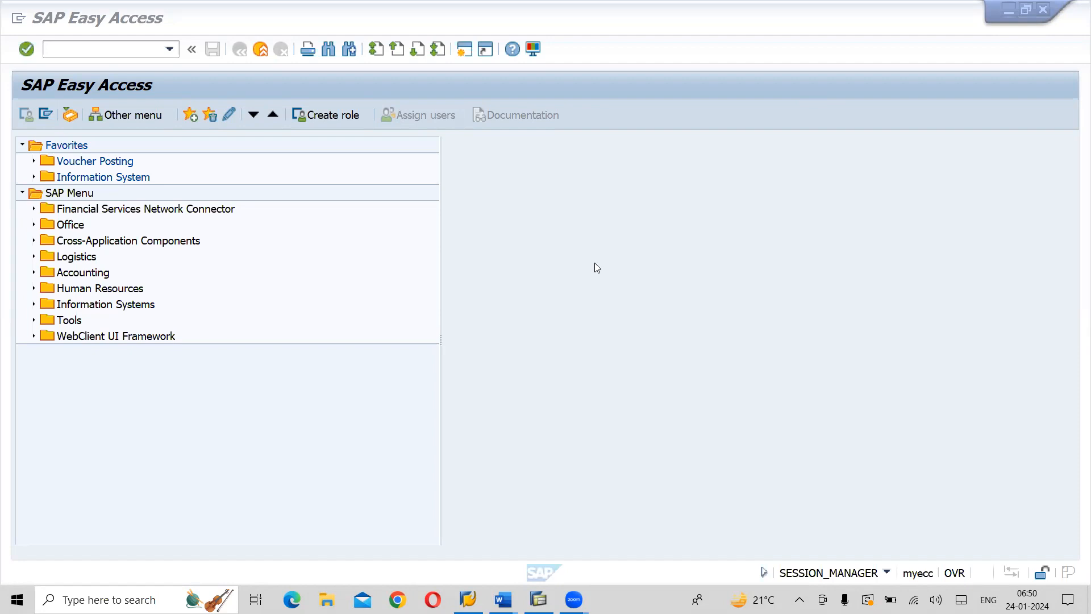
Switch to Word and create a new blank document
key(alt+Tab)
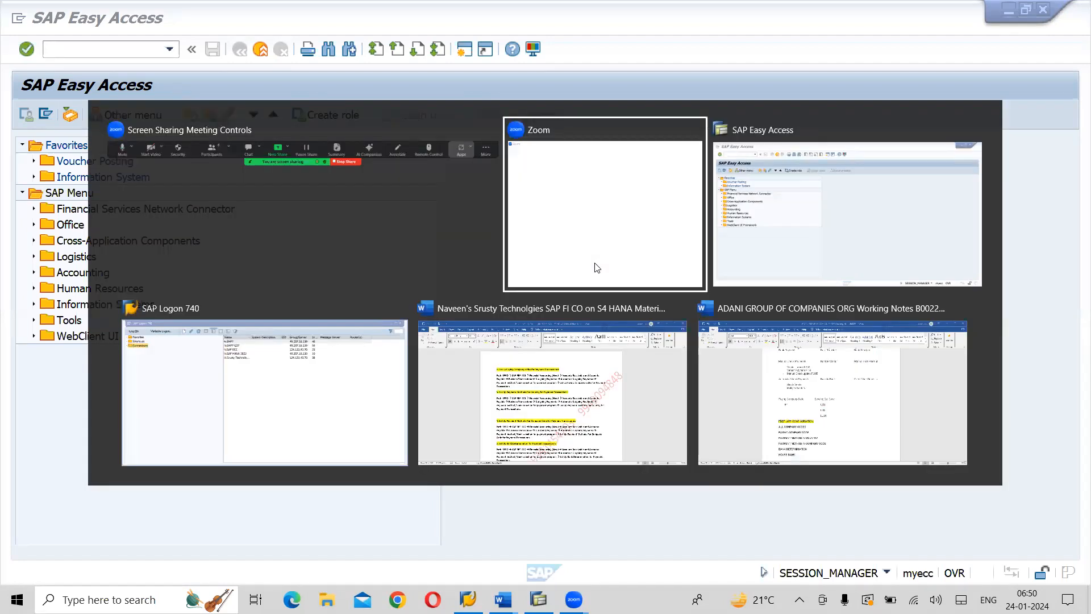
key(alt+Tab)
key(alt+Tab)
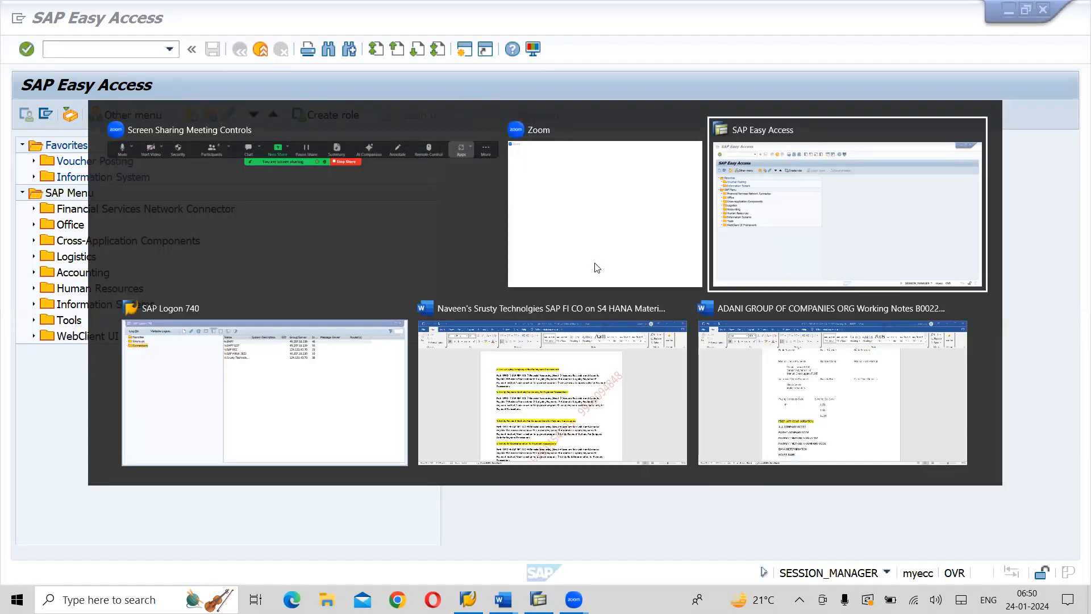
key(ctrl+n)
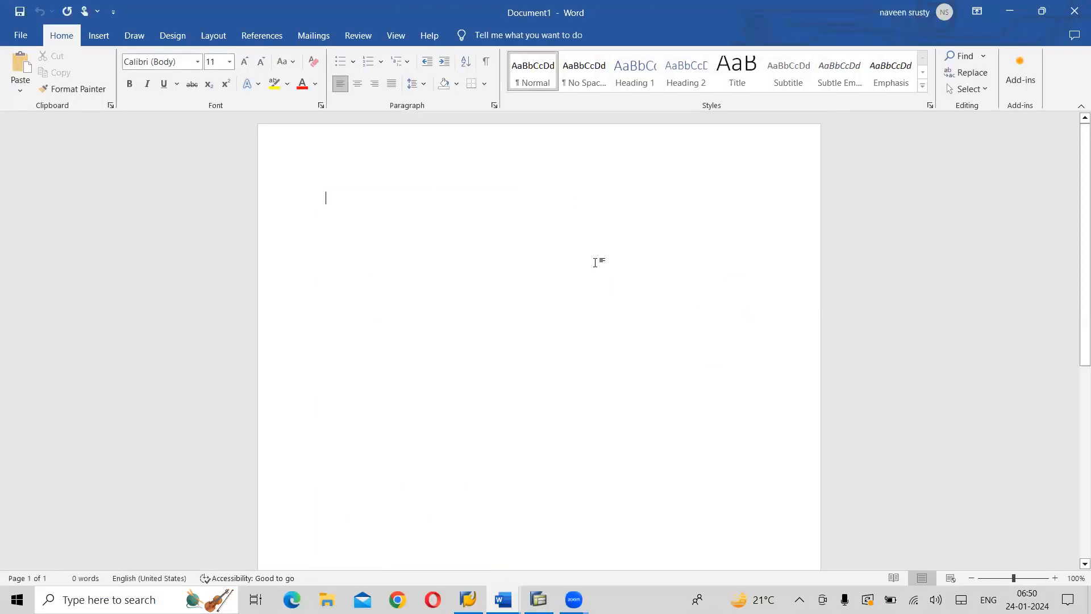
text(->)
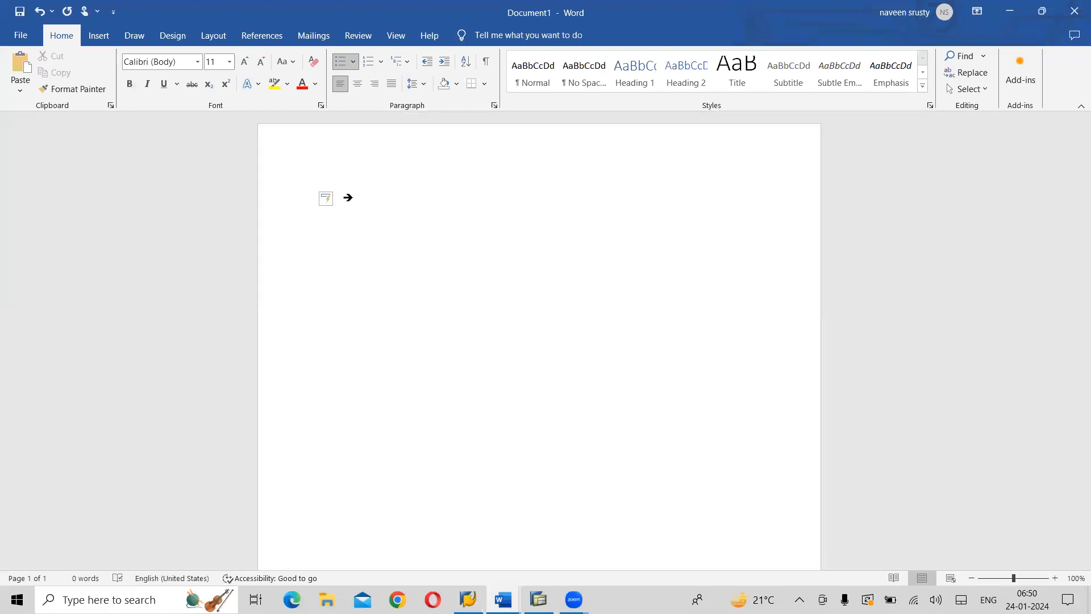
key(ctrl+z)
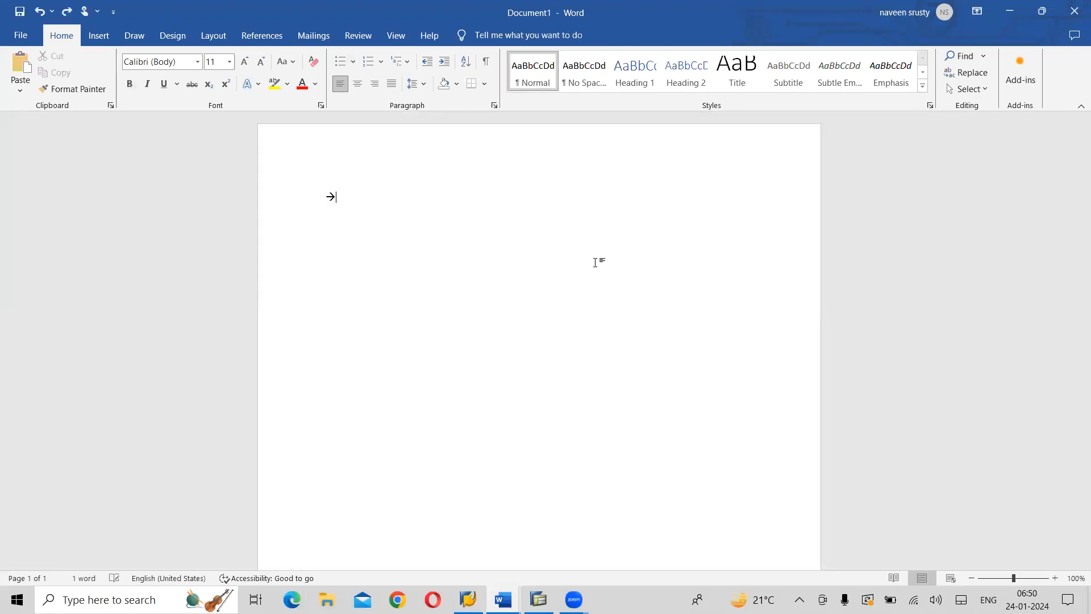
key(ctrl+z)
key(BackSpace)
key(BackSpace)
key(BackSpace)
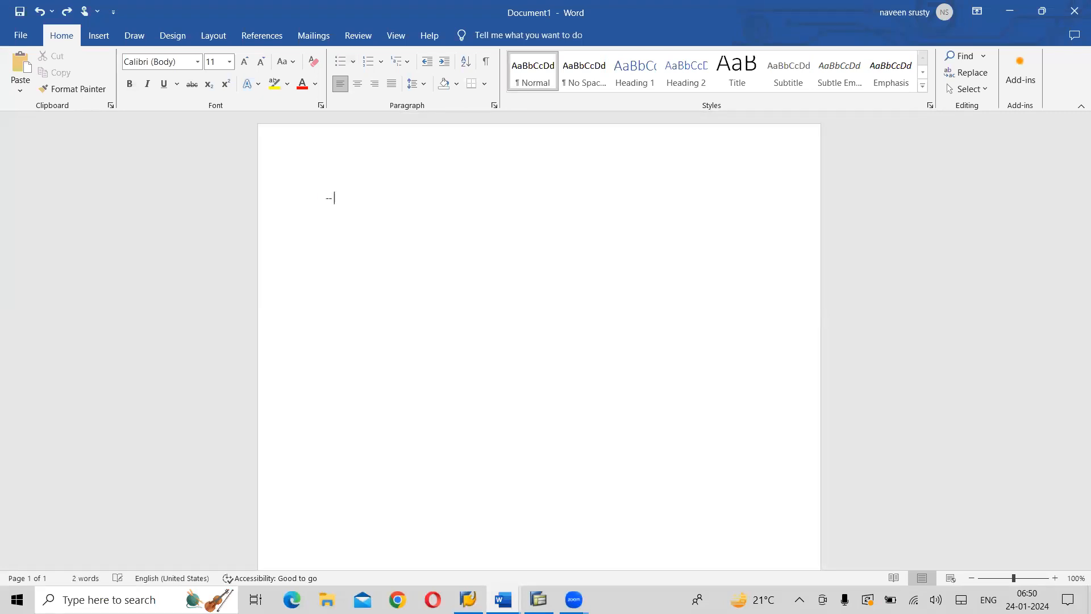
Enter FBZP as the heading on the first line of the document and make it bold
text(FBZP)
key(shift+Left)
key(shift+Left)
key(shift+Left)
key(shift+Left)
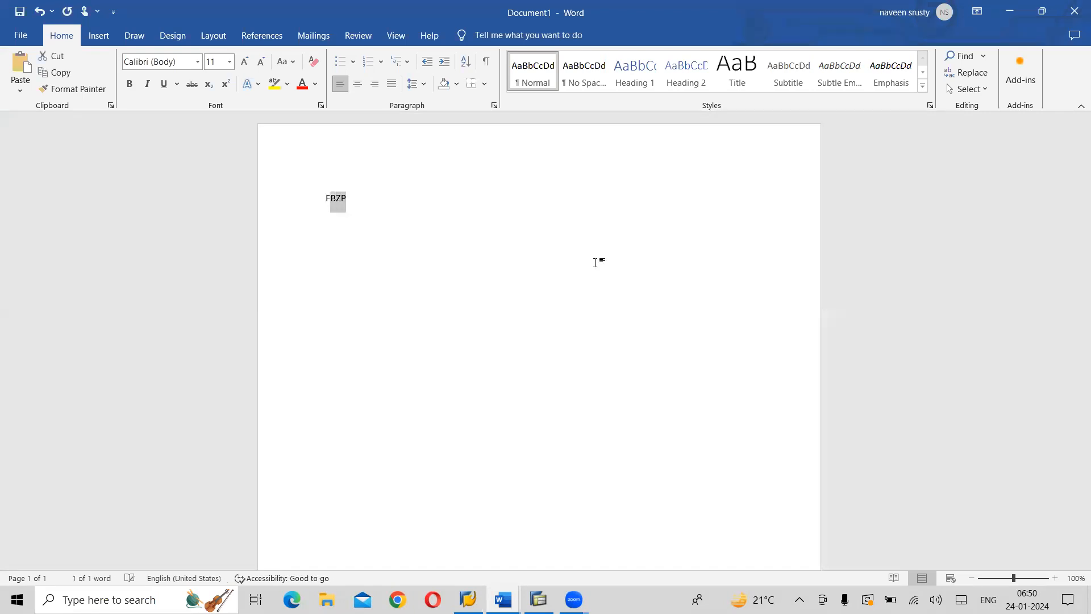
key(ctrl+b)
key(Right)
Start an arrow-bulleted list on the line below the FBZP heading
key(Return)
text(->)
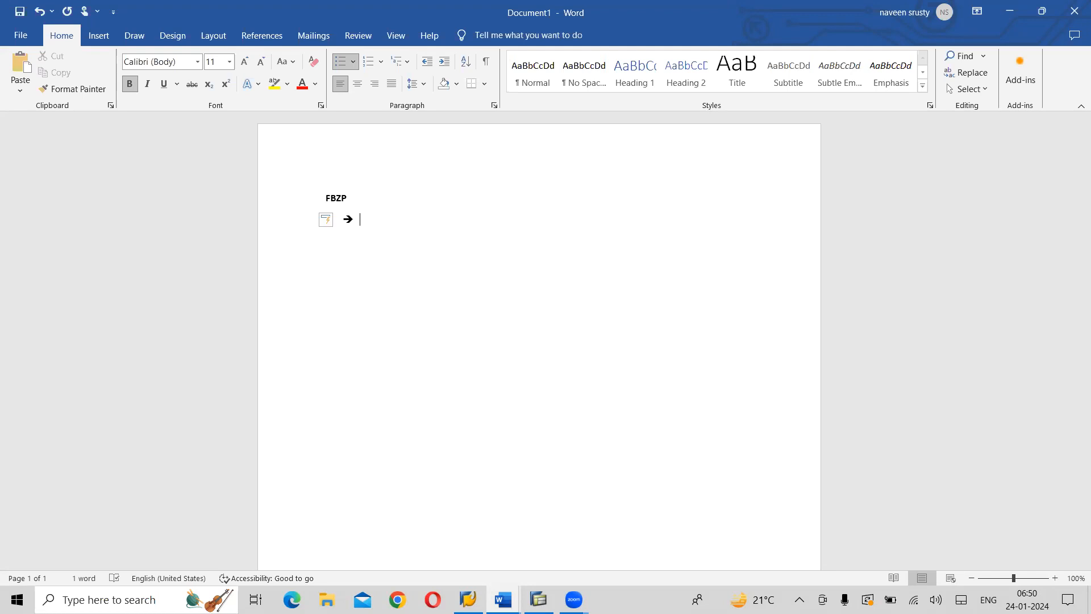
text(A)
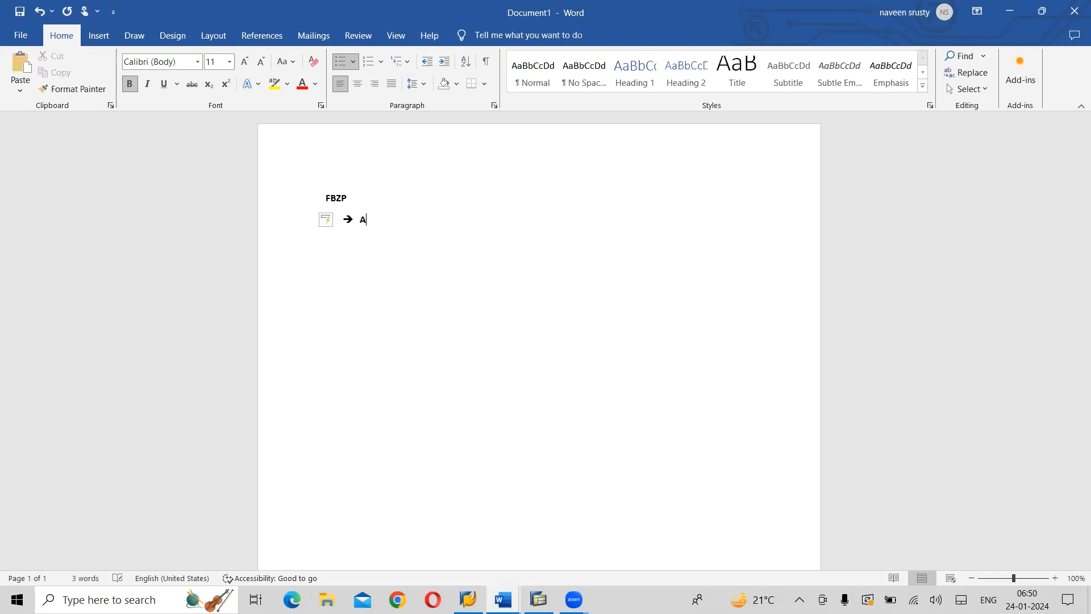
key(BackSpace)
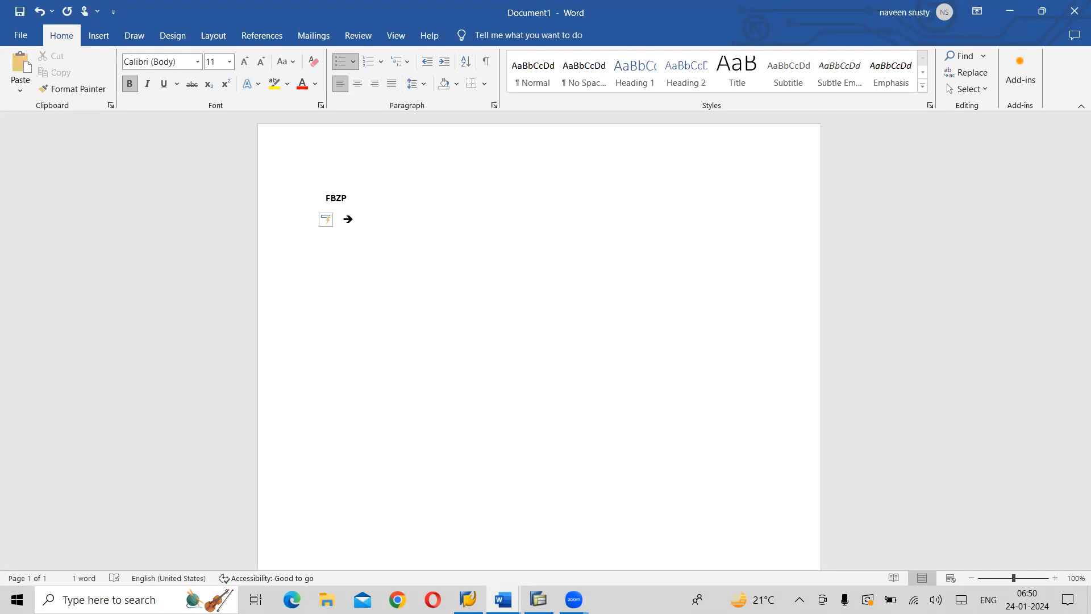
Consult the FBZP app configuration list in the ADANI GROUP OF COMPANIES working notes, and return to the new document
key(alt+Tab)
key(alt+Tab)
key(alt+Tab)
key(alt+Tab)
key(alt+Tab)
key(alt+Tab)
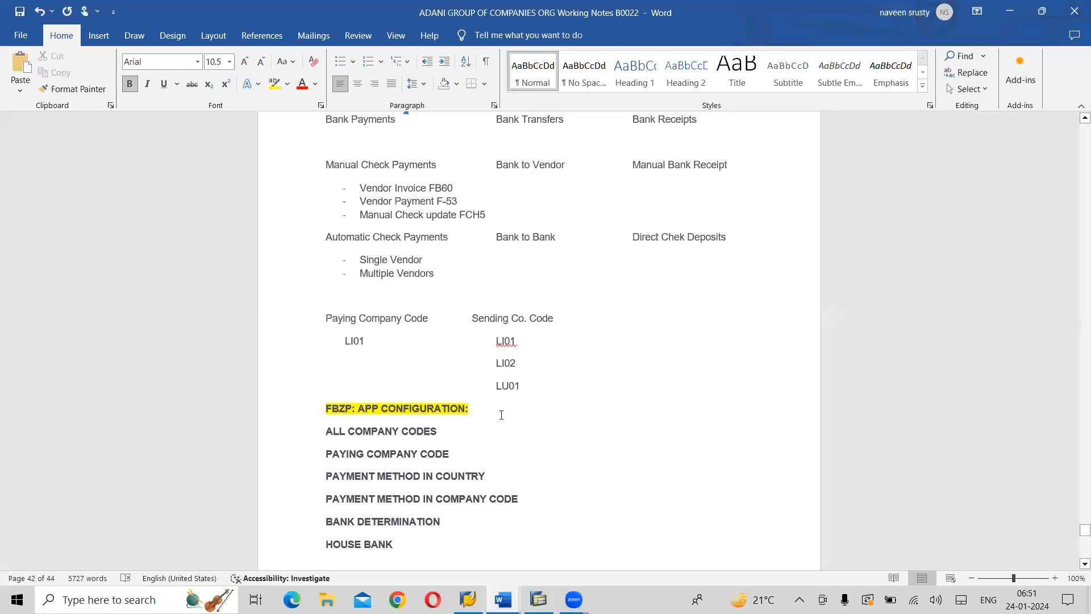
key(alt+Tab)
Add the entries ALL COMPANY CODES and PAYING COMPANY CODE to the arrow list
text(ALL COMPAN)
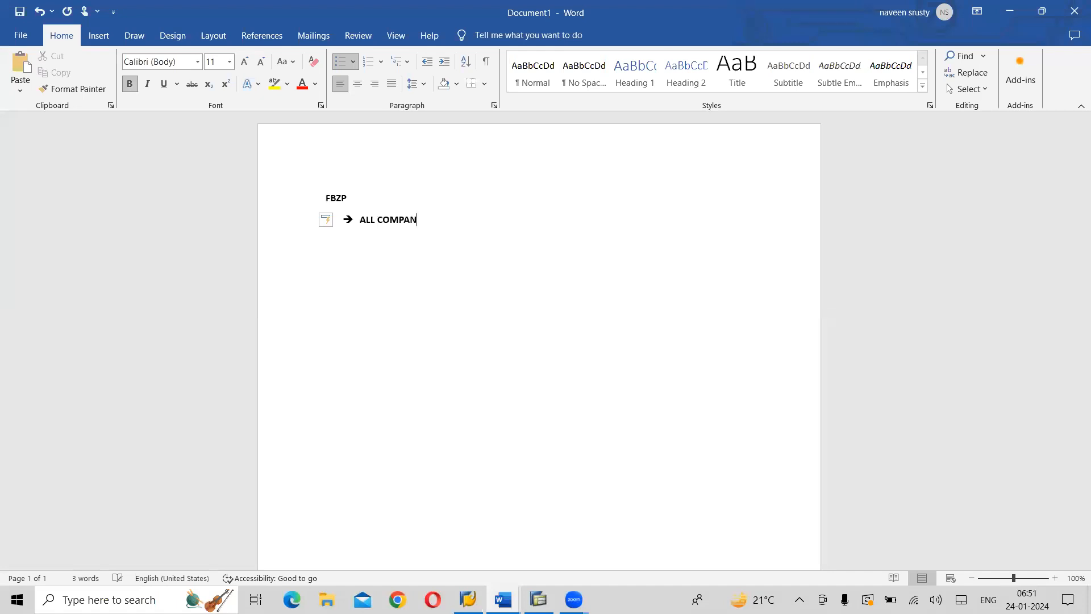
text(Y CODES)
key(Return)
text(AS)
key(BackSpace)
key(BackSpace)
text(PAYING CO)
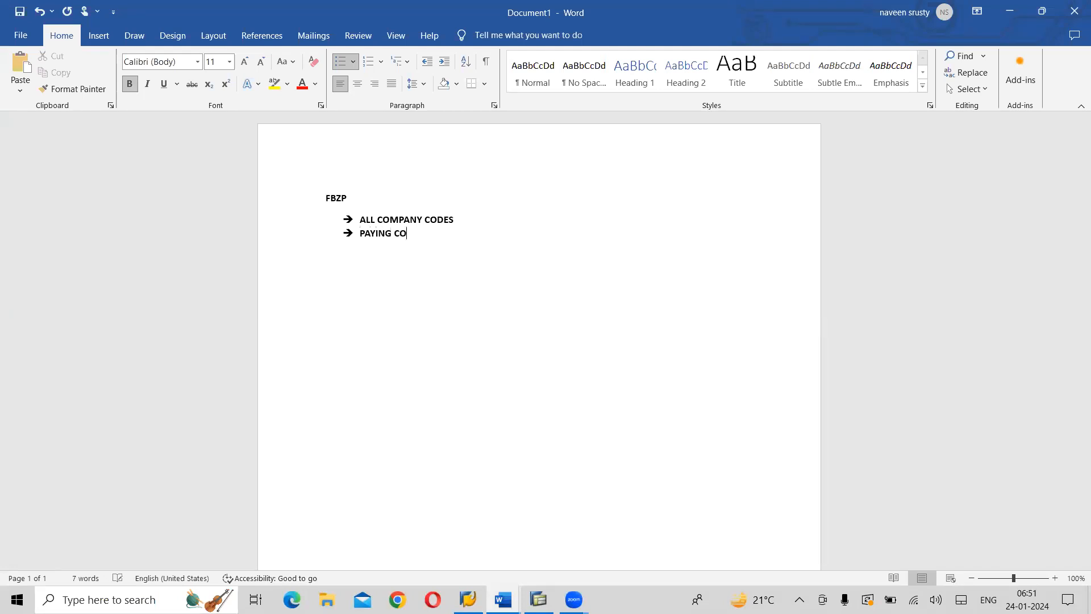
text(MPANY CODE)
key(Return)
Add the entries PAYMENT METHOD IN COUNTRY and PAYMENT METHODS IN COMPANY CODE to the list
text(PAYMENT )
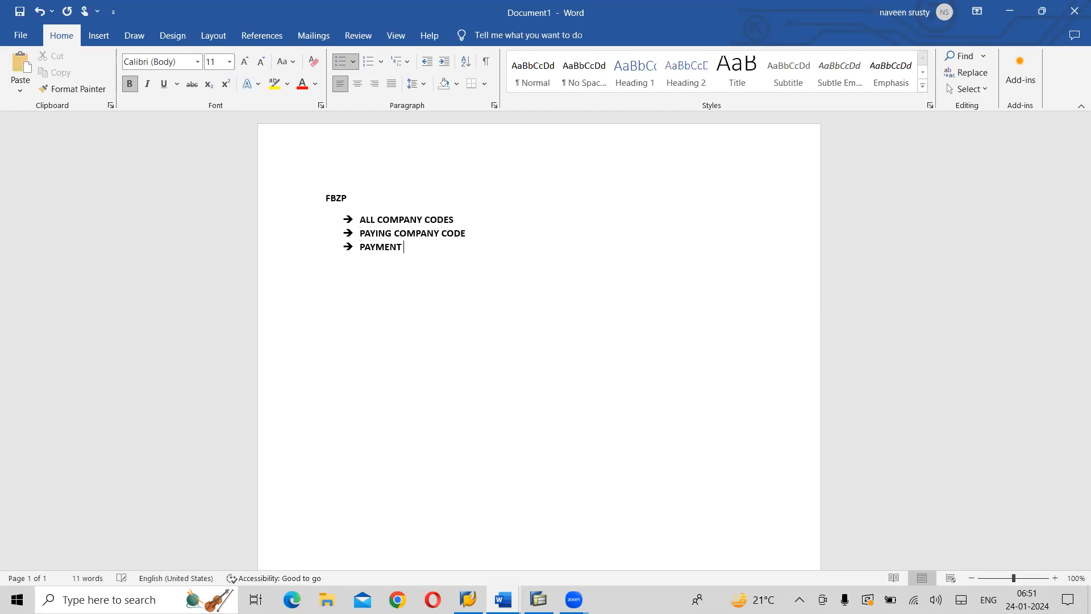
text(METHOD IN COUNTRY)
key(Return)
text(PAYMENT METHODS IN)
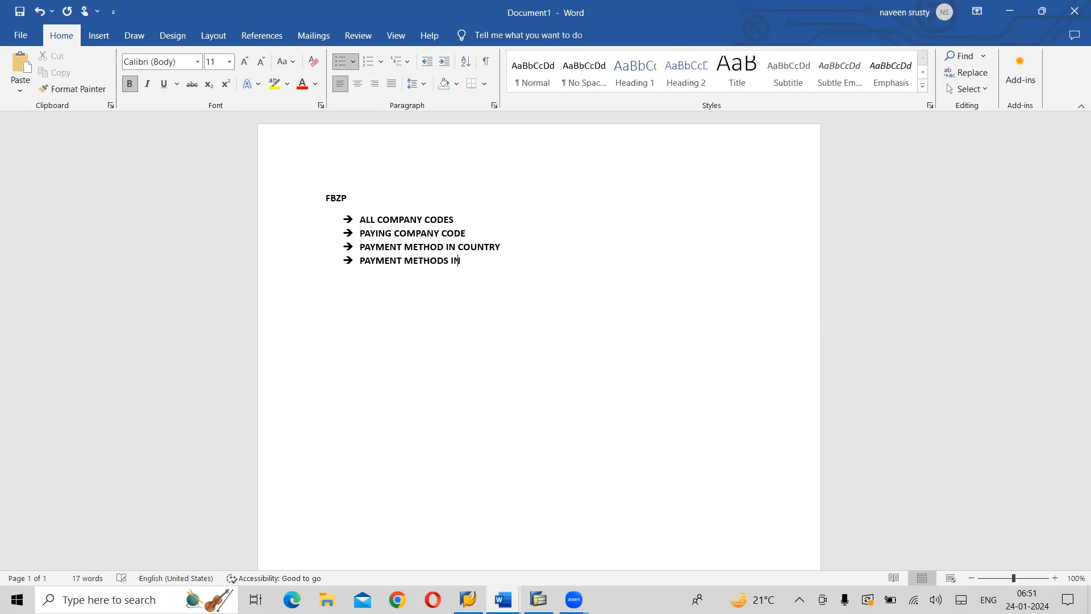
text( COMPANY CODE)
key(Return)
Complete the list with the entries BANK DETERMINATION and HOUSE BANKS
text(BANK DET)
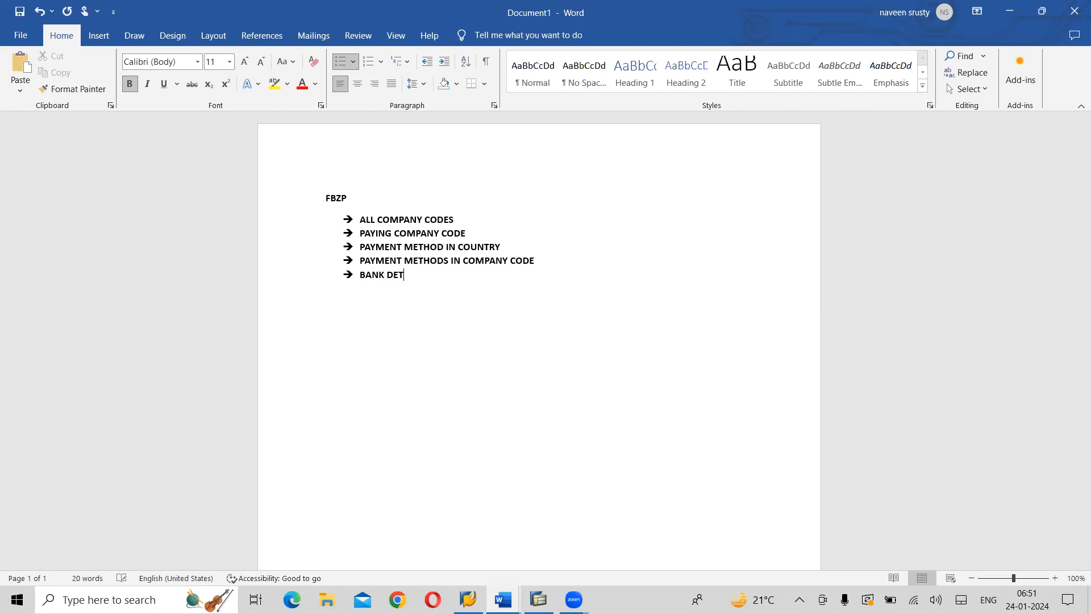
text(ERMINATION)
key(Return)
text(HOUSE BANK )
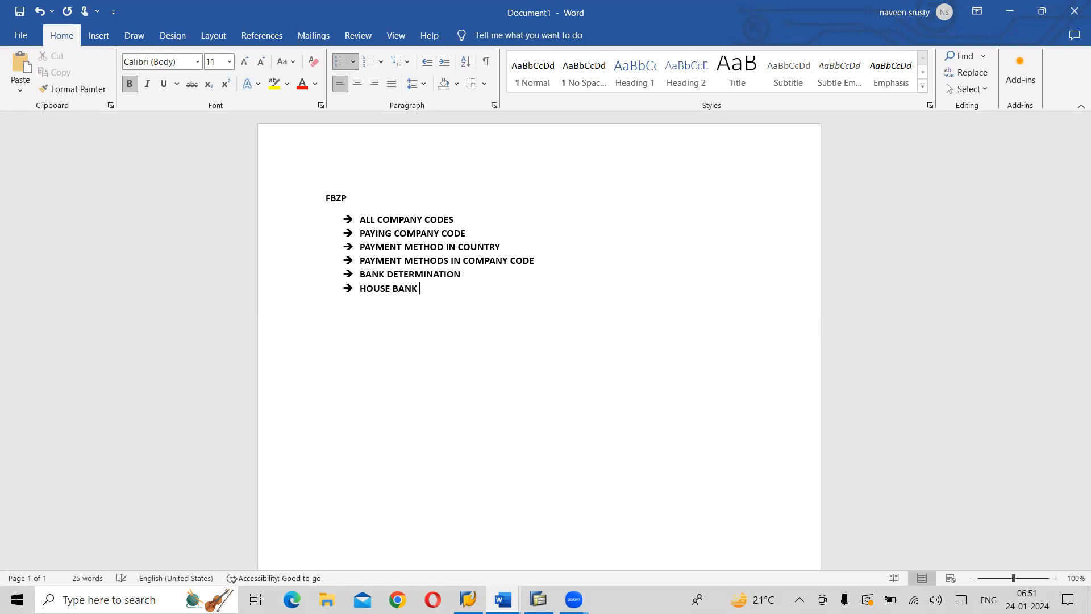
text(S)
drag(429, 288, 349, 298)
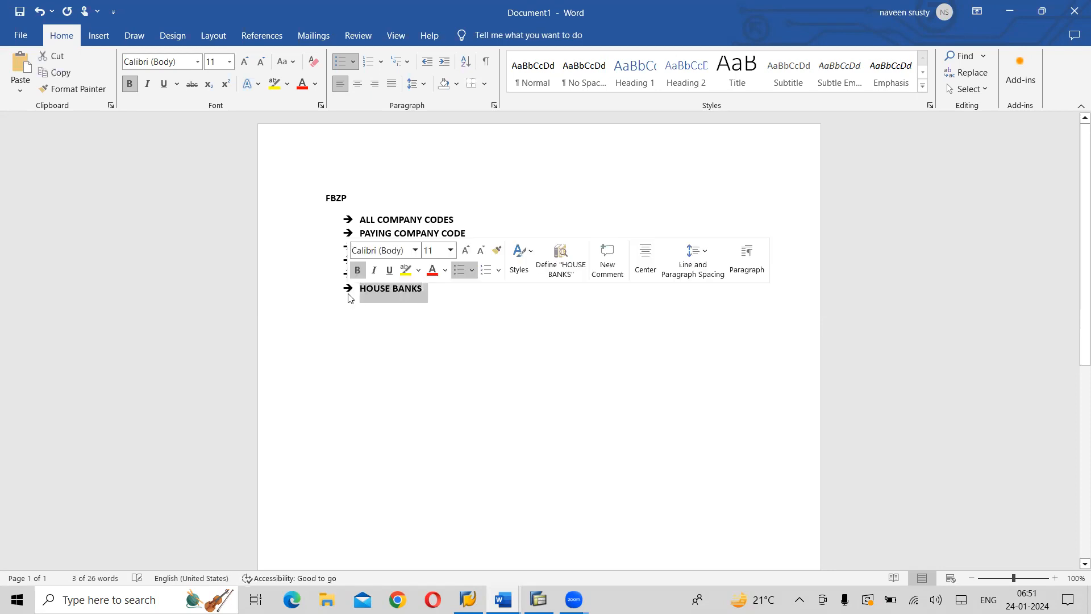
click(482, 261)
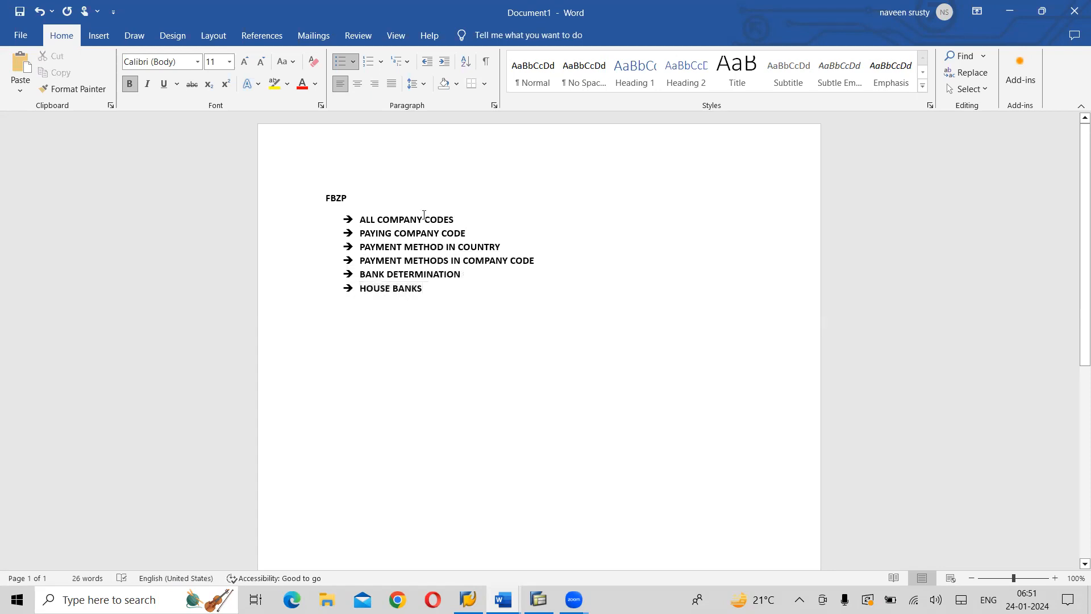
drag(463, 275, 356, 224)
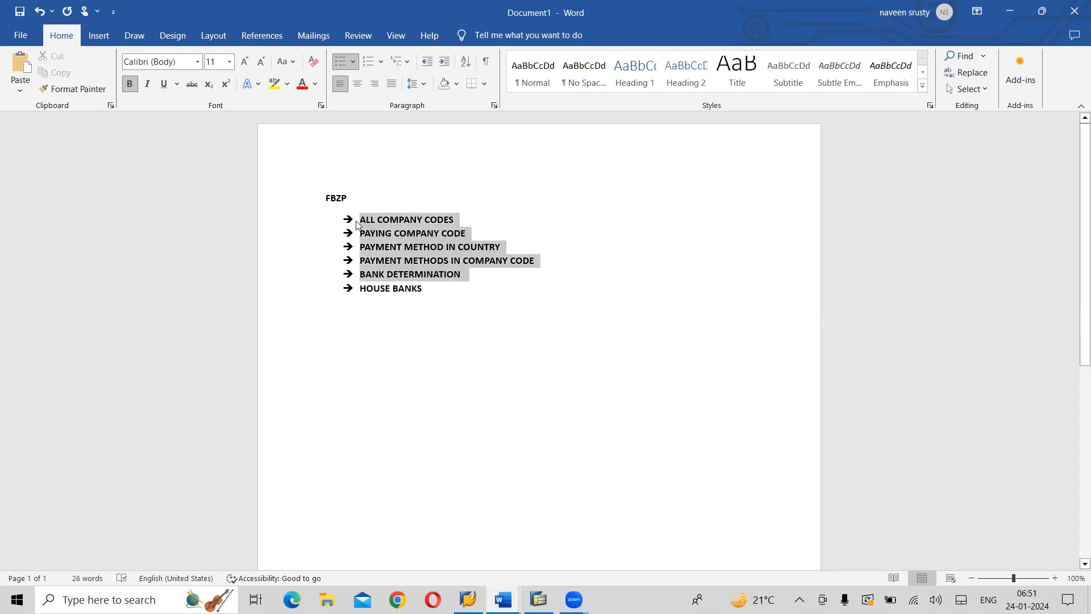
click(487, 231)
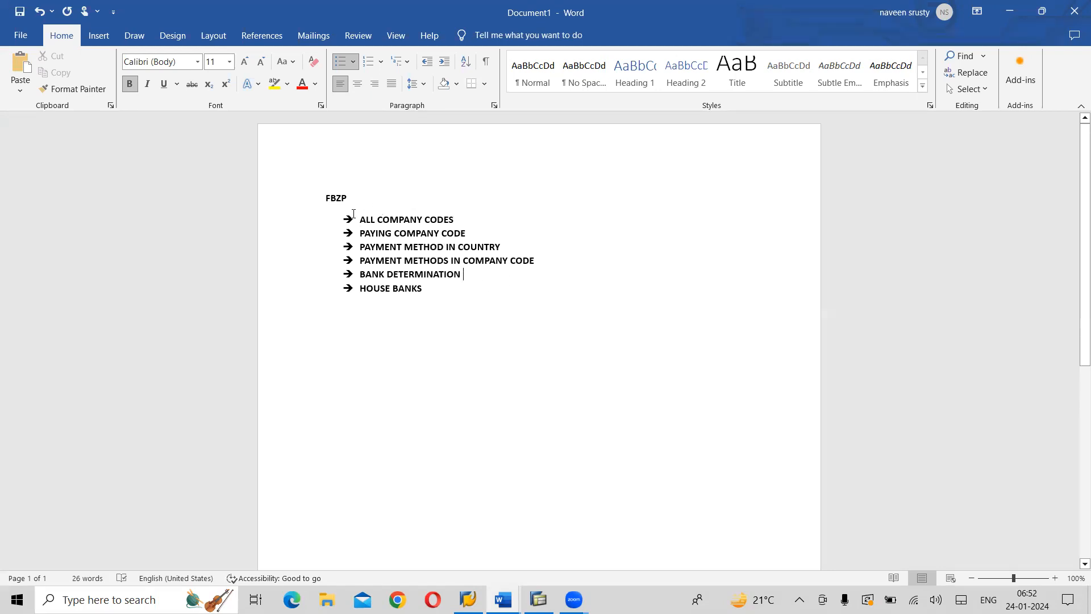
drag(359, 219, 467, 274)
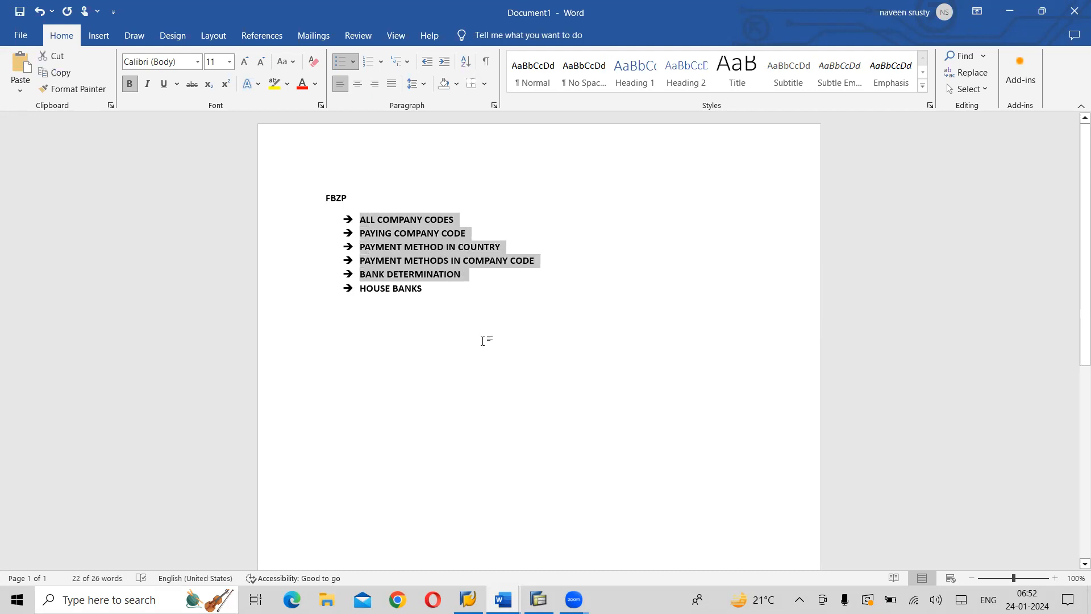
click(483, 340)
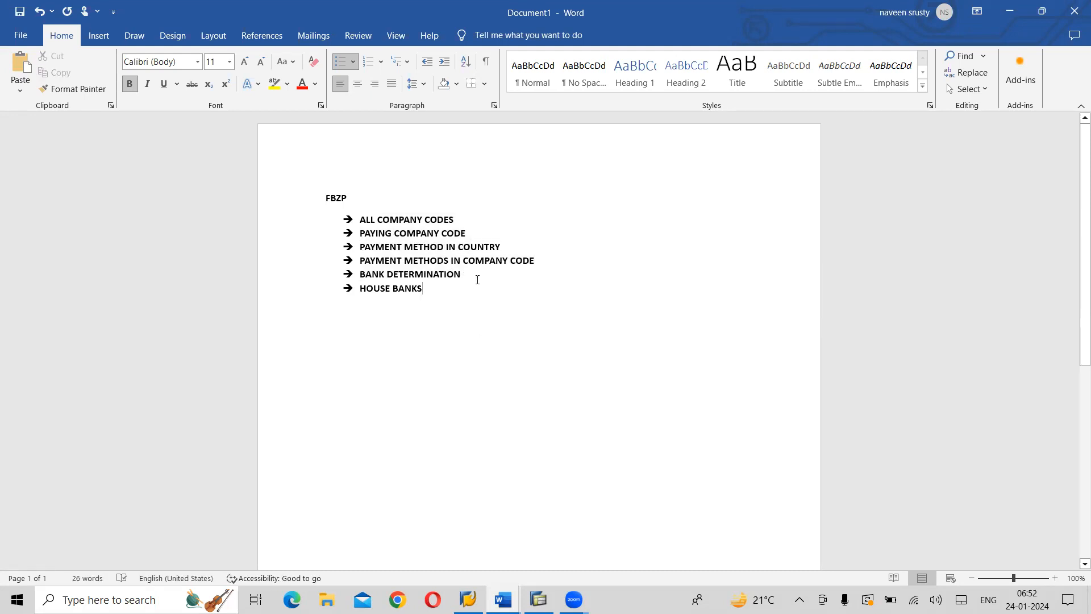
Switch to SAP Easy Access, run transaction FBZP and open the bank determination settings
key(alt+Tab)
key(alt+Tab)
key(alt+Tab)
key(alt+Tab)
key(alt+Tab)
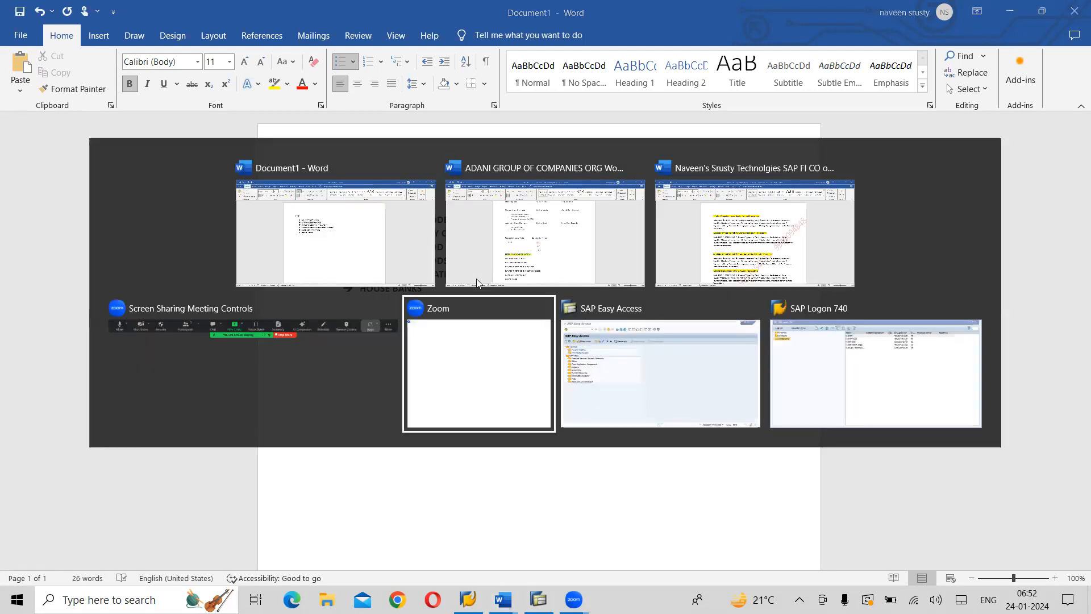
text(FBZP)
key(Return)
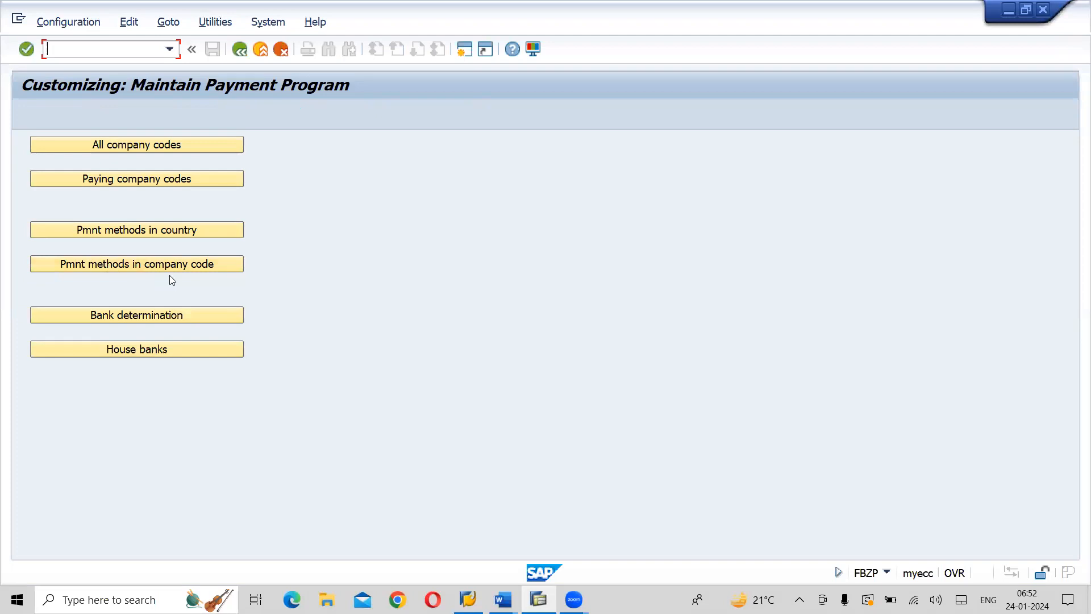
click(159, 317)
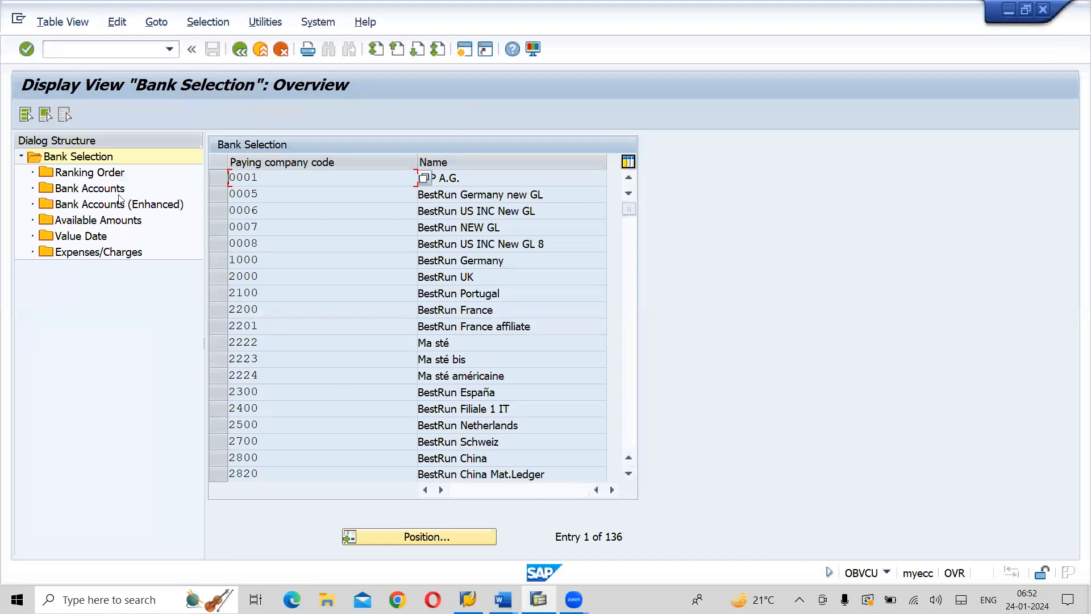
Examine the Bank Selection subfolders in the dialog structure, including Ranking Order, Bank Accounts, Bank Accounts (Enhanced), Available Amounts and Value Date
click(85, 204)
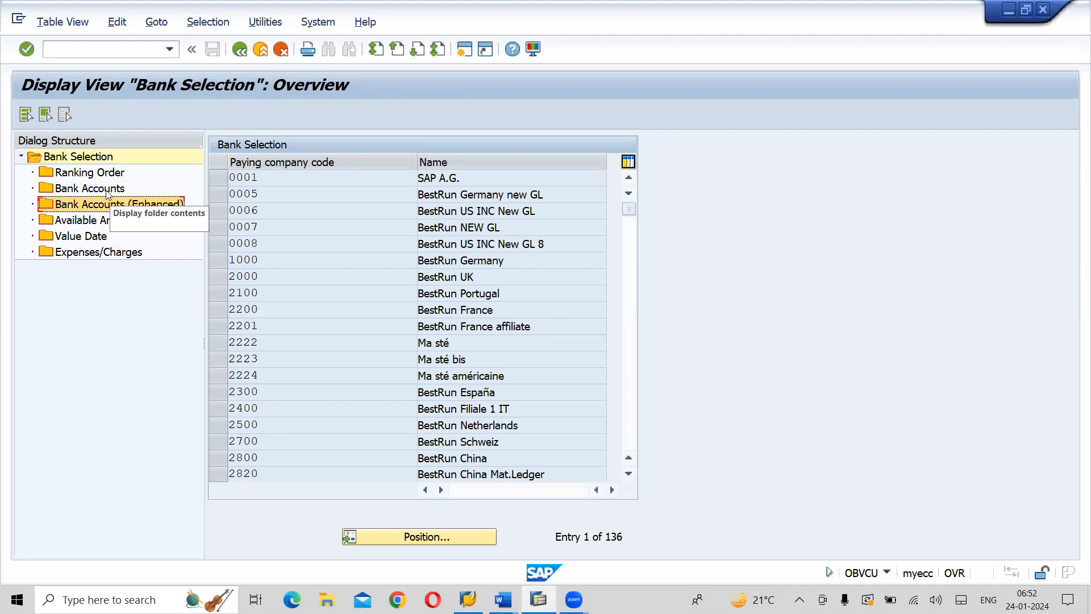
click(107, 190)
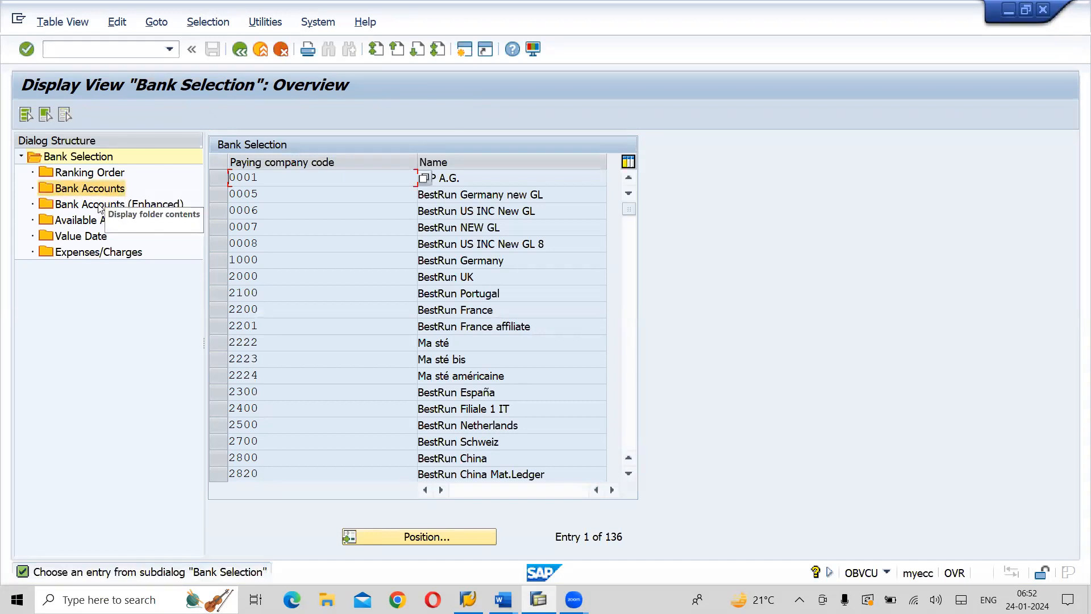
click(100, 206)
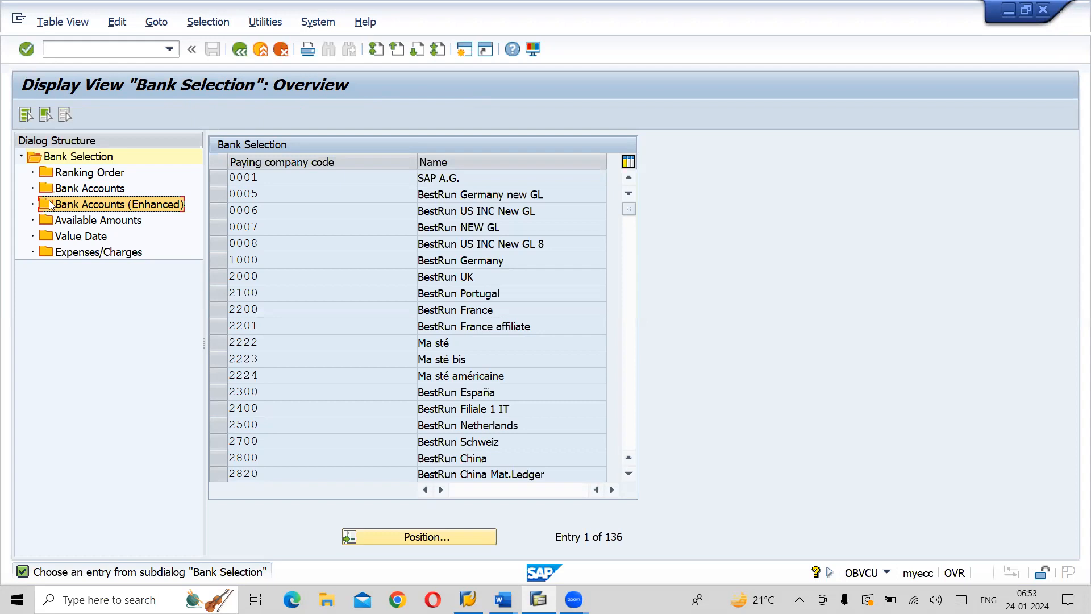
click(99, 172)
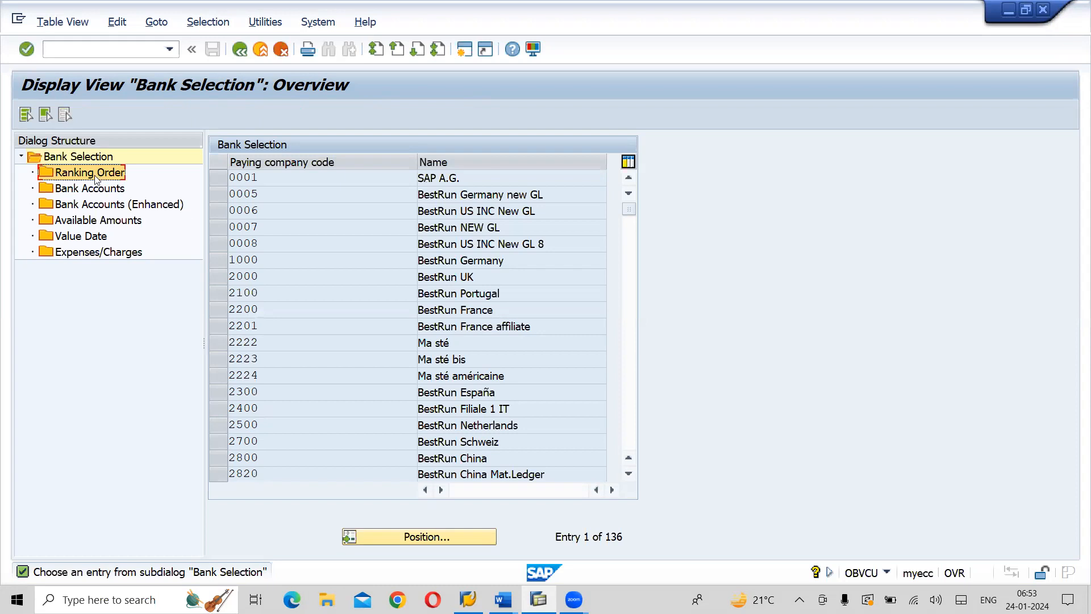
click(91, 192)
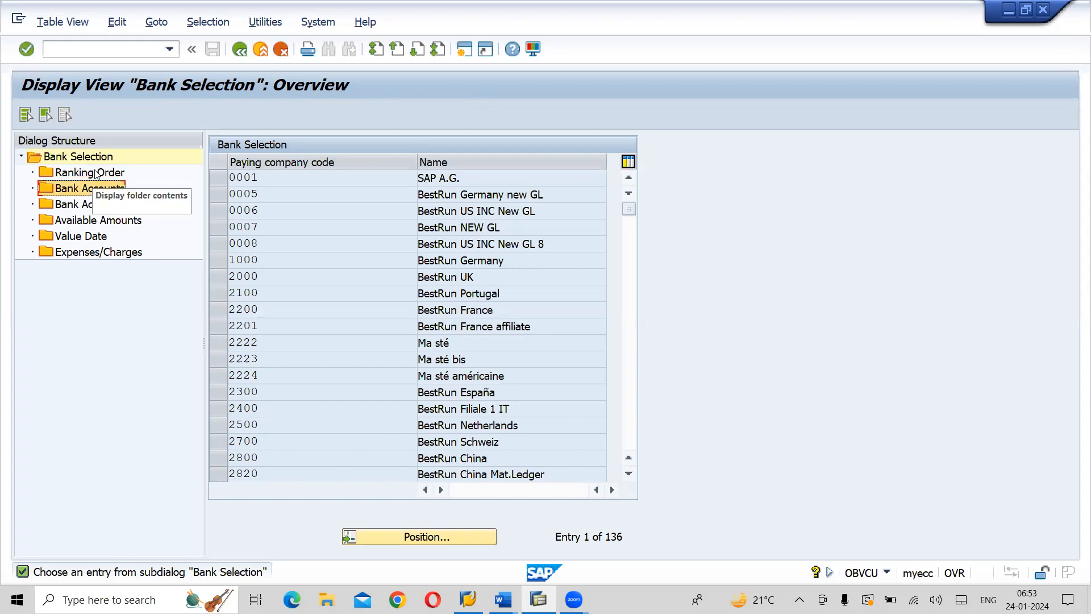
click(96, 174)
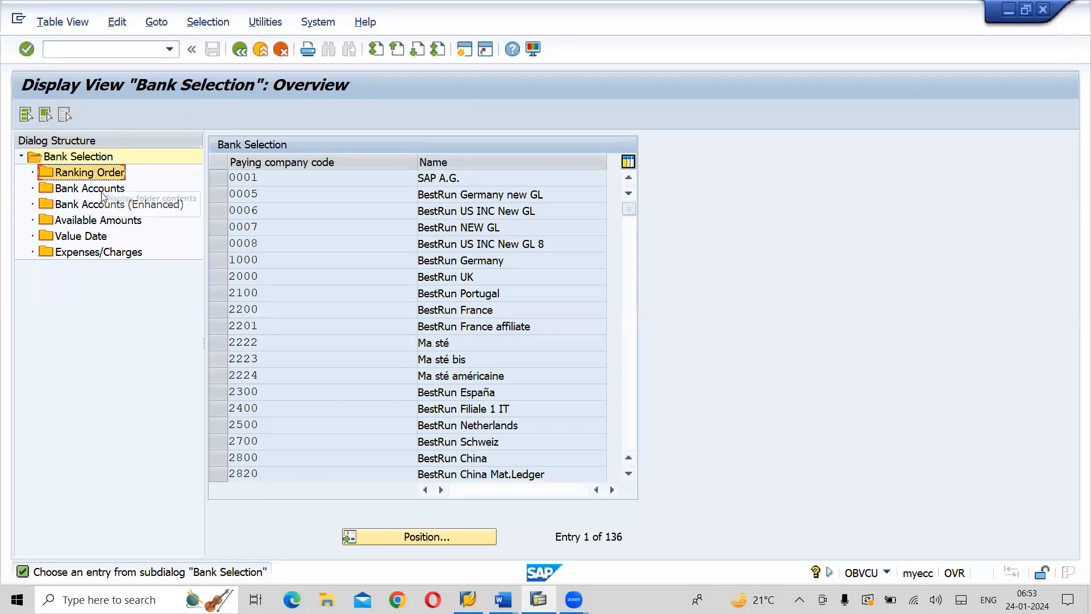
click(104, 194)
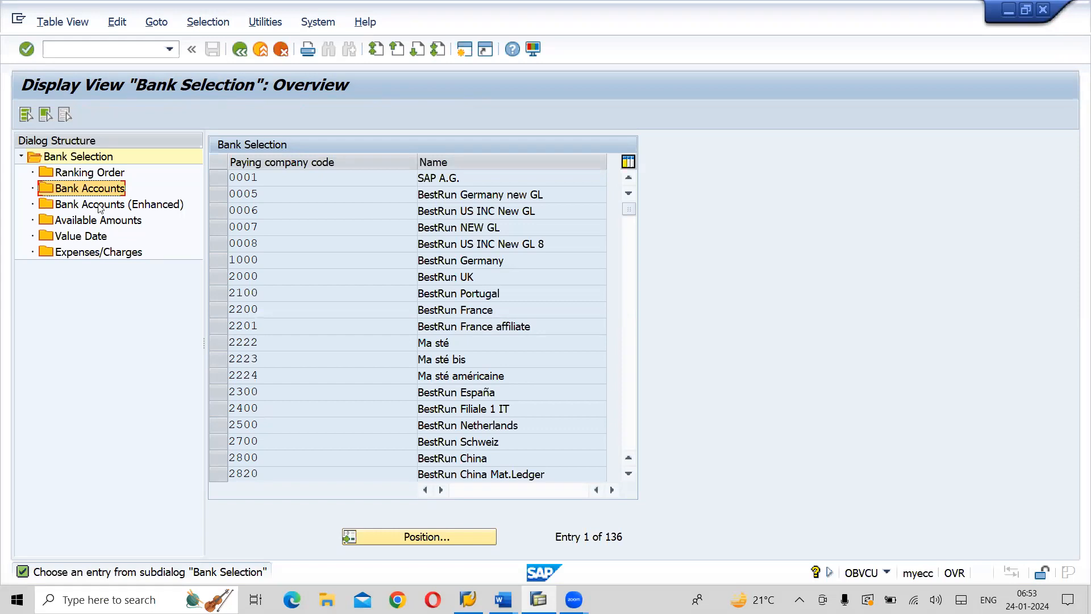
click(95, 223)
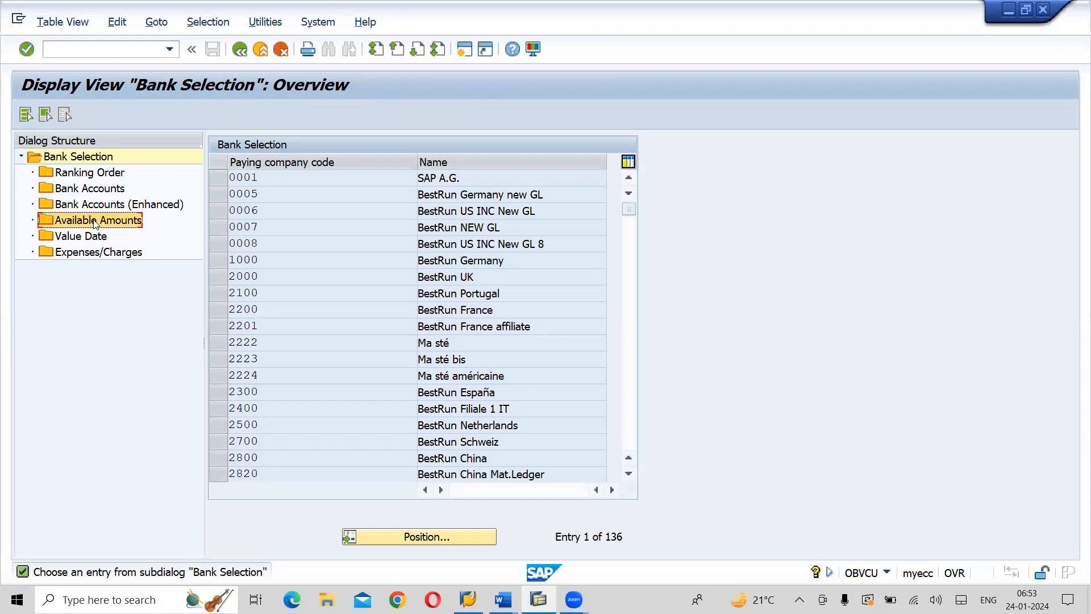
click(84, 240)
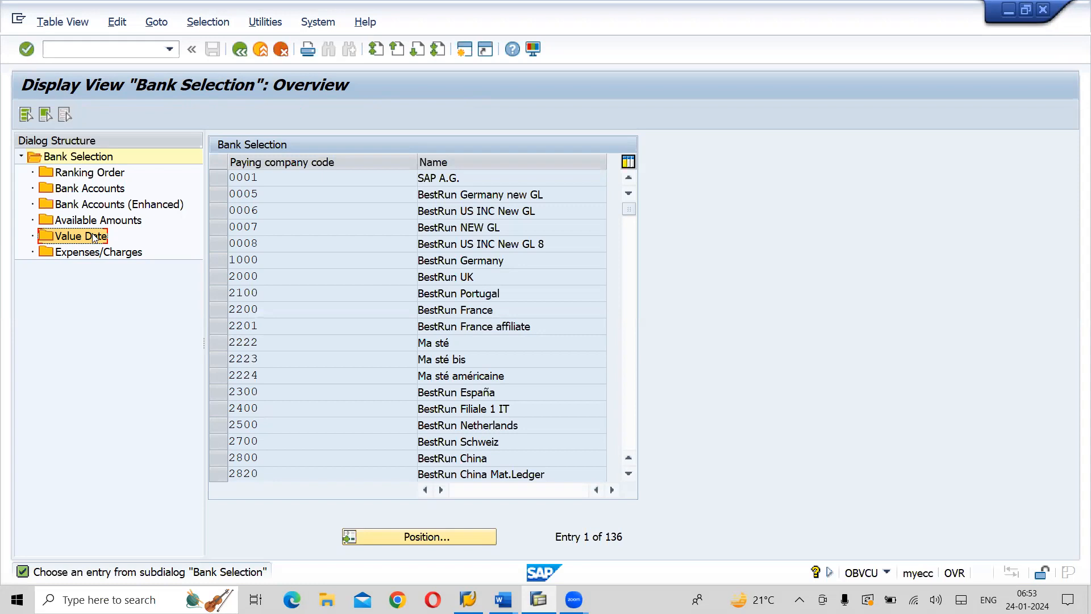
Check the Expenses/Charges folder and position the Bank Selection list on paying company code AI01
click(85, 252)
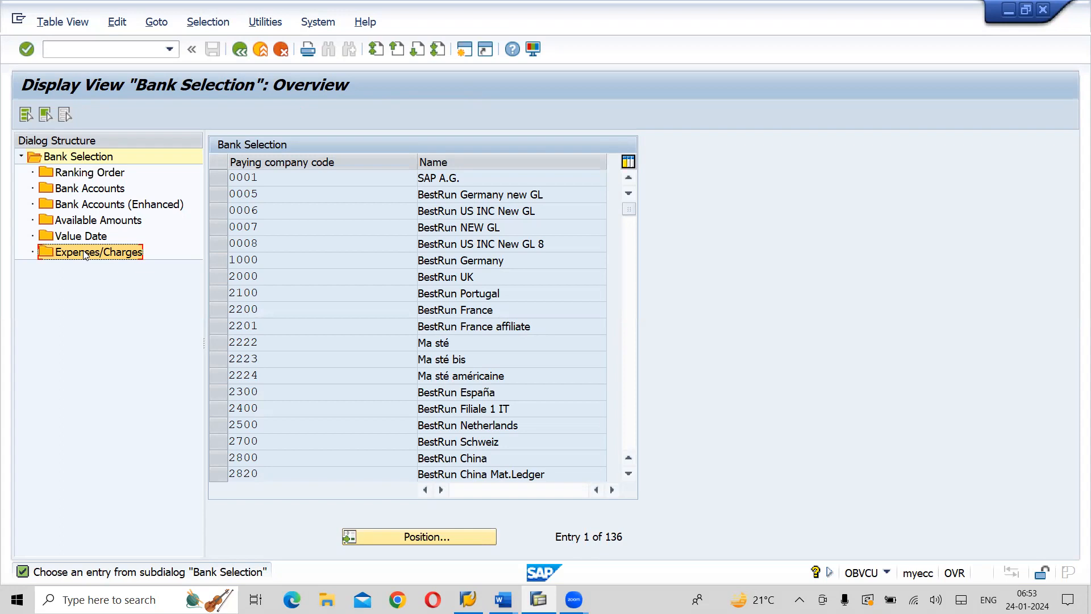
click(86, 253)
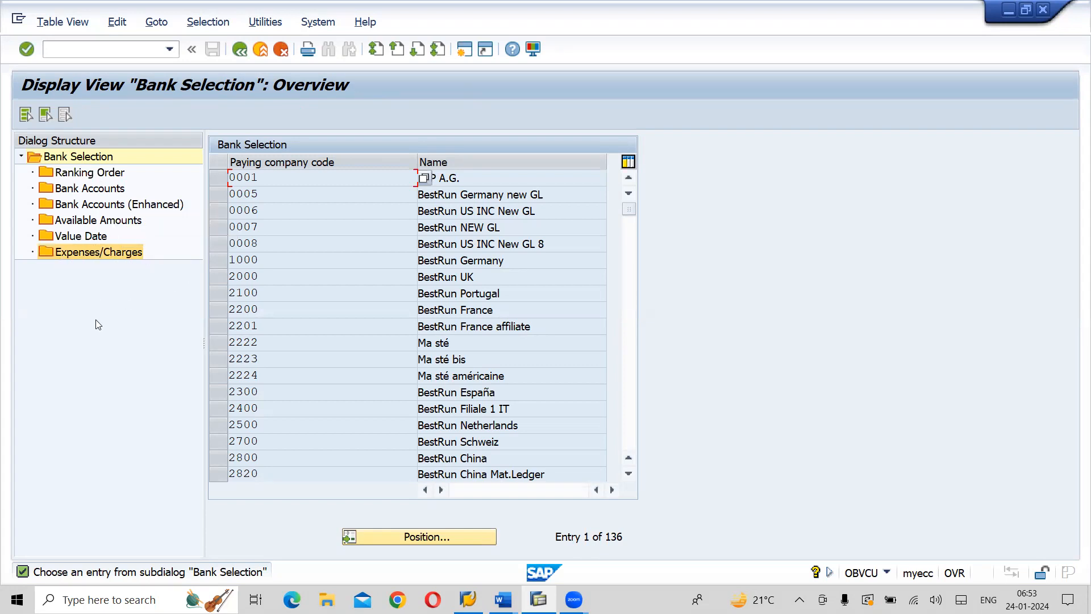
click(440, 537)
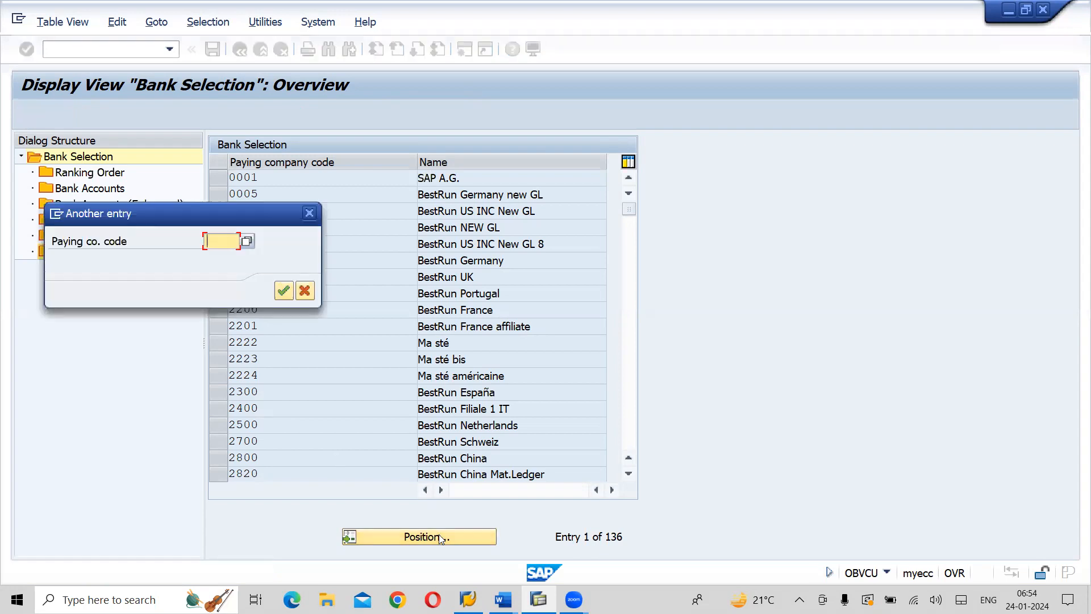
text(A)
key(Down)
key(Return)
key(Return)
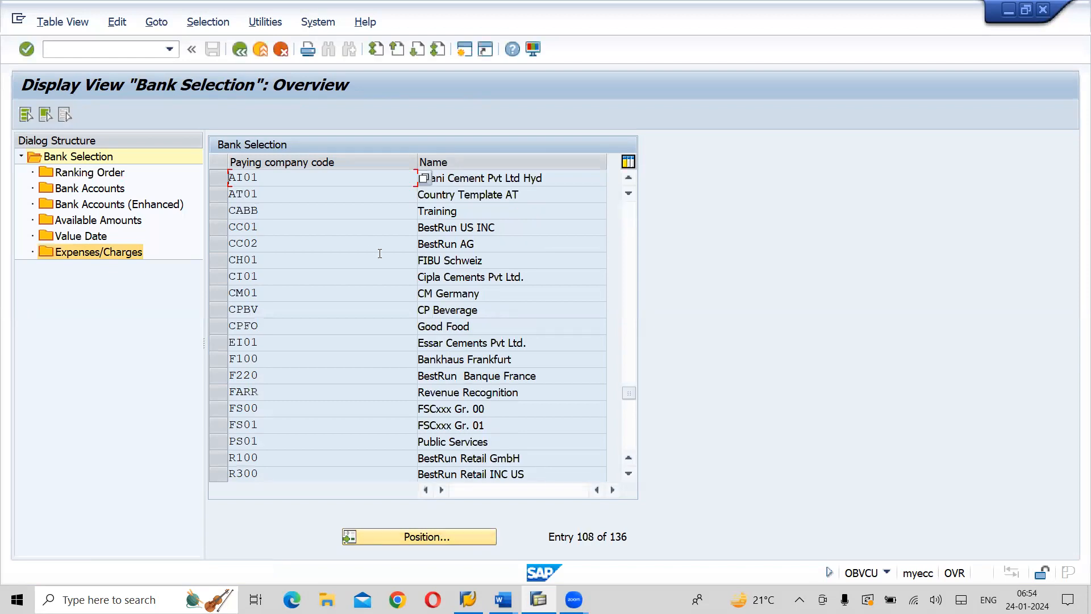
Examine the Ranking Order and Bank Accounts settings of paying company code AI01
click(219, 177)
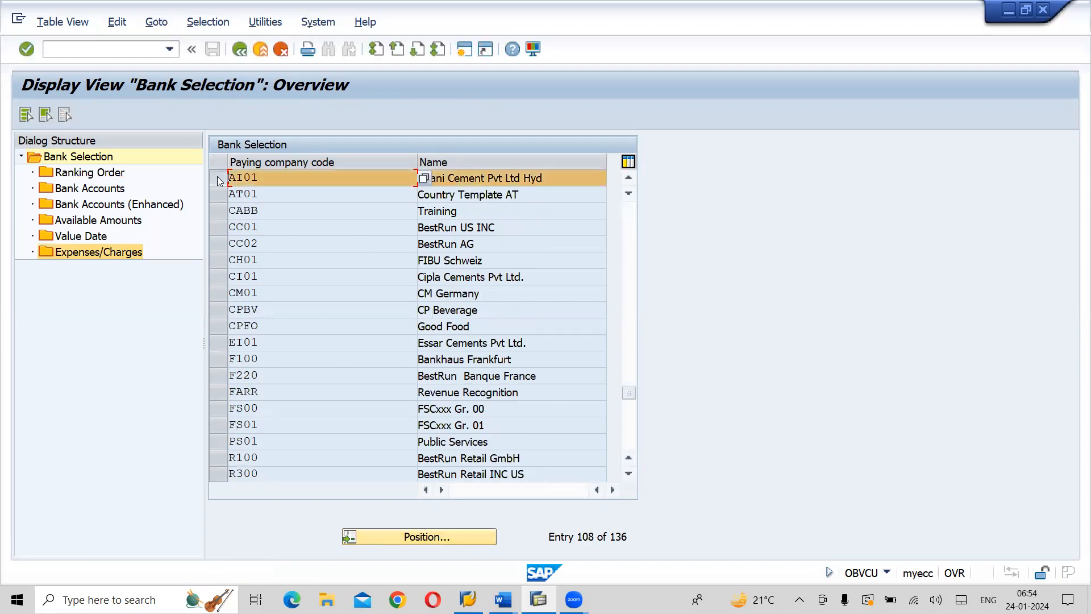
double_click(93, 175)
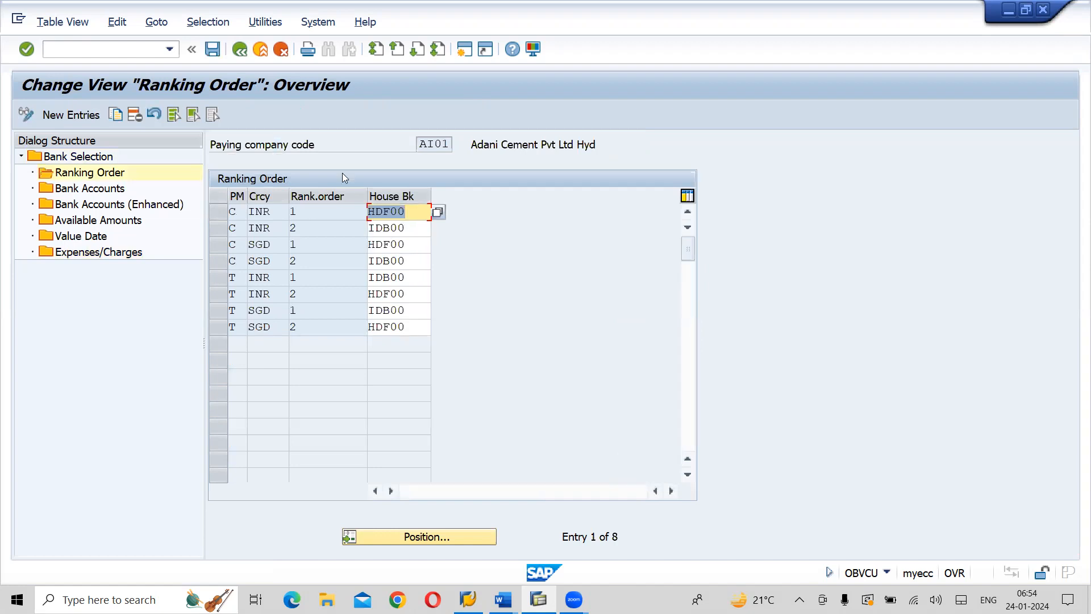
click(249, 60)
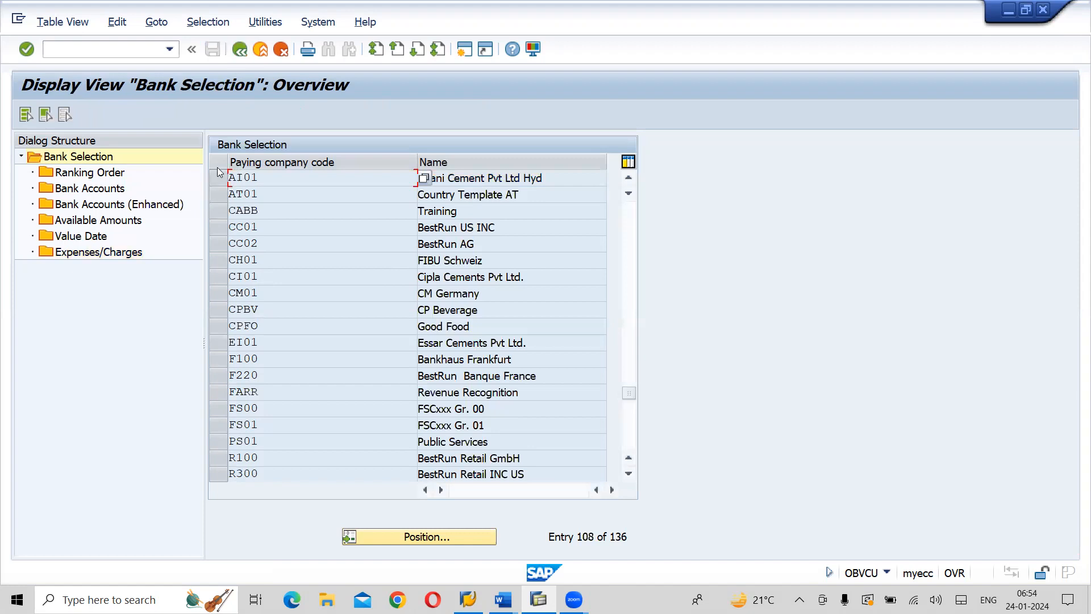
click(219, 177)
double_click(96, 193)
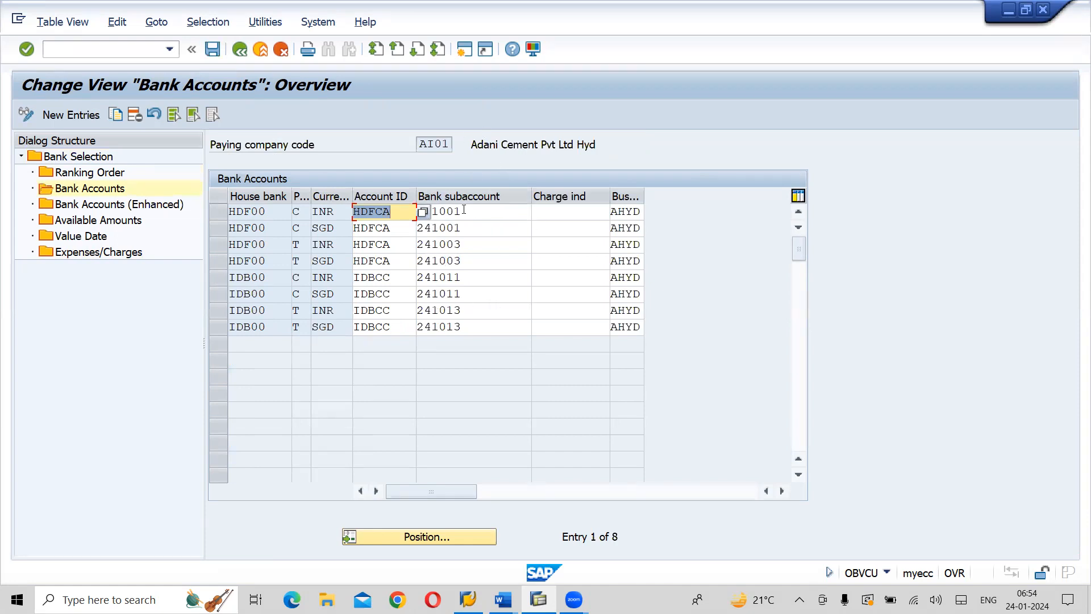
click(91, 173)
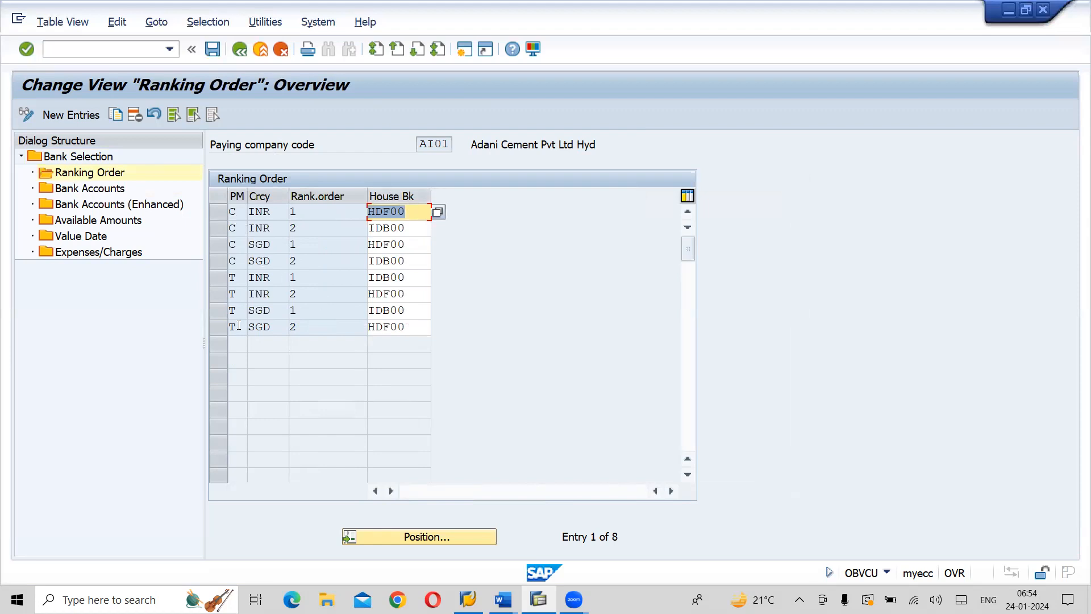
click(108, 188)
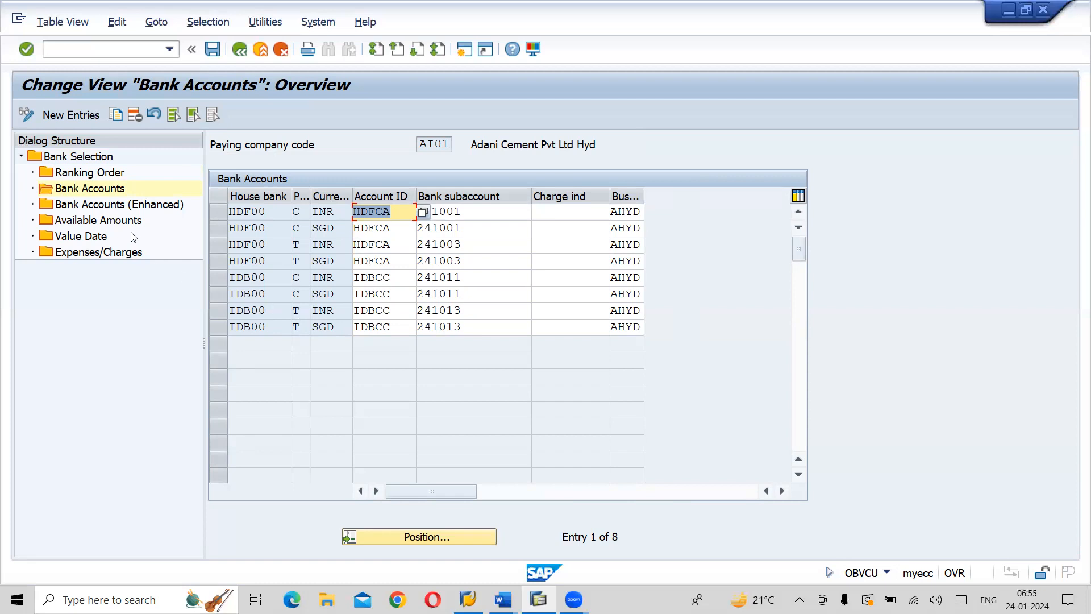
Examine the Available Amounts and Value Date settings for AI01, and return to the Maintain Payment Program overview
double_click(83, 221)
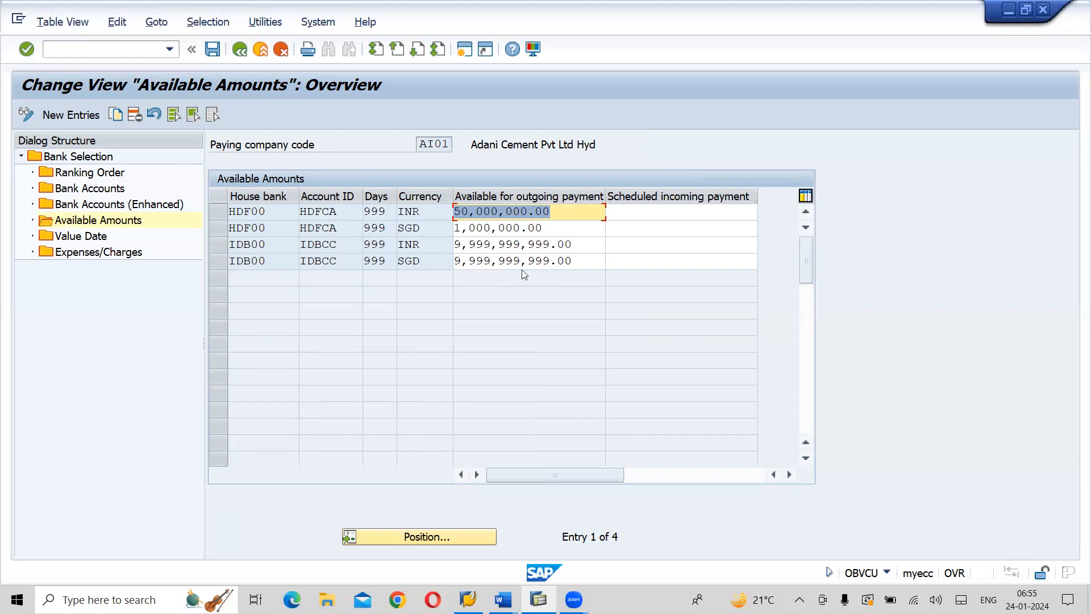
double_click(85, 236)
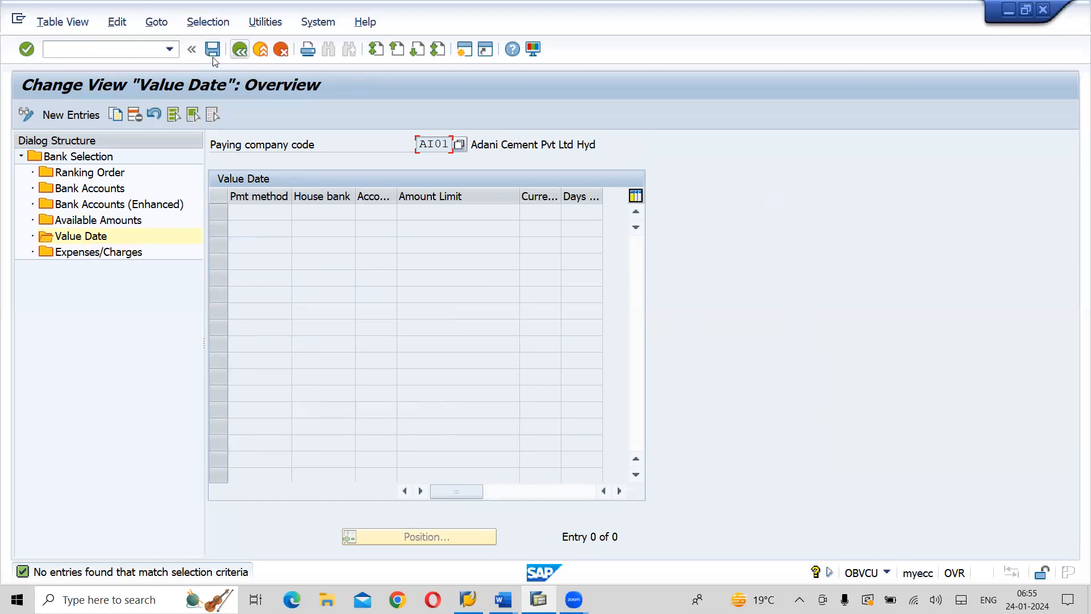
click(239, 51)
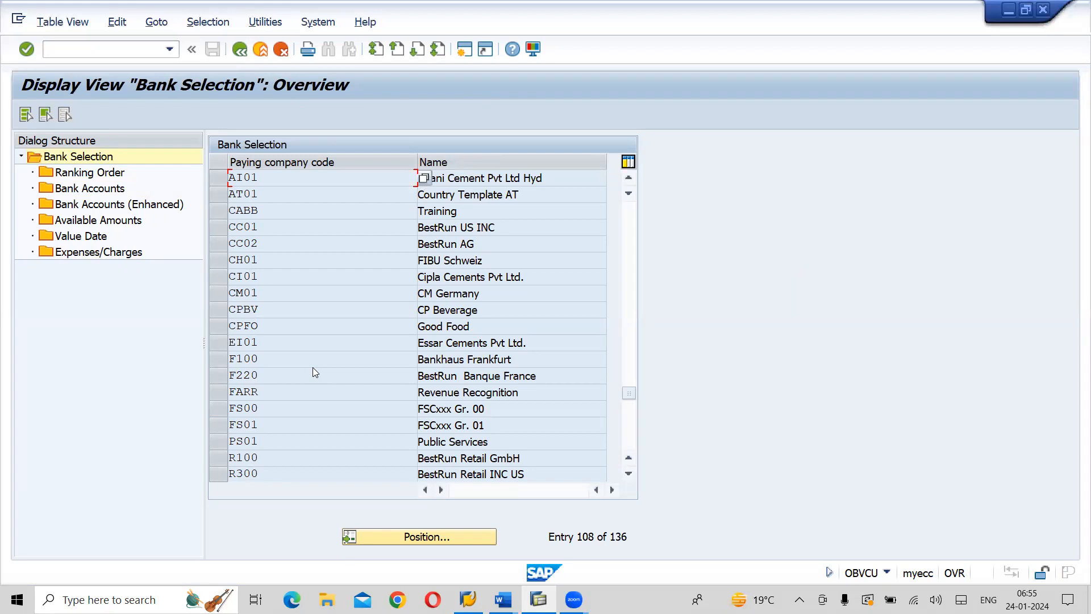
click(244, 57)
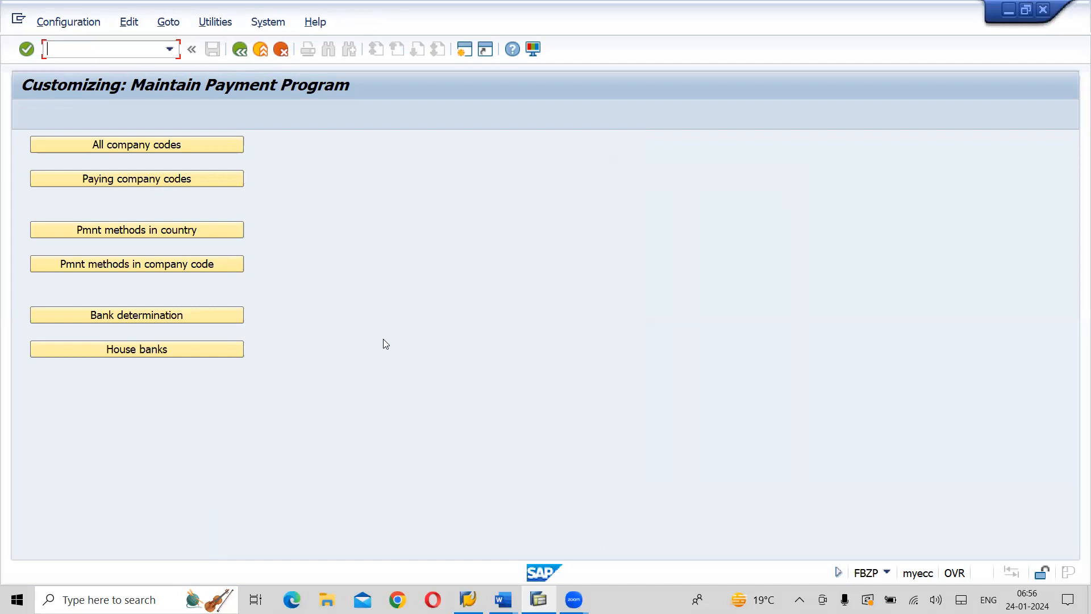
Switch to the Word notes and read the configuration paths from the payment method settings through to the Document Types section
key(alt+Tab)
key(alt+Tab)
key(alt+Tab)
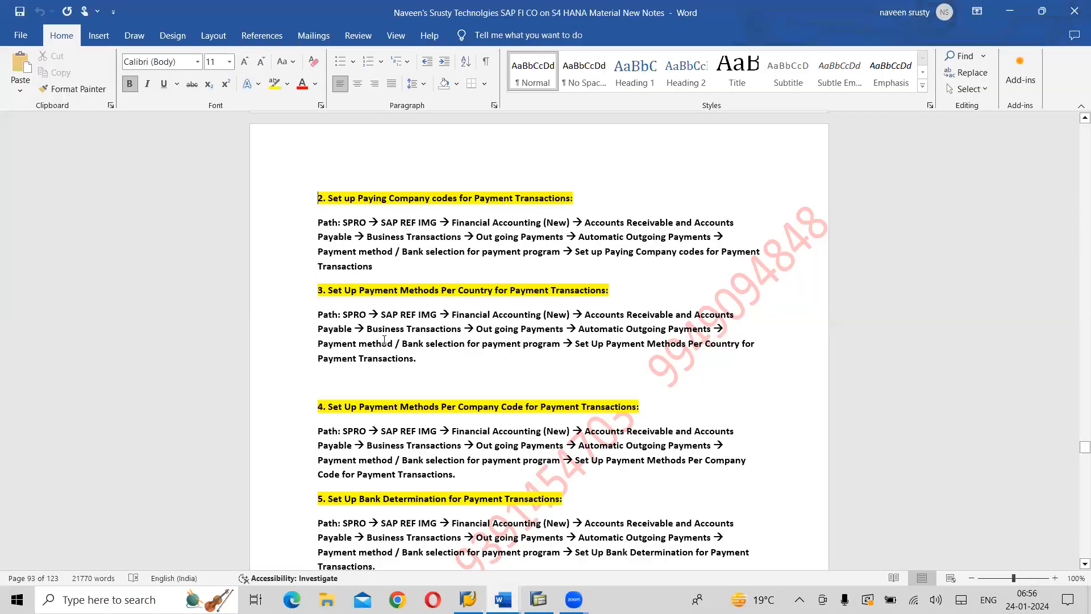
scroll(384, 340, down, 5)
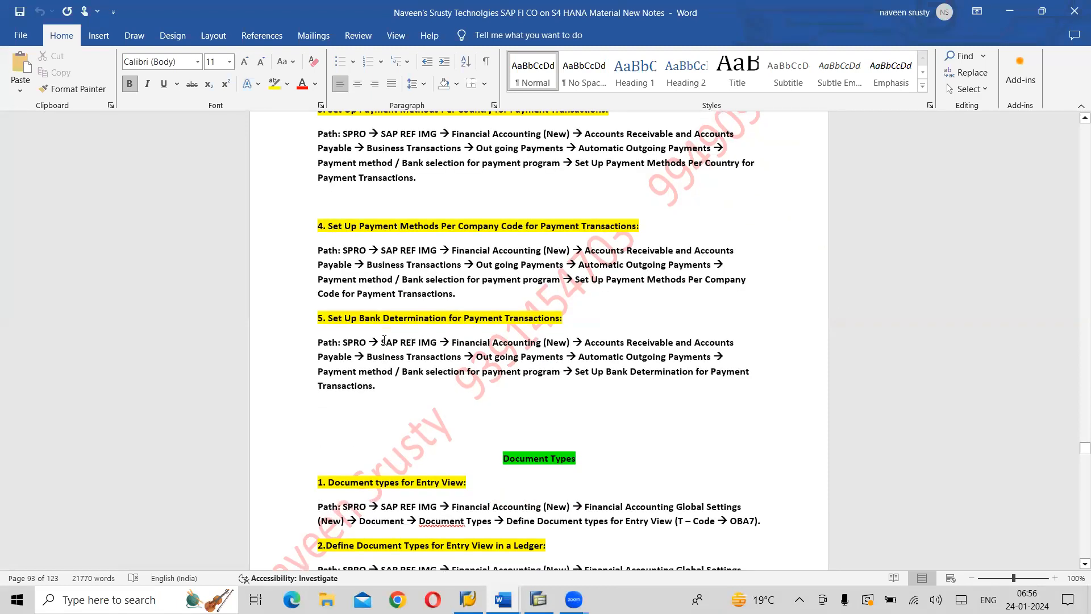
scroll(384, 340, down, 2)
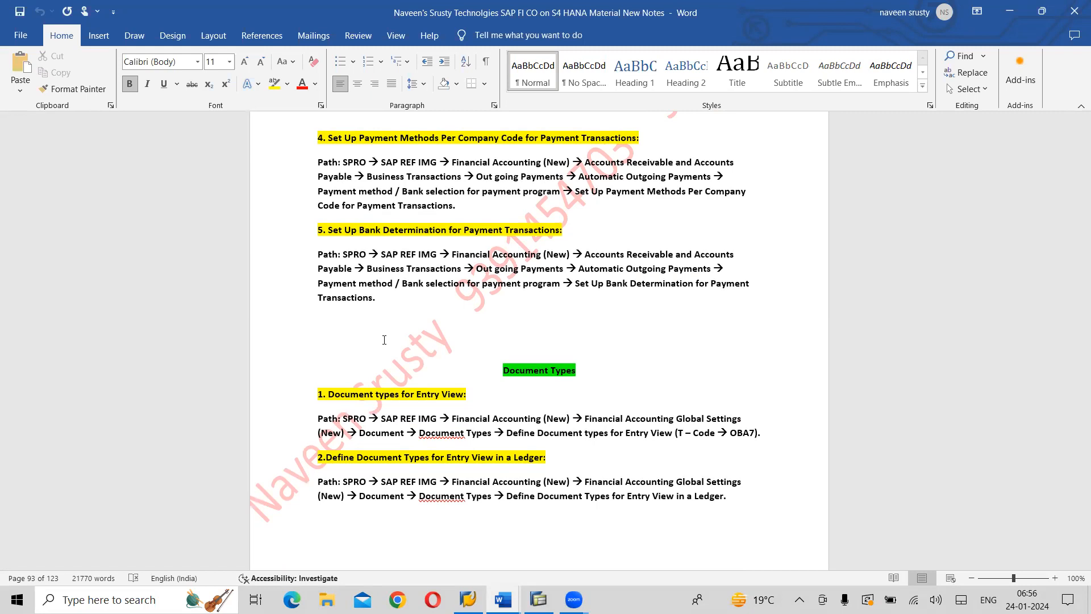
scroll(385, 340, down, 6)
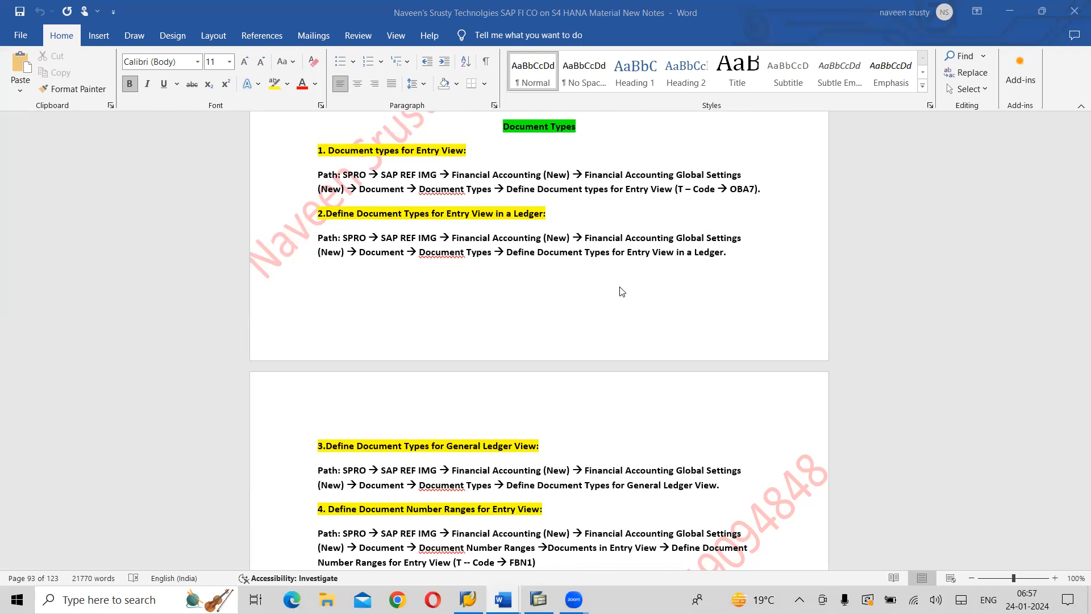
Switch back to SAP, run transaction SPRO and open the SAP Reference IMG
key(alt+Tab)
key(alt+Tab)
key(alt+Tab)
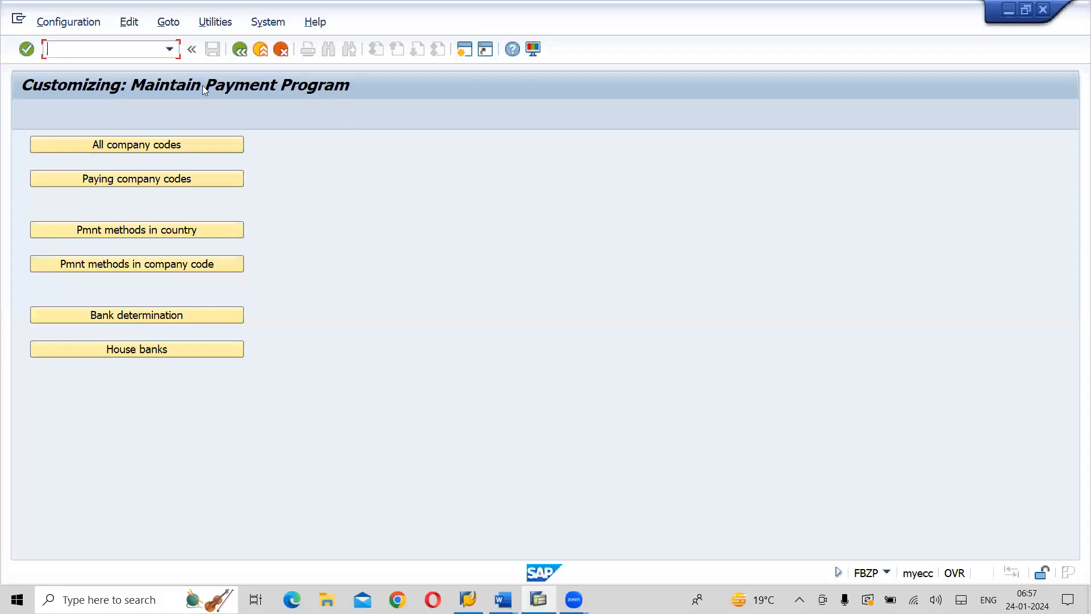
text(/NSPRO)
key(Return)
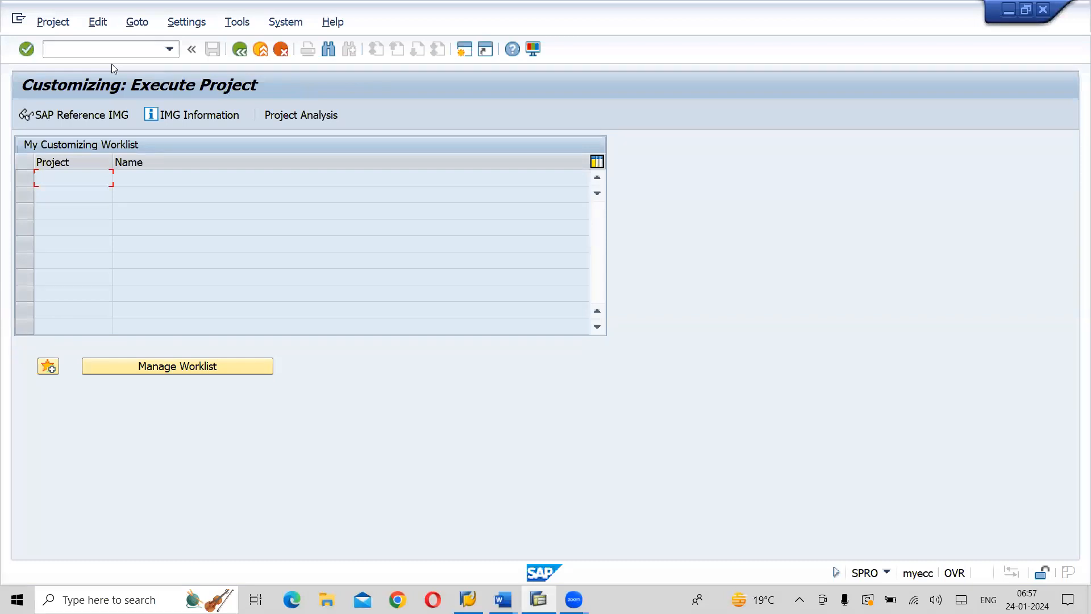
click(92, 117)
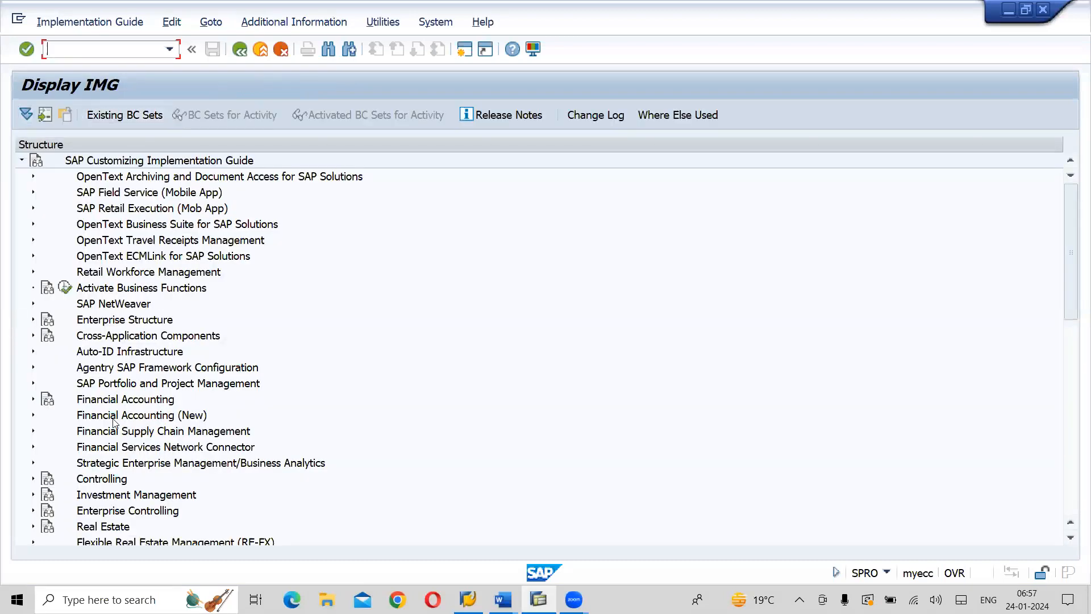
Expand Financial Accounting (New), Global Settings (New), Document and Document Types in the IMG, and select Define Document Types for Entry View
click(34, 417)
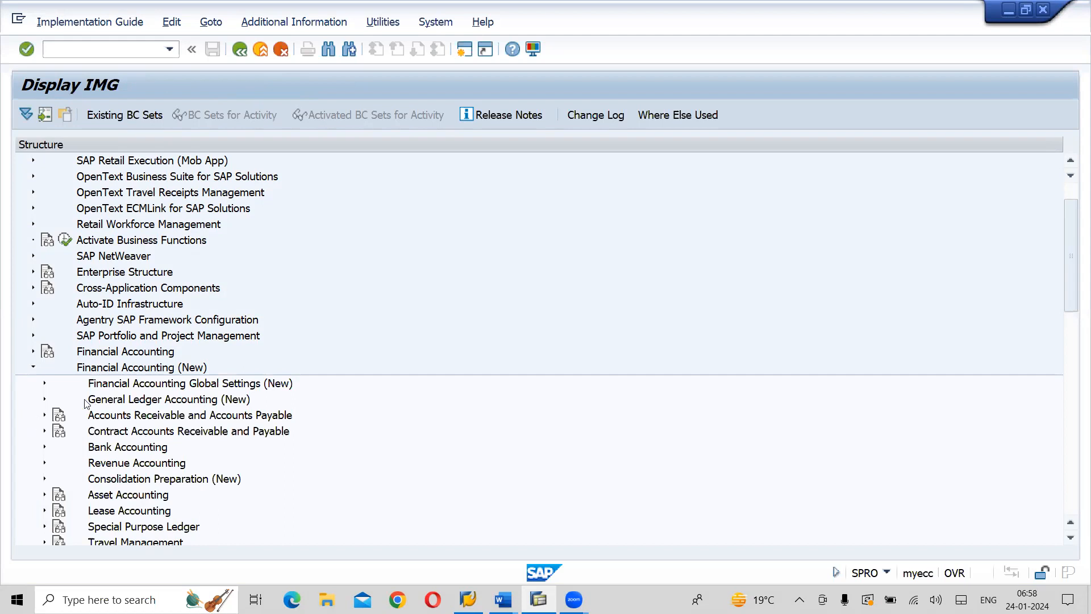
click(45, 384)
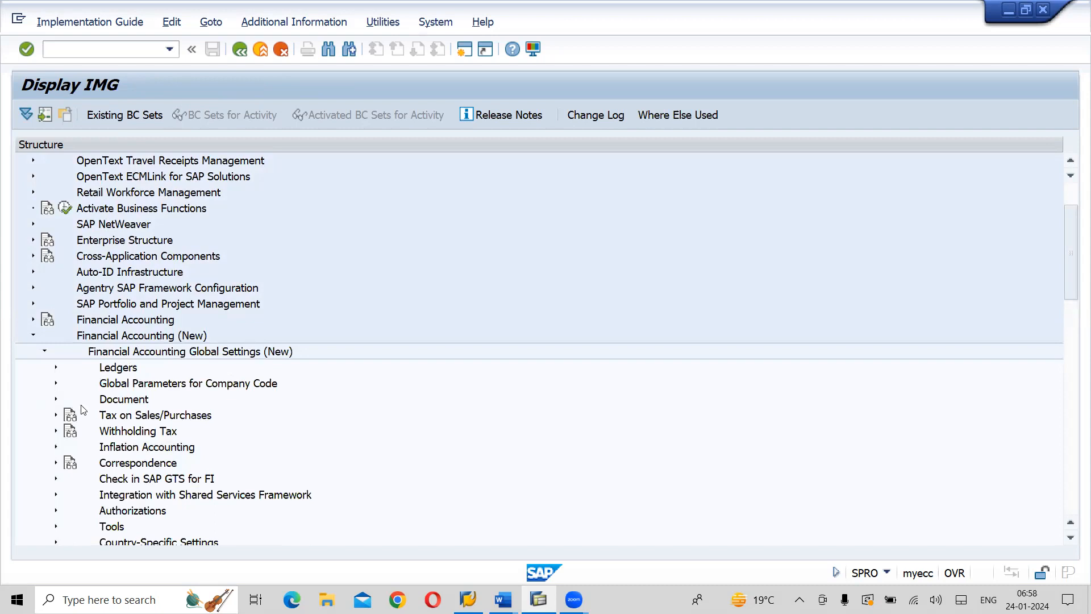
click(137, 401)
click(56, 400)
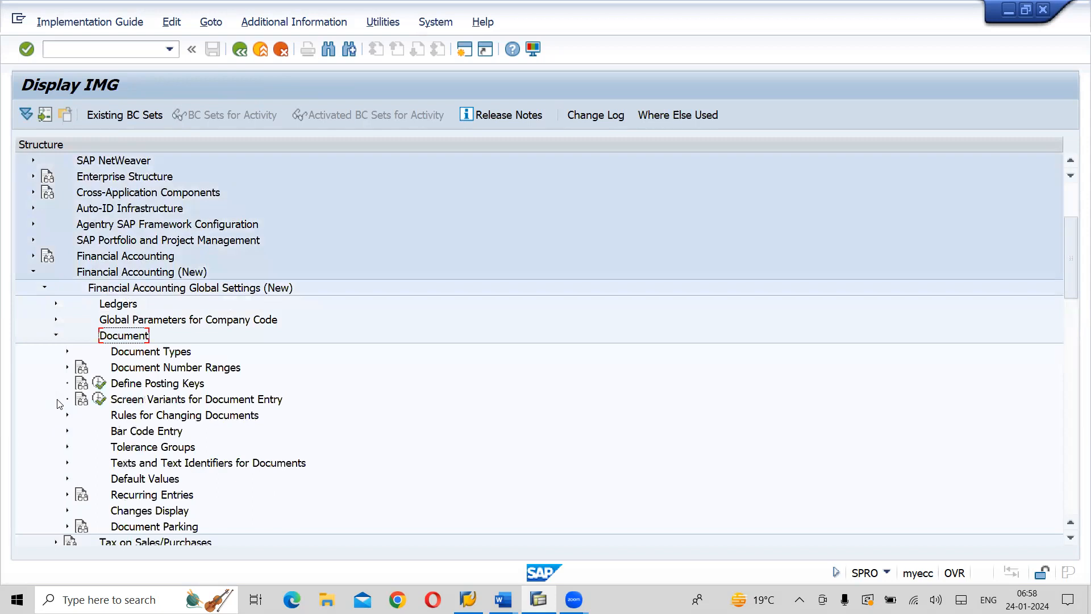
click(160, 352)
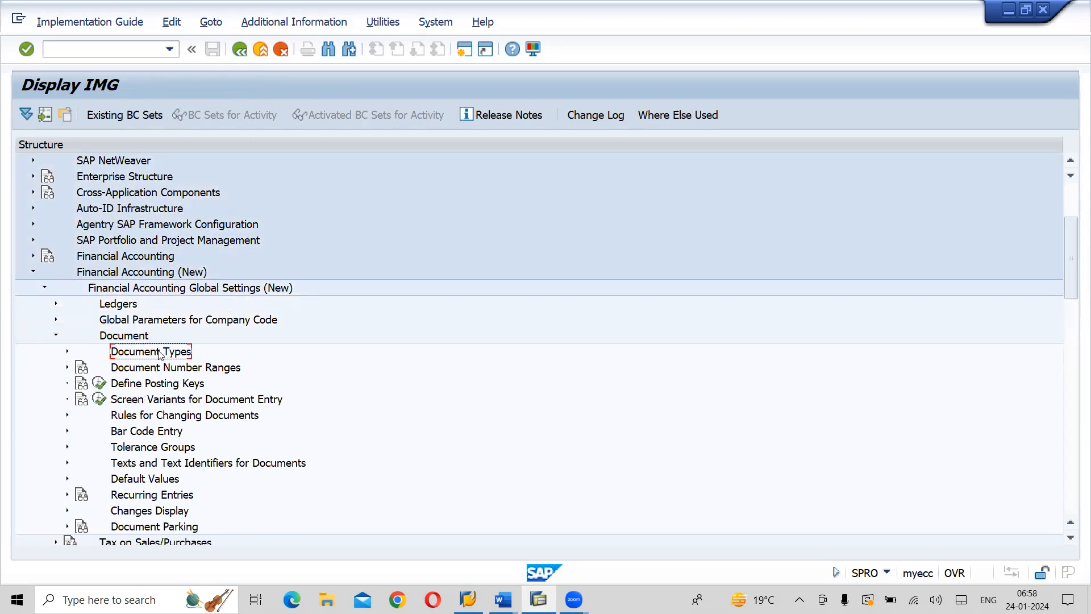
click(67, 351)
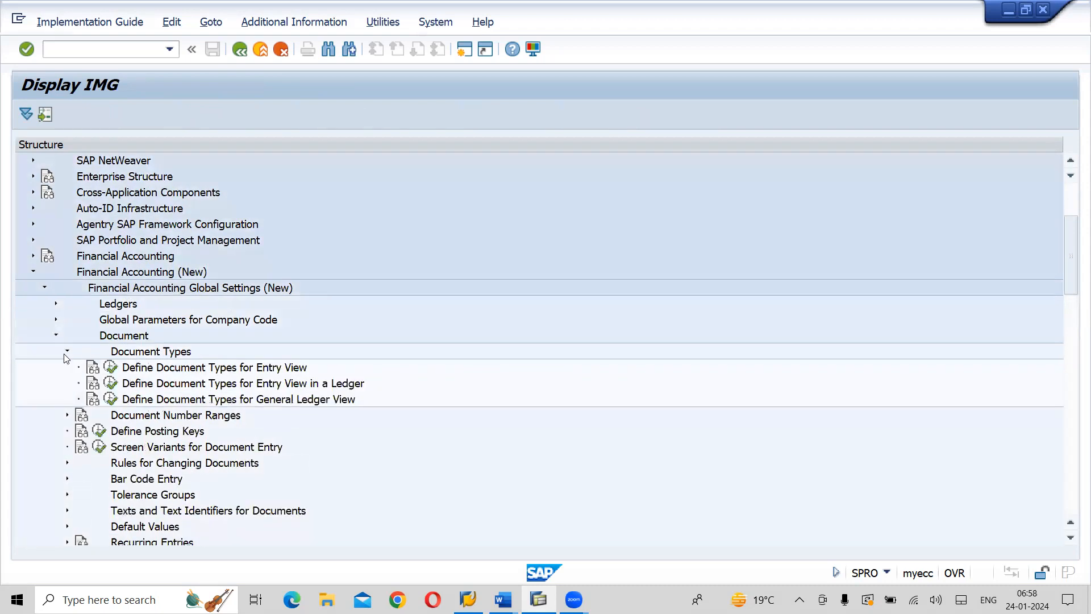
click(257, 370)
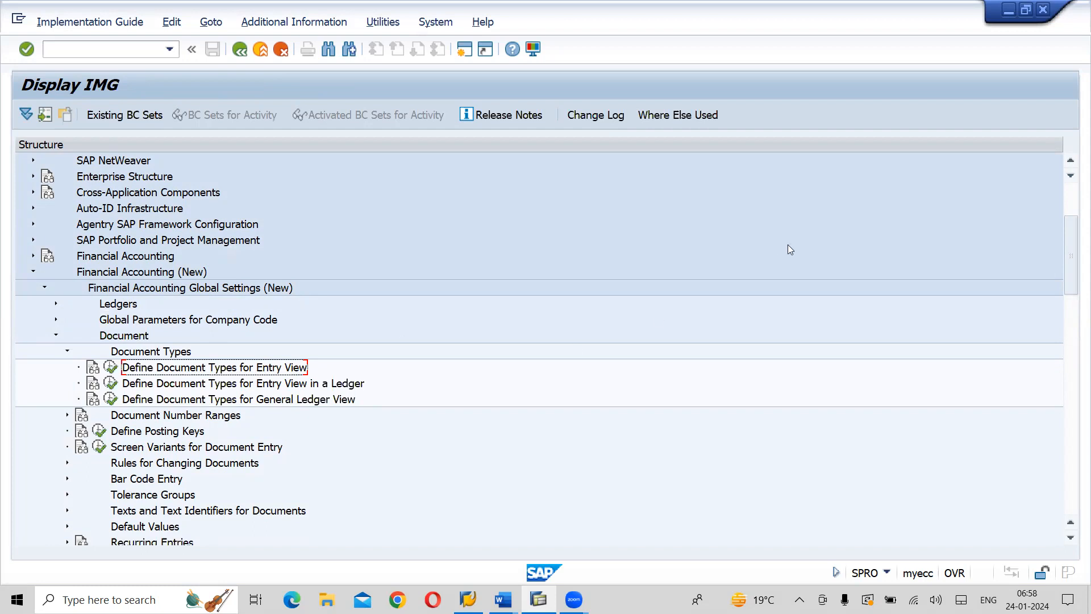
Show the IMG Activity keys as additional information in the IMG structure and widen that column to fit the full keys
click(1062, 15)
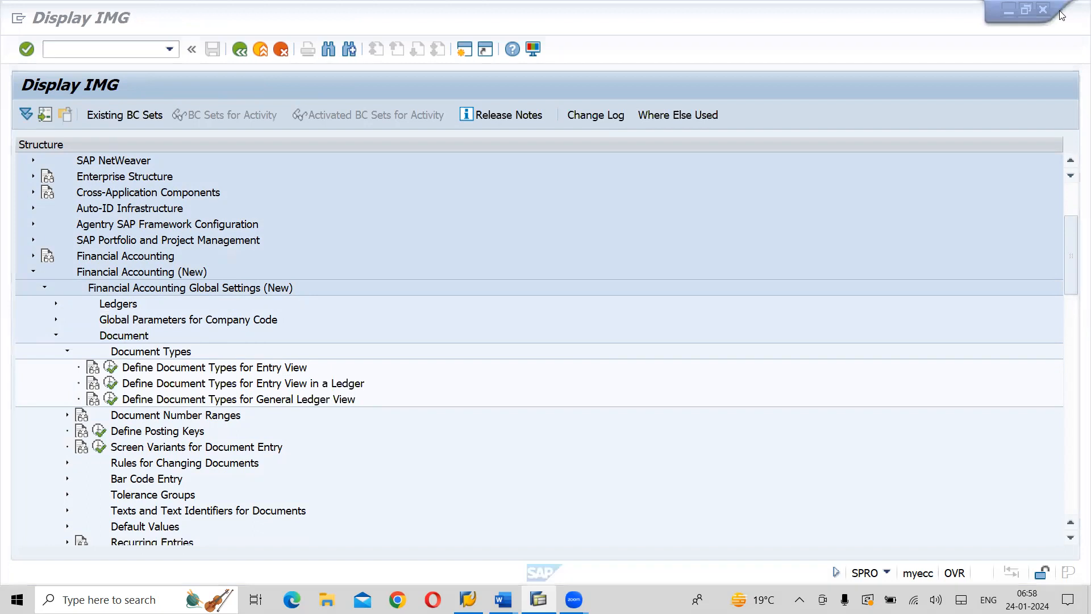
click(823, 198)
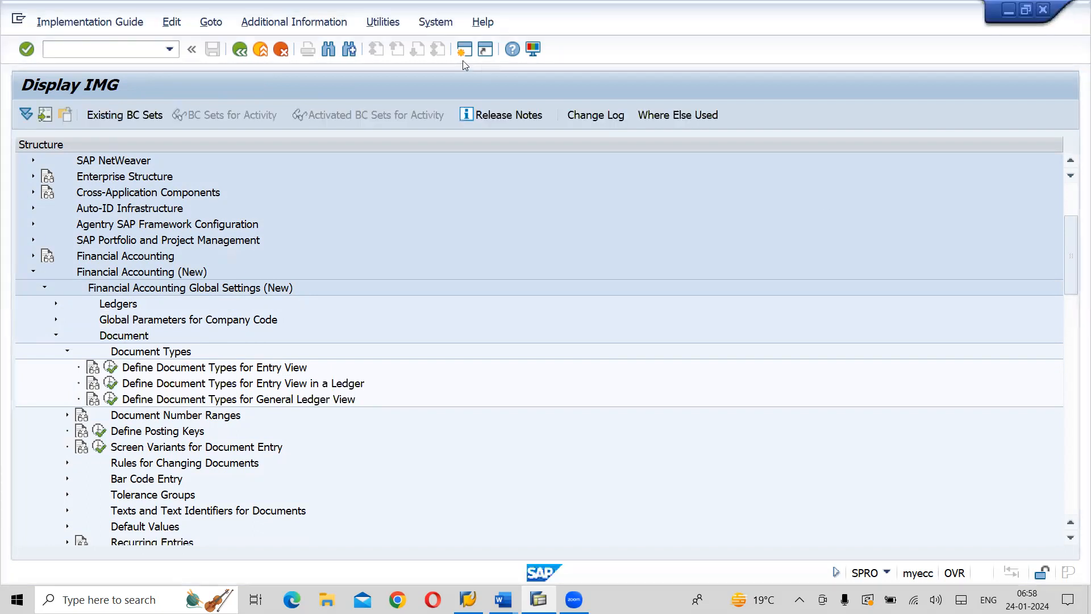
click(348, 23)
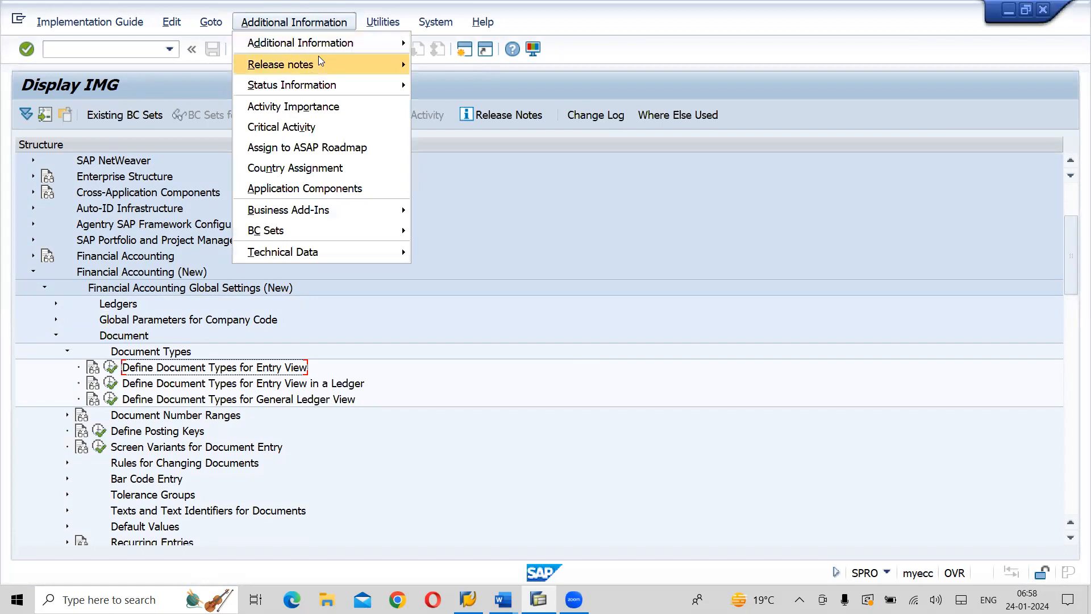
mouse_move(319, 48)
mouse_move(552, 61)
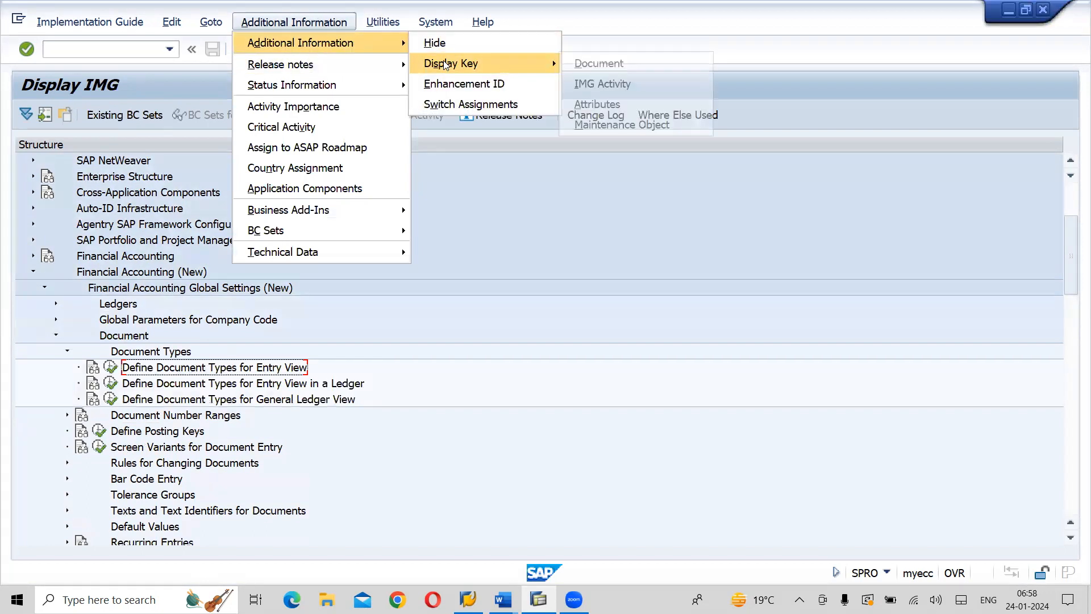
click(608, 83)
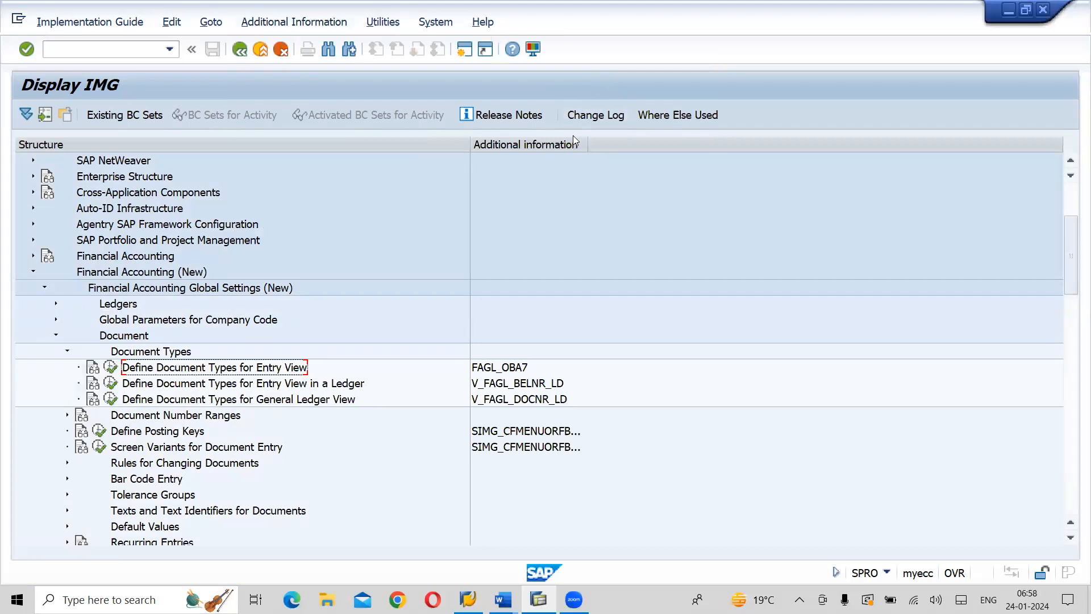
drag(588, 145, 644, 143)
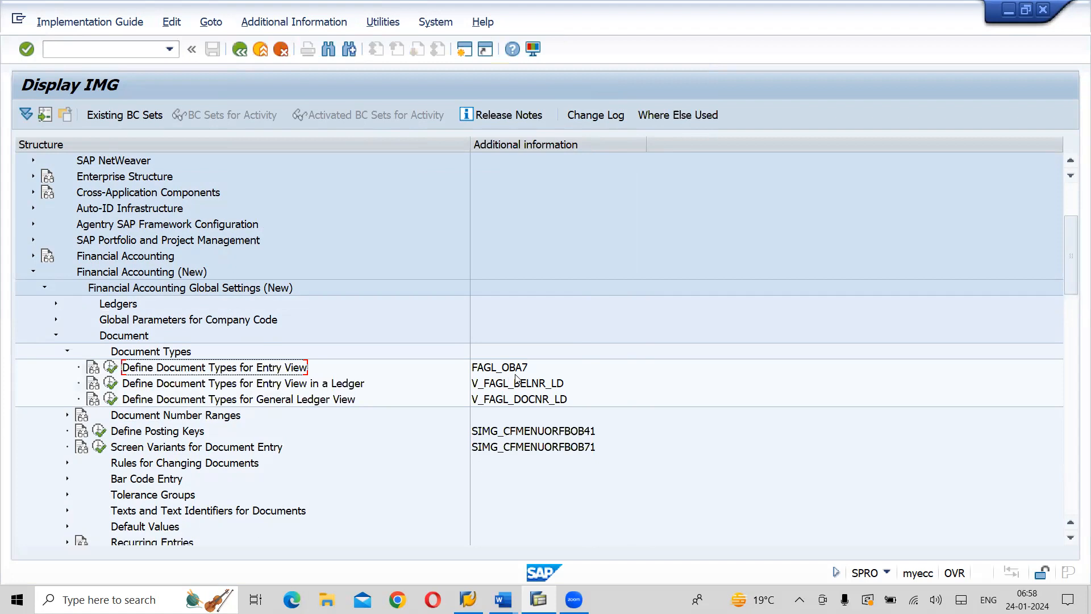
Open the Define Document Types for Entry View activity and position the list on document type ZP
click(110, 367)
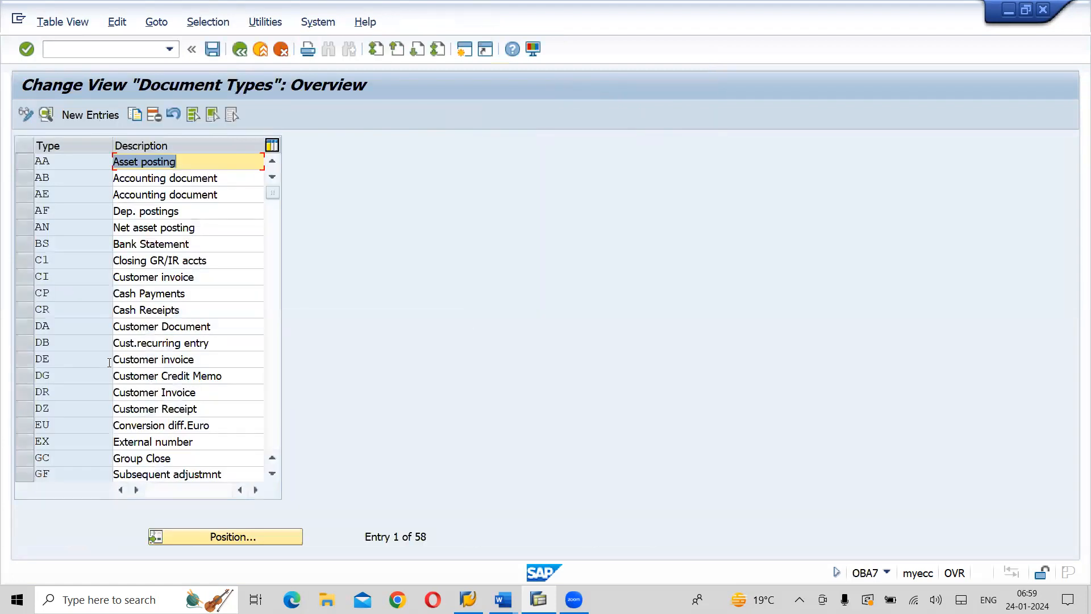
click(252, 539)
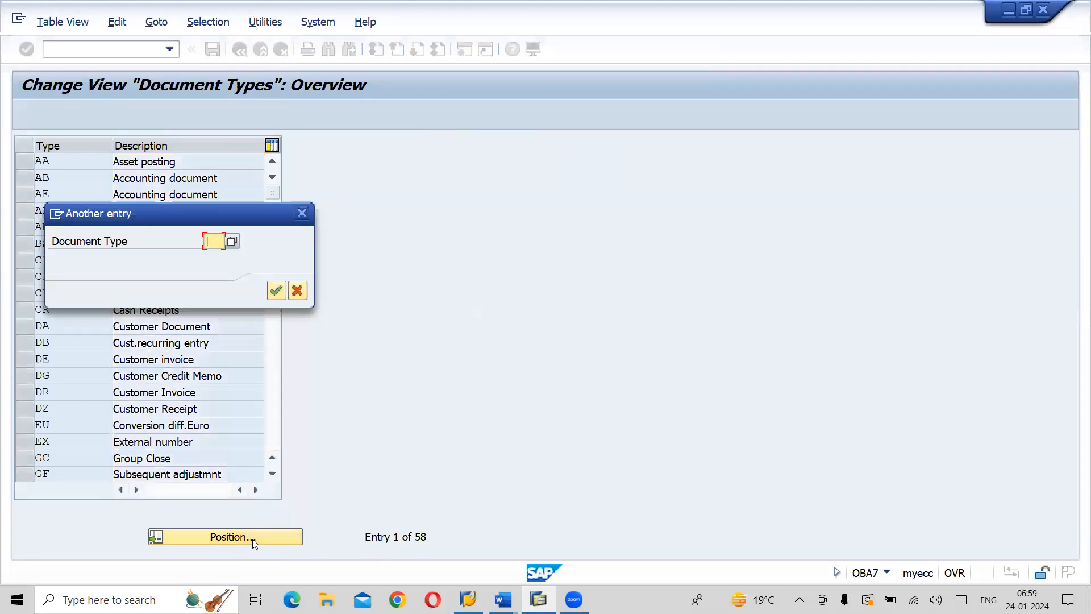
text(ZP)
key(Return)
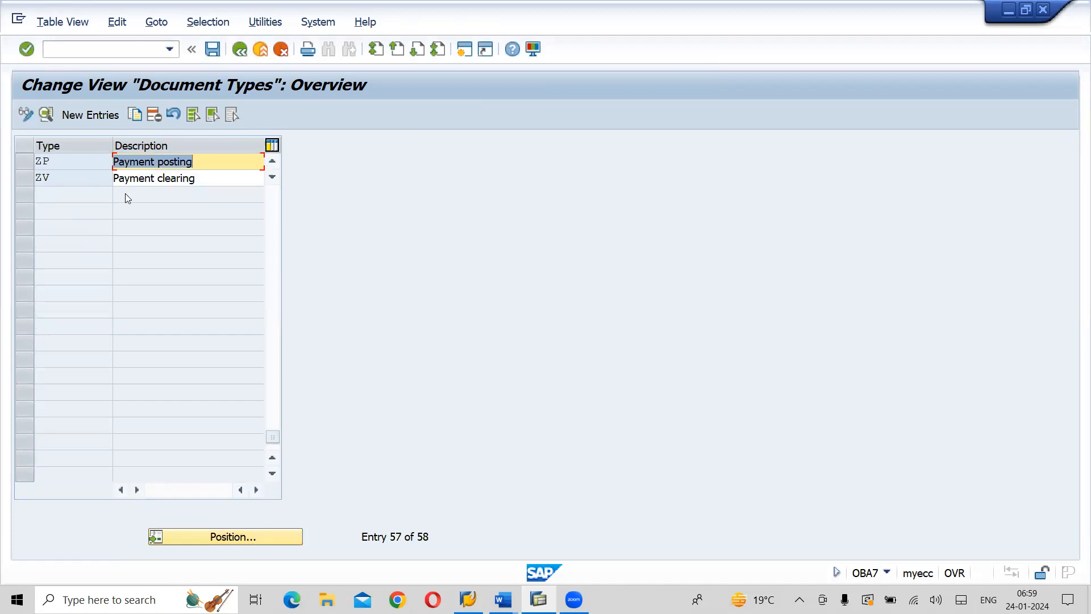
Review the detail settings of document type ZP, save them and return to the document types overview
click(27, 159)
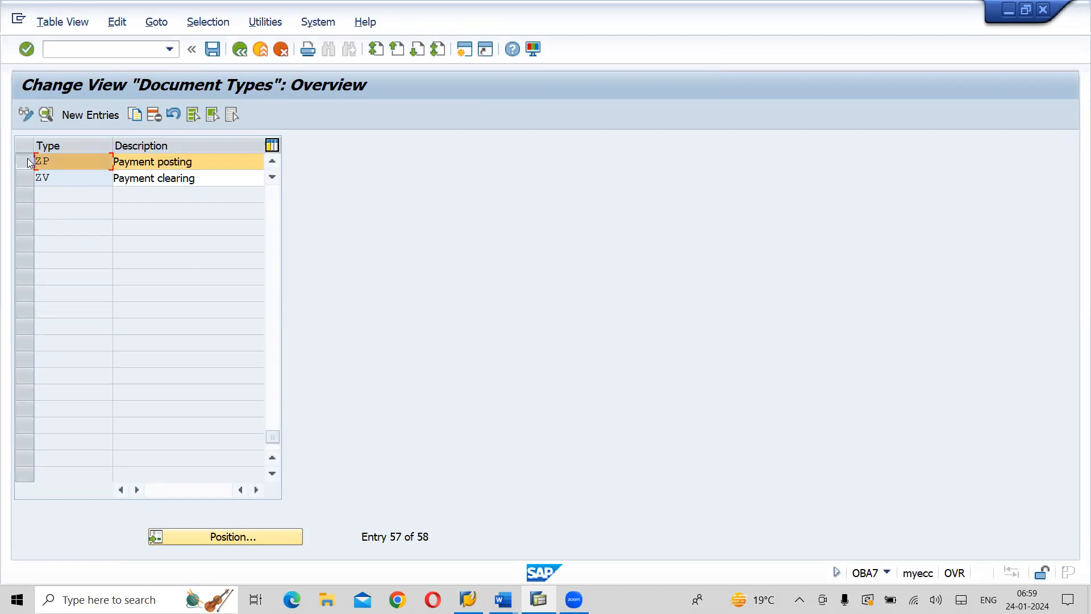
click(47, 116)
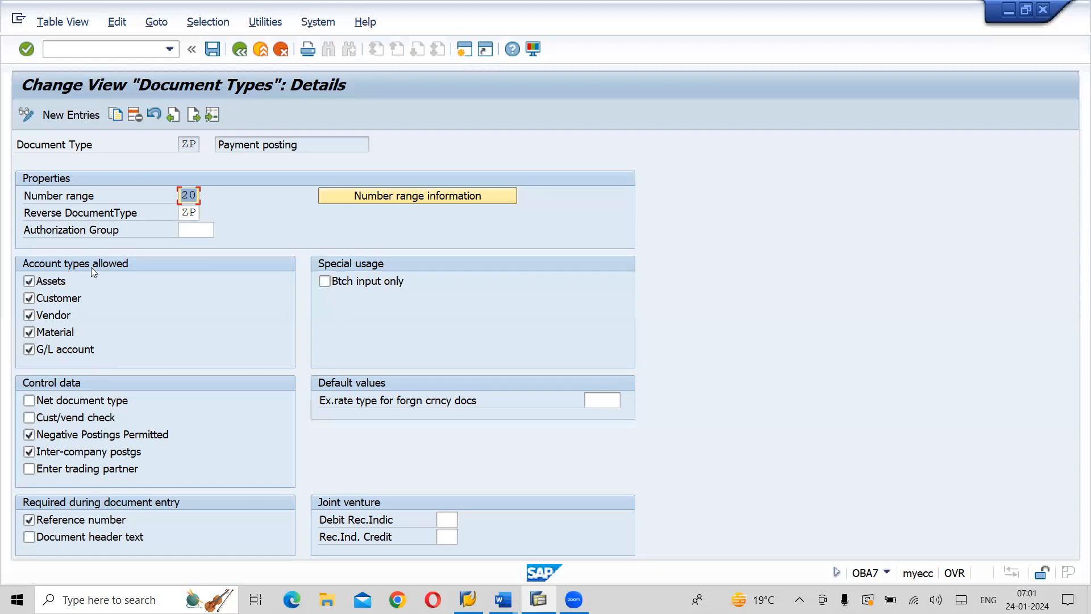
click(211, 53)
click(240, 50)
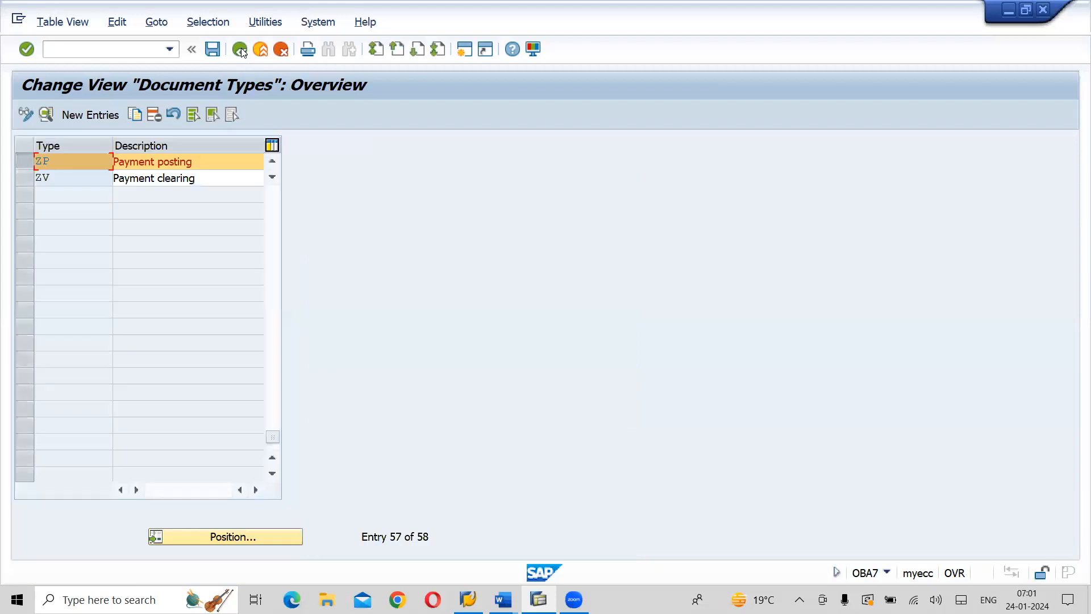
Review the detail settings of document type ZV, save them and go back to the IMG structure
click(25, 181)
click(47, 115)
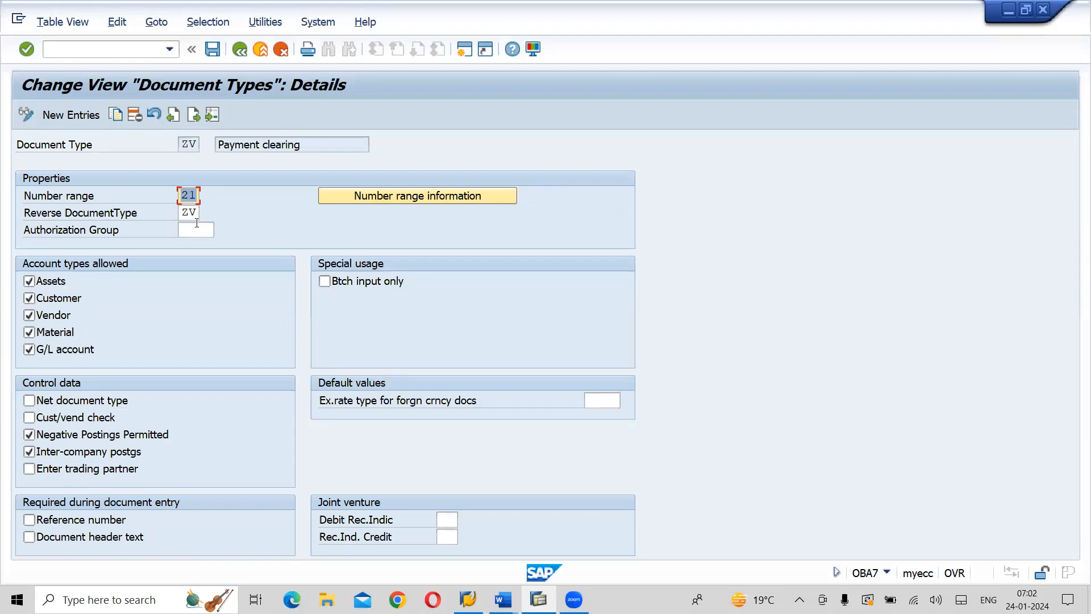
click(214, 49)
click(214, 50)
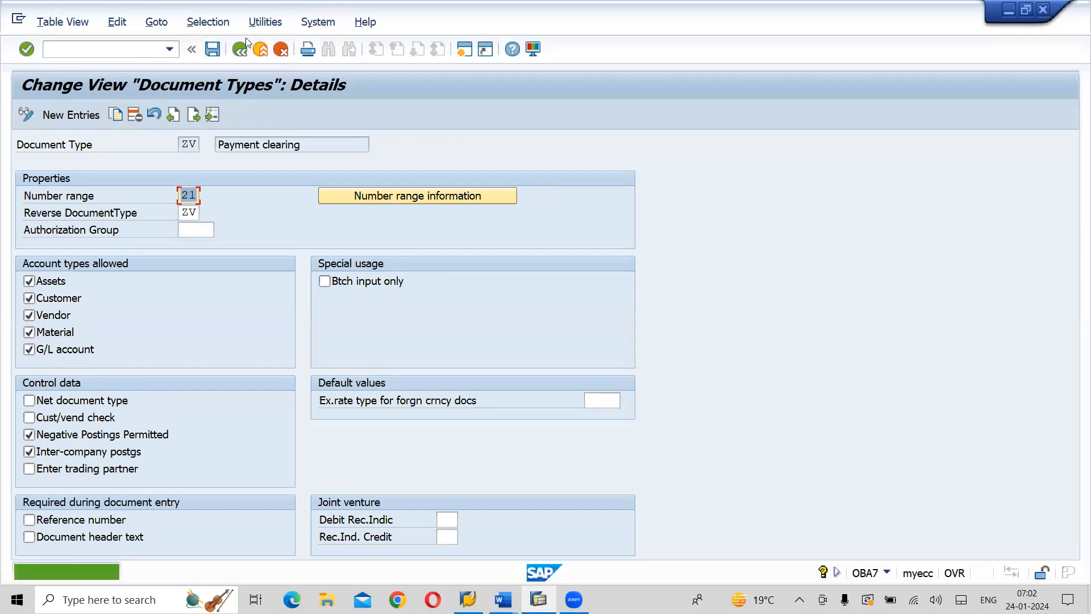
click(241, 50)
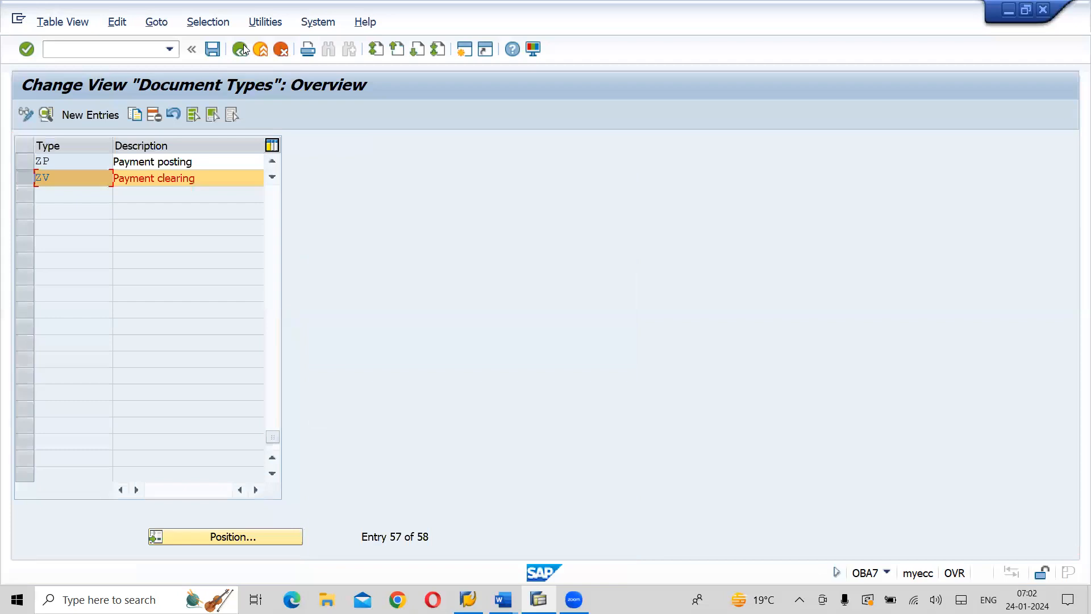
click(241, 51)
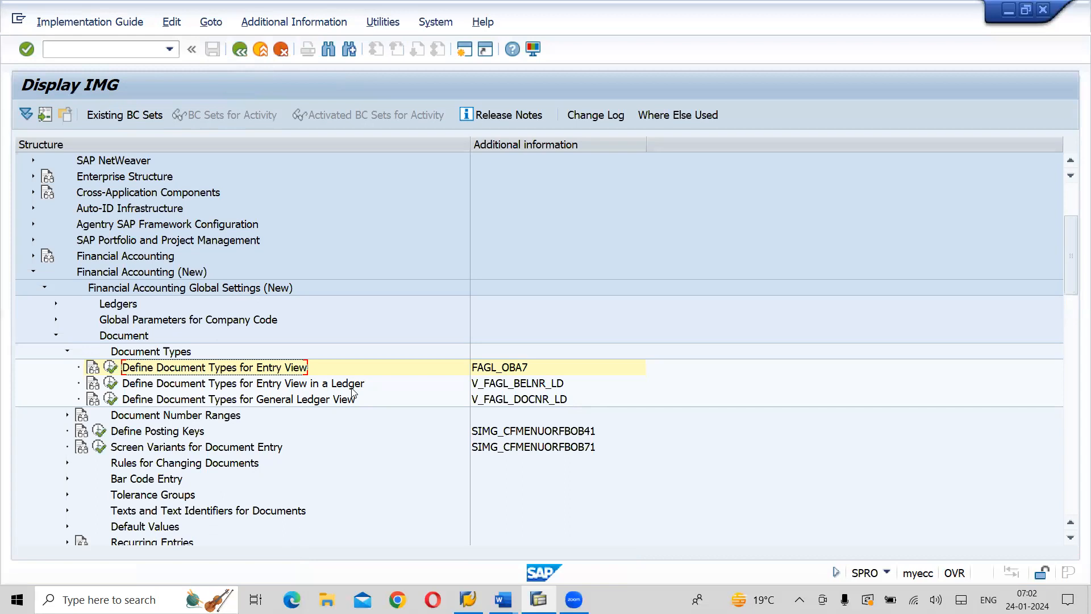
Open the Define Document Types for Entry View in a Ledger activity for ledger AX
click(177, 352)
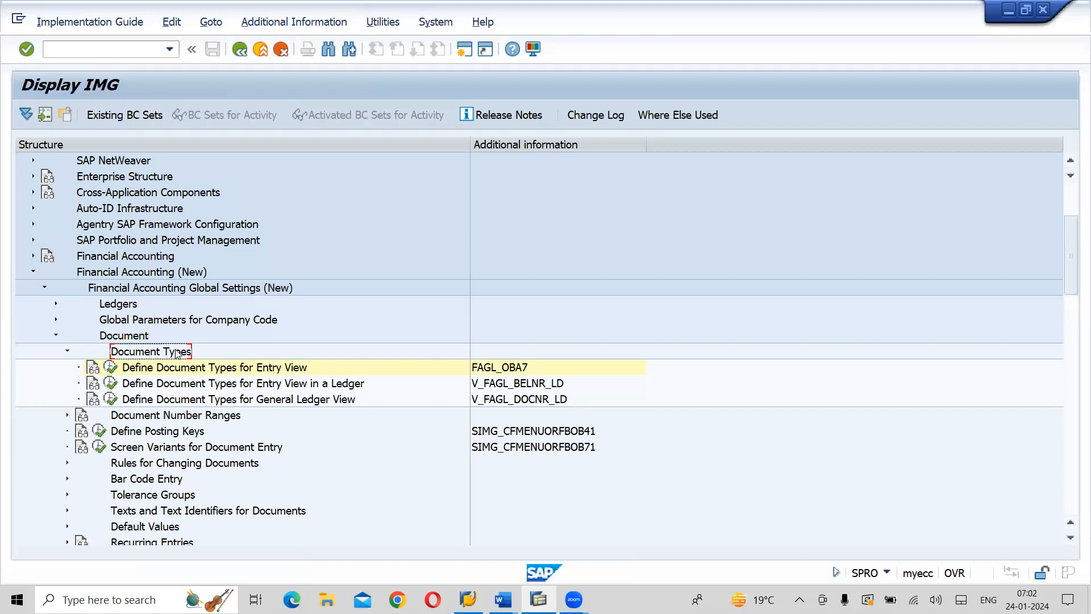
click(199, 384)
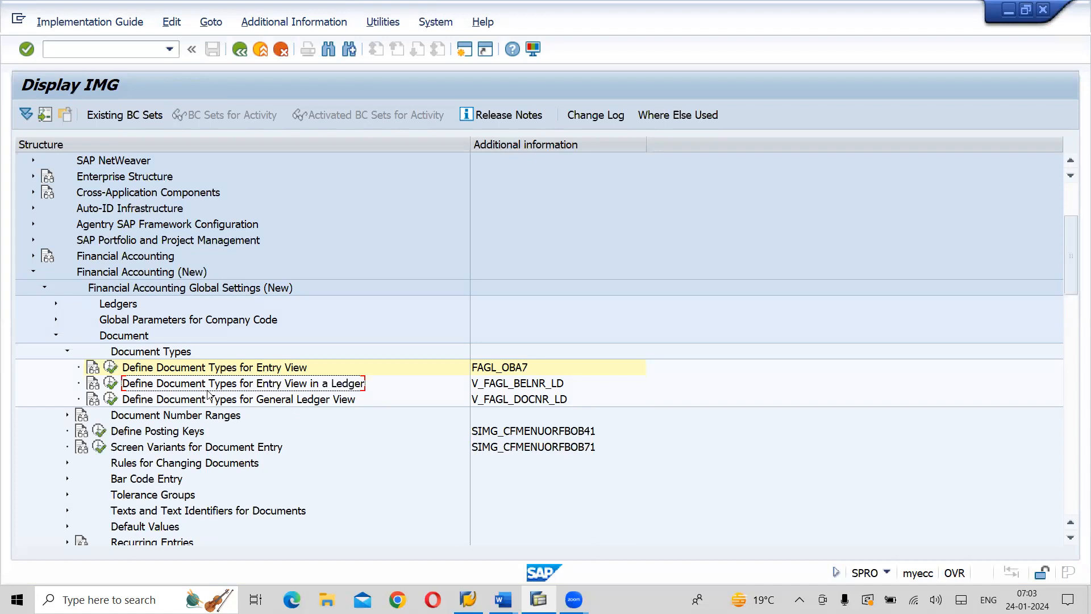
click(112, 384)
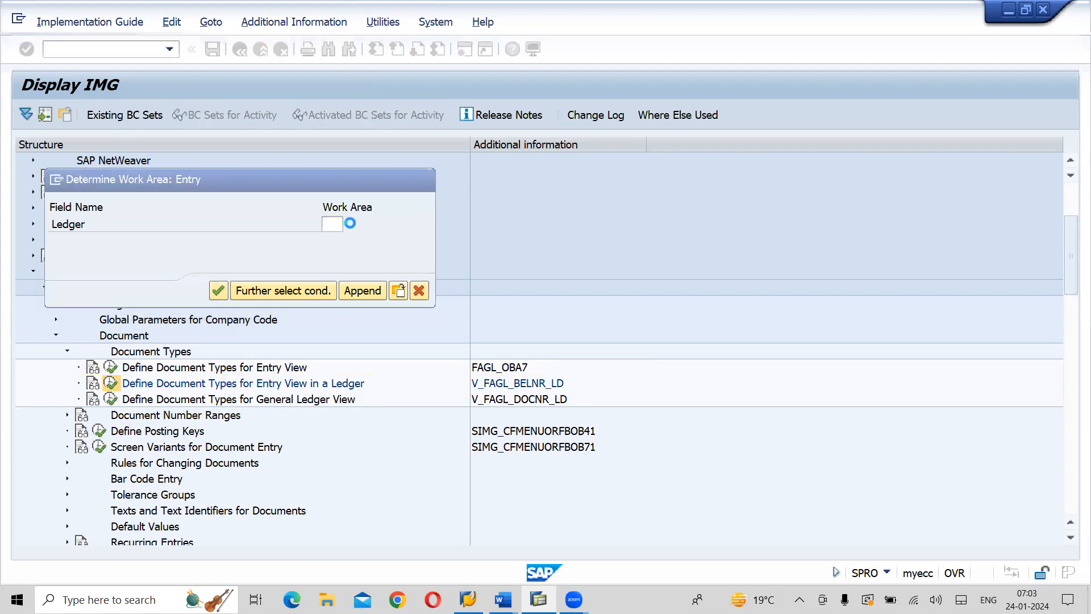
click(350, 223)
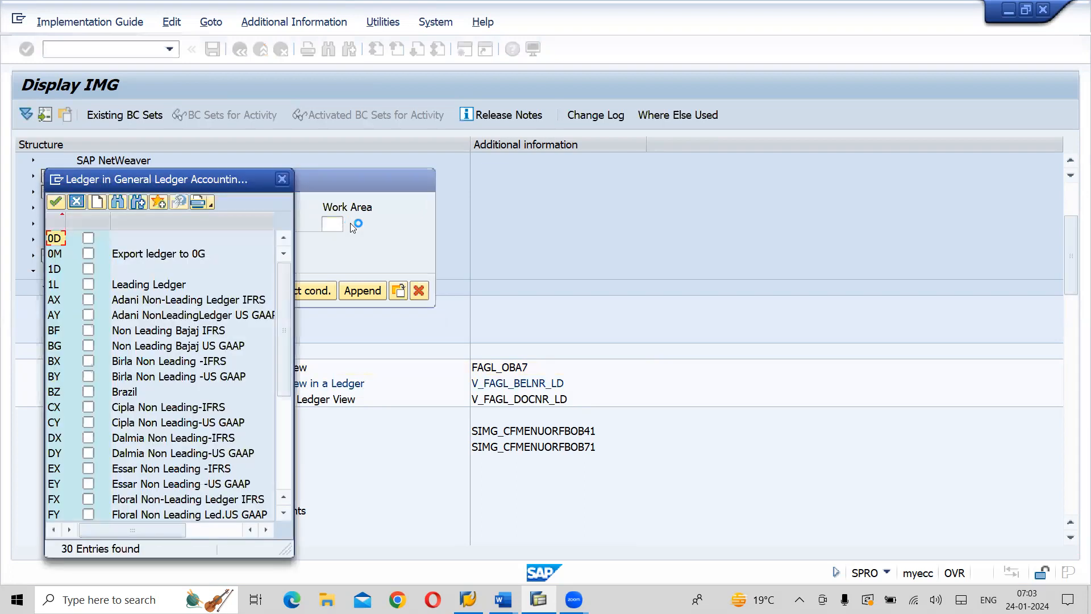
double_click(151, 299)
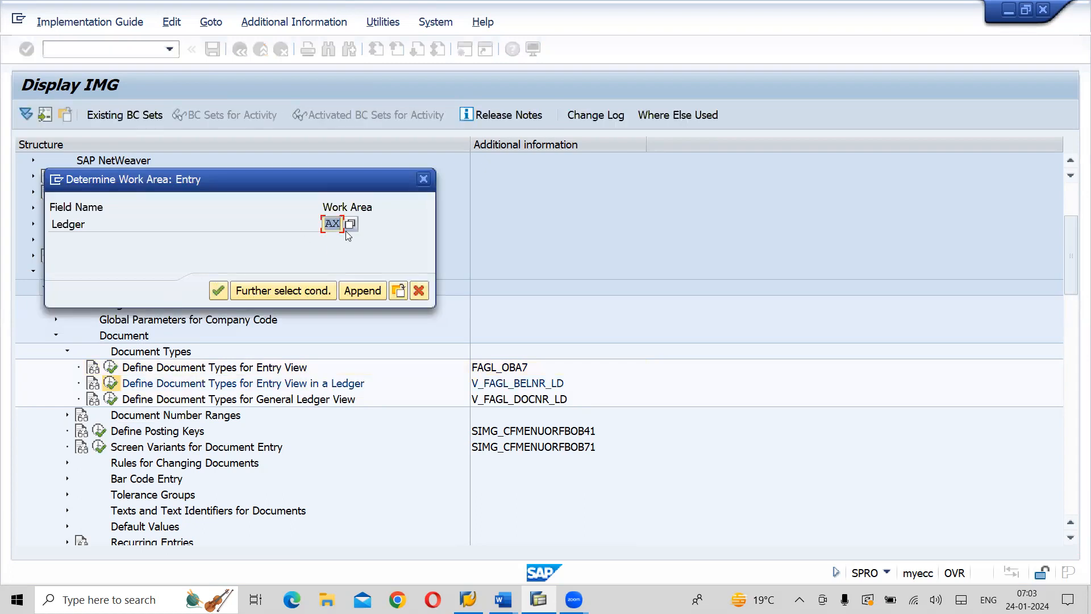
click(218, 291)
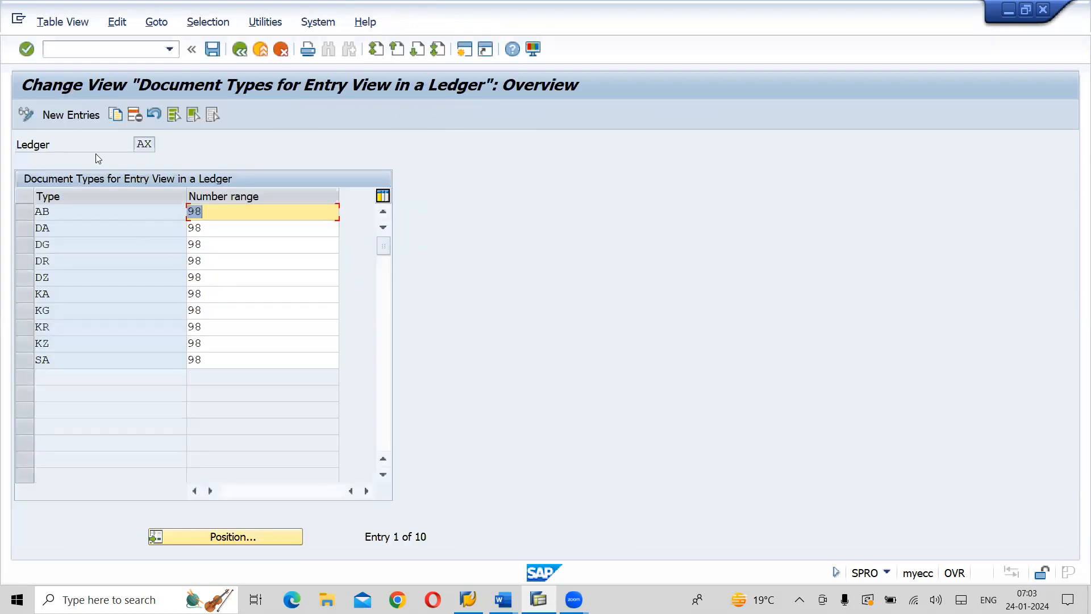
Add new entries for document types ZP and ZV in ledger AX, both with number range 98
click(72, 115)
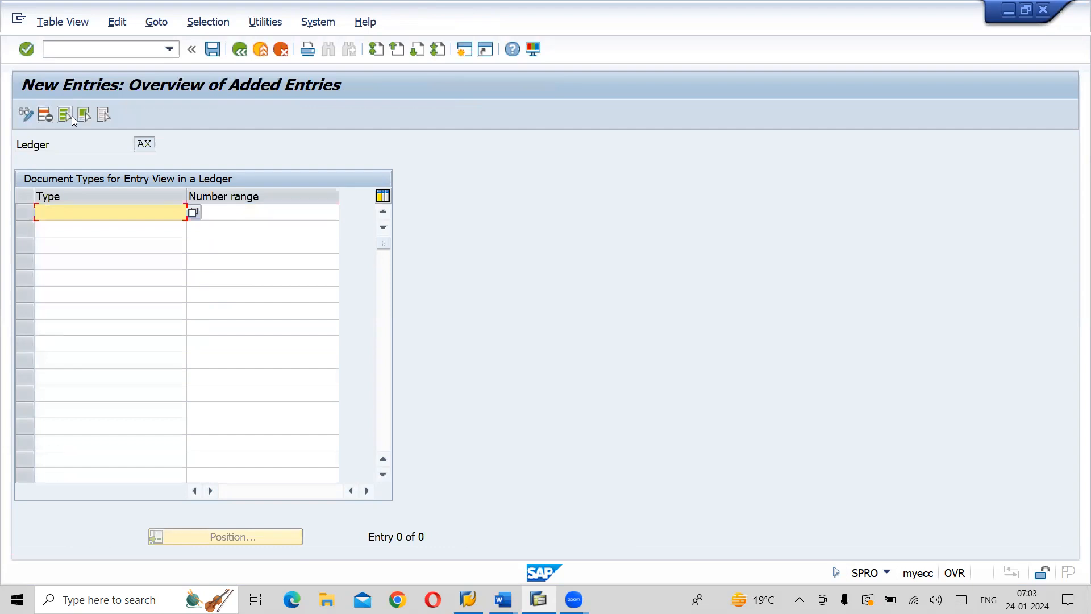
text(ZP)
key(Tab)
text(98)
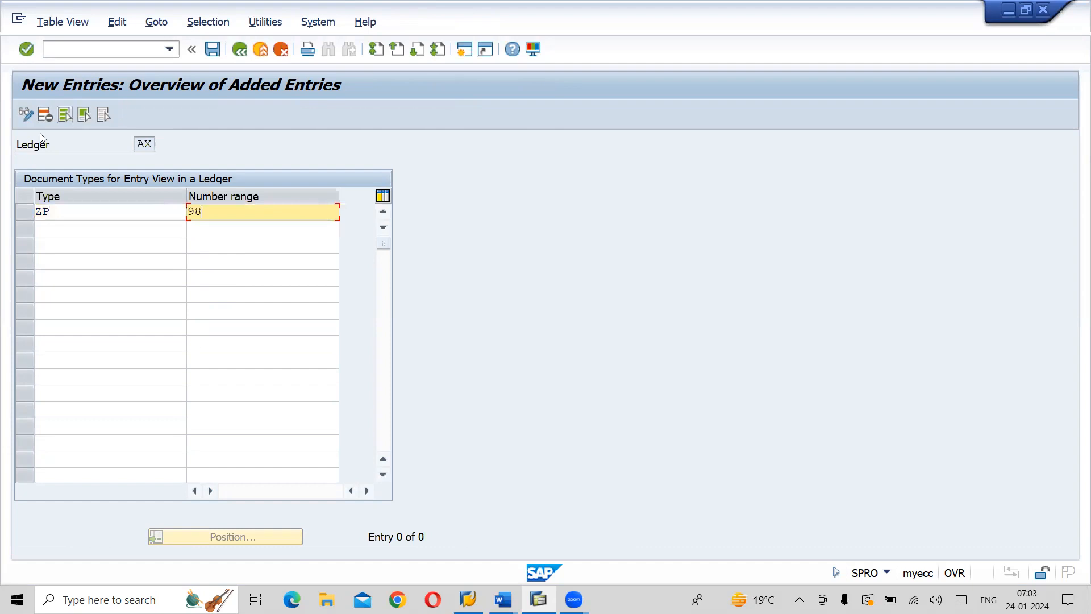
click(59, 228)
text(ZV)
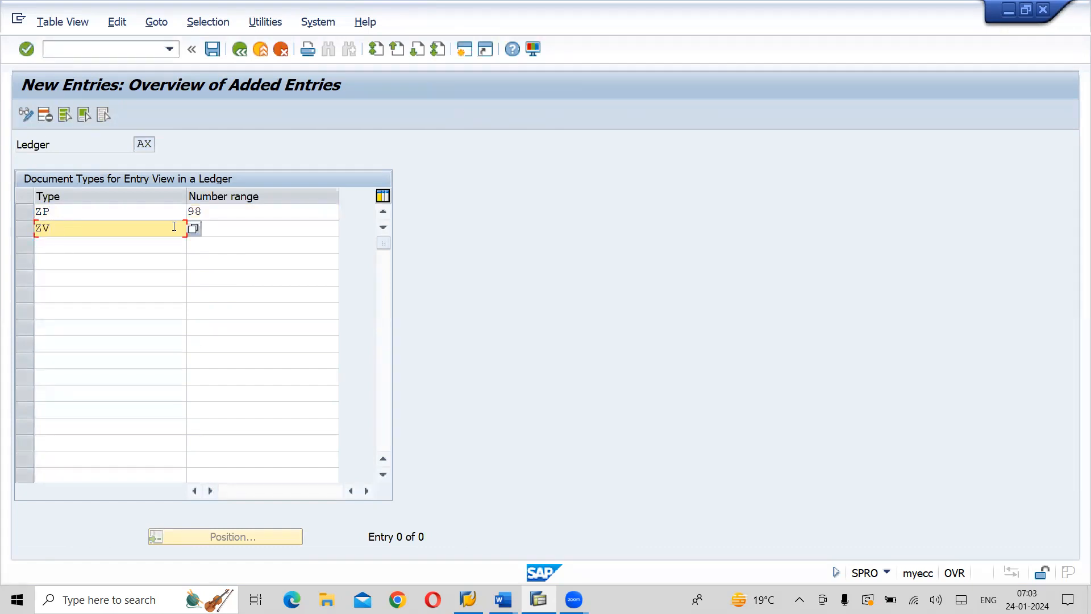
click(290, 234)
text(98)
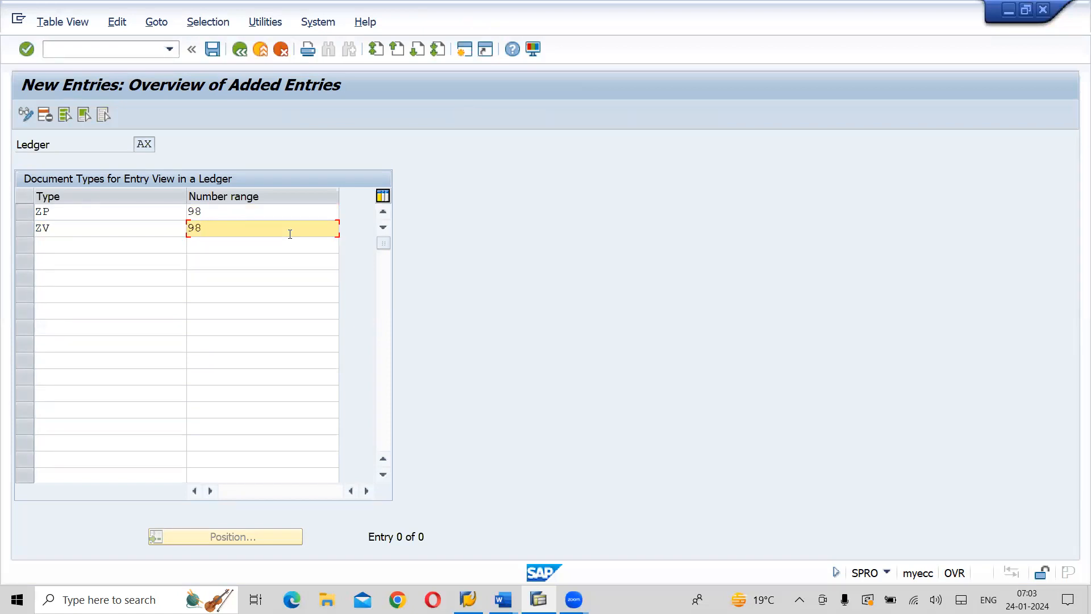
key(Return)
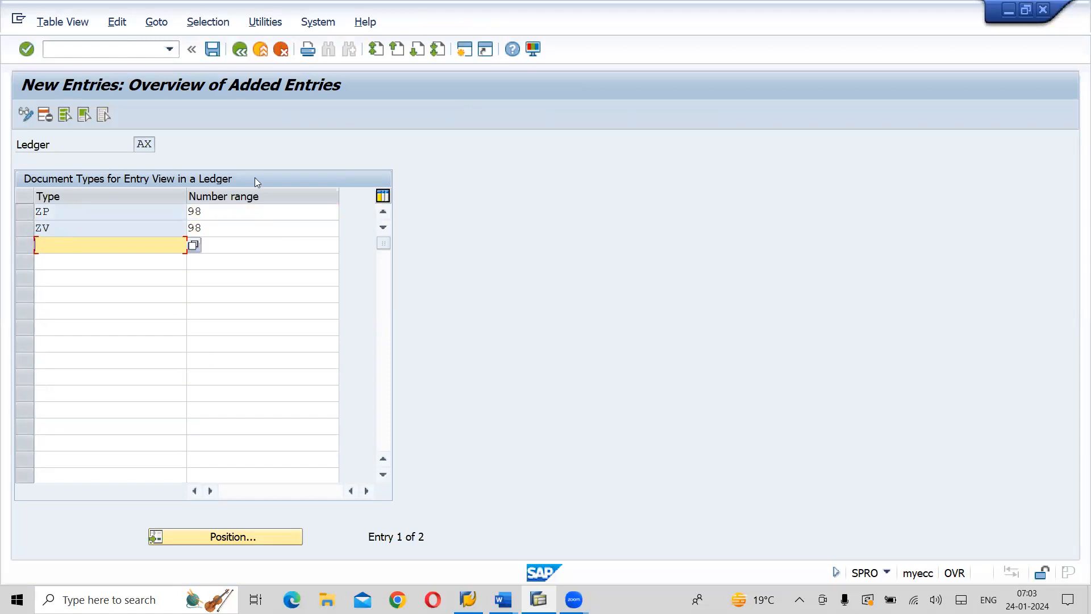
Save the new ledger AX entries under the proposed customizing request and return to the IMG structure
click(216, 61)
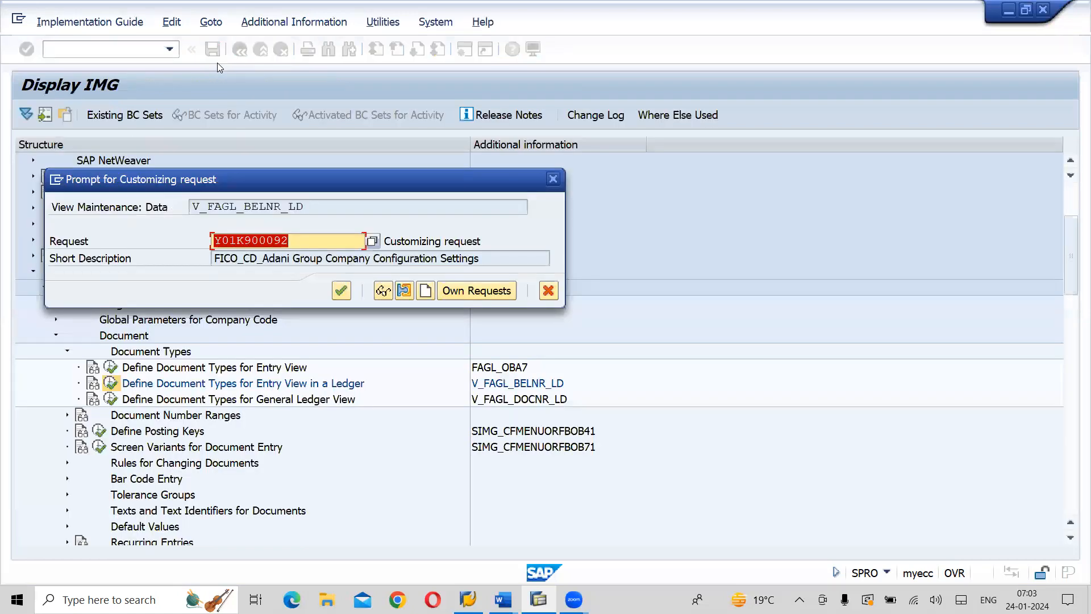
click(340, 291)
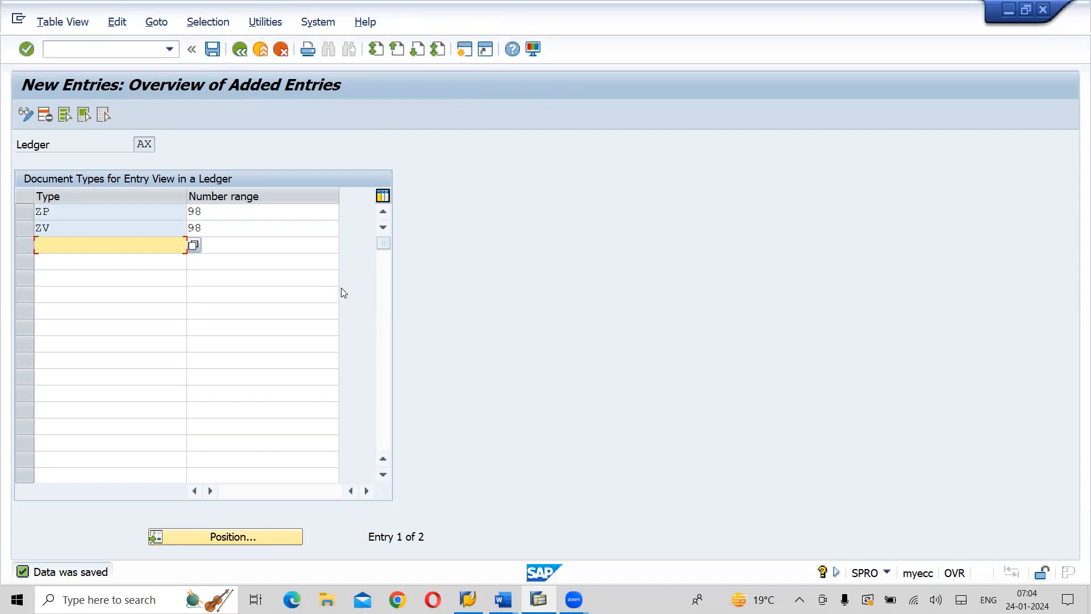
click(246, 59)
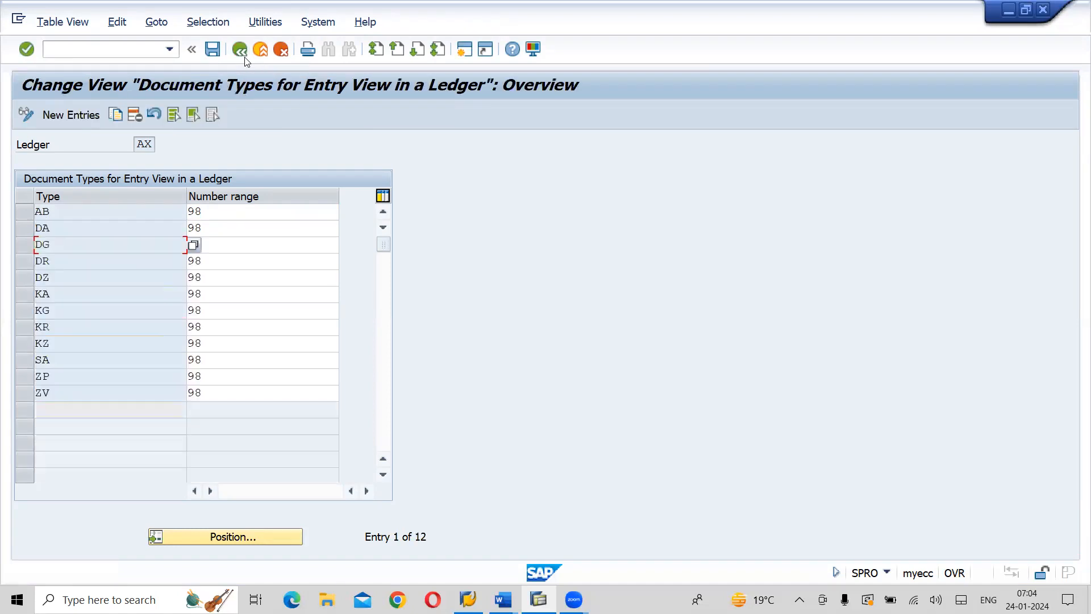
click(246, 59)
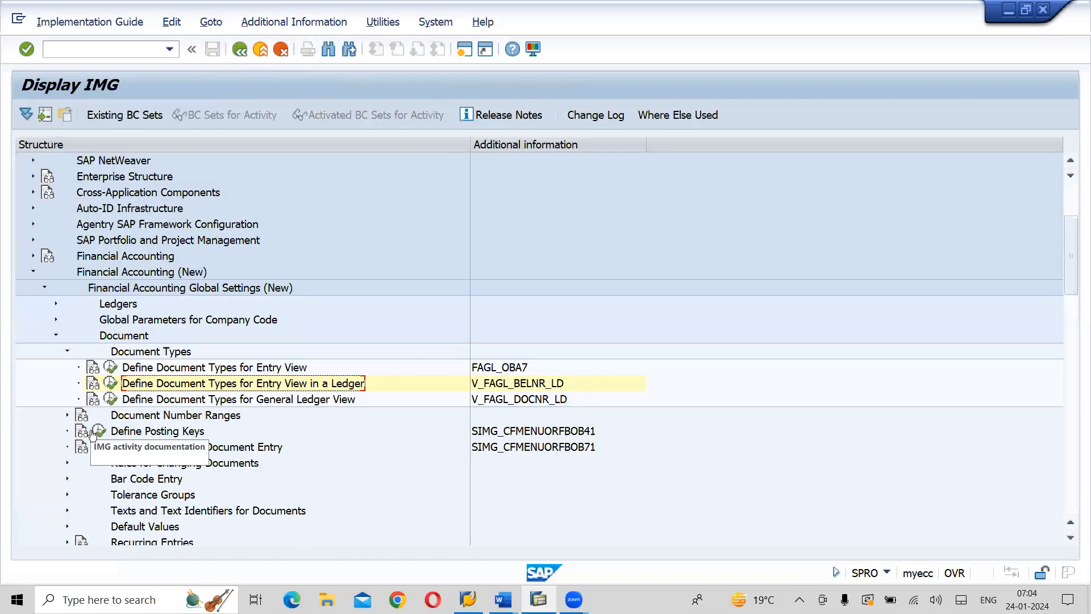
Reopen the Define Document Types for Entry View in a Ledger activity with ledger AY as the work area
click(112, 385)
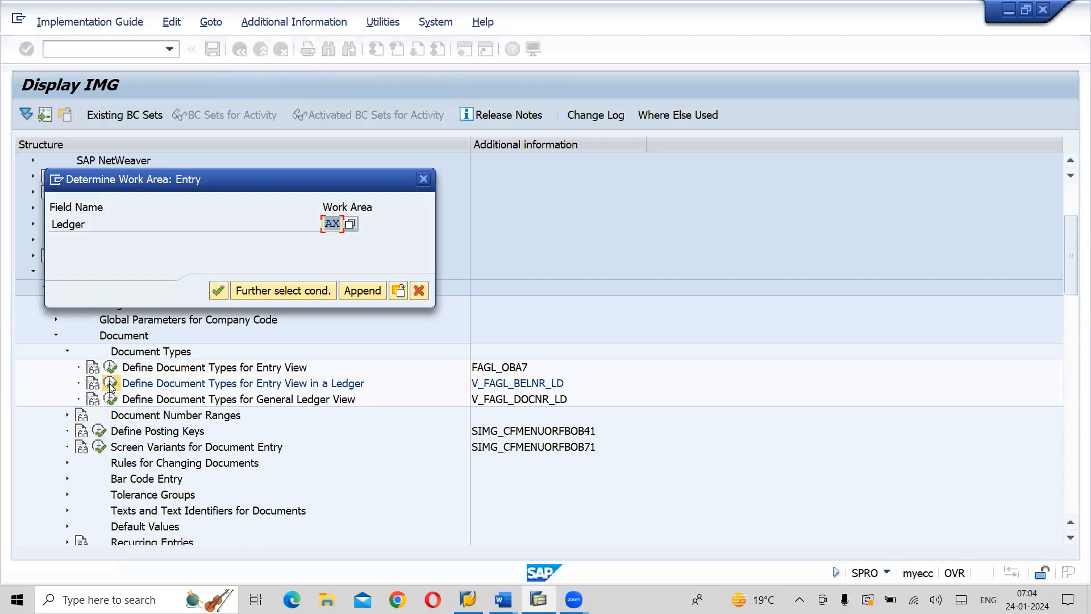
text(AY)
click(219, 290)
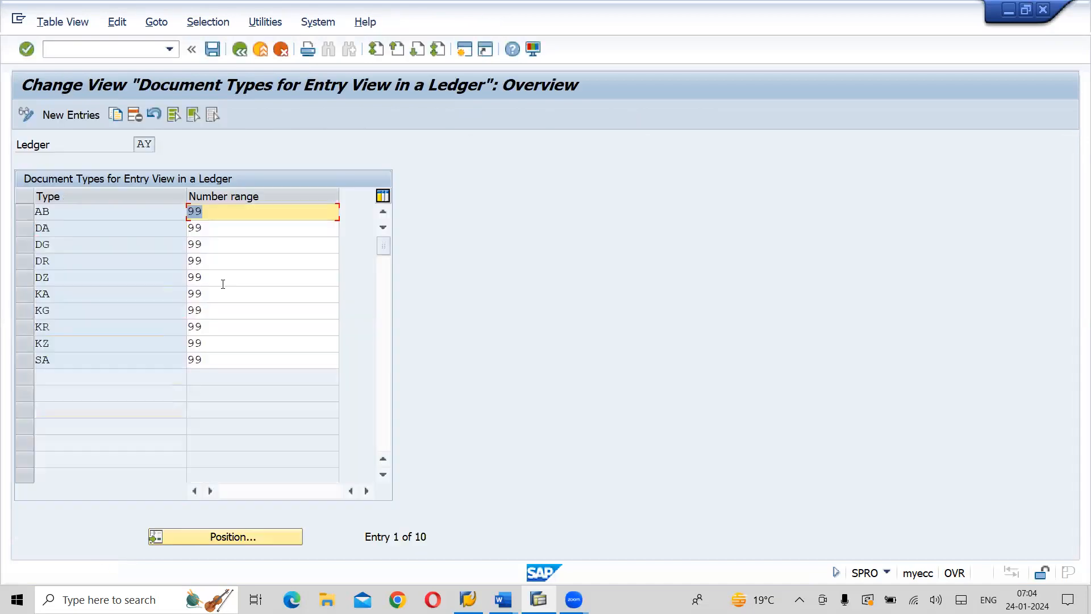
Add new entries for document types ZP and ZV in ledger AY, both with number range 99
click(66, 115)
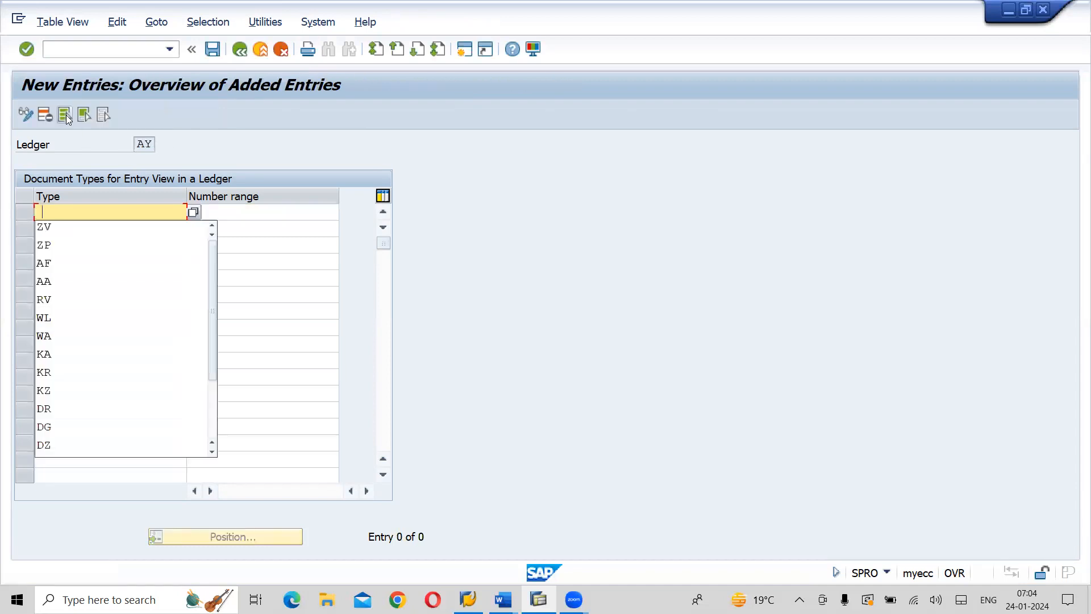
click(52, 250)
click(64, 231)
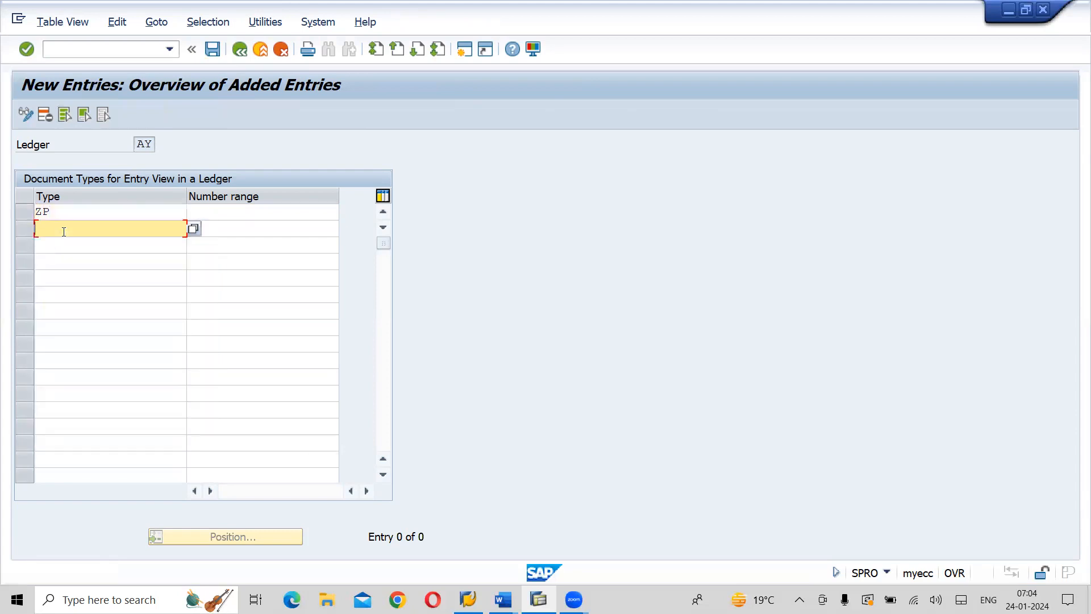
click(58, 247)
click(238, 211)
text(99)
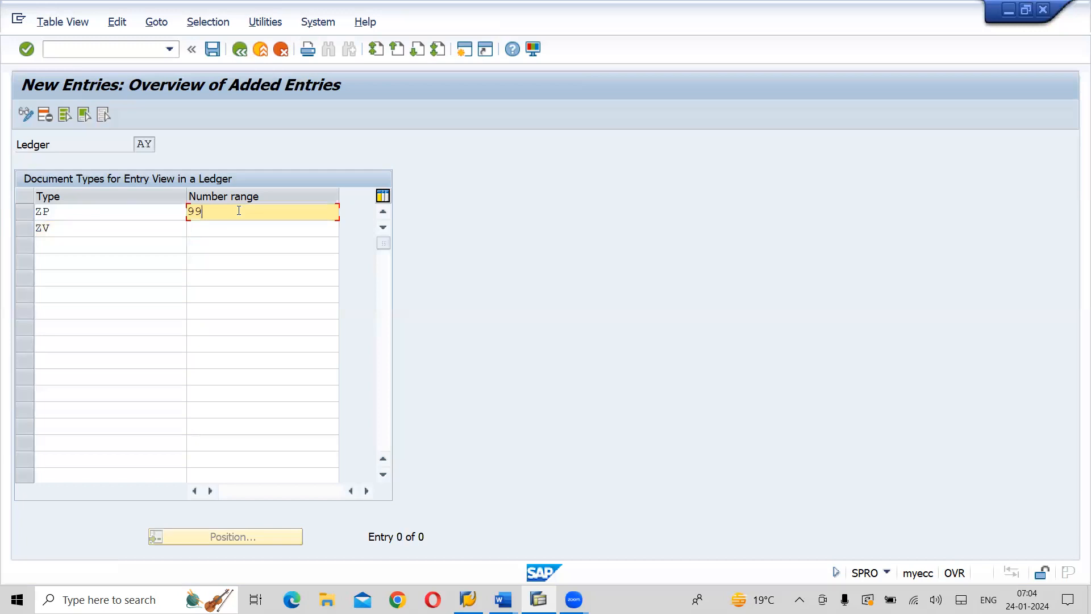
click(241, 232)
text(99)
key(Return)
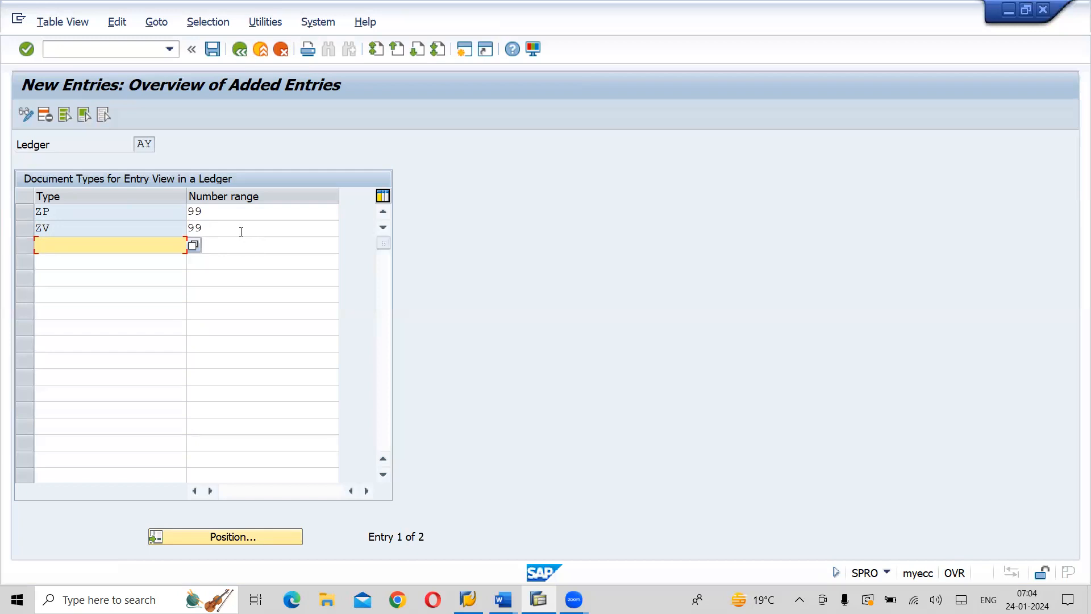
Save the new ledger AY entries under the proposed customizing request and return to the IMG structure
click(214, 60)
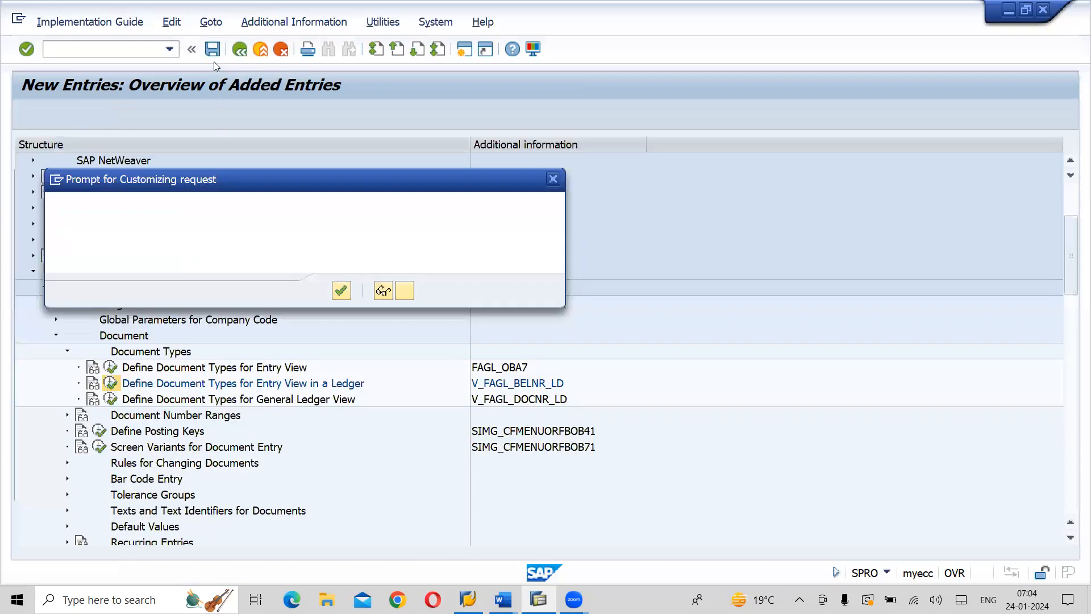
click(341, 291)
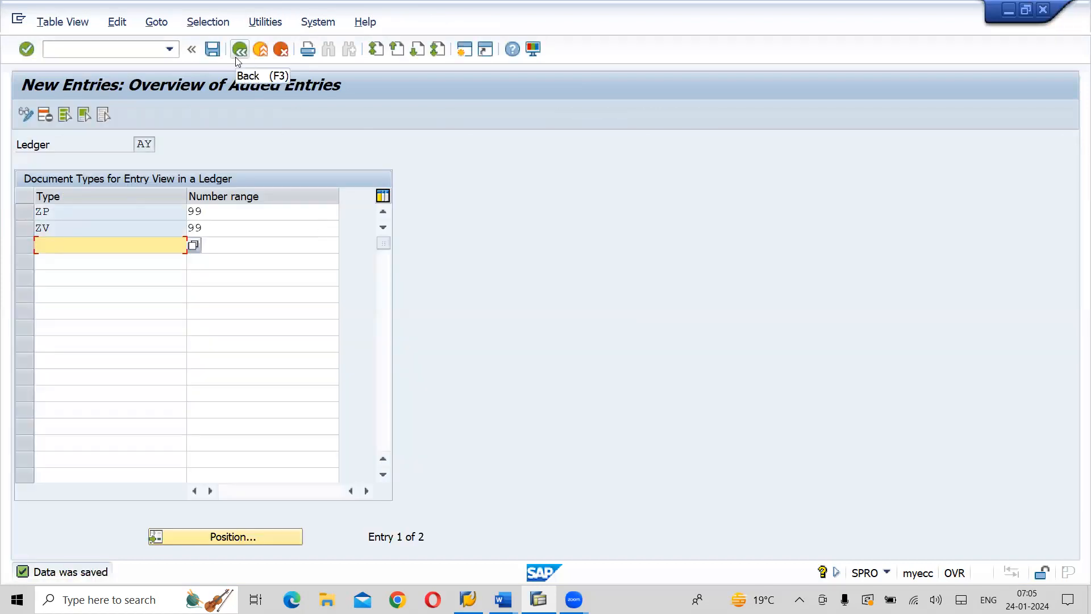
click(236, 58)
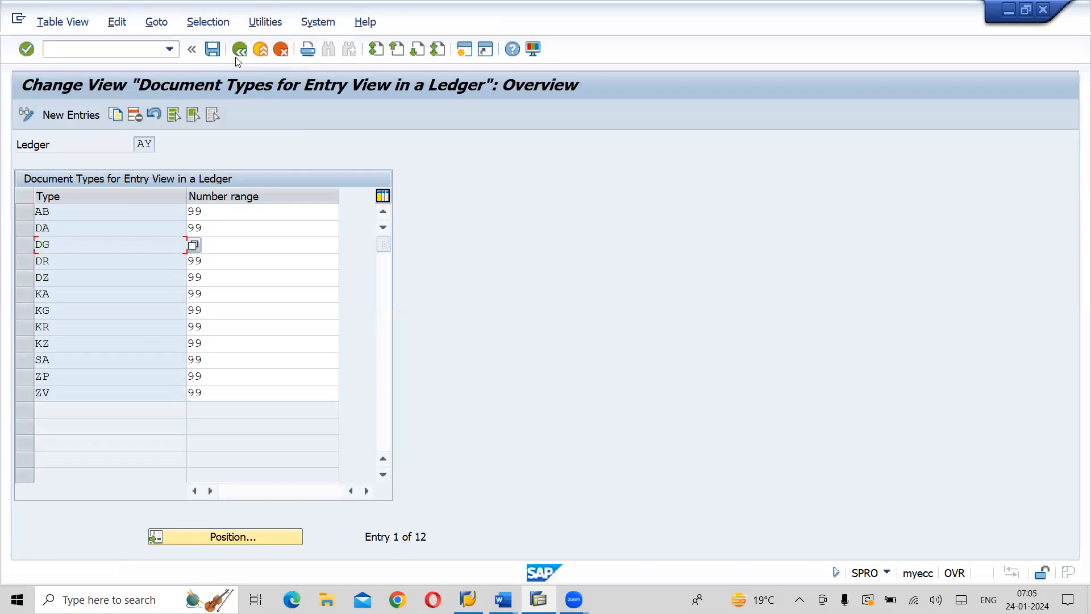
click(237, 58)
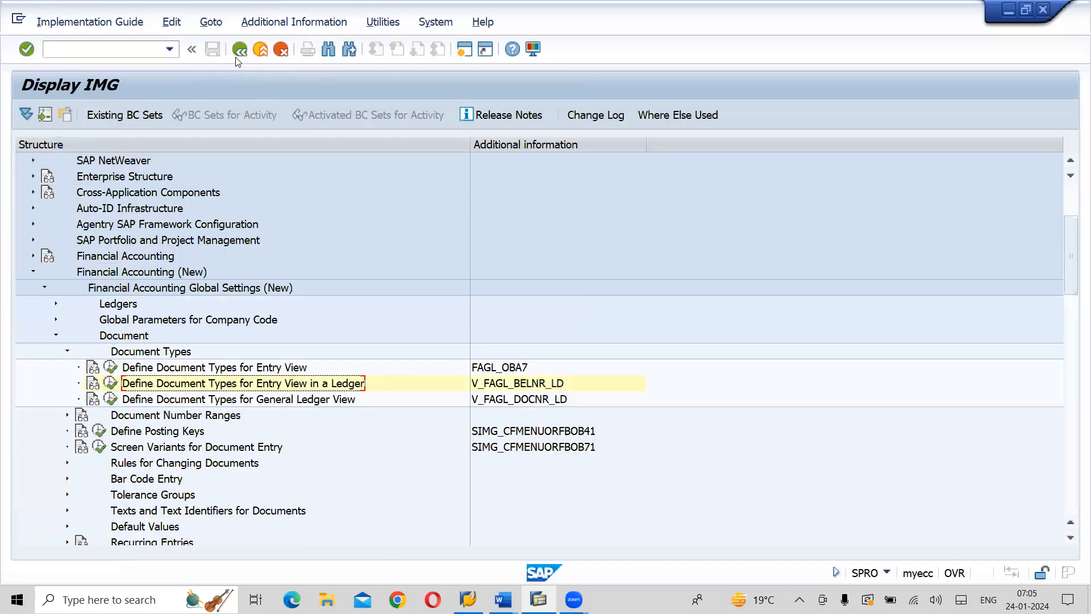
Open the Define Document Types for General Ledger View activity with ledger AX as the work area
click(270, 400)
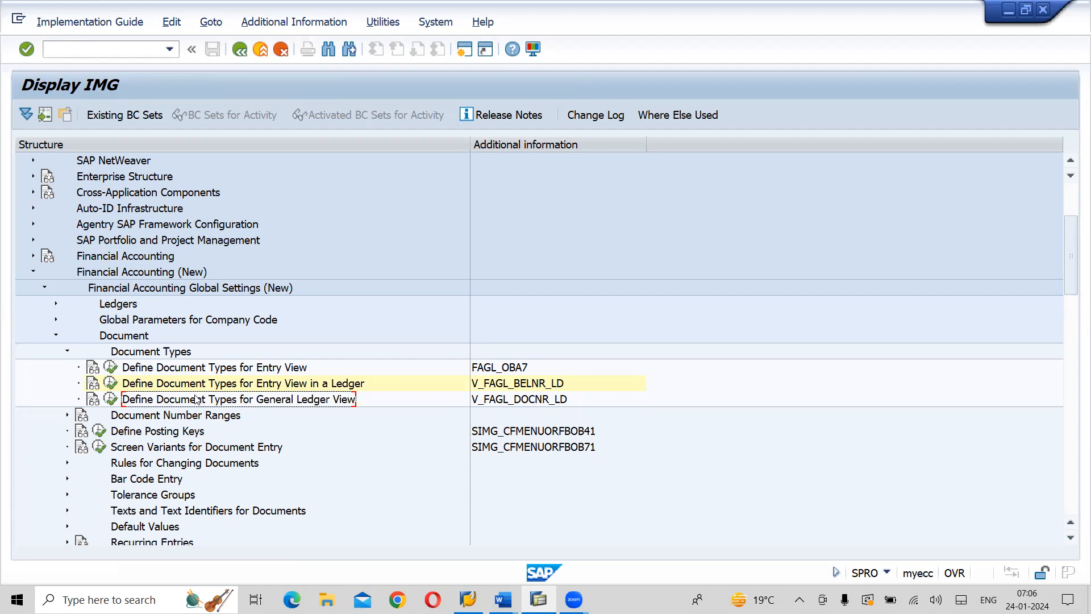
click(111, 400)
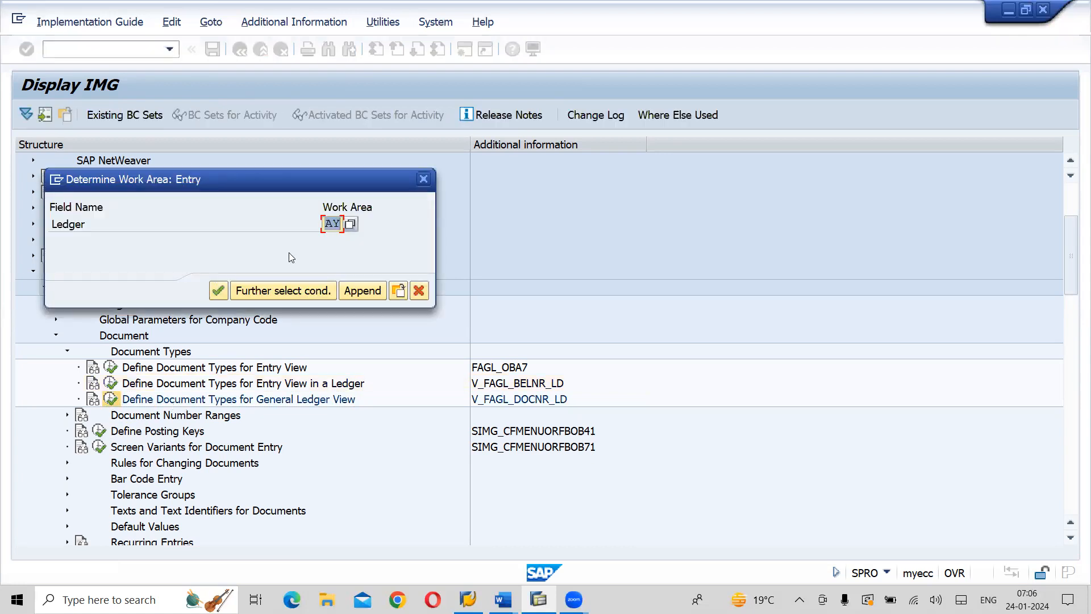
click(335, 223)
text(X)
key(Return)
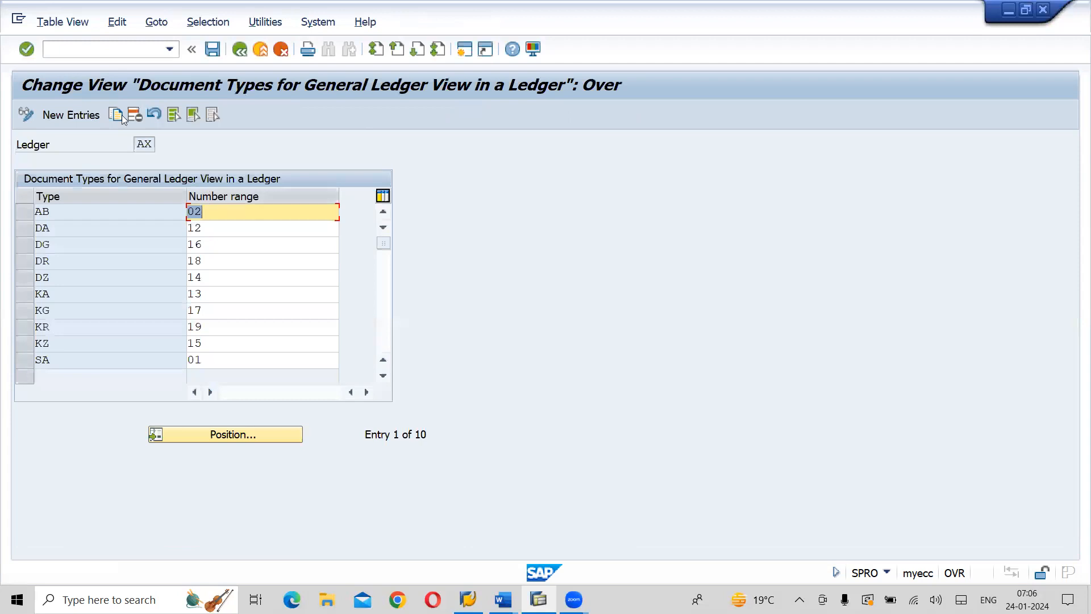
Add new General Ledger View entries in ledger AX: document type ZP with number range 20 and ZV with number range 21
click(76, 116)
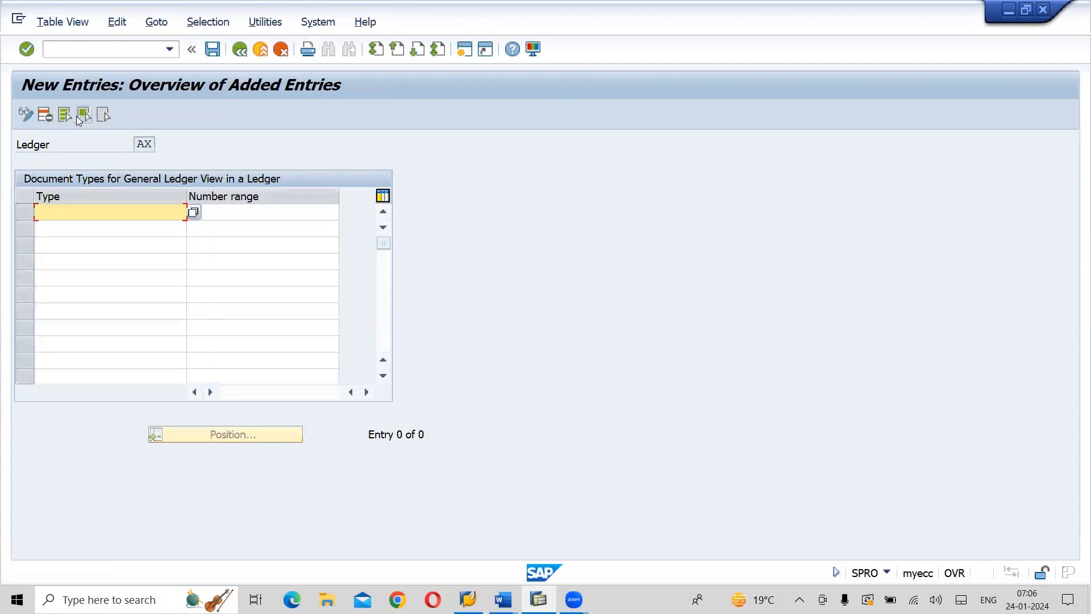
text(ZP)
key(Tab)
text(20)
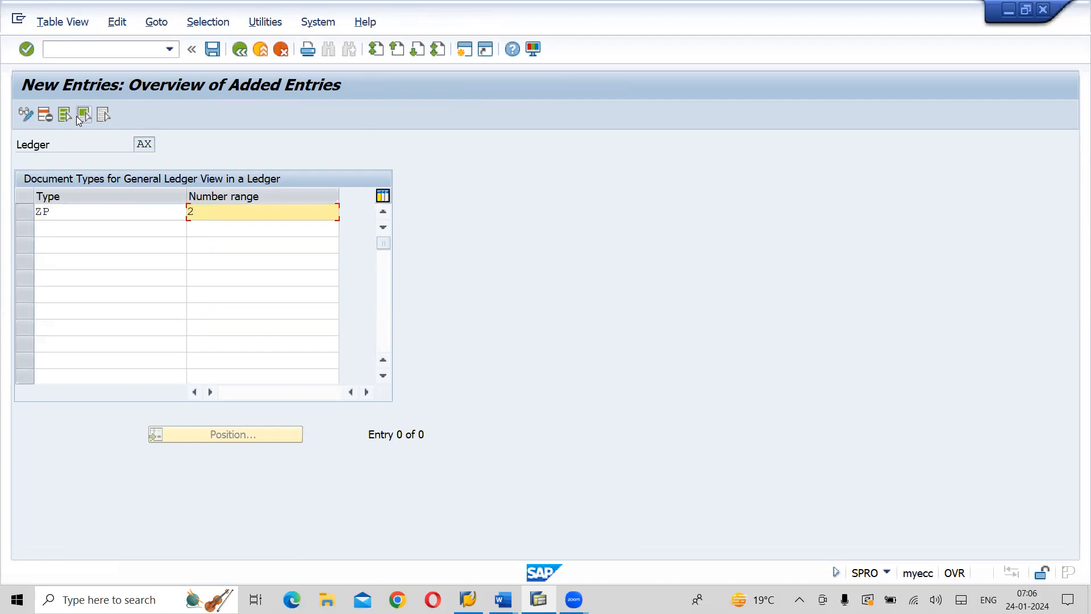
click(53, 230)
text(ZV)
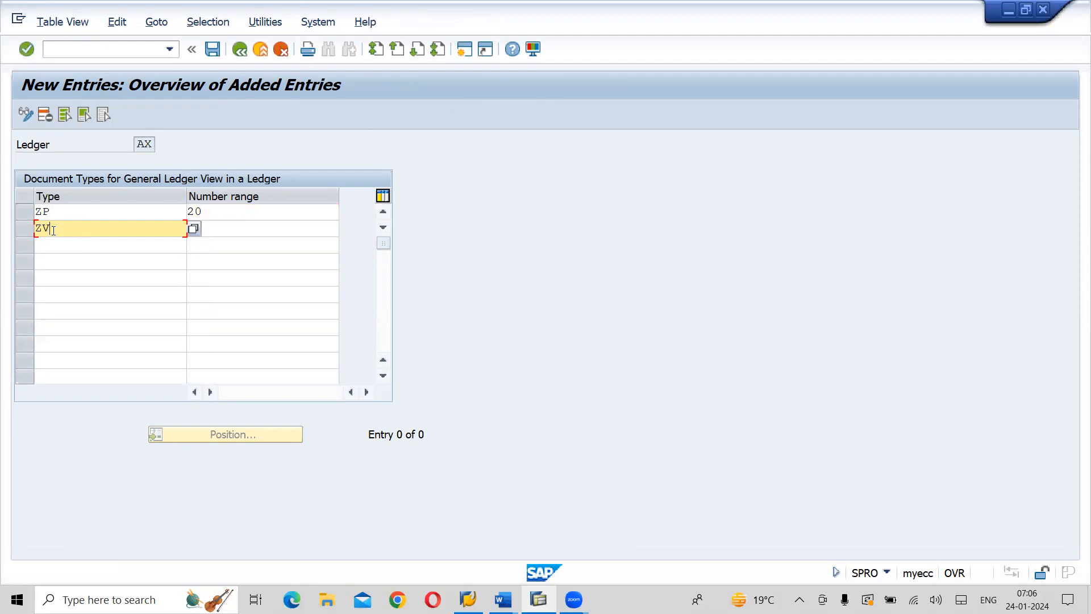
key(Tab)
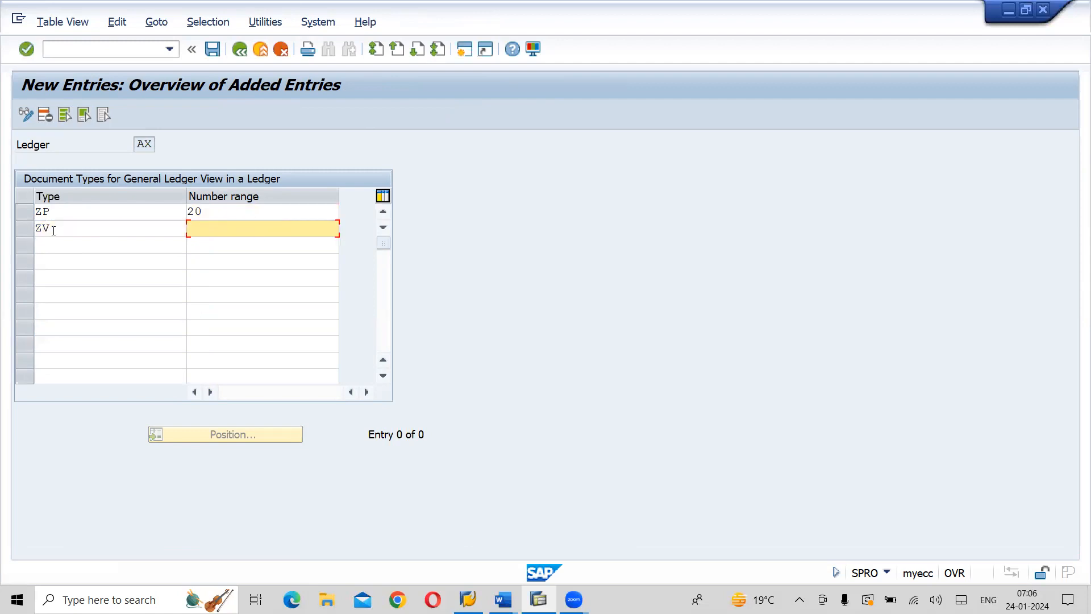
text(21)
key(Return)
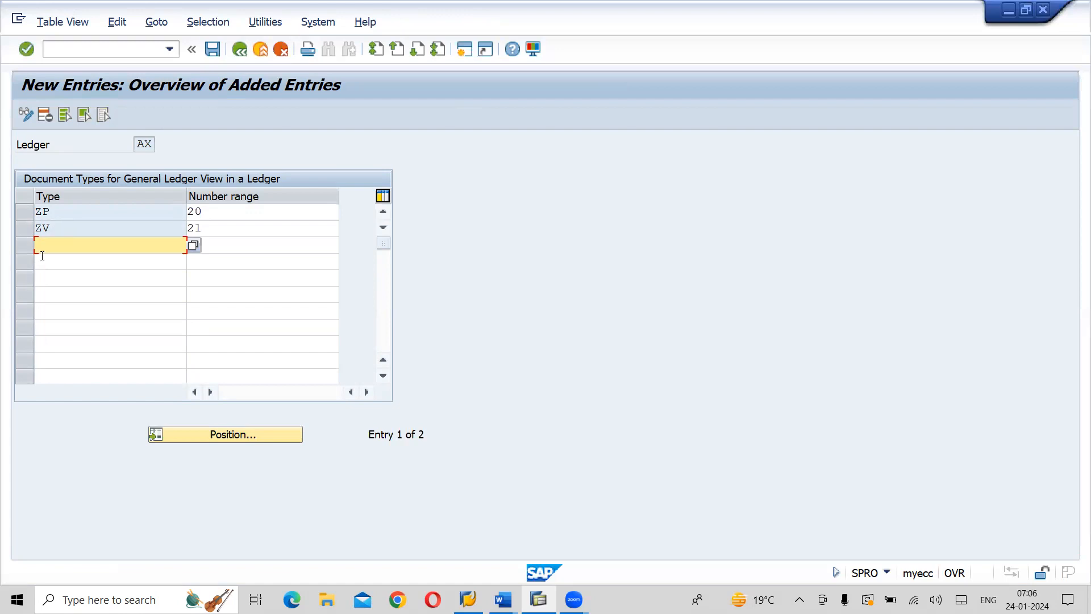
Save the General Ledger View entries for ledger AX under the proposed customizing request and return to the IMG structure
click(206, 60)
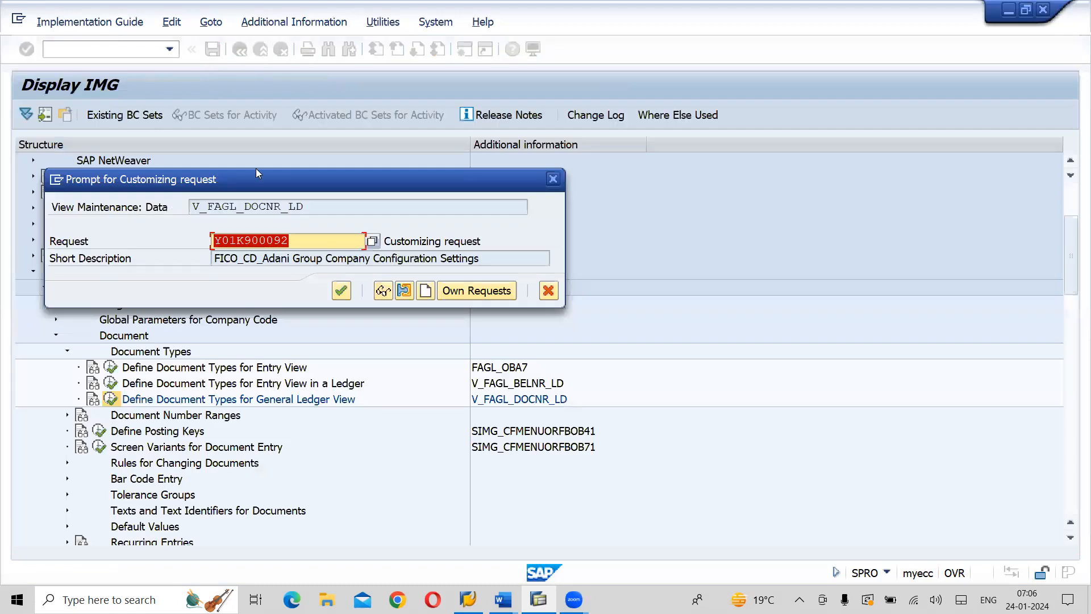
click(341, 293)
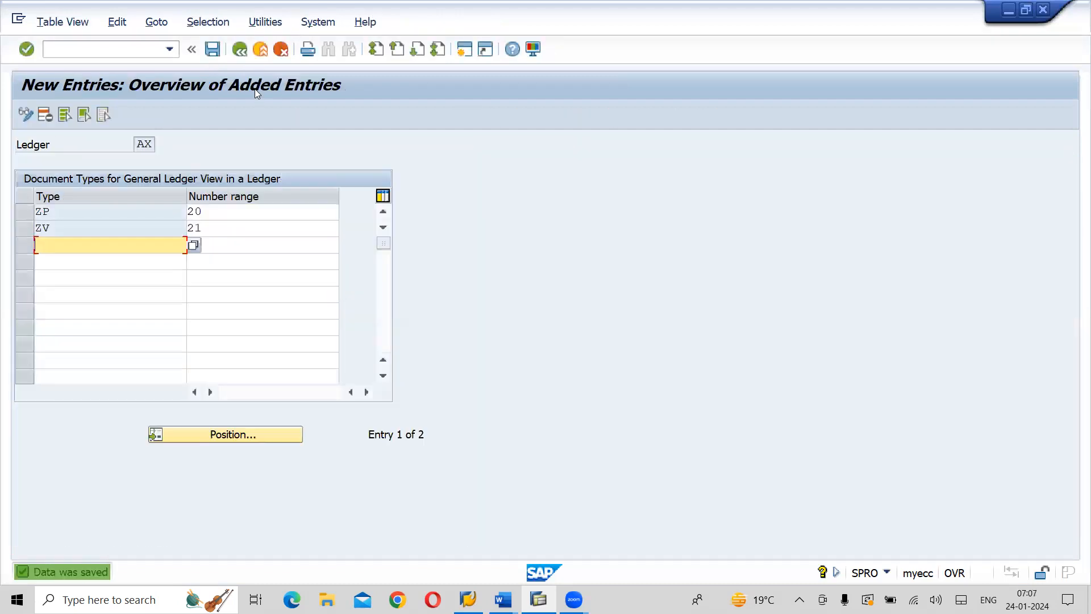
click(240, 53)
click(241, 54)
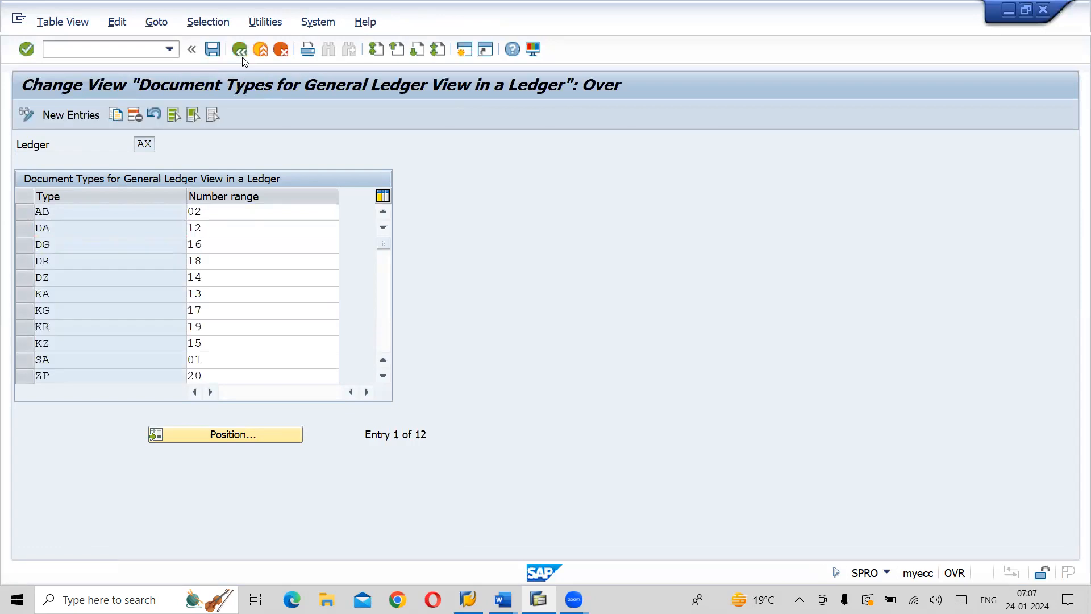
Reopen the Define Document Types for General Ledger View activity with ledger AY as the work area
click(111, 400)
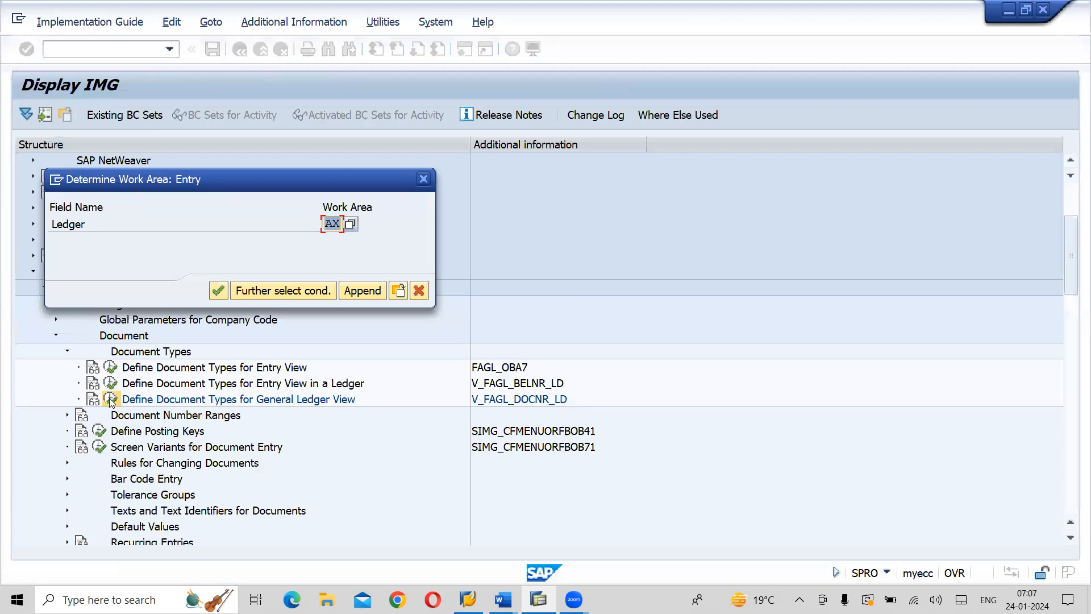
text(AY)
key(Return)
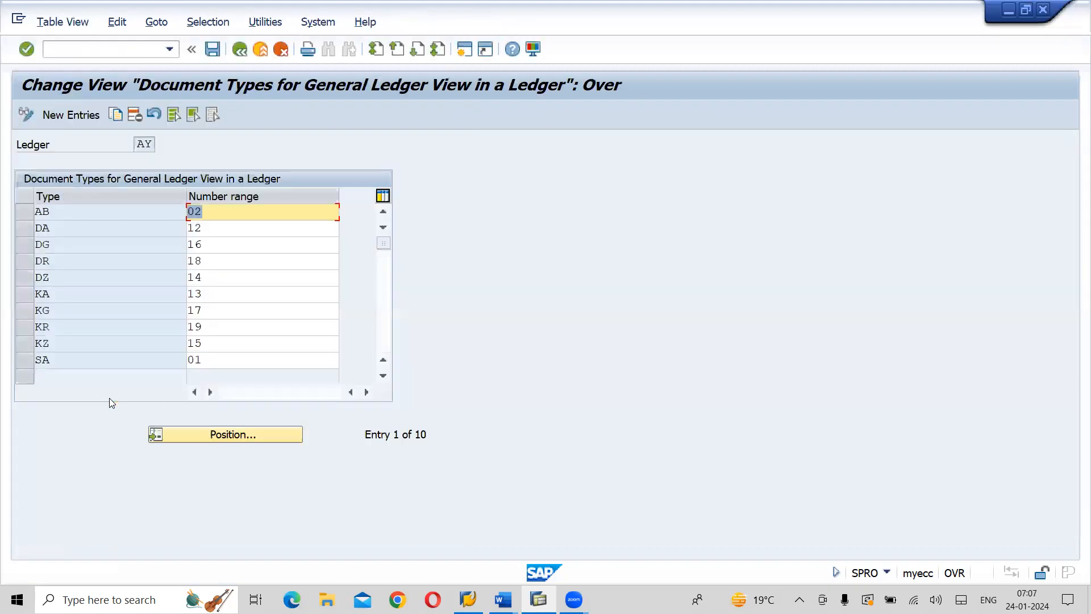
Add new General Ledger View entries in ledger AY: document type ZP with number range 20 and ZV with number range 21
click(85, 121)
text(ZP)
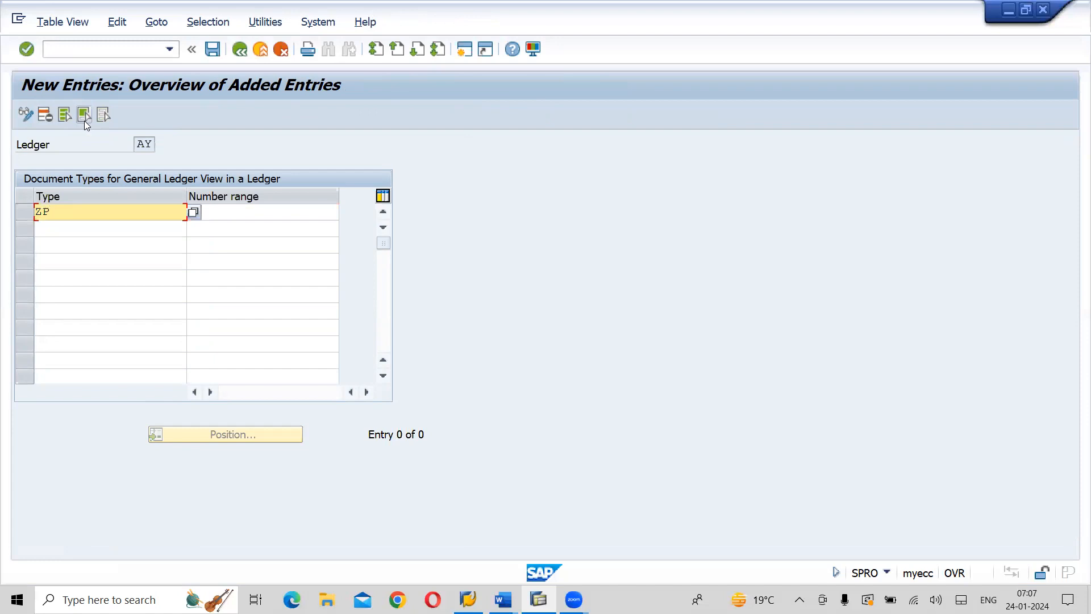
click(82, 227)
text(ZV)
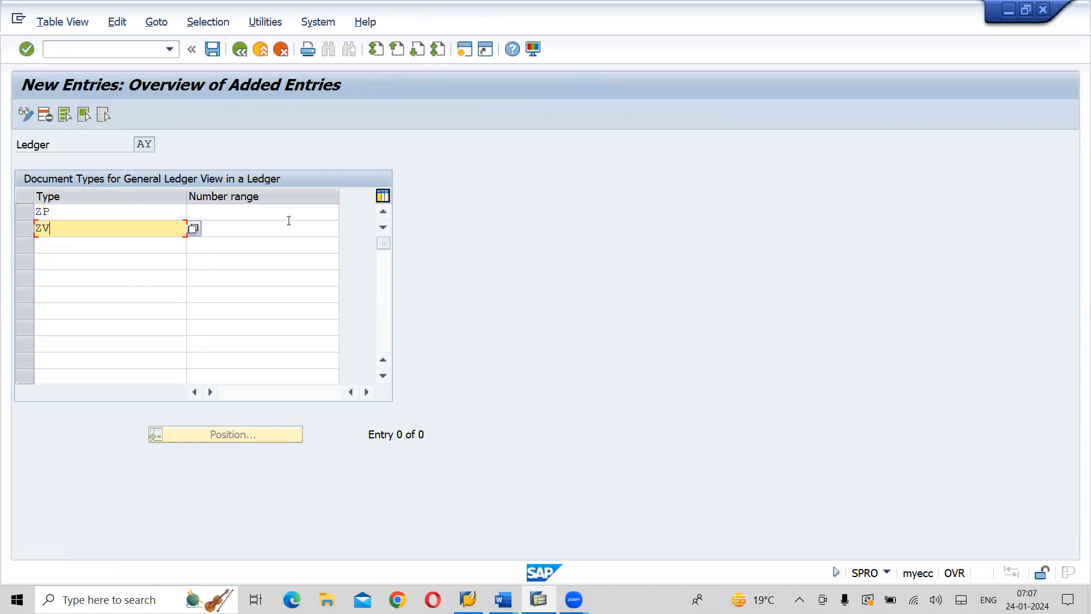
click(291, 211)
text(20)
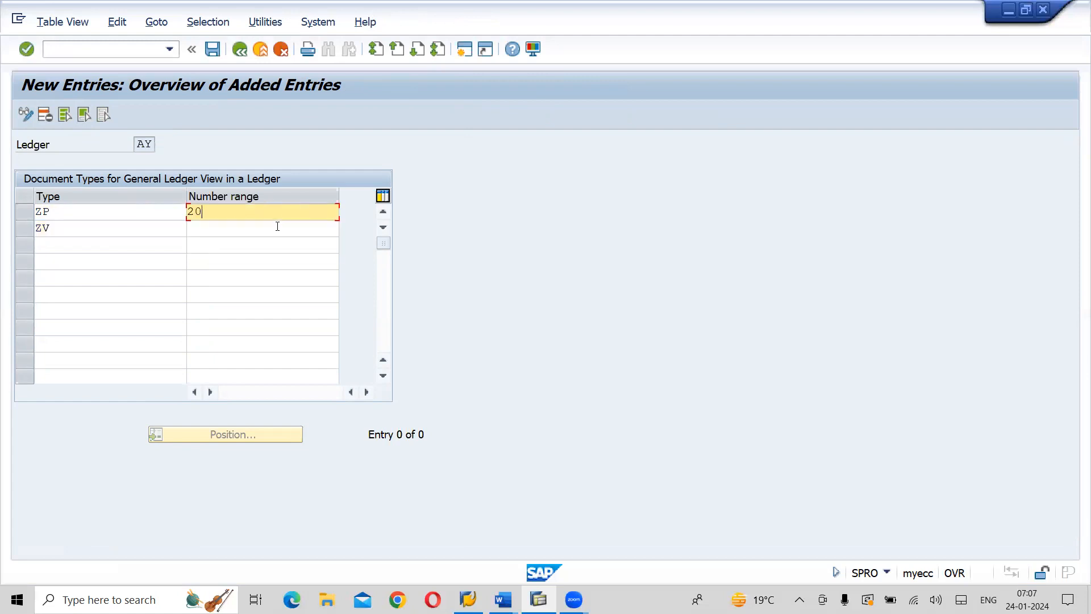
click(277, 226)
text(21)
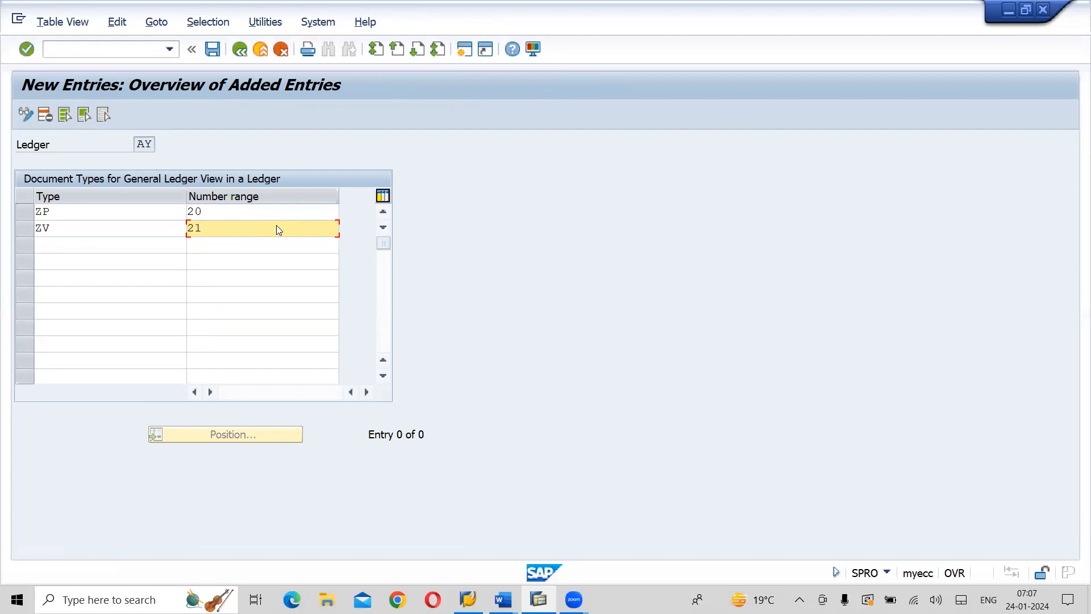
key(Return)
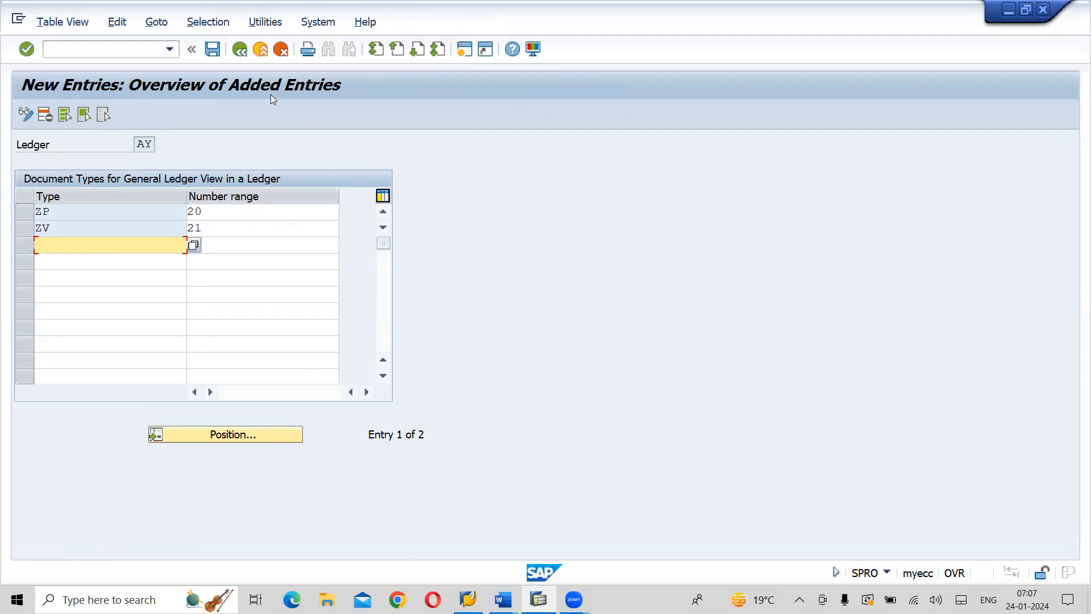
Save the General Ledger View entries for ledger AY under the proposed customizing request and return to the IMG structure
click(224, 60)
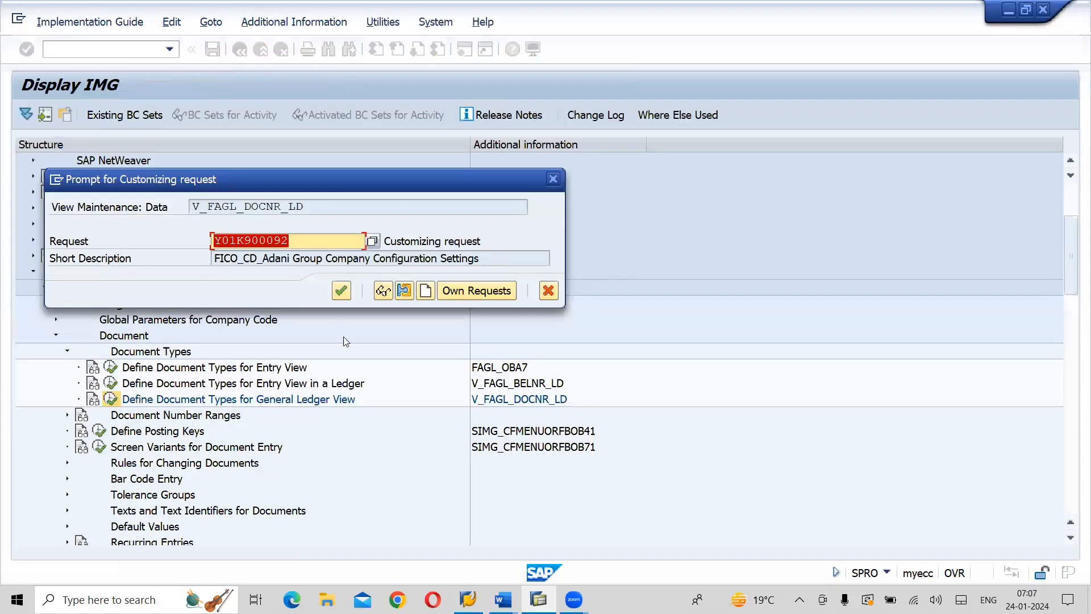
click(341, 291)
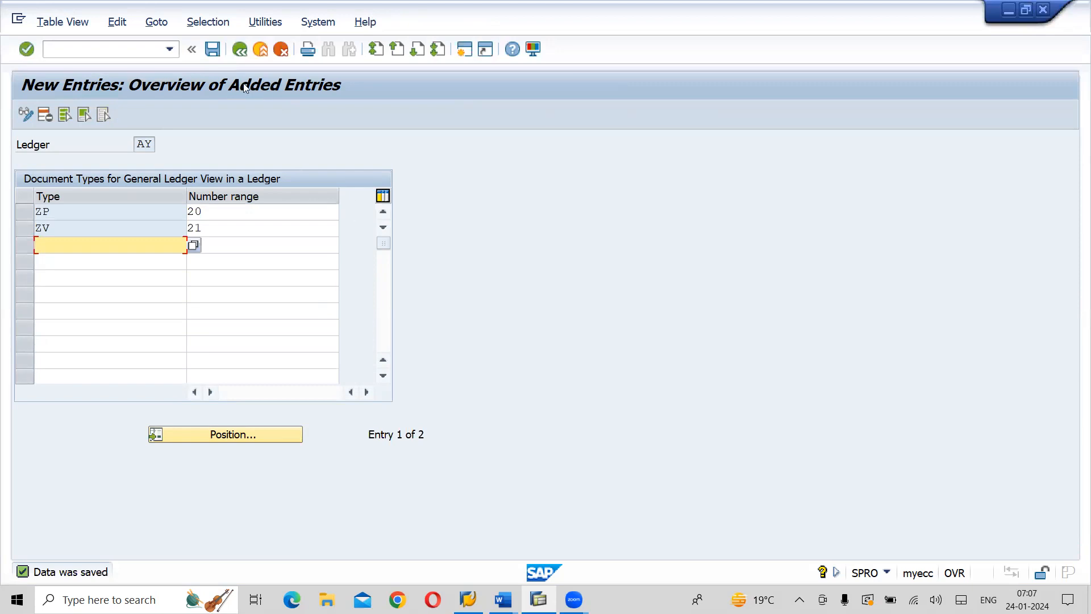
click(213, 50)
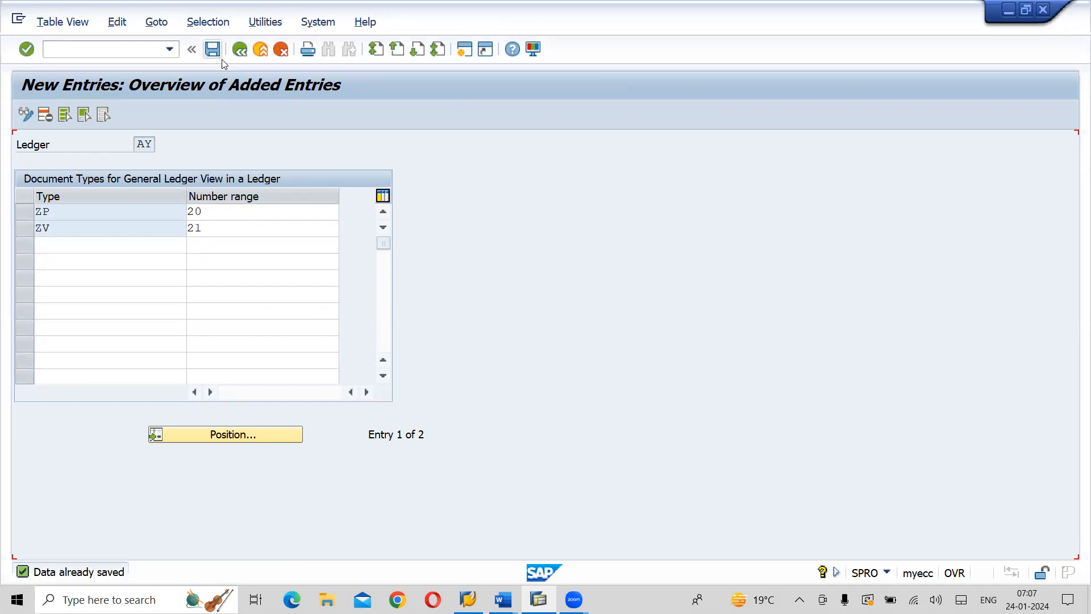
click(239, 50)
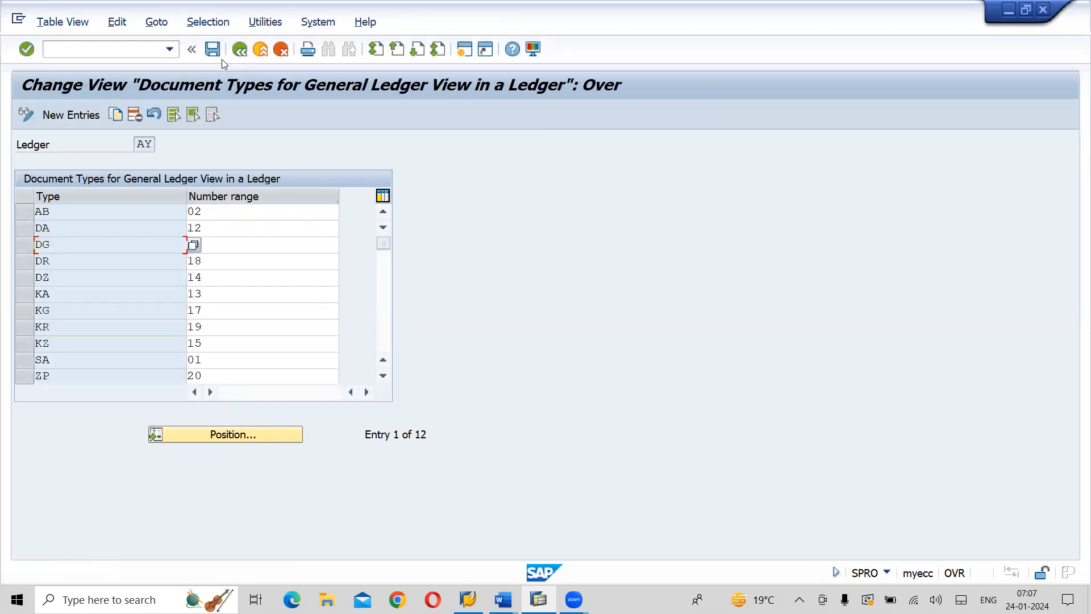
key(F3)
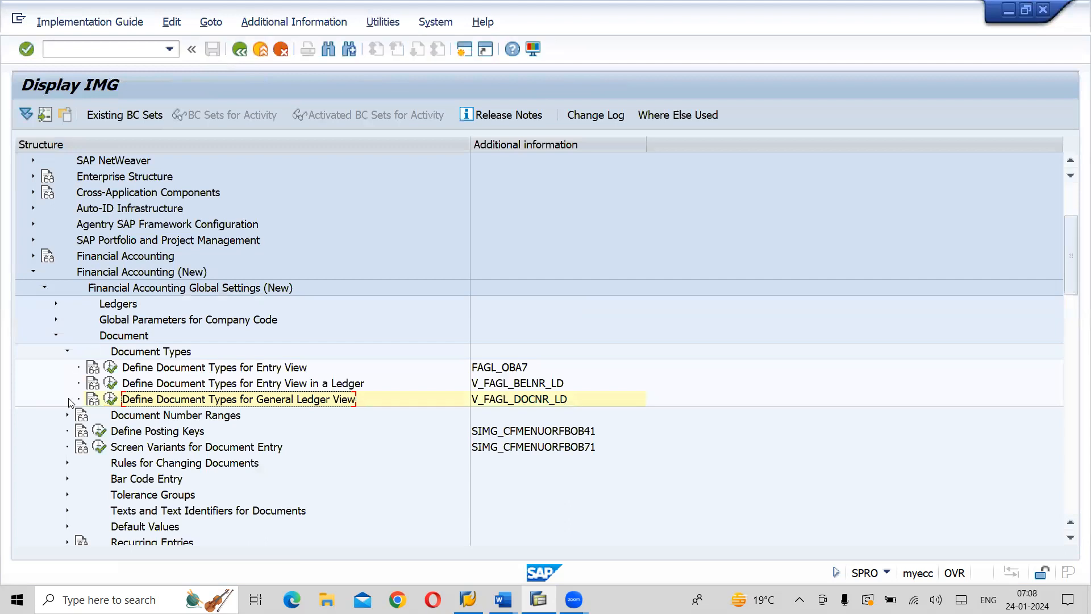
Collapse Document Types and open the Define Document Number Ranges for Entry View activity under Document Number Ranges, Documents in Entry View
click(68, 352)
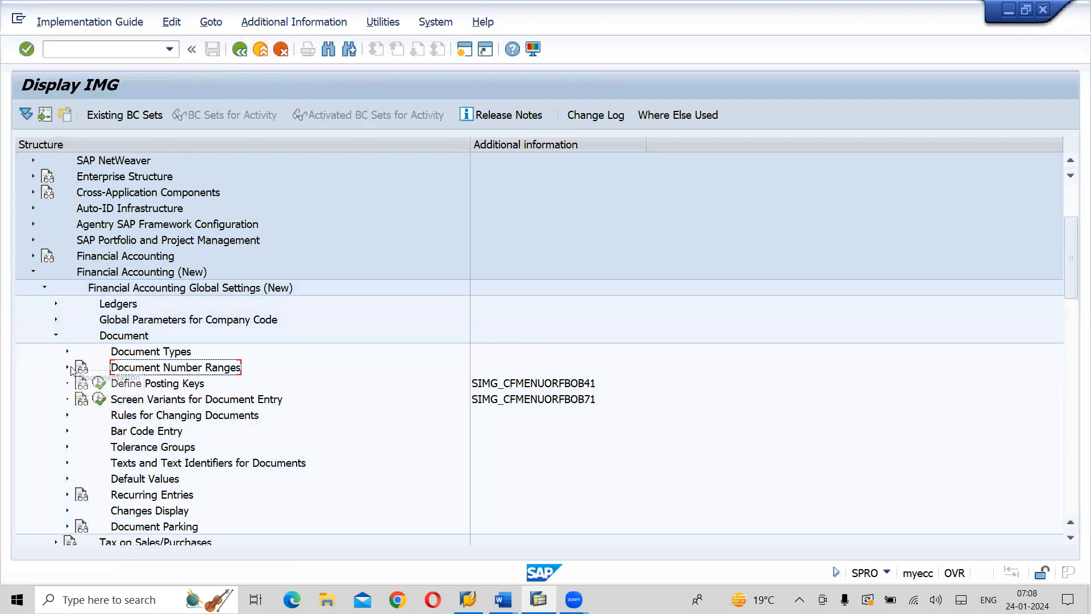
click(67, 369)
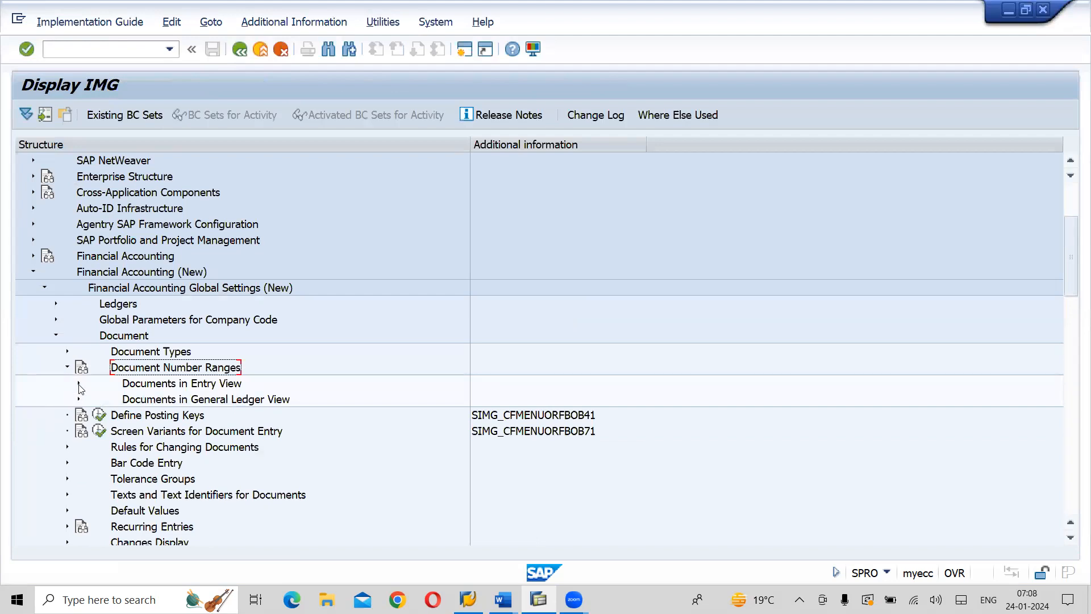
click(78, 384)
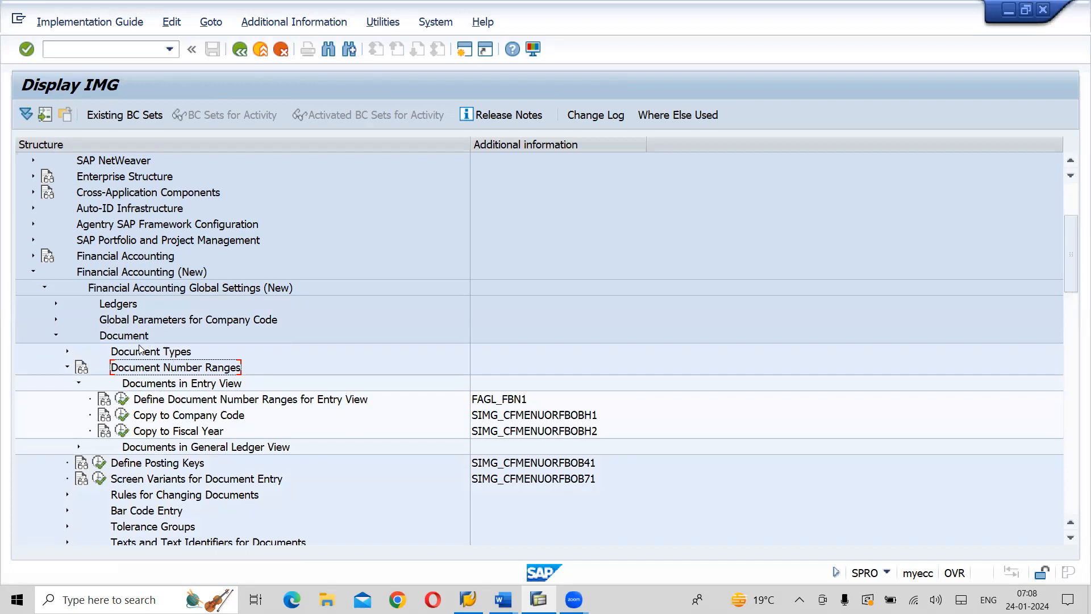
click(341, 401)
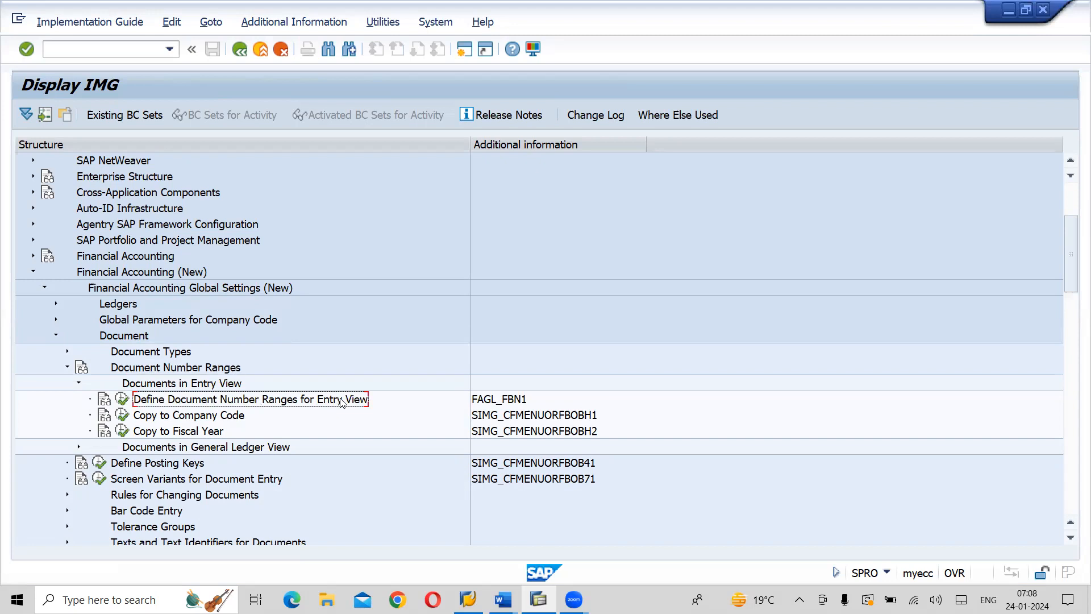
click(148, 336)
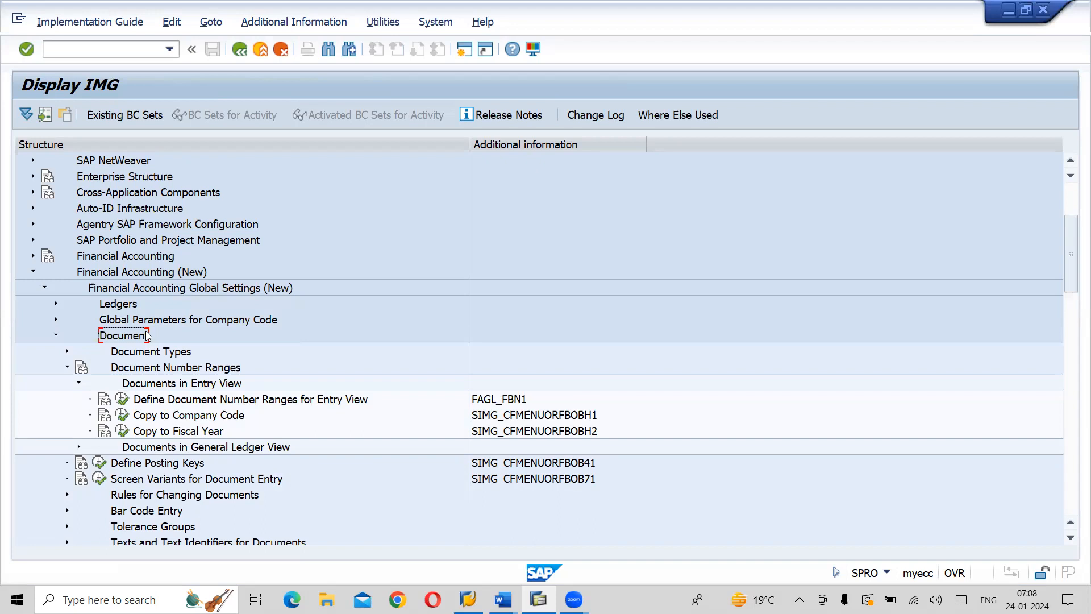
click(160, 369)
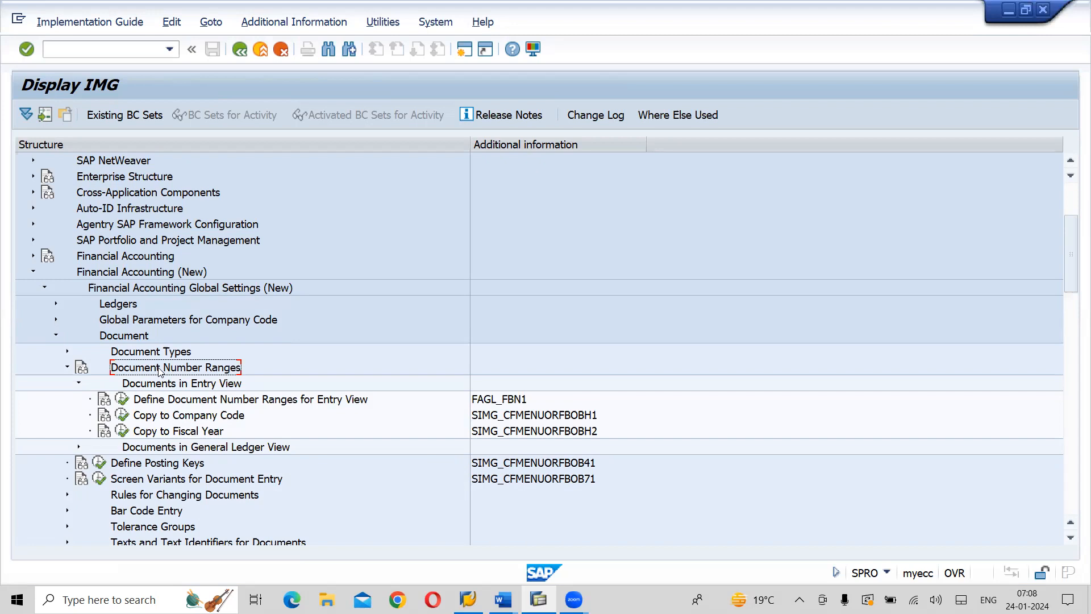
click(184, 387)
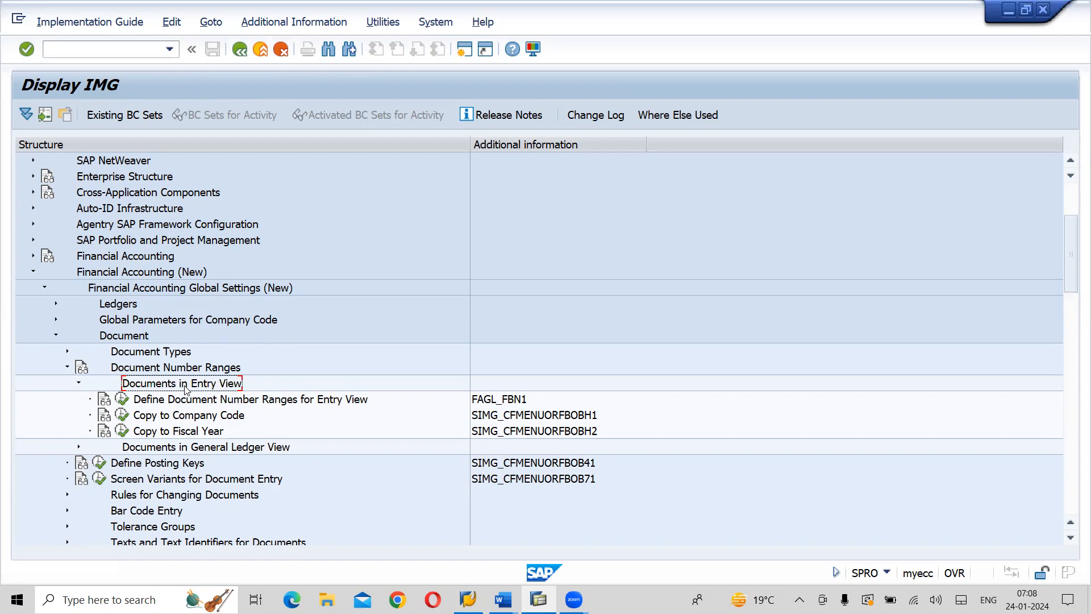
click(229, 399)
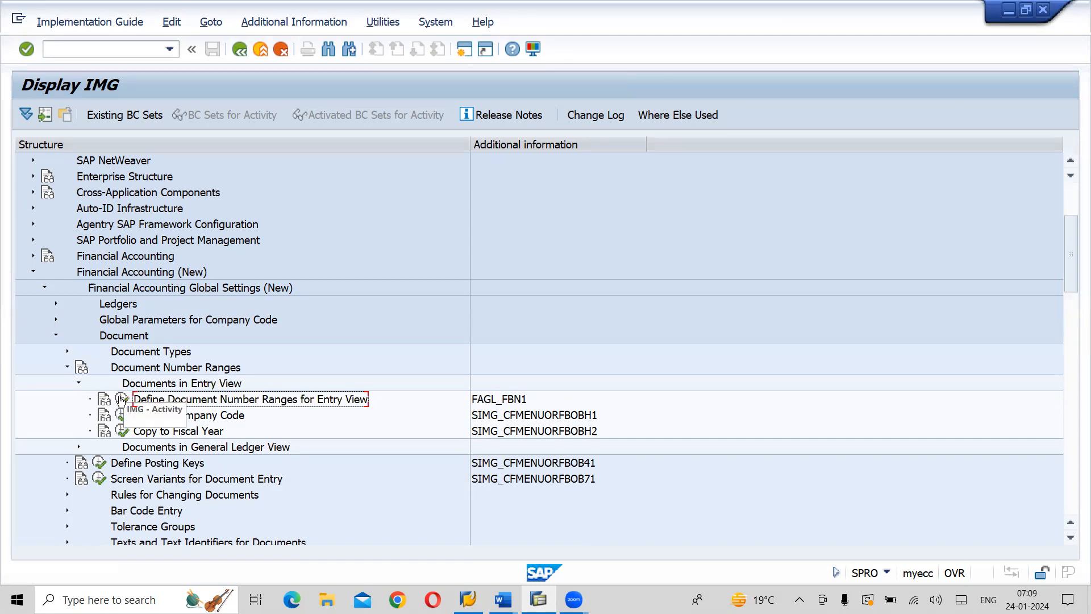
click(121, 399)
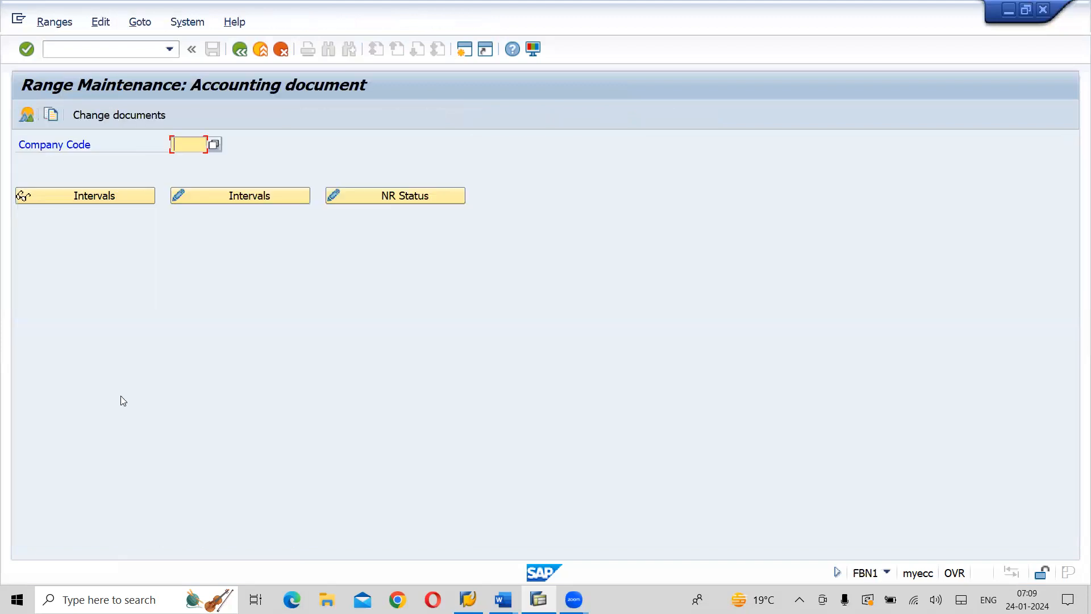
Open the accounting document number range intervals of company code AI01 for changing
text(AI01)
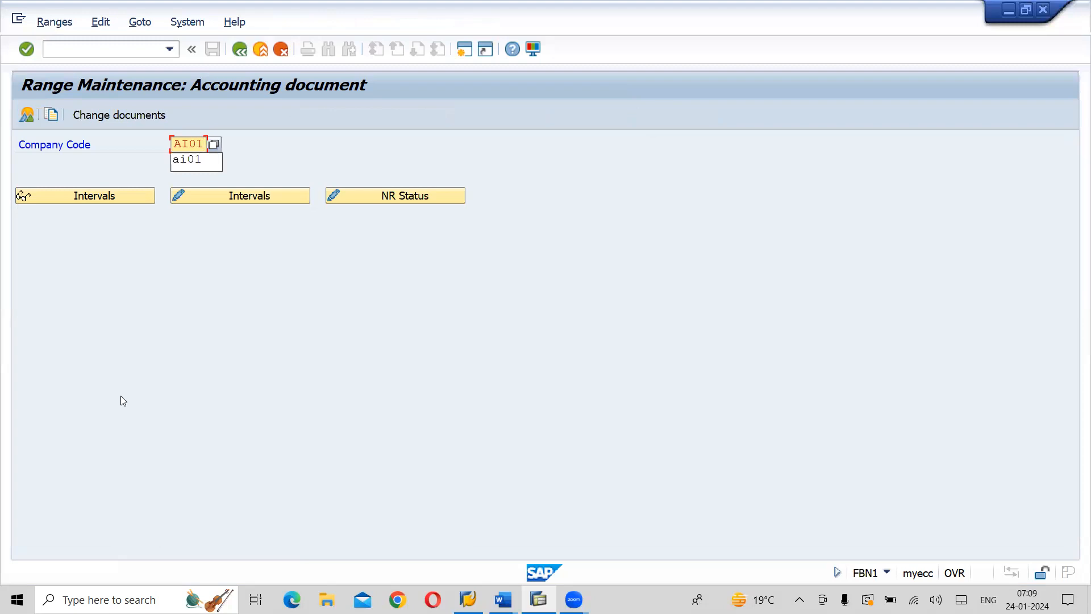
click(275, 198)
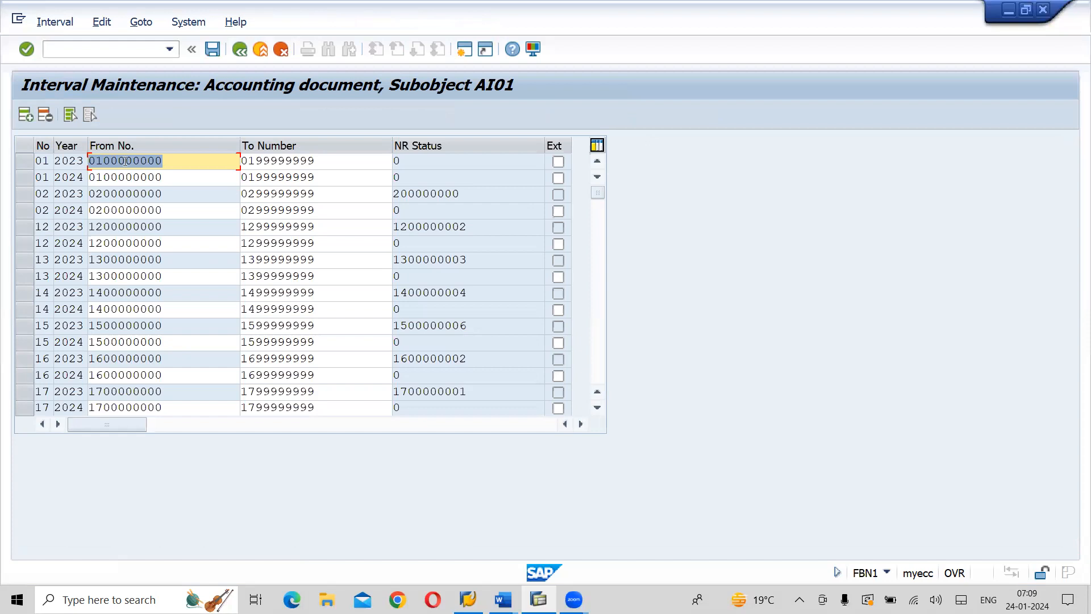
Insert four blank interval lines and enter number range 20 for year 2023 in the first one
click(26, 115)
click(25, 115)
click(25, 116)
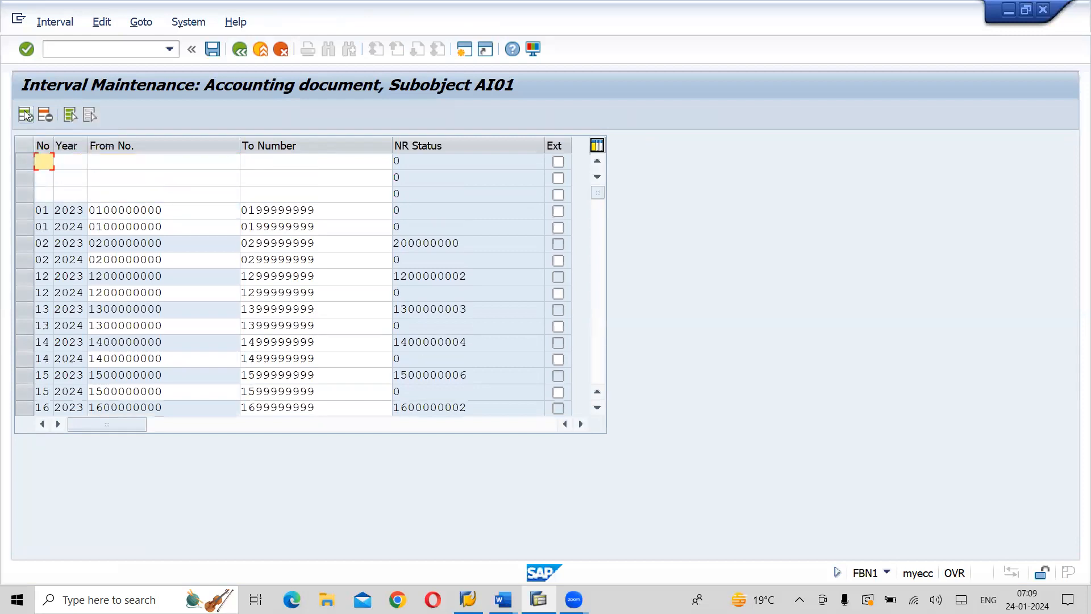
click(26, 115)
text(20)
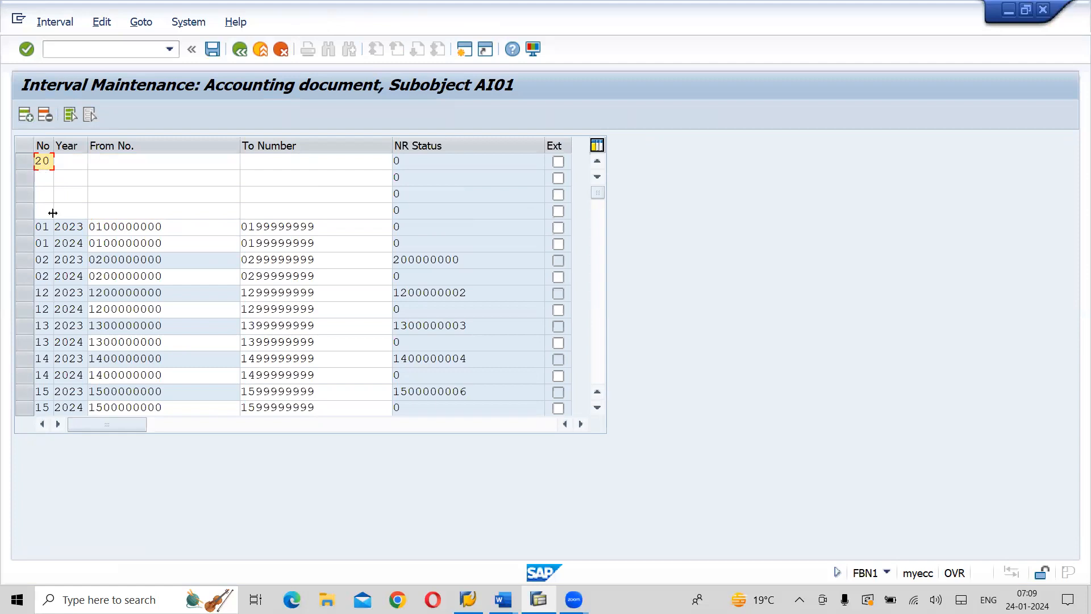
key(Tab)
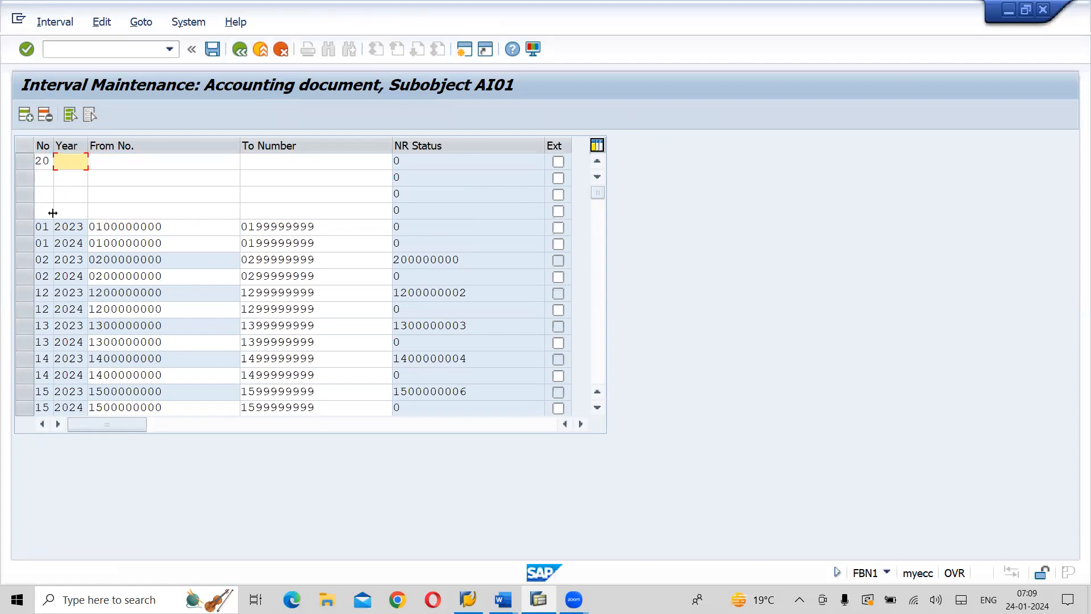
text(2023)
key(Tab)
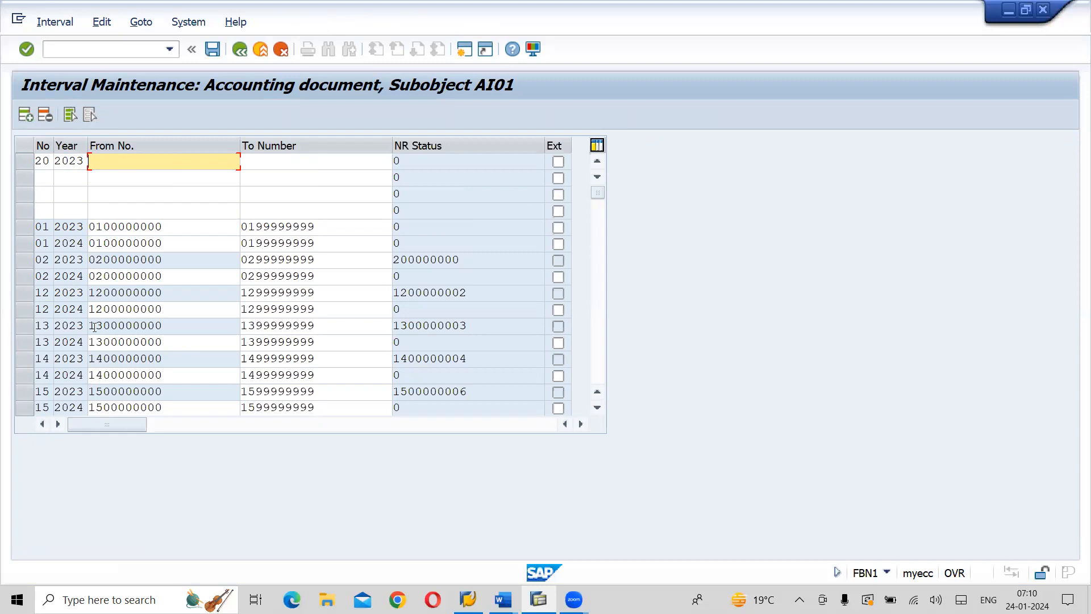
drag(168, 225, 86, 229)
key(ctrl+c)
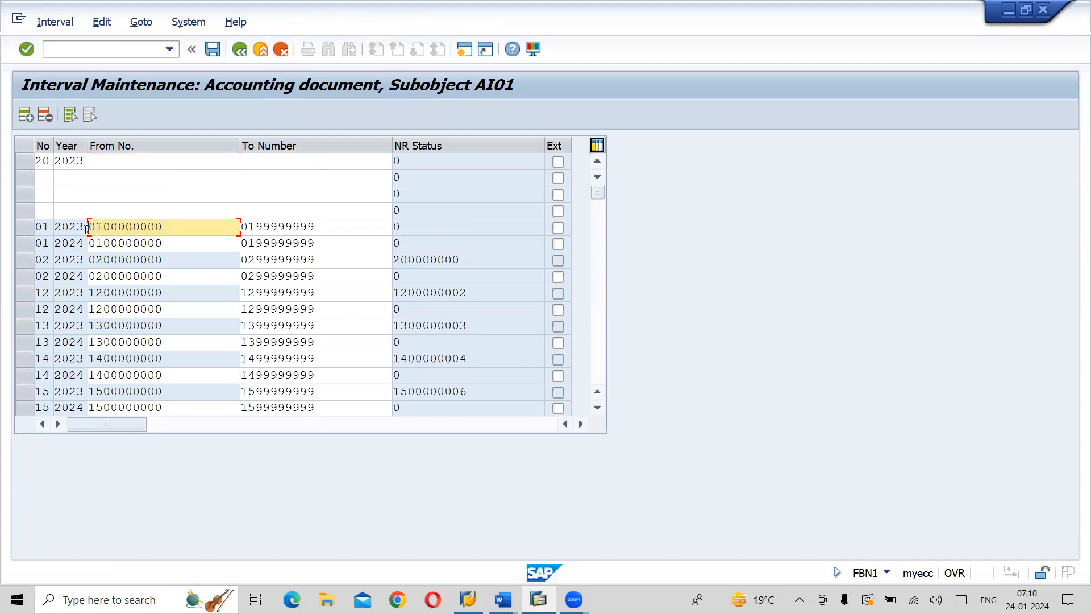
click(118, 160)
key(ctrl+v)
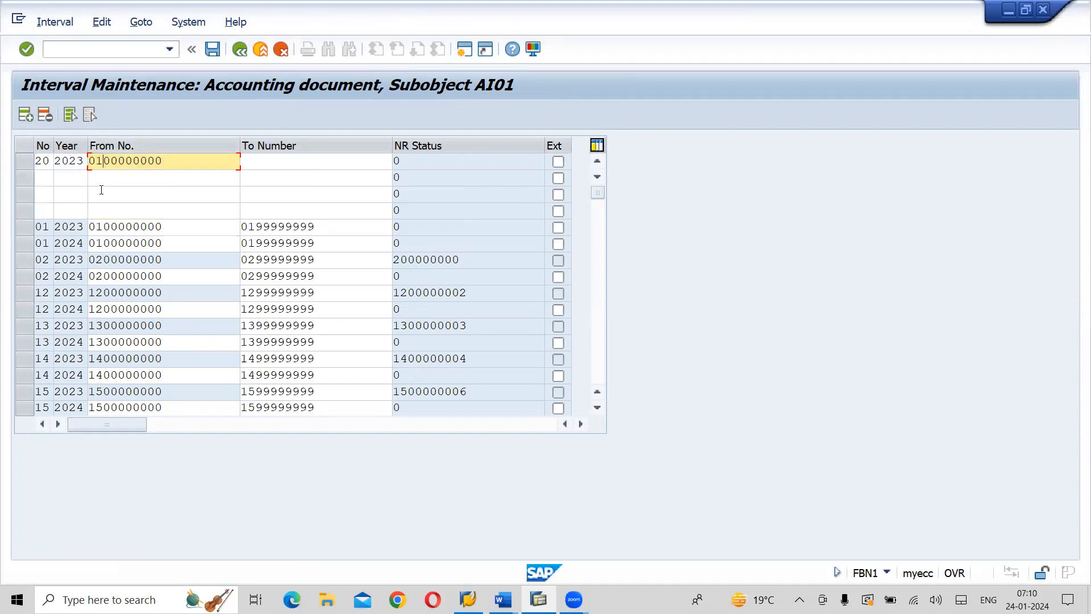
key(Home)
key(Delete)
key(Delete)
text(20)
drag(316, 227, 238, 227)
key(ctrl+c)
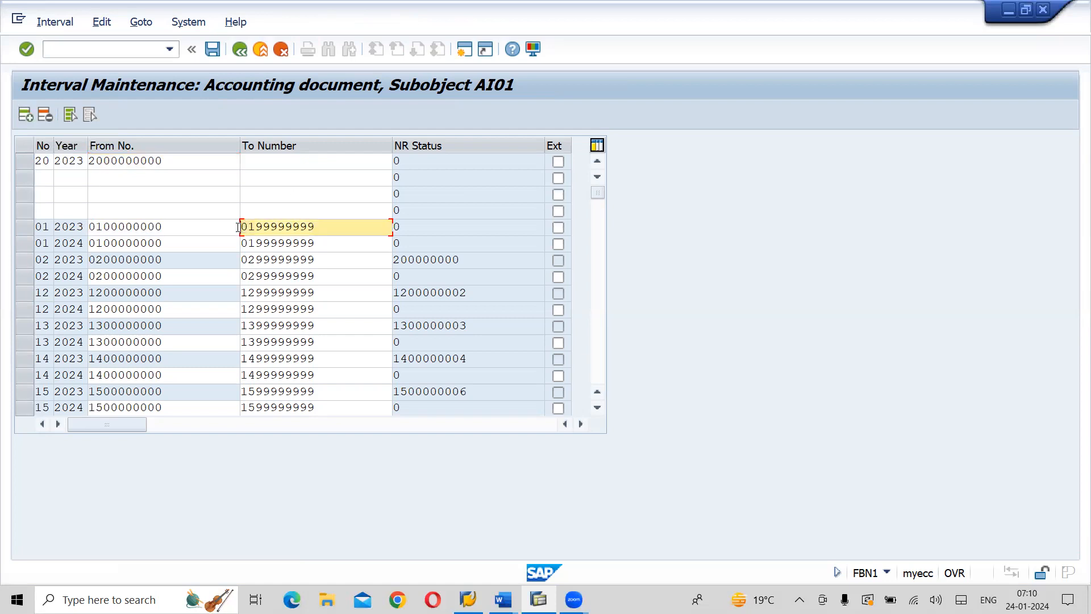
click(271, 162)
key(ctrl+v)
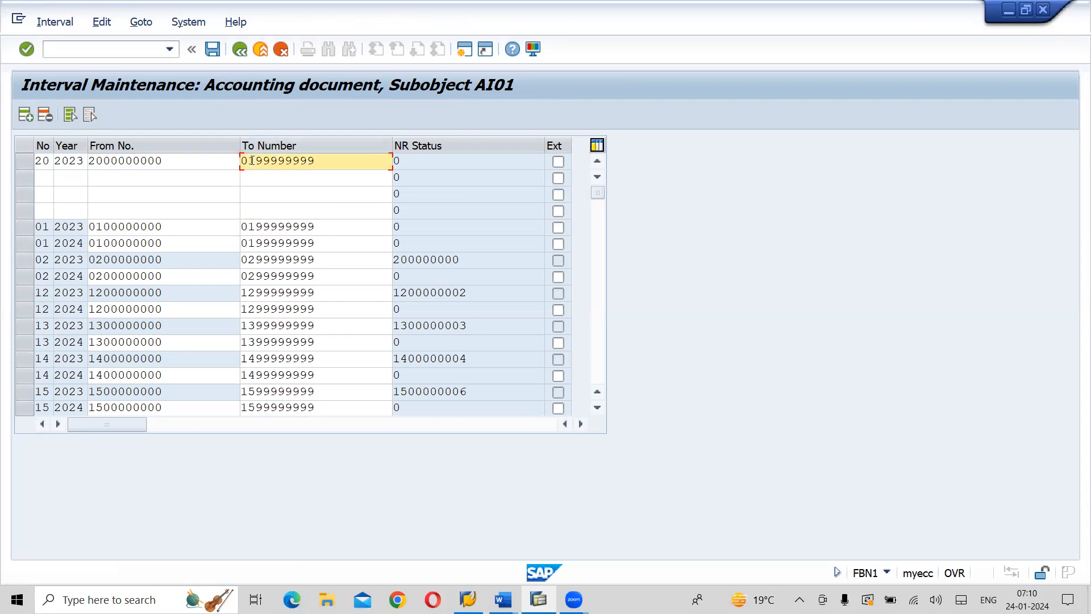
click(253, 161)
key(BackSpace)
key(BackSpace)
text(29)
Enter number range 21 for year 2023 in the second new interval line
click(43, 179)
text(21)
key(Tab)
text(2023)
key(Tab)
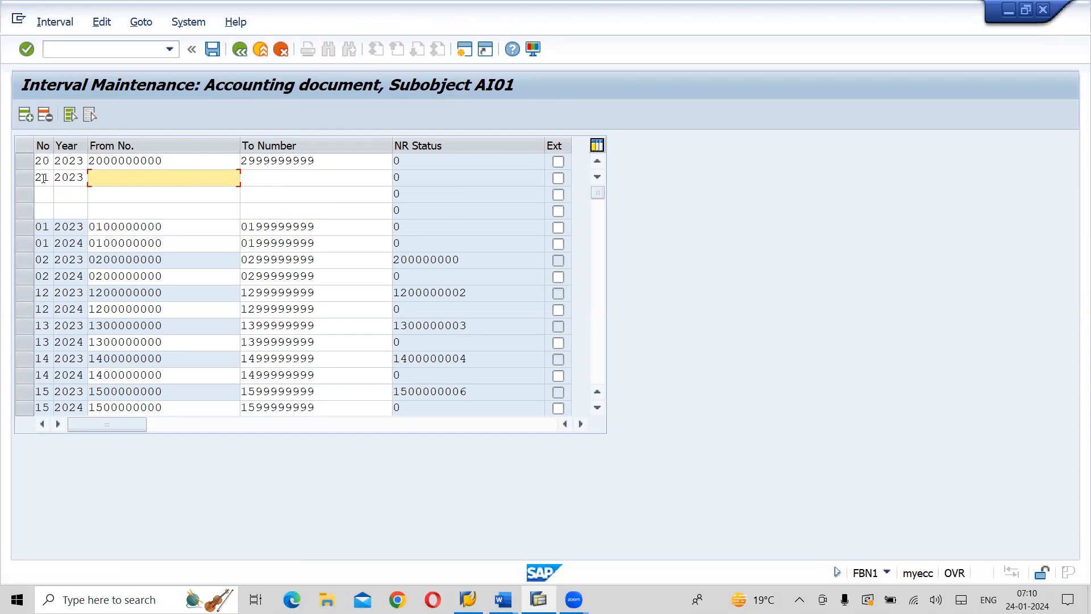
Copy the From No. and To Number of interval 20 for 2023 into the line of interval 21 for 2023
drag(163, 161, 91, 162)
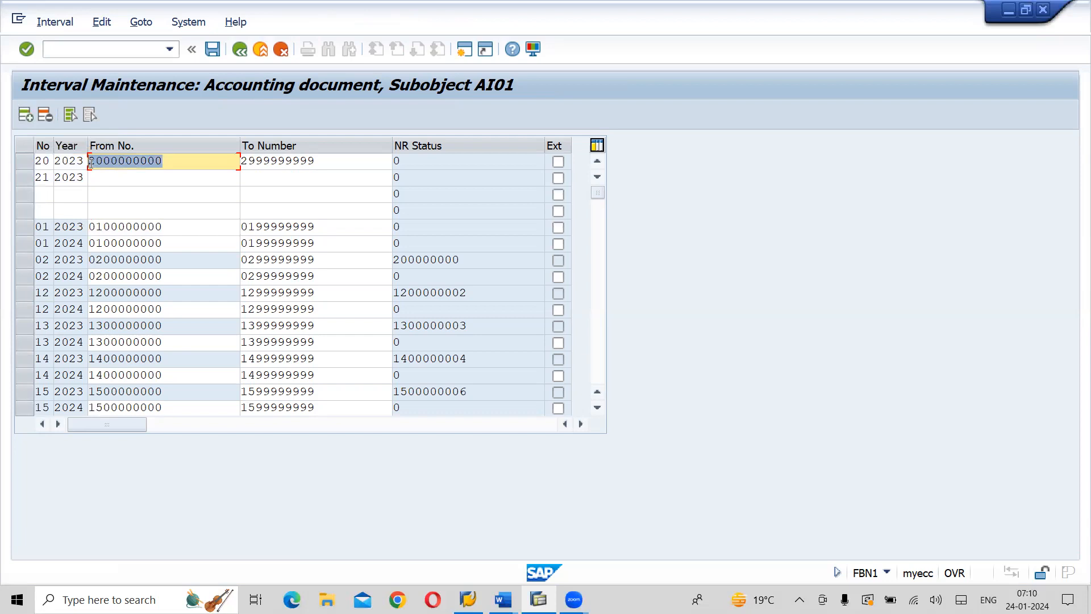
key(ctrl+c)
click(103, 176)
key(ctrl+v)
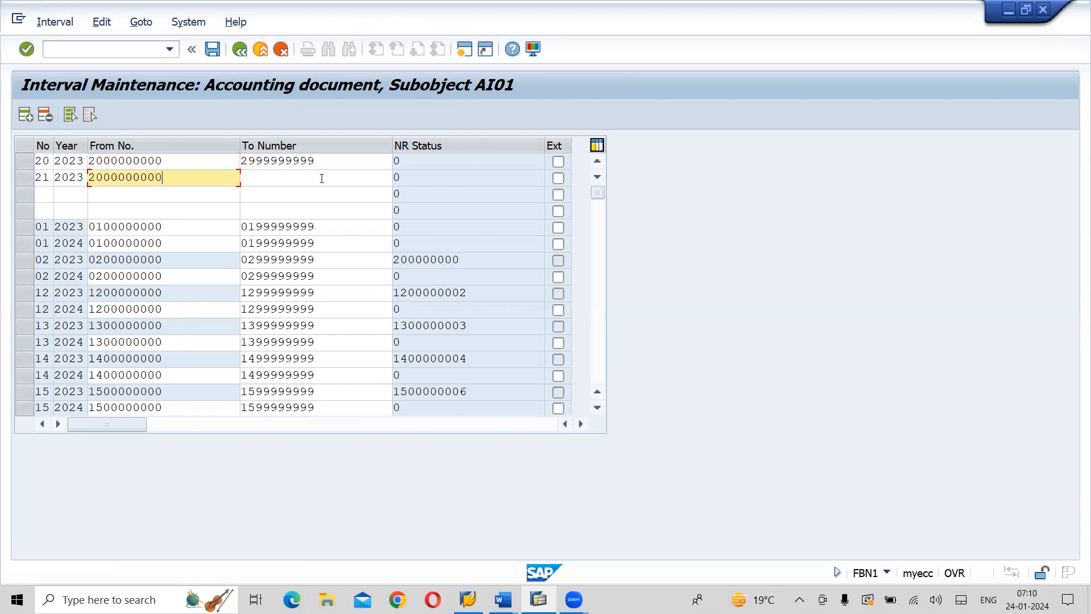
drag(325, 164, 238, 163)
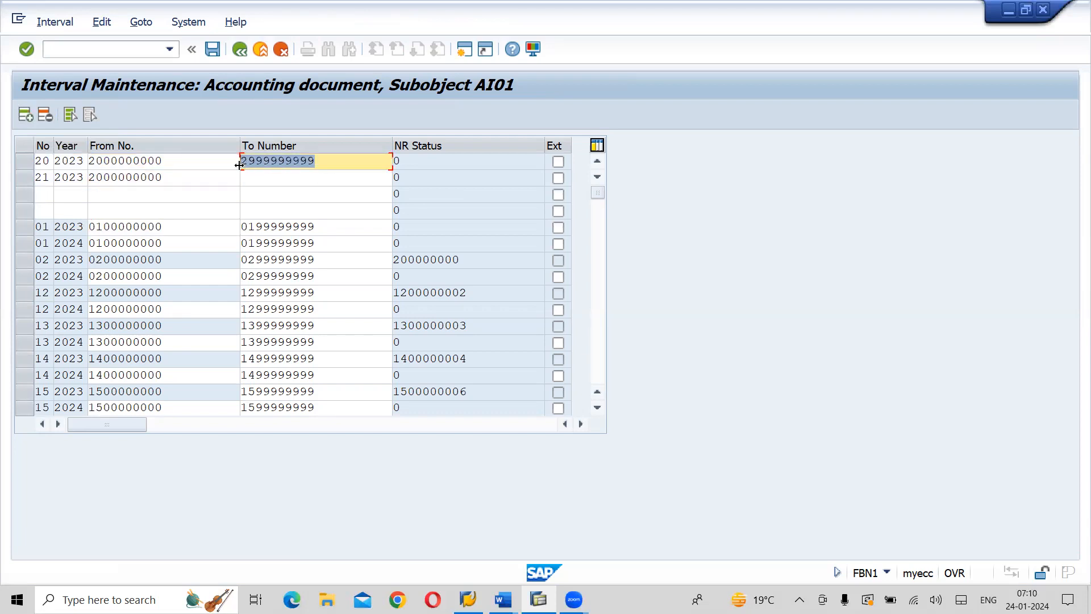
click(246, 179)
key(ctrl+v)
click(105, 179)
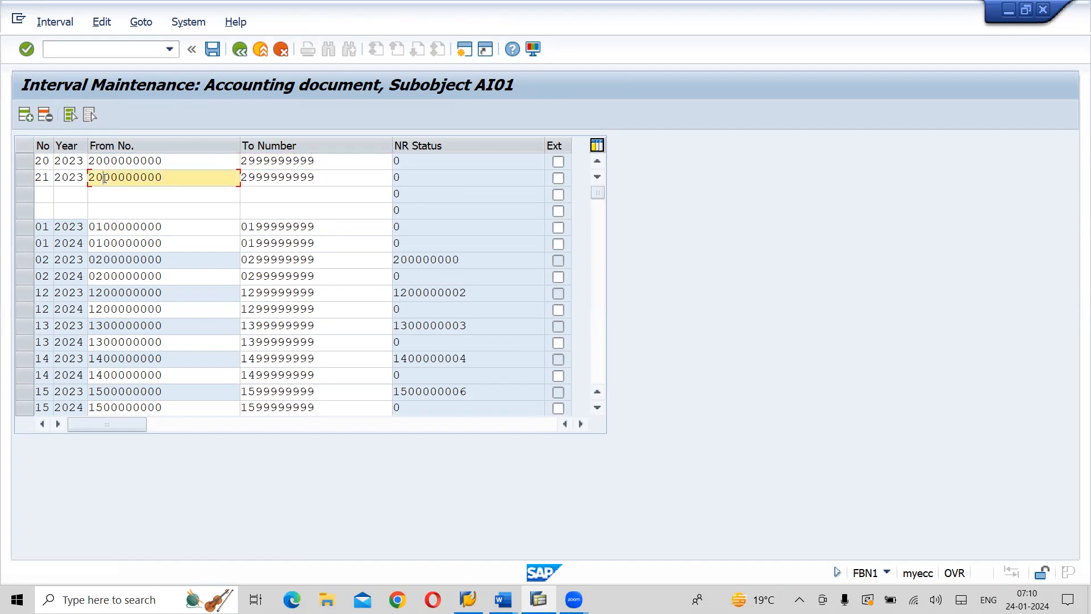
key(BackSpace)
text(1)
click(255, 178)
key(BackSpace)
text(1)
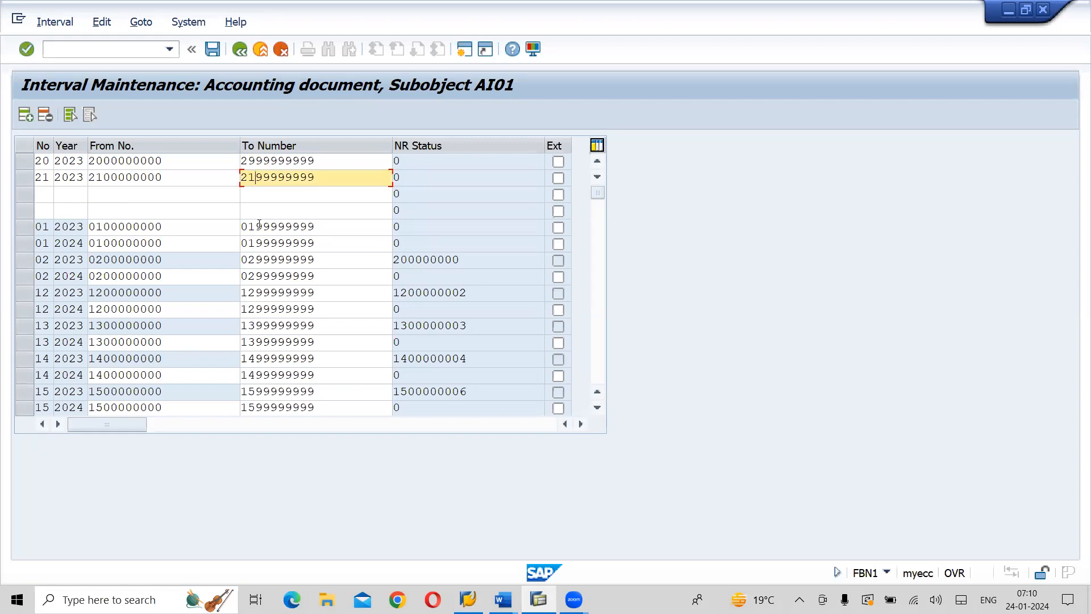
Enter number ranges 20 and 21 with year 2024 in the remaining two new interval lines
click(43, 194)
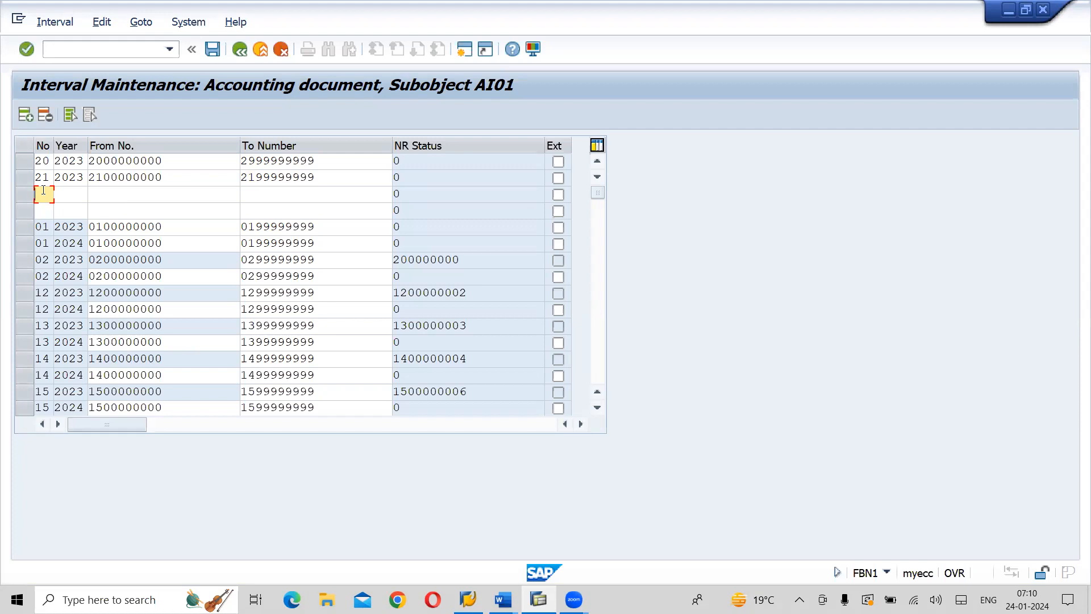
text(20)
key(Down)
text(21)
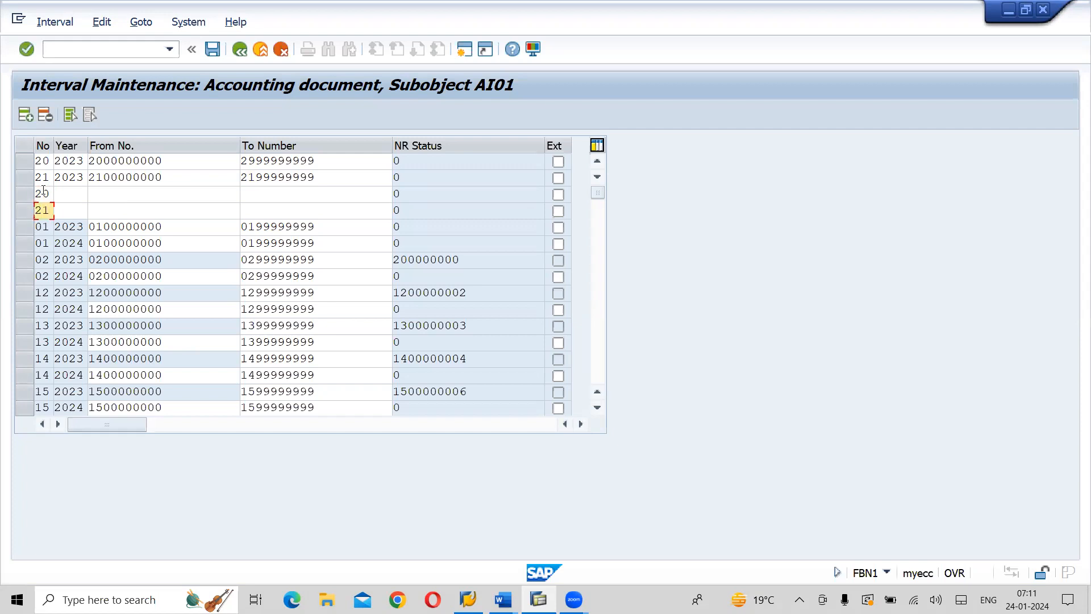
key(Tab)
key(Up)
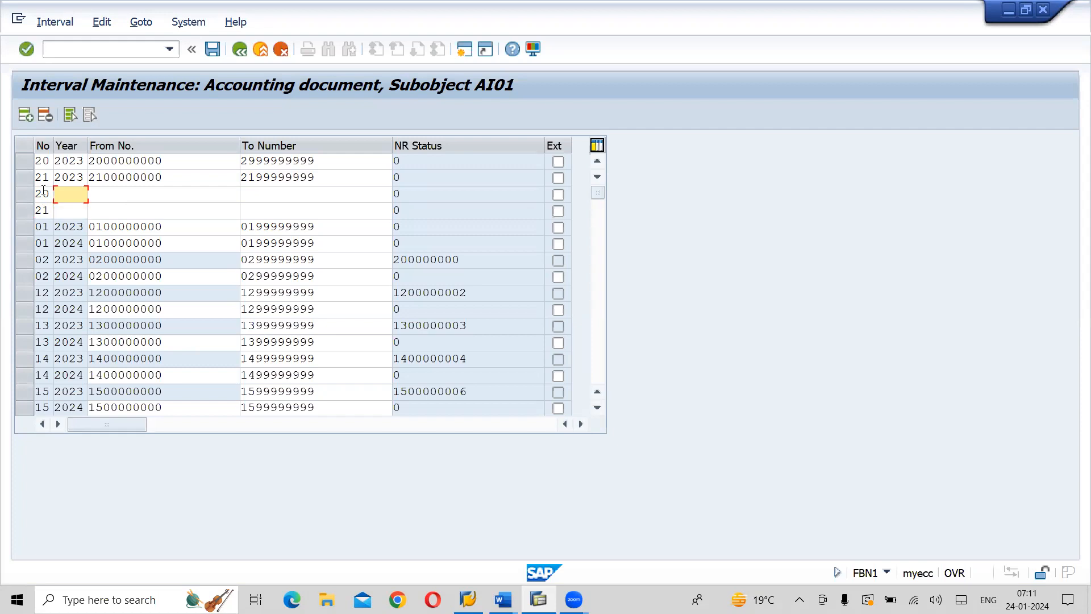
text(2024)
key(Down)
text(2024)
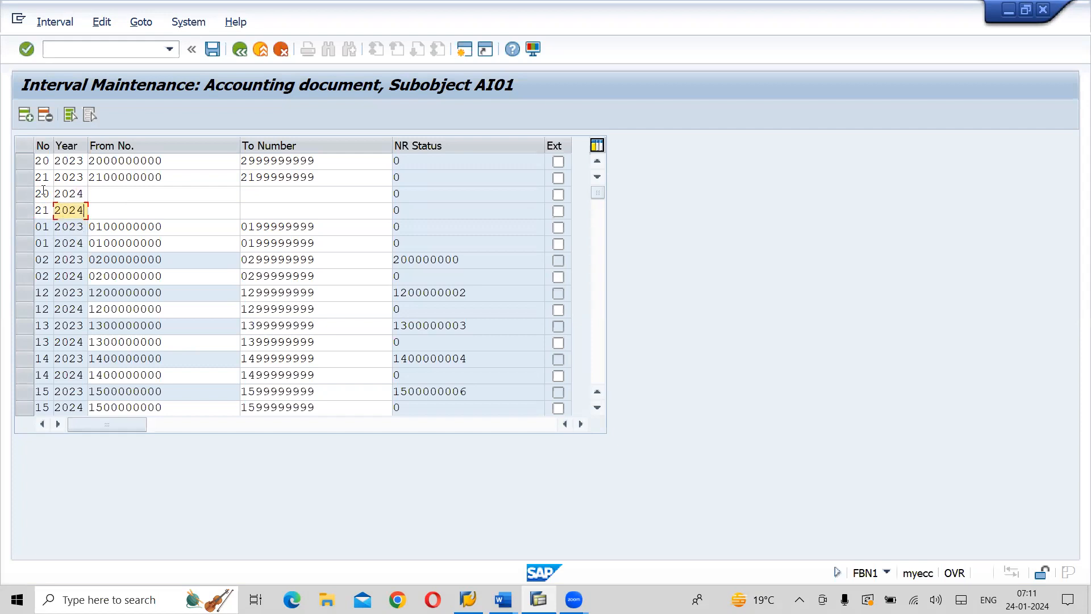
click(98, 194)
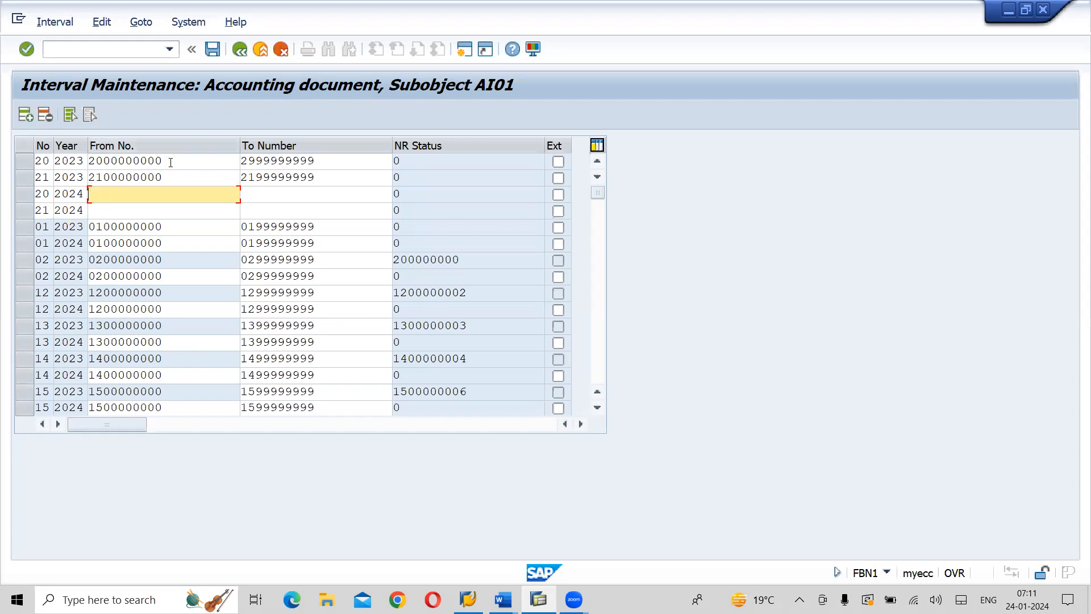
drag(161, 162, 91, 163)
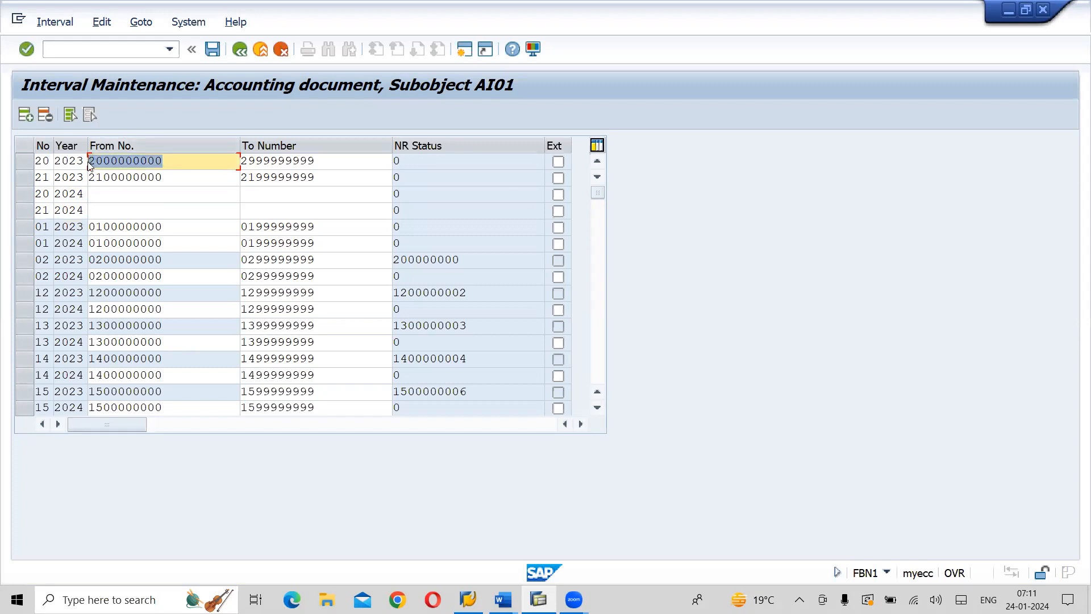
click(91, 165)
click(105, 192)
key(ctrl+v)
click(287, 163)
drag(288, 163, 239, 166)
key(ctrl+c)
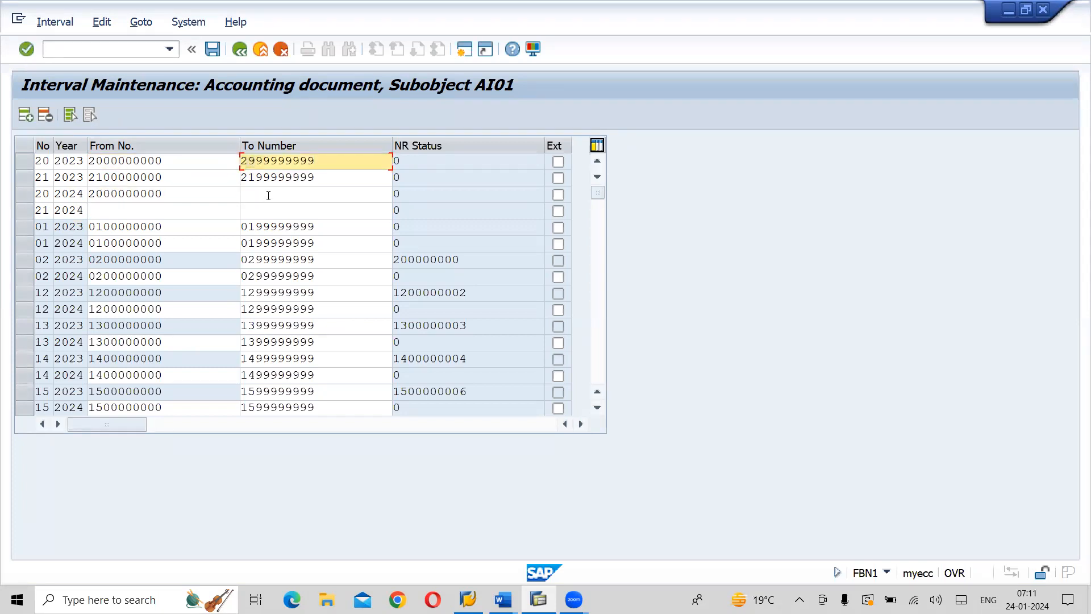
click(268, 195)
key(ctrl+v)
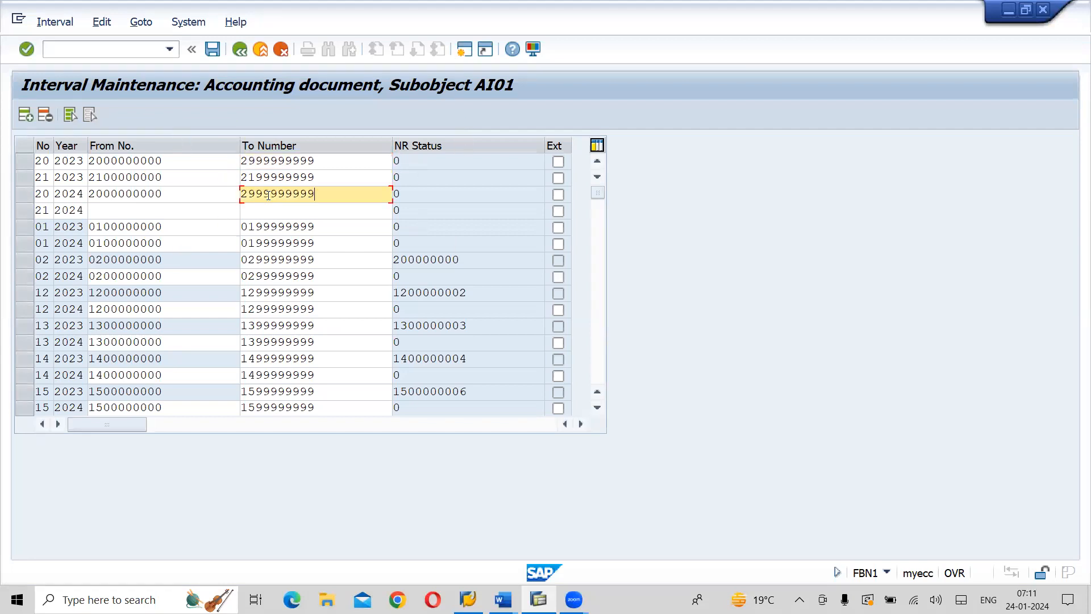
drag(162, 177, 90, 180)
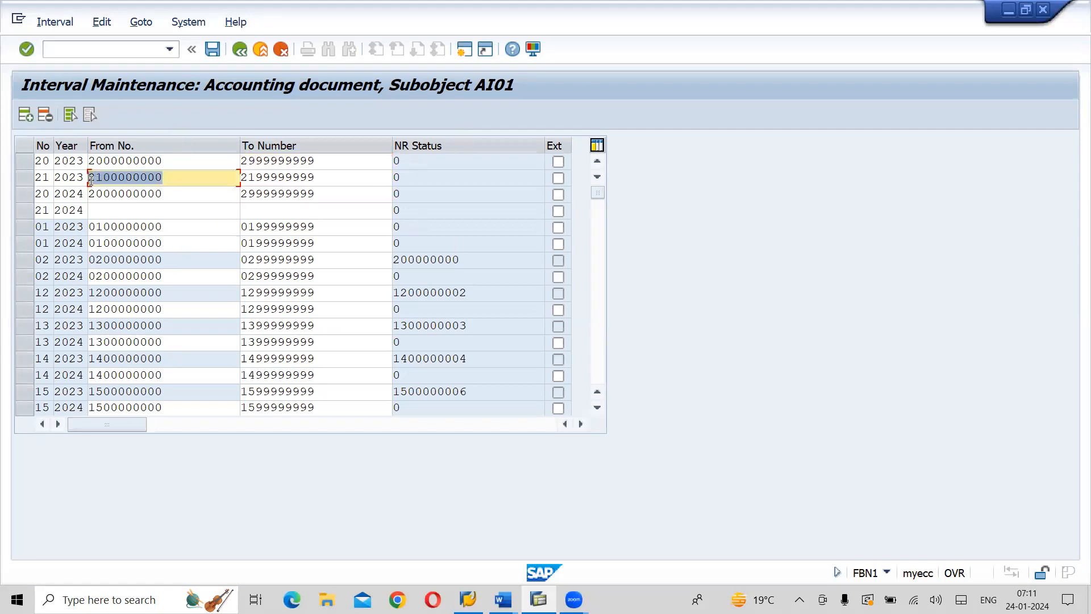
click(107, 213)
key(ctrl+v)
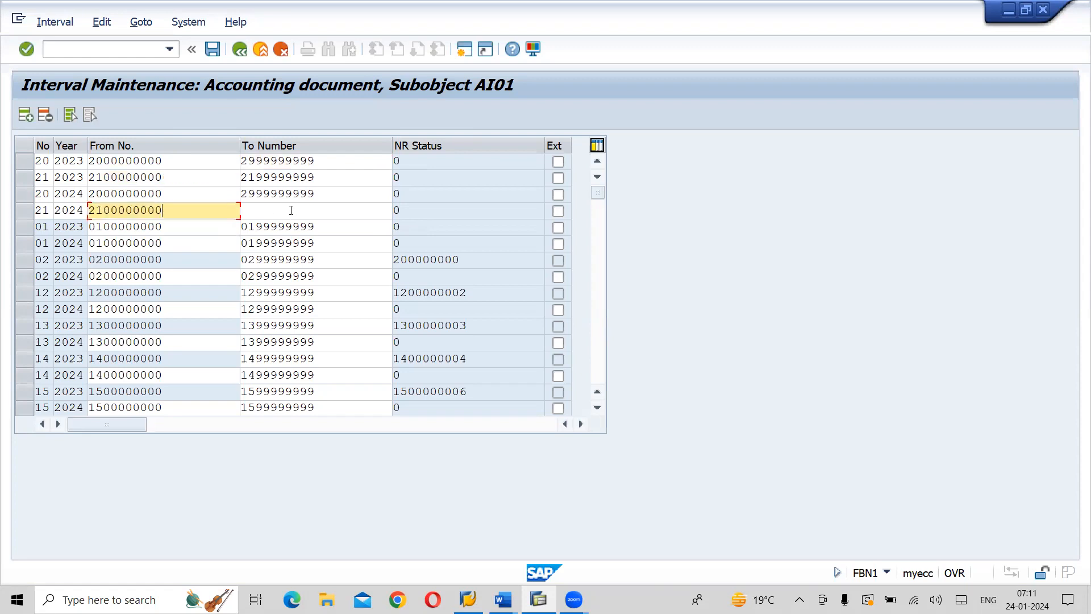
click(288, 210)
drag(340, 182, 238, 180)
key(ctrl+c)
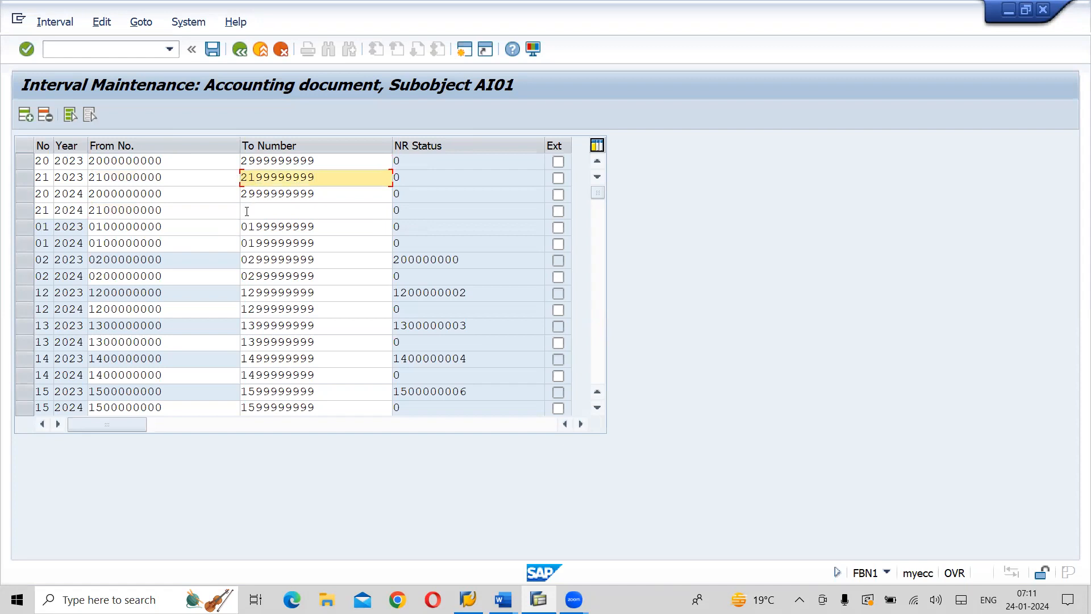
click(247, 212)
key(ctrl+v)
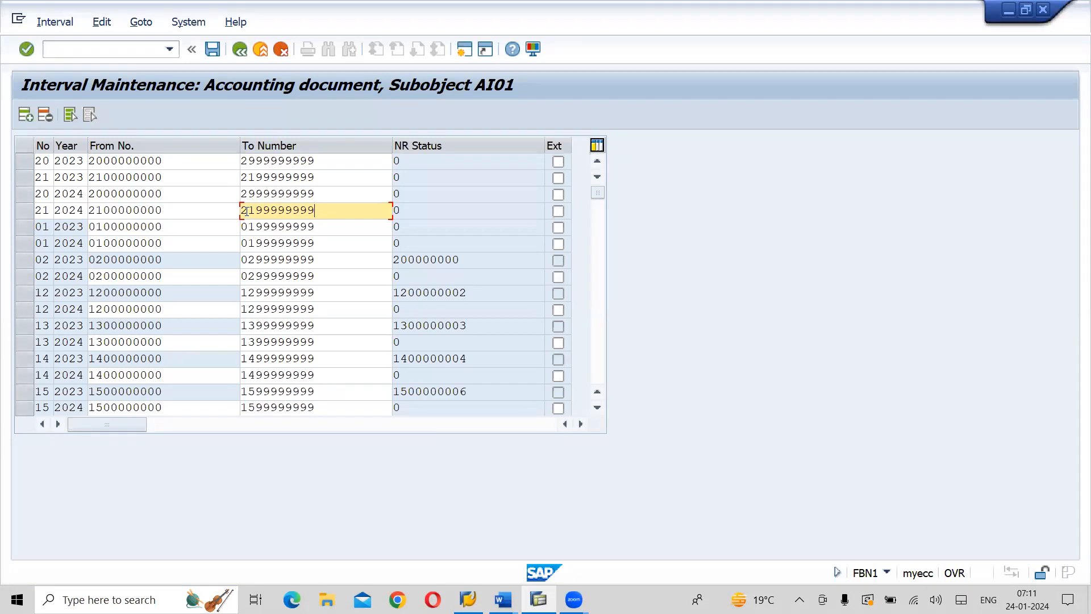
Select the four new interval lines for ranges 20 and 21 and confirm the entries
click(26, 168)
click(26, 176)
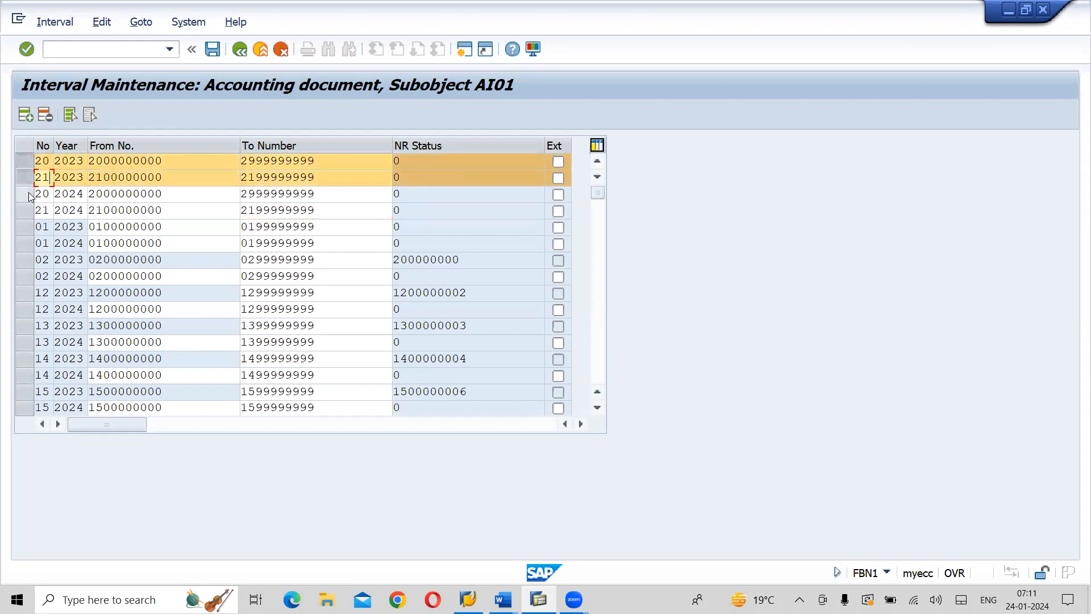
click(28, 193)
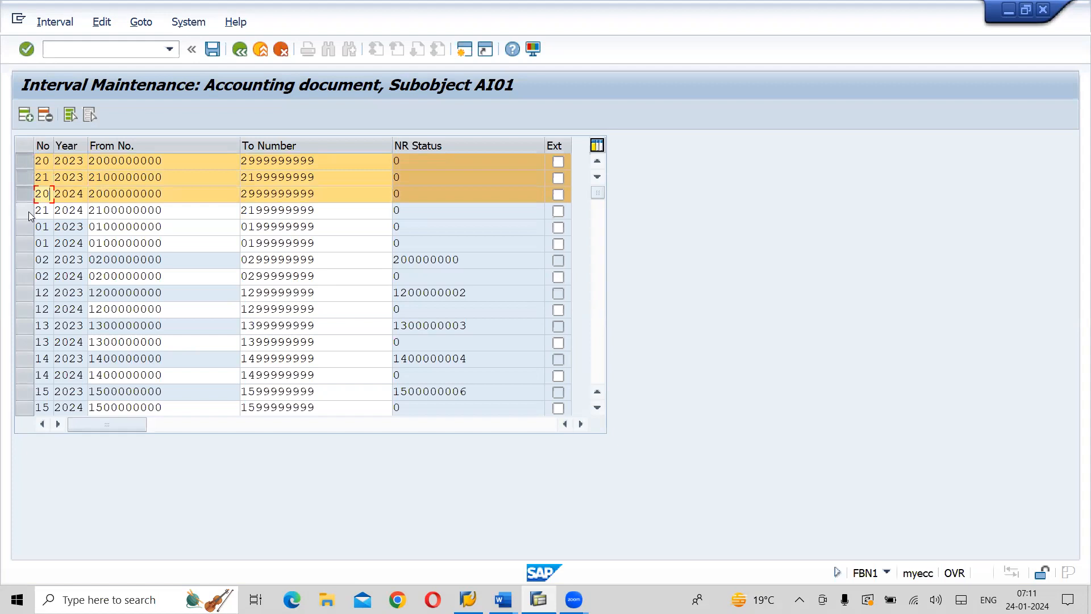
click(29, 210)
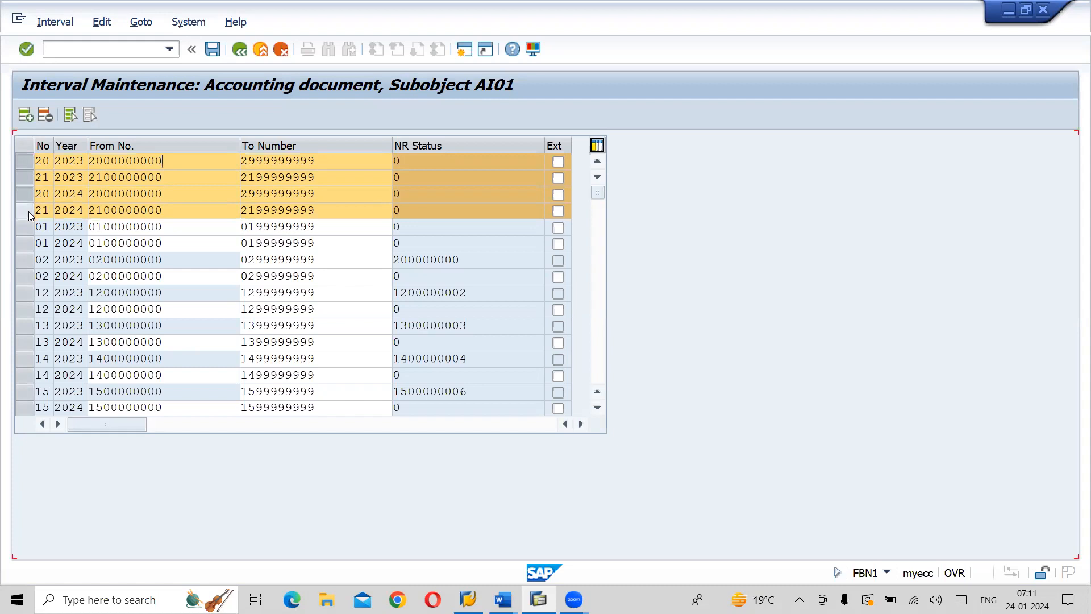
key(Return)
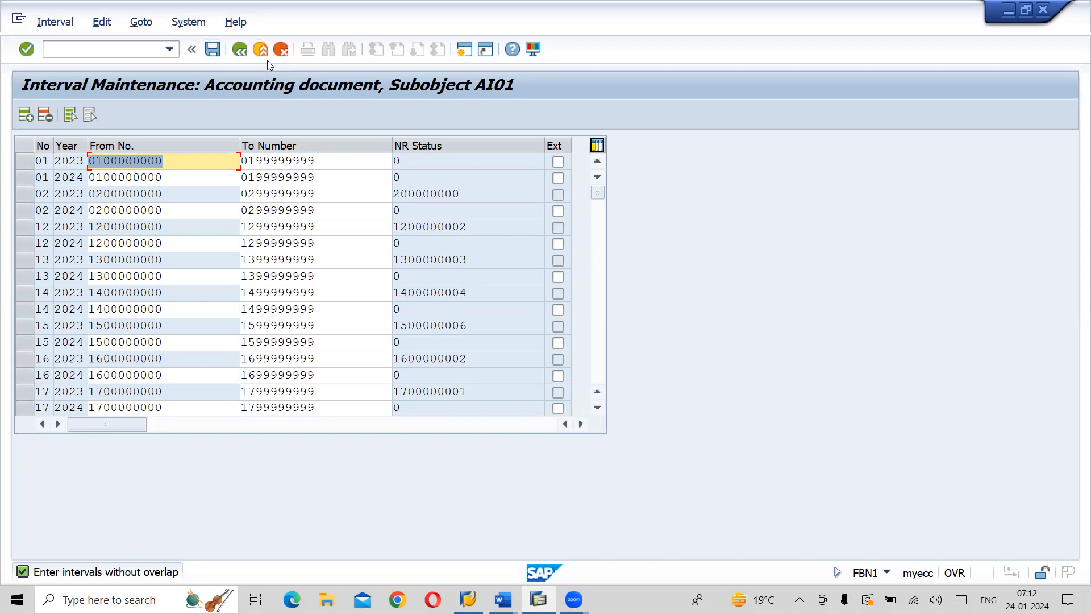
Save the accounting document intervals of company code AI01 and return to the IMG structure
click(212, 50)
click(241, 55)
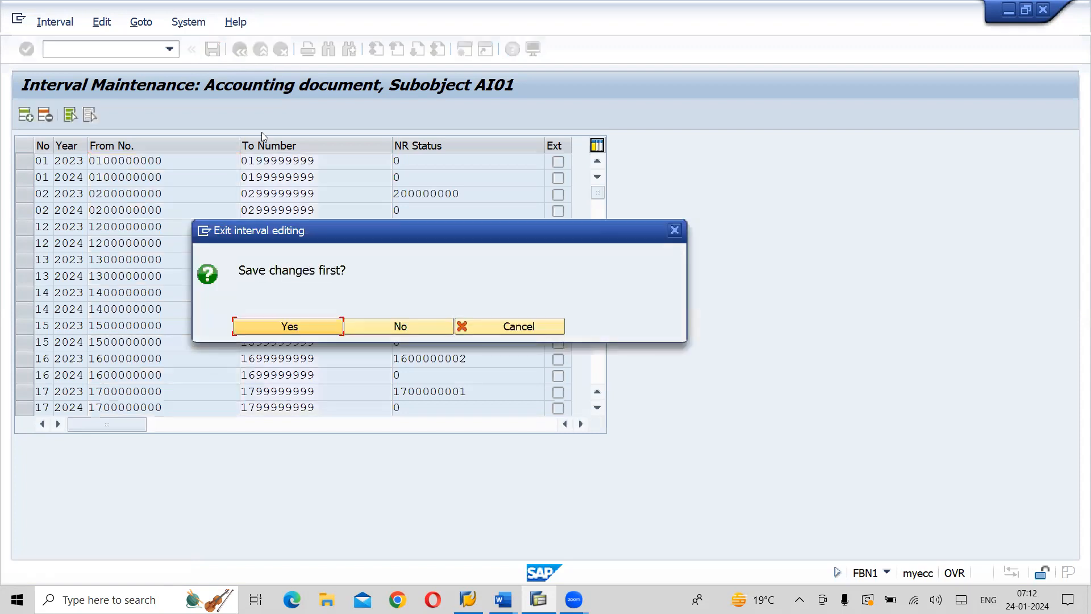
click(311, 326)
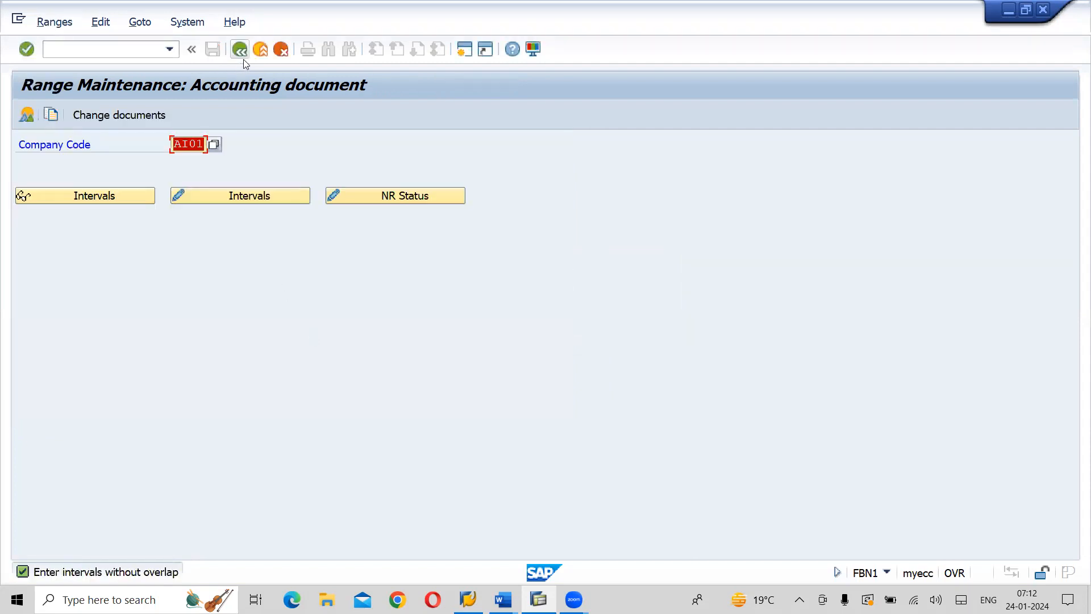
click(243, 59)
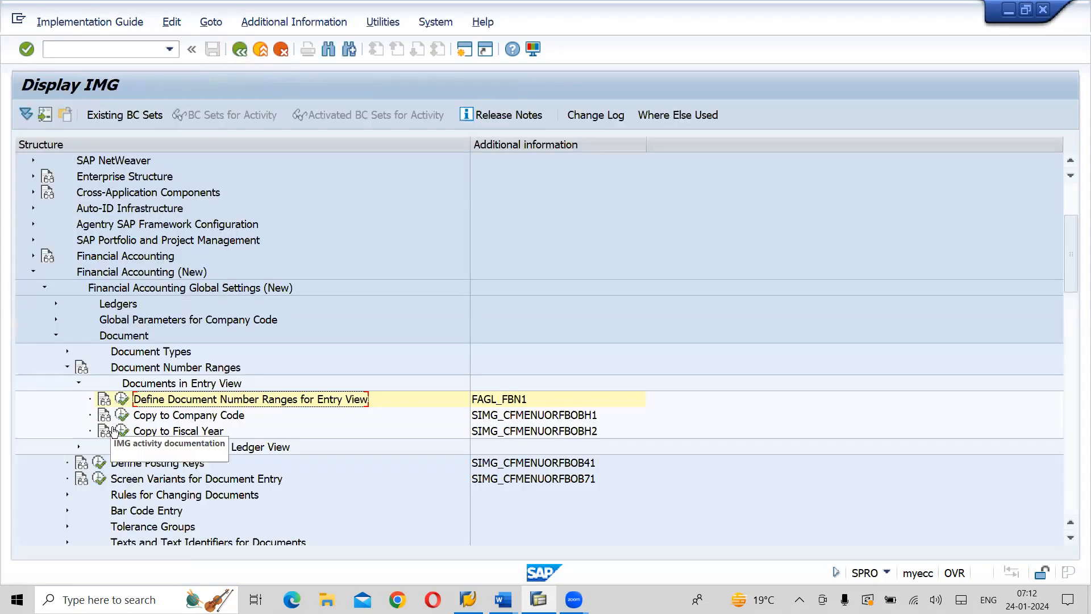
Collapse Documents in Entry View and expand Documents in General Ledger View under Document Number Ranges
click(79, 385)
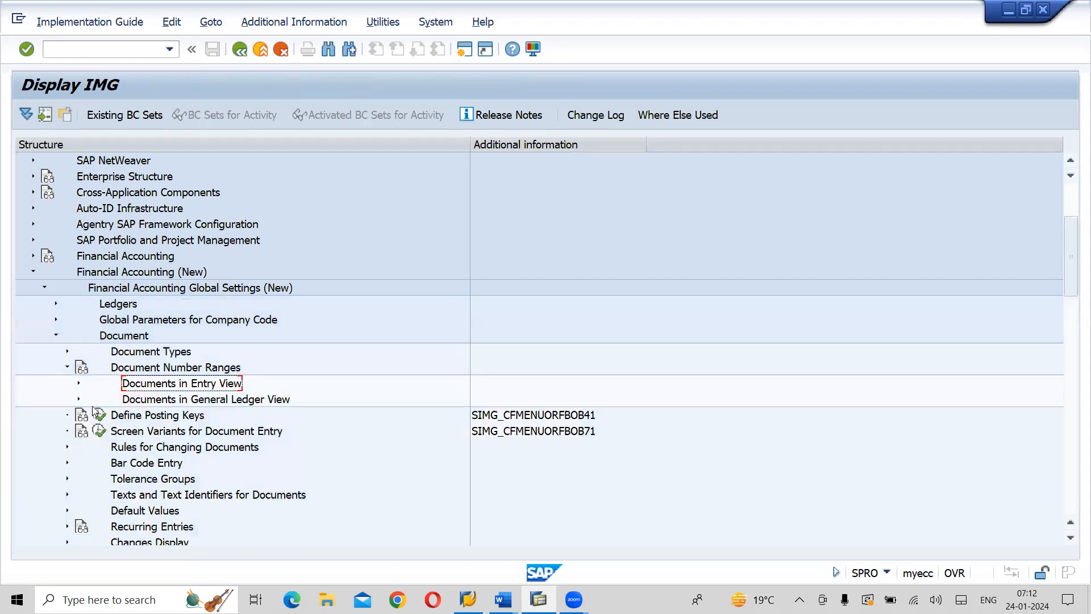
click(79, 401)
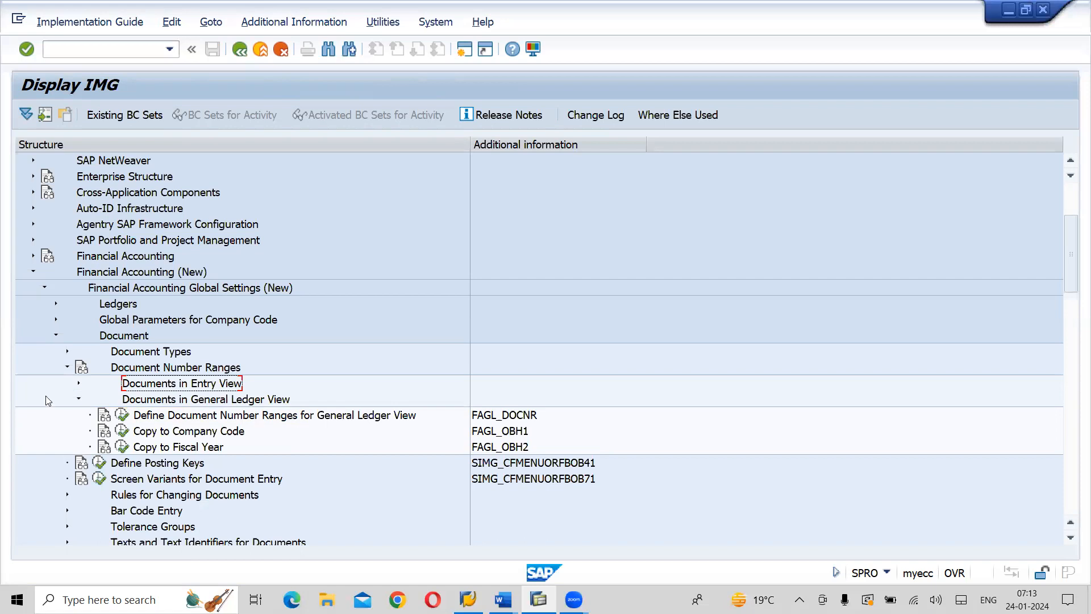
Open Define Document Number Ranges for General Ledger View and bring up the intervals of company code AI01 for editing
click(168, 400)
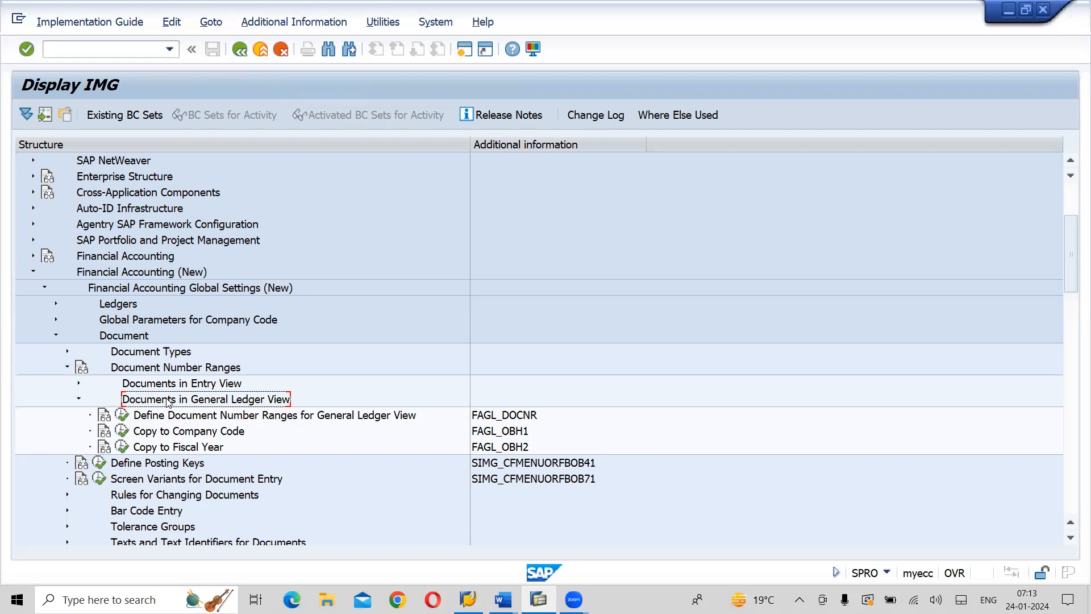
click(231, 418)
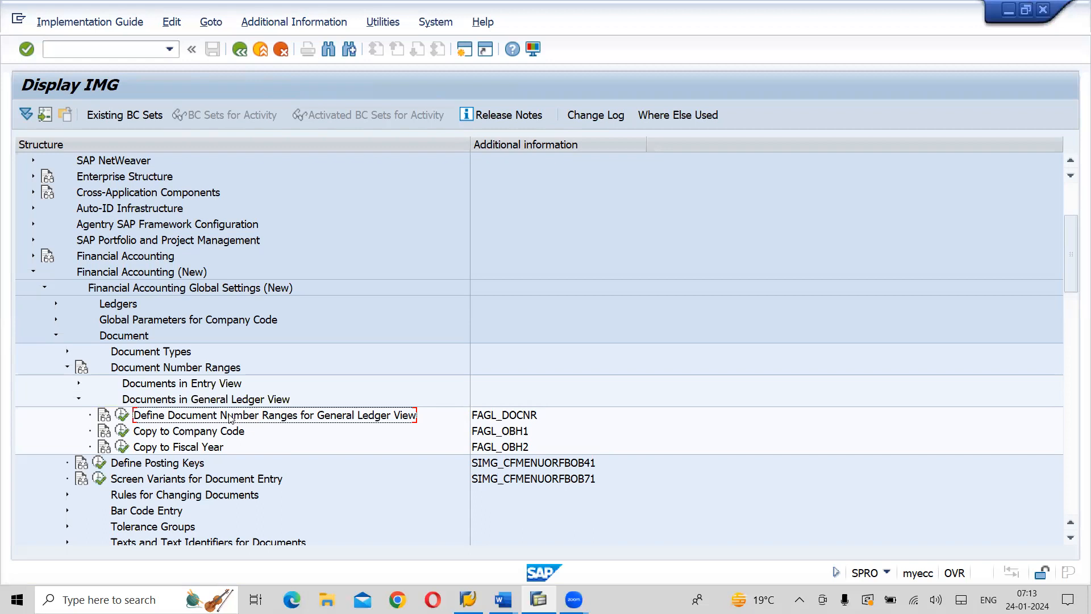
click(121, 417)
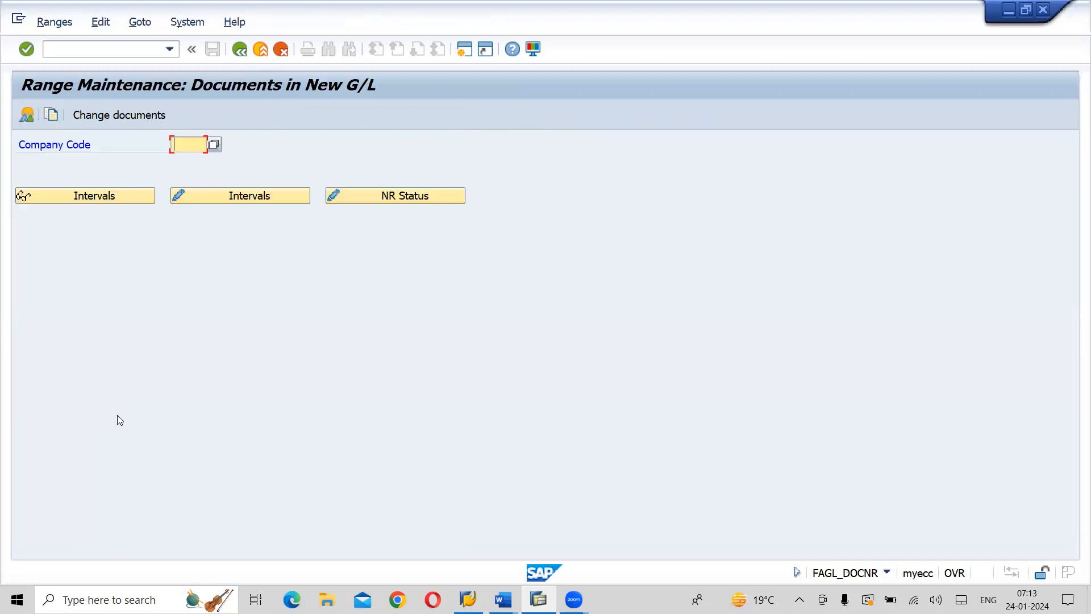
text(A)
click(272, 197)
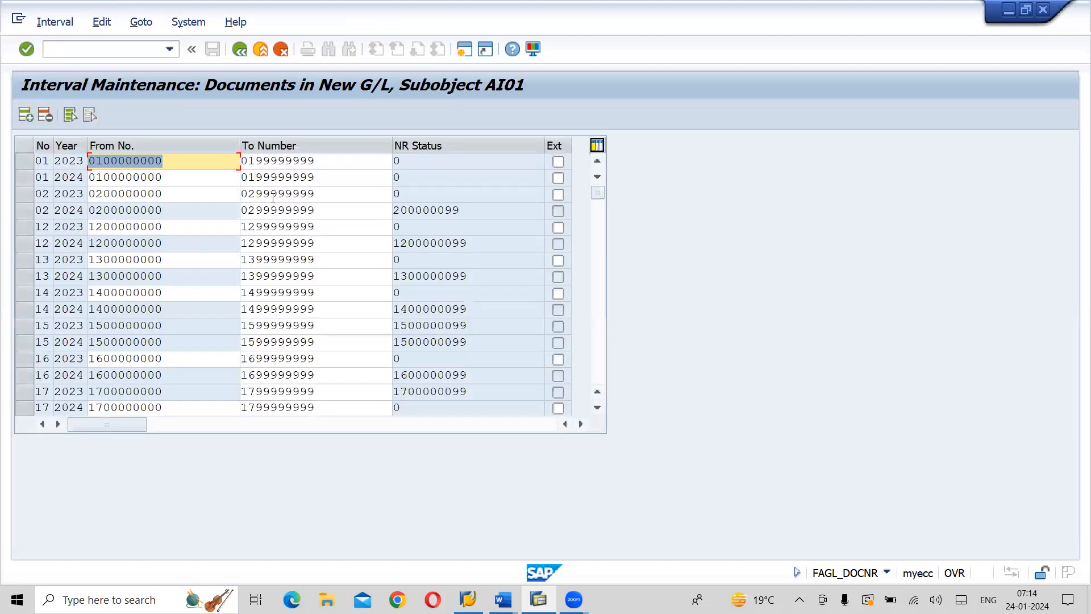
Insert four blank interval lines above the existing number ranges of AI01
click(26, 115)
click(26, 116)
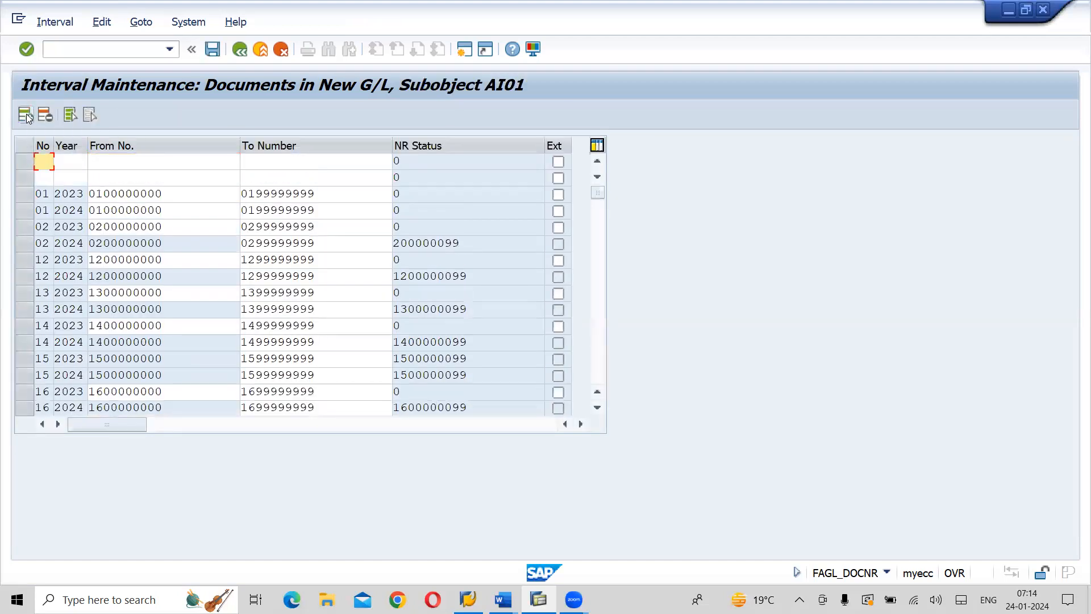
click(25, 116)
click(25, 116)
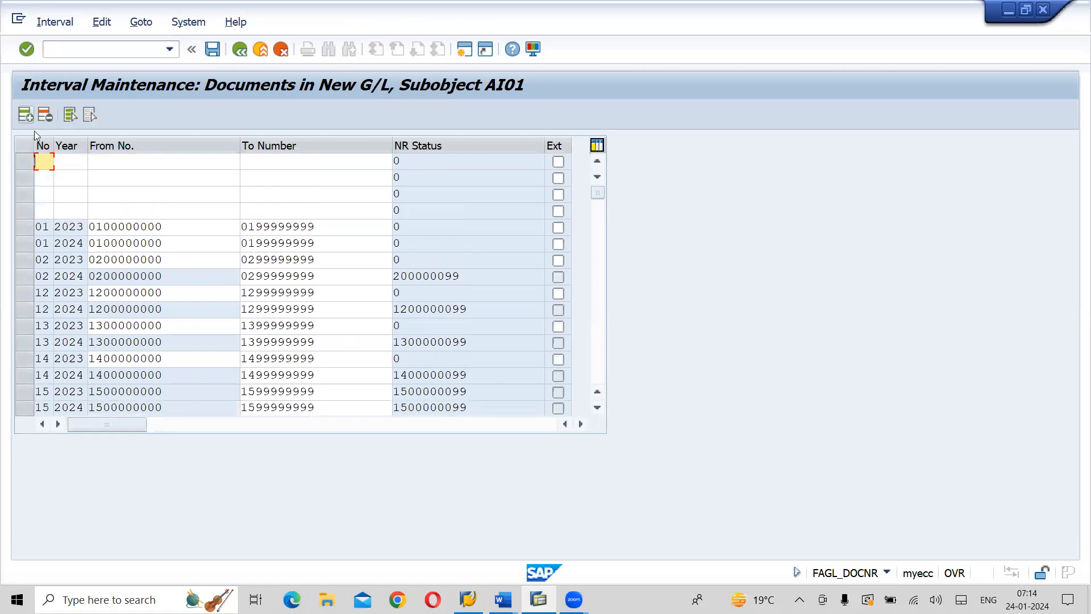
Number the four new interval lines 20, 21, 20 and 21 in that order
text(2)
click(48, 177)
click(46, 182)
text(21)
click(45, 194)
text(2)
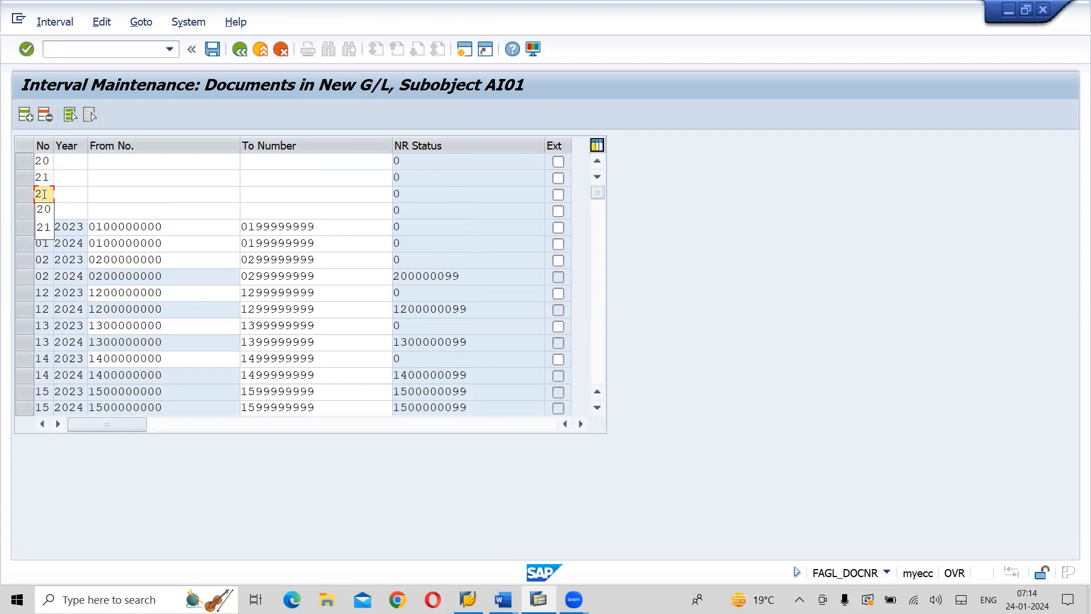
click(44, 206)
click(44, 209)
text(21)
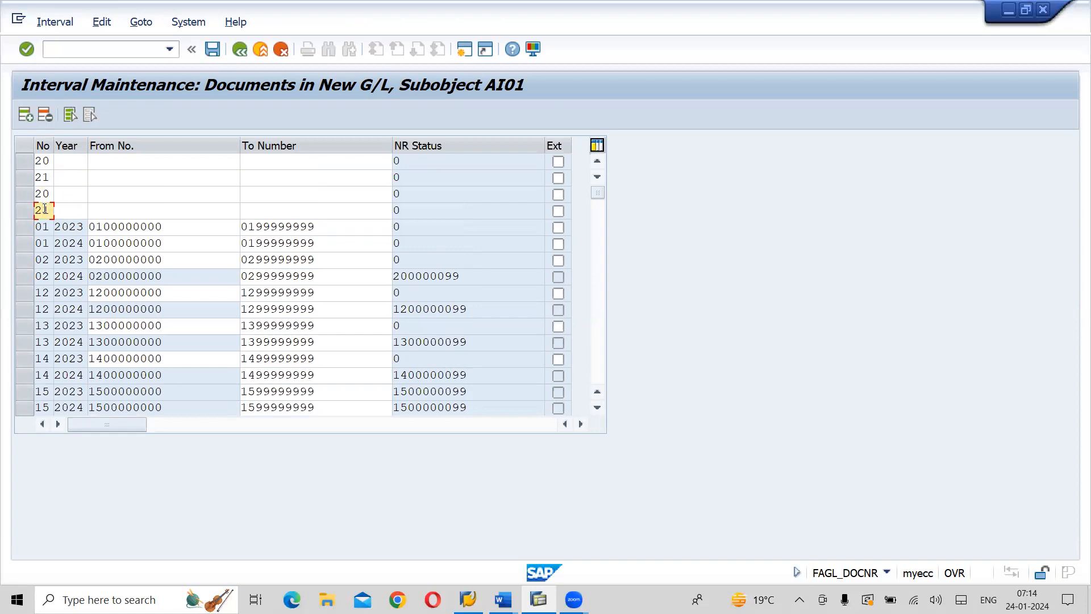
Set the year to 2023 for the first 20 and 21 lines and to 2024 for the second pair
click(66, 164)
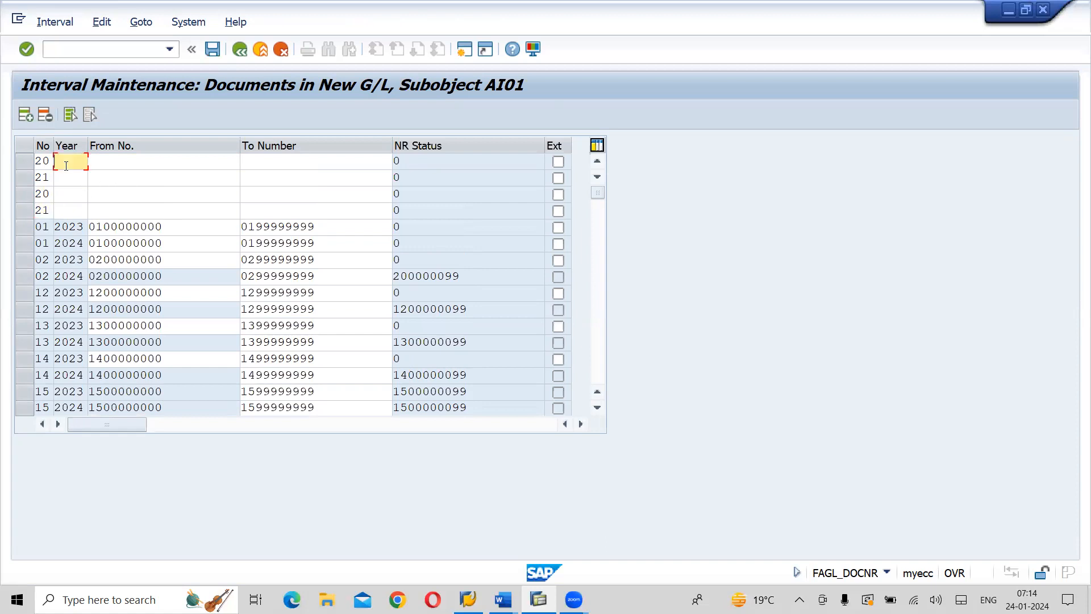
text(2)
click(69, 195)
click(73, 175)
text(2)
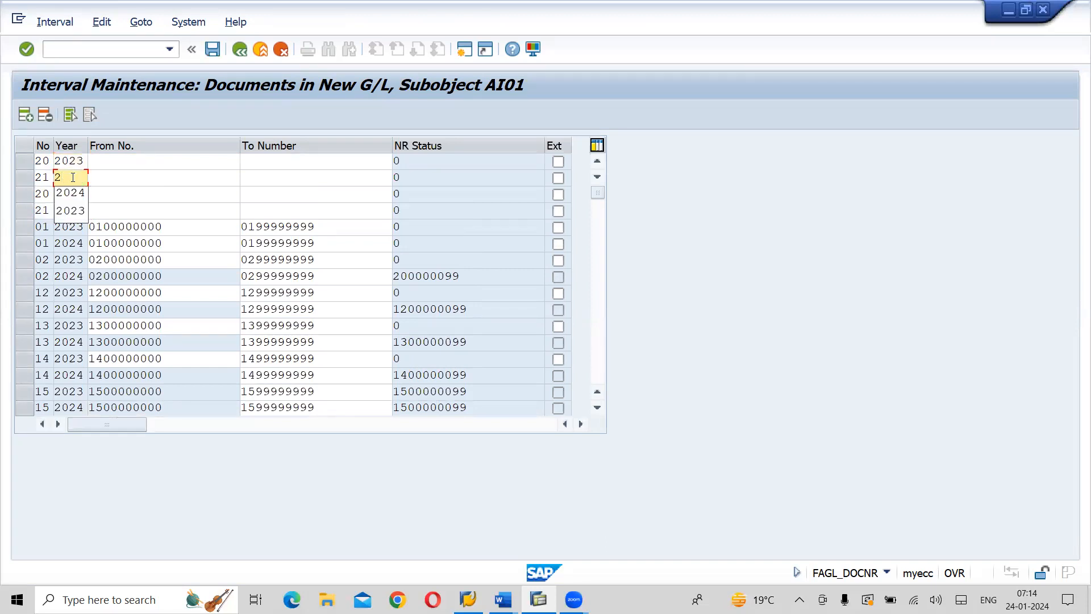
click(71, 212)
click(70, 193)
text(2)
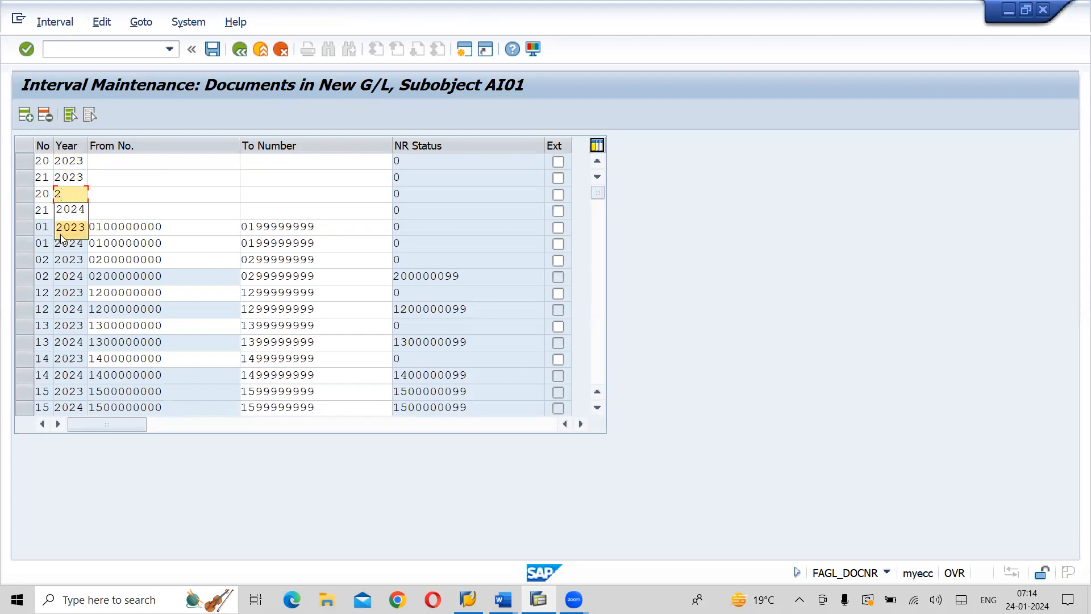
click(69, 209)
click(78, 210)
text(2)
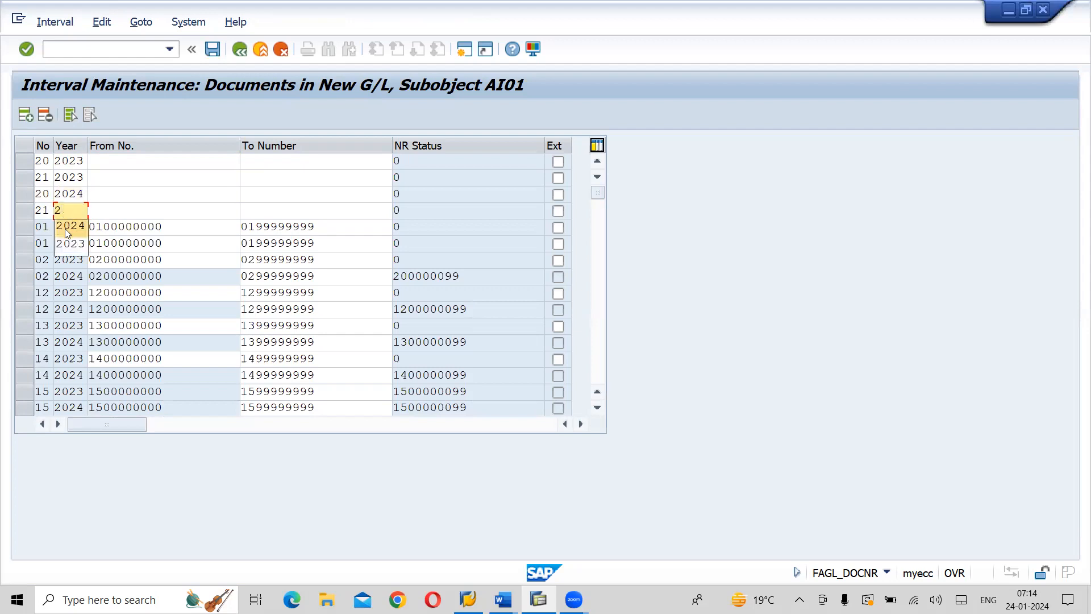
click(65, 227)
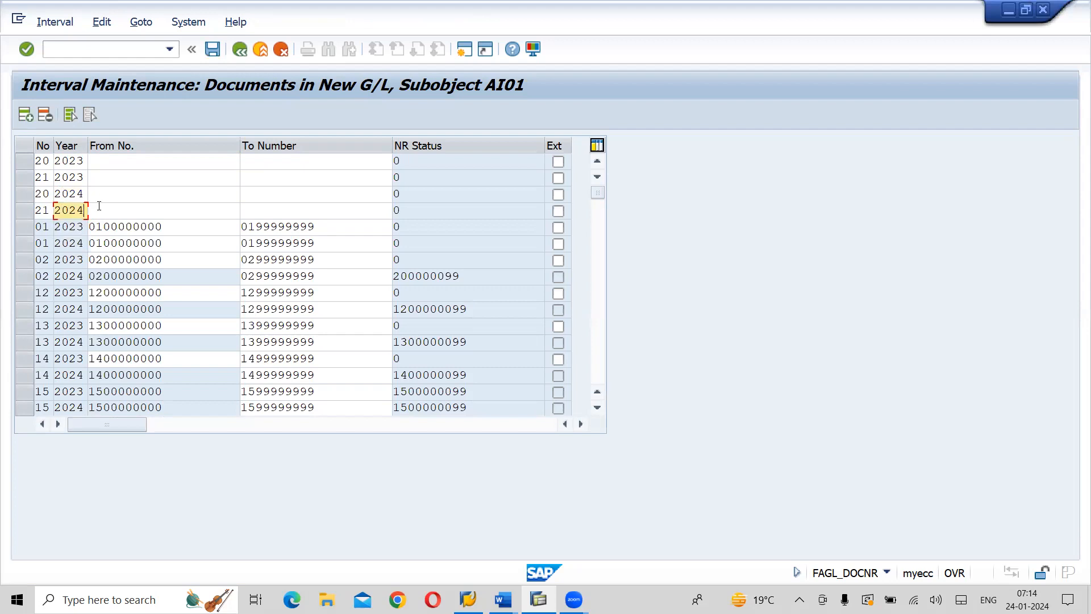
click(133, 162)
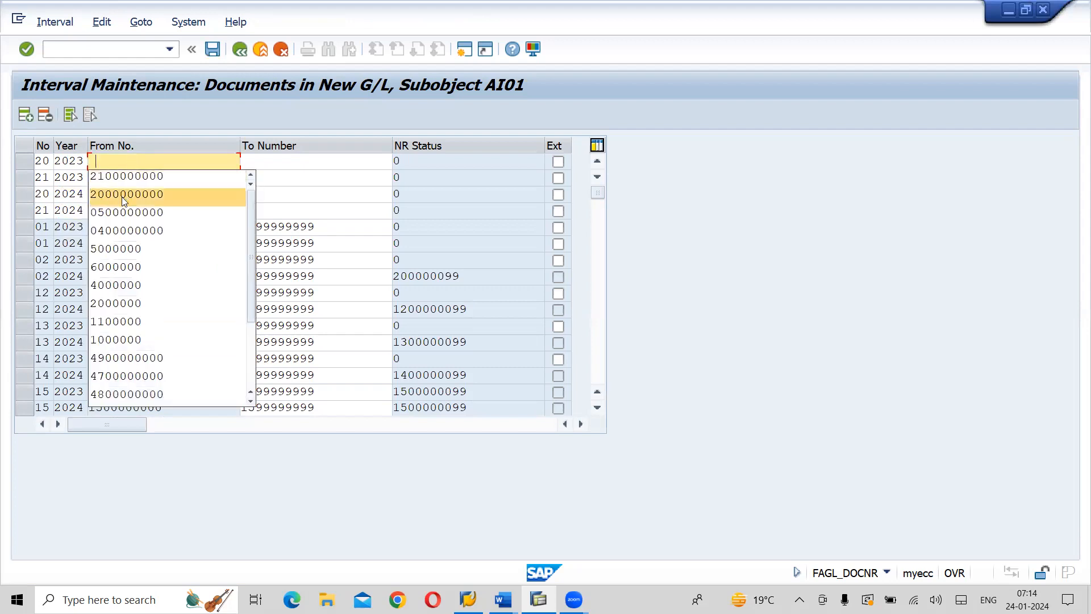
click(124, 195)
click(130, 178)
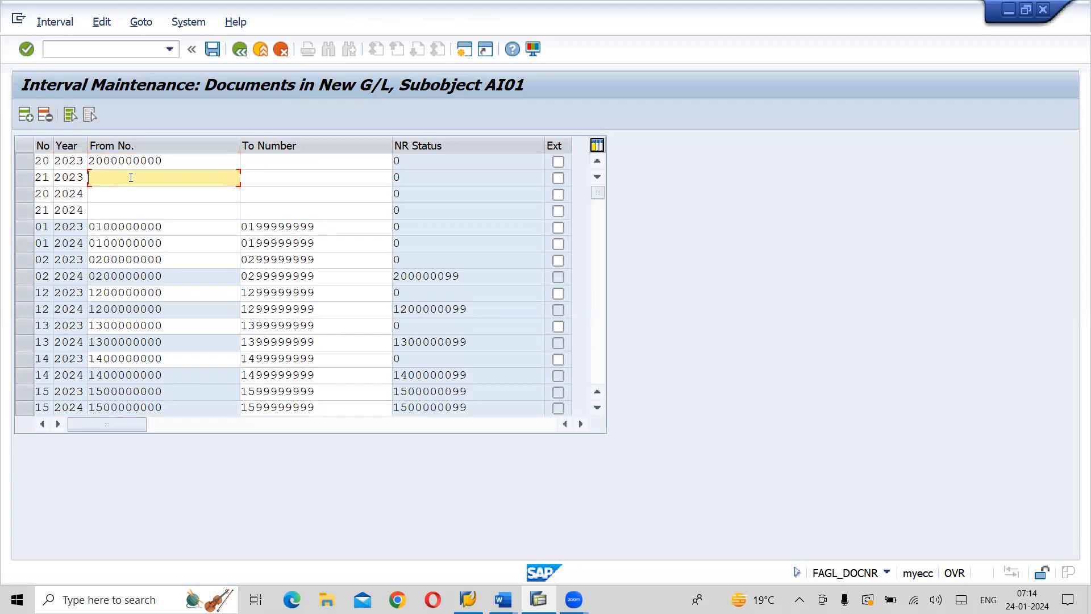
click(124, 199)
click(114, 194)
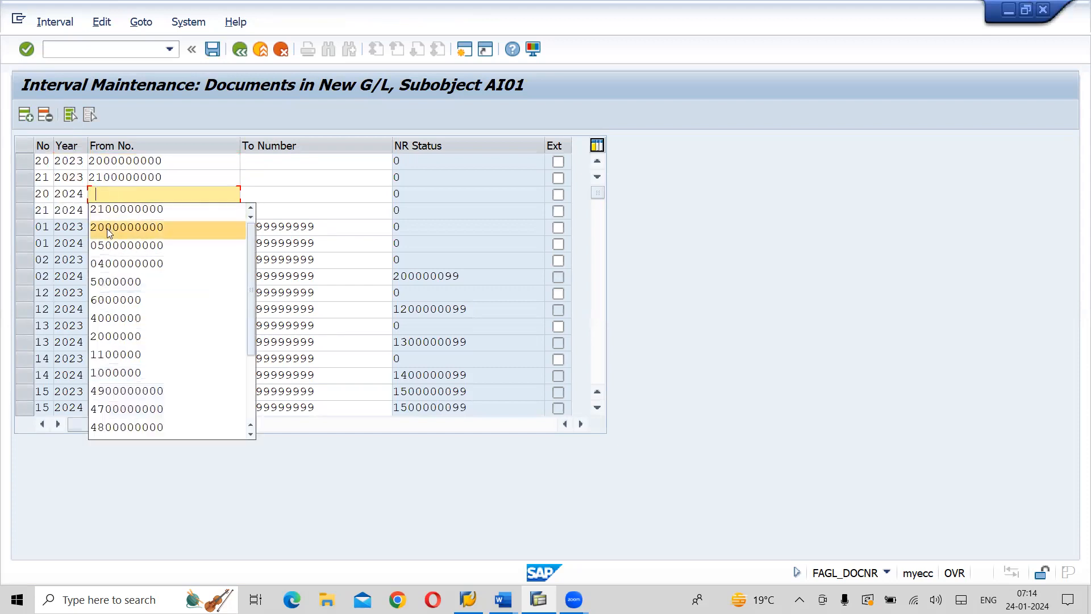
click(107, 228)
click(118, 209)
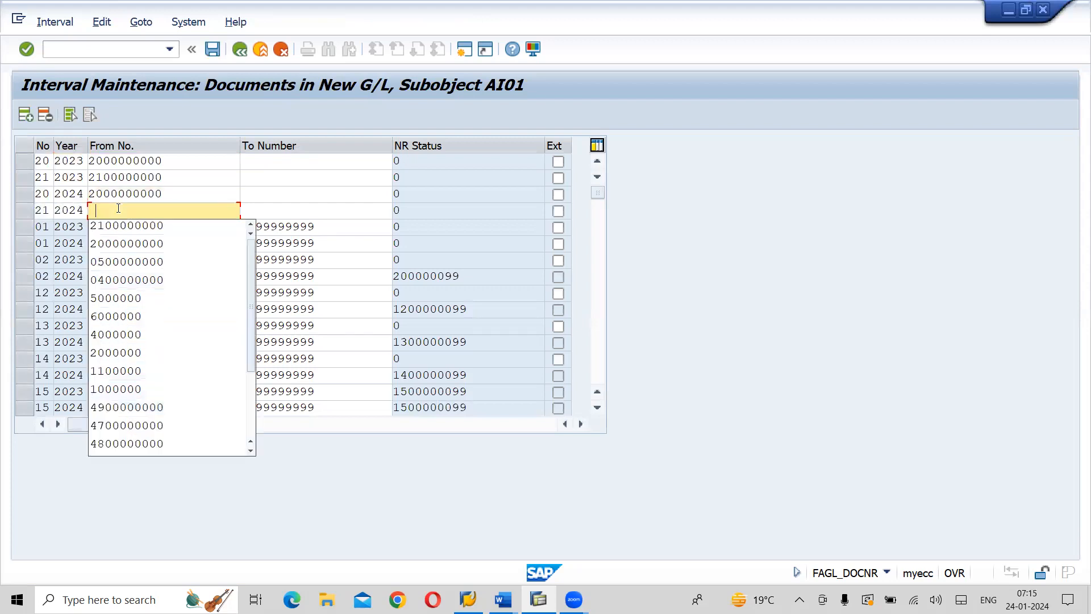
click(112, 227)
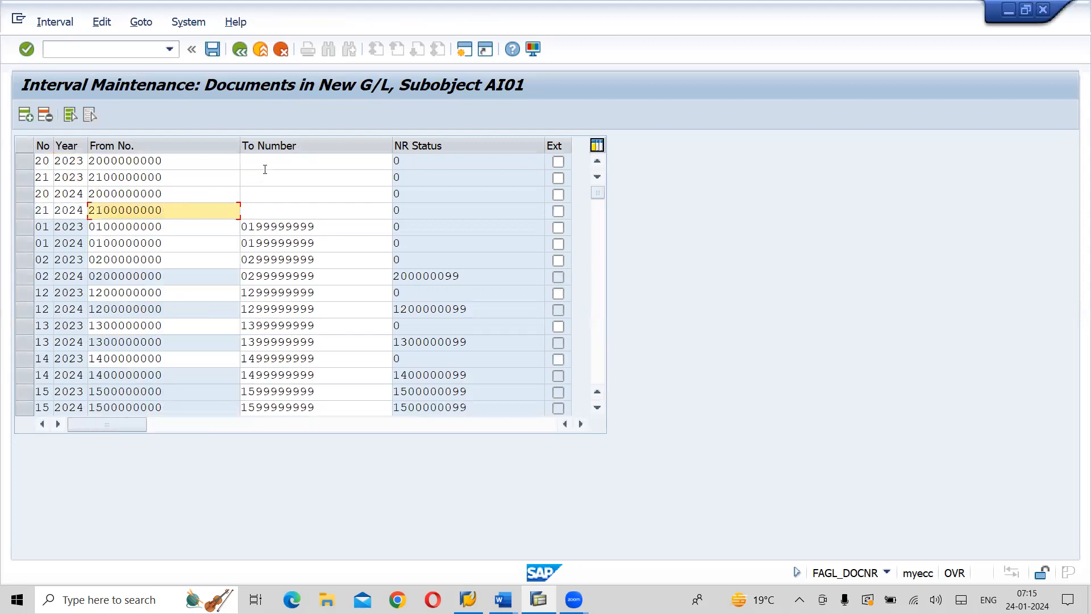
click(268, 166)
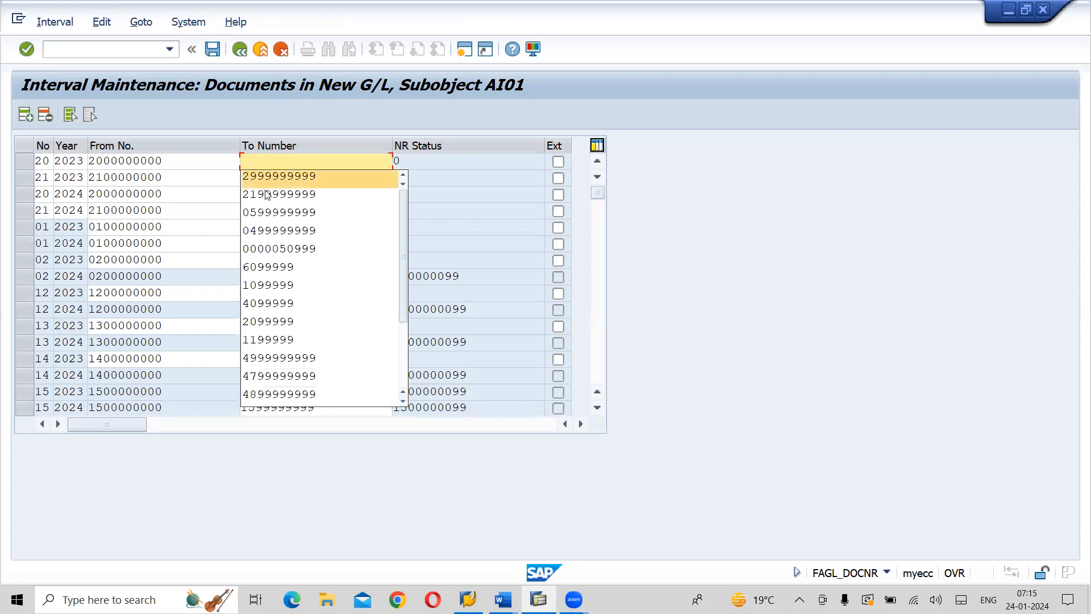
click(275, 176)
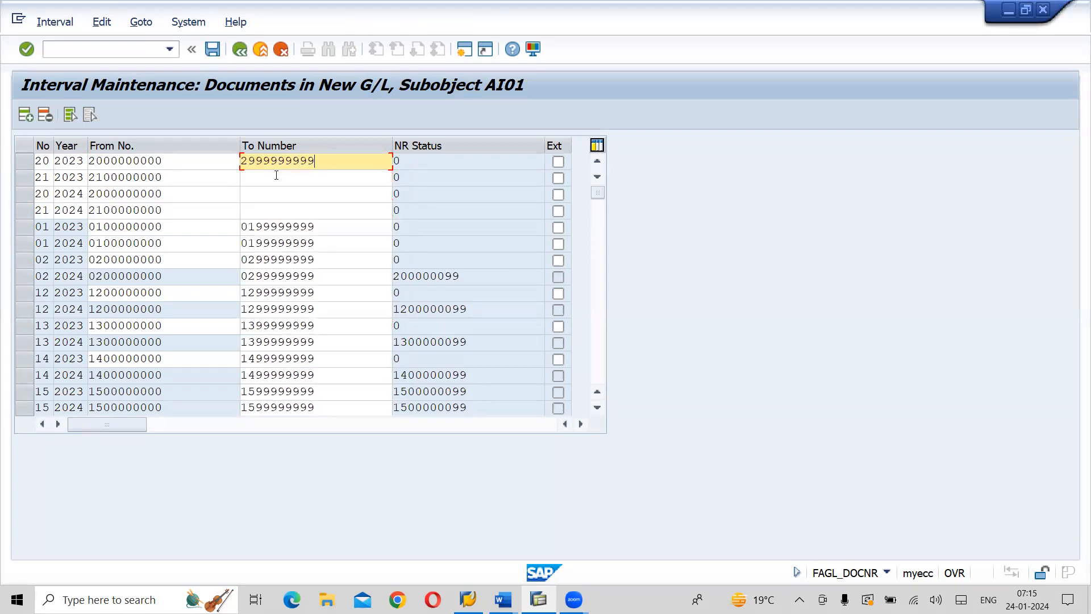
click(281, 174)
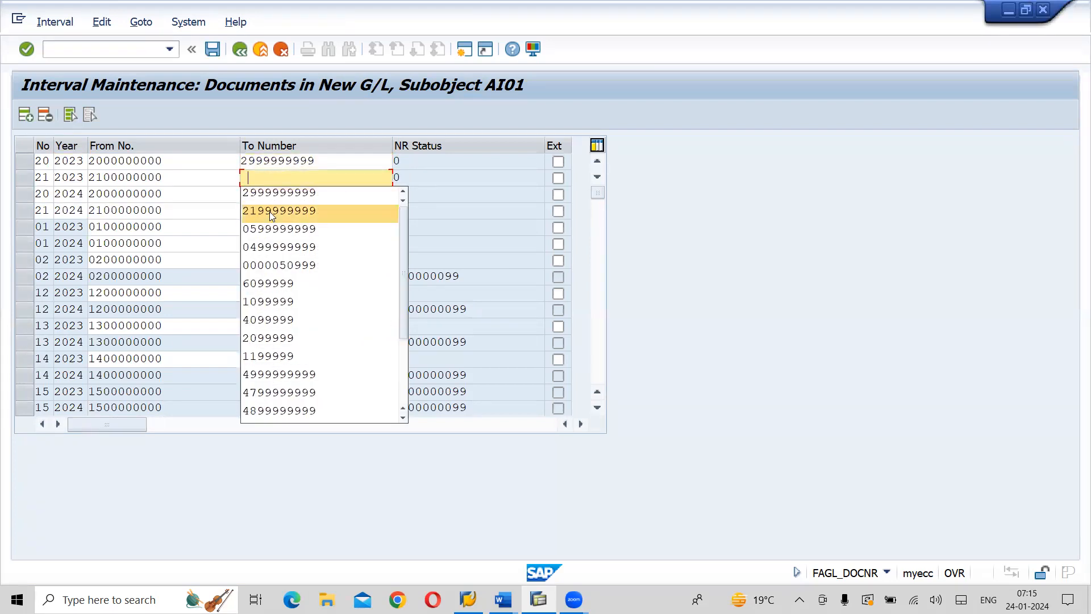
click(270, 212)
click(274, 192)
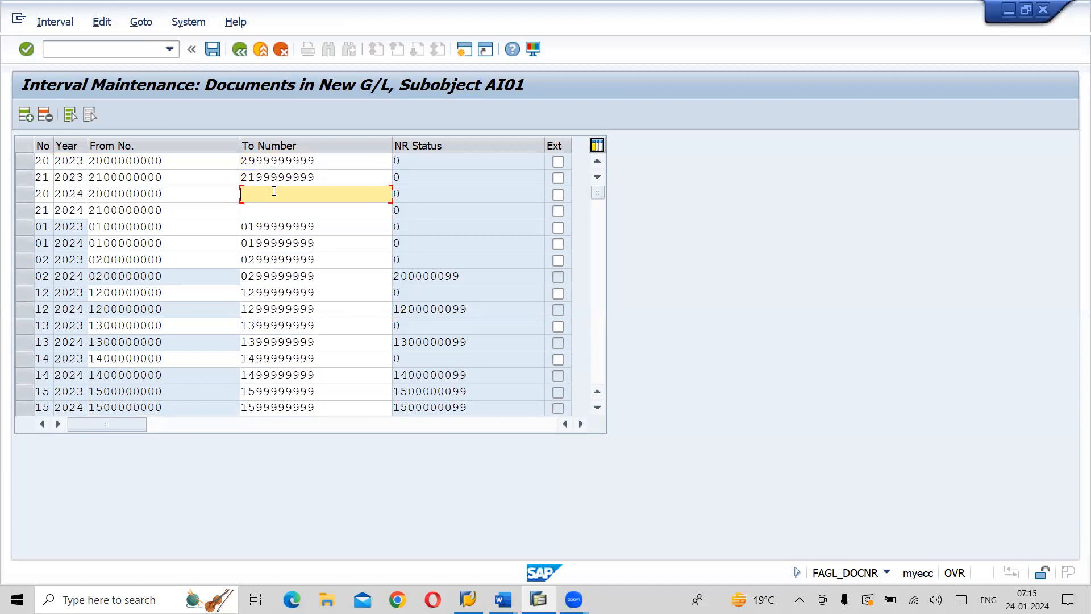
click(257, 160)
key(Left)
text(0)
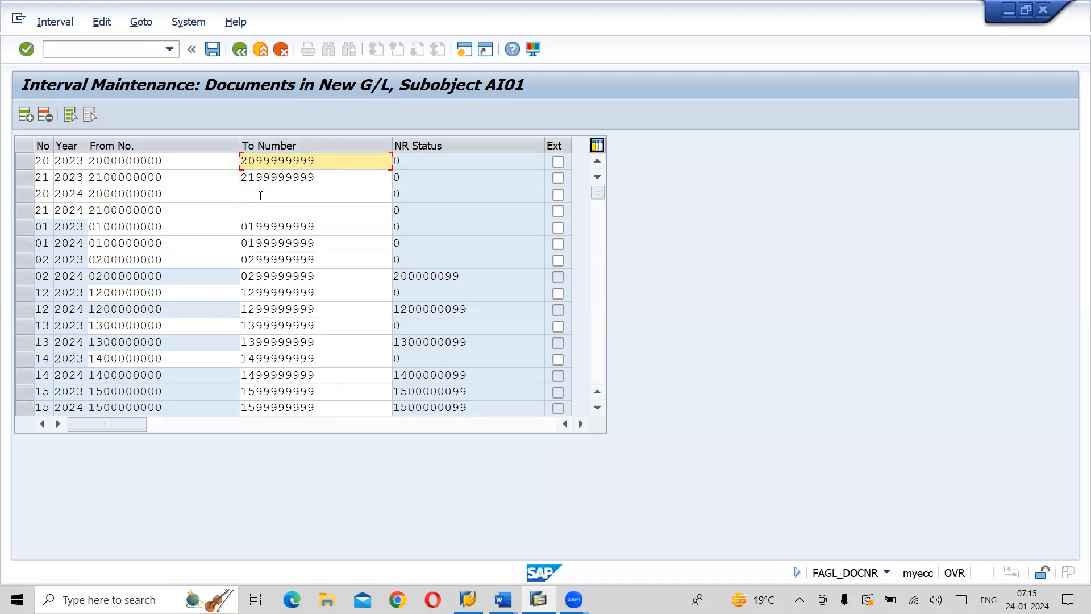
click(260, 195)
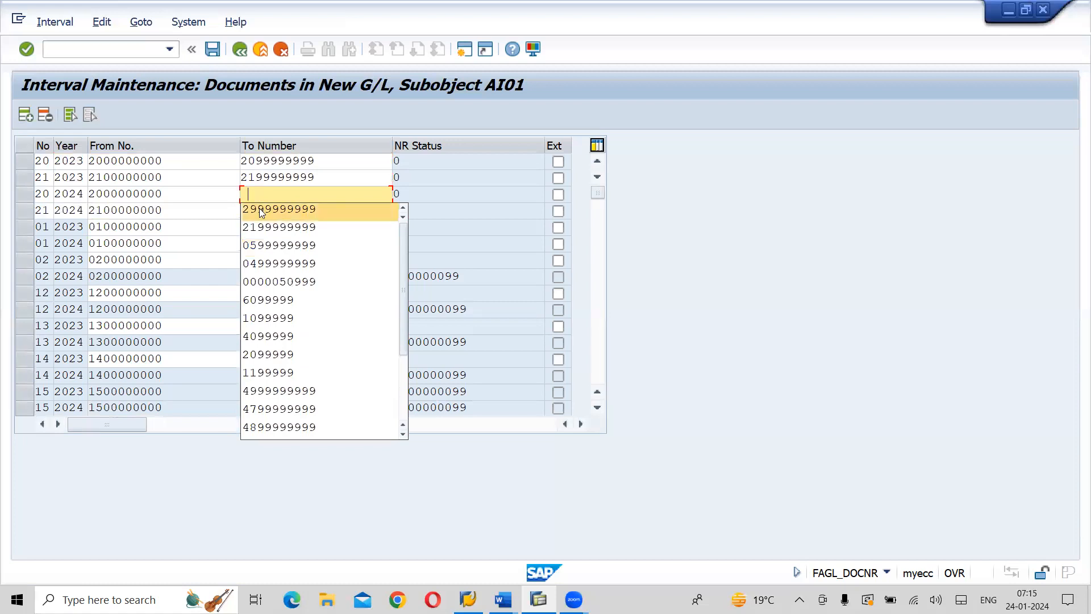
click(260, 208)
click(255, 194)
text(099999999)
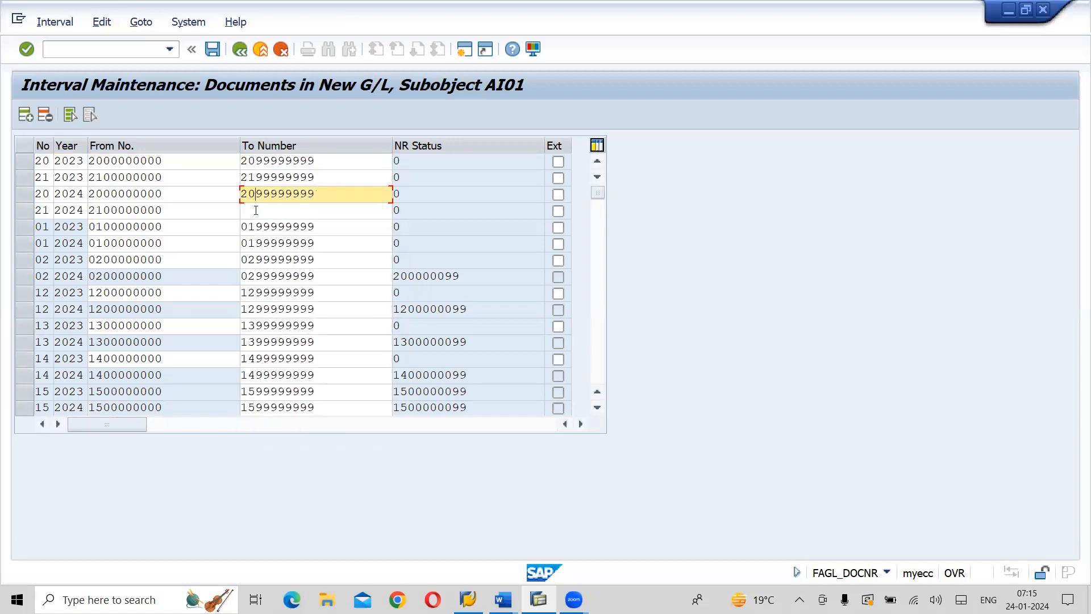
click(255, 210)
text(21)
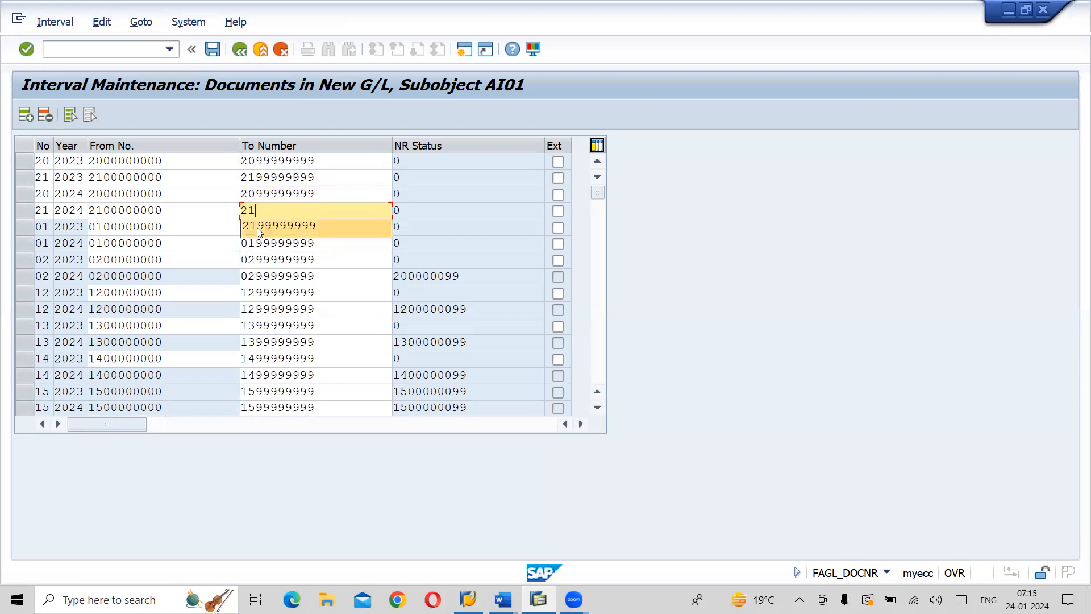
click(257, 227)
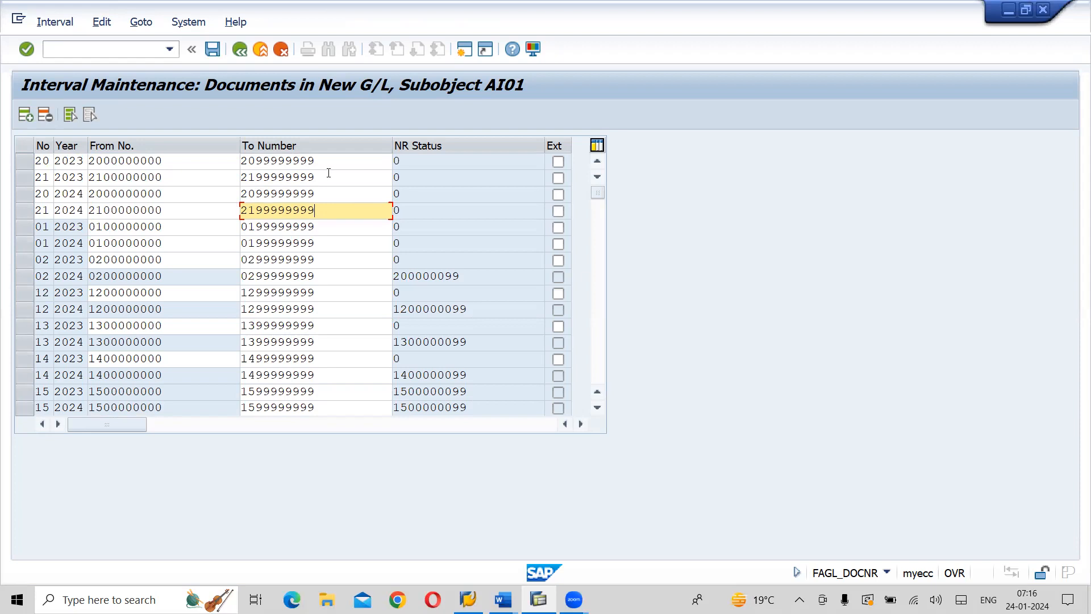
Save the general ledger view intervals of AI01, acknowledge the transport notice and return to the IMG structure
click(223, 57)
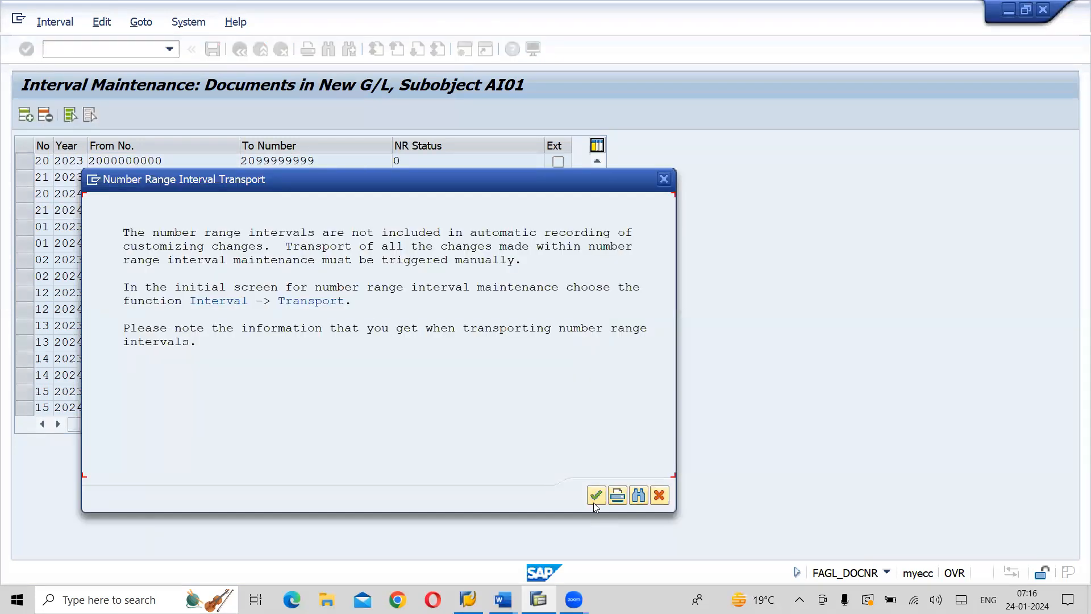
click(594, 502)
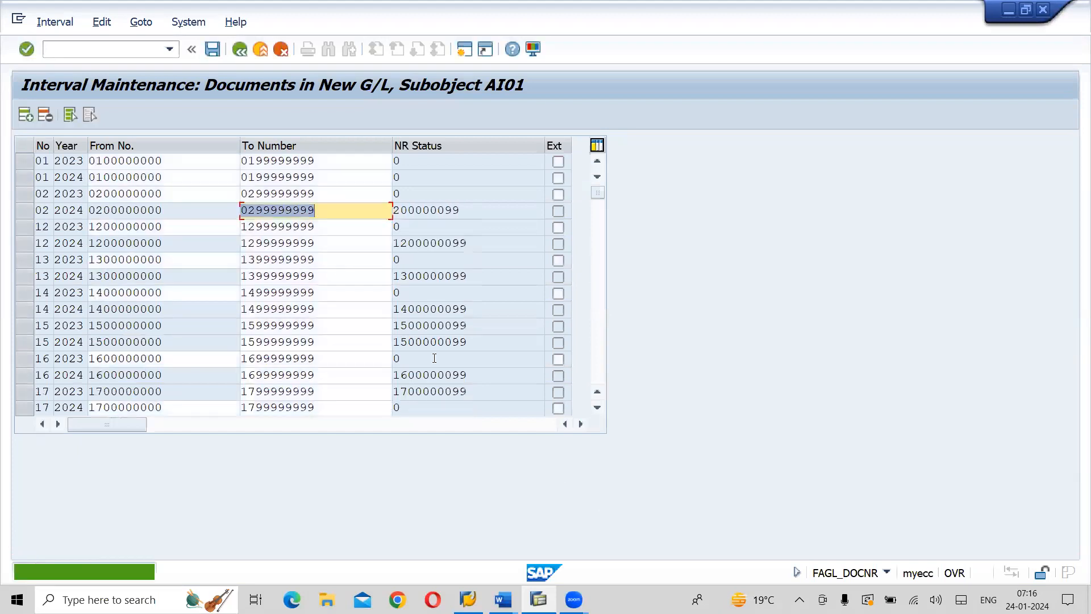
click(243, 61)
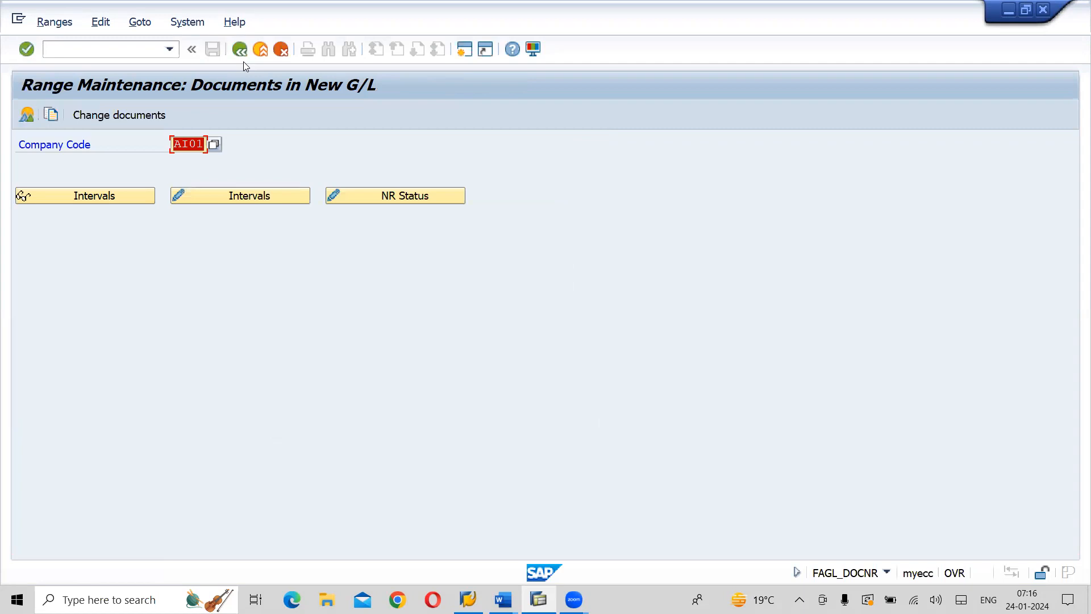
click(244, 62)
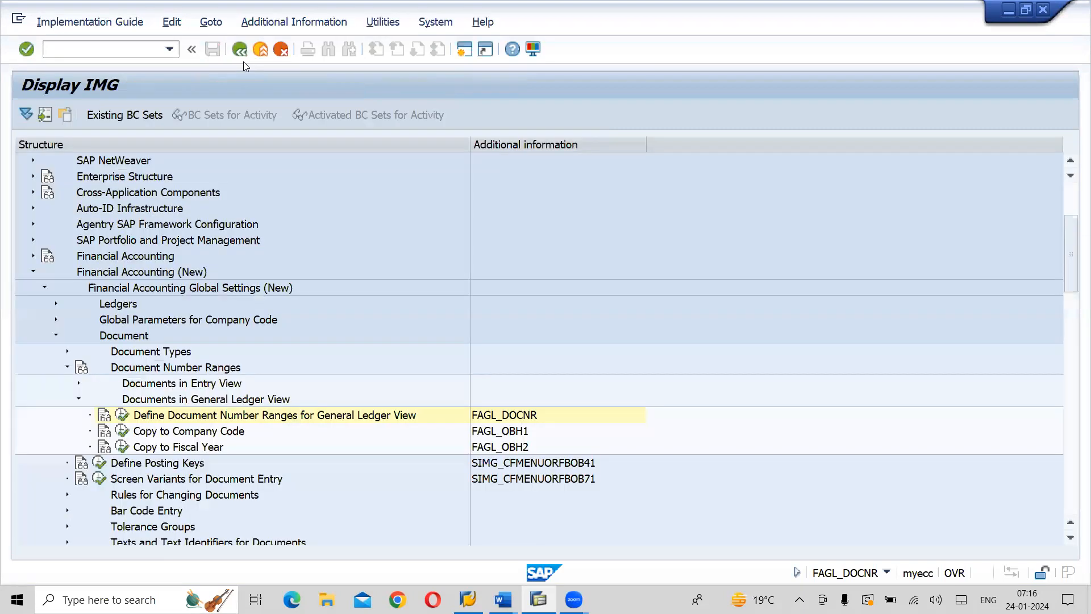
Collapse Documents in General Ledger View and display the entry view number range intervals of company code AI01 to check them
click(78, 399)
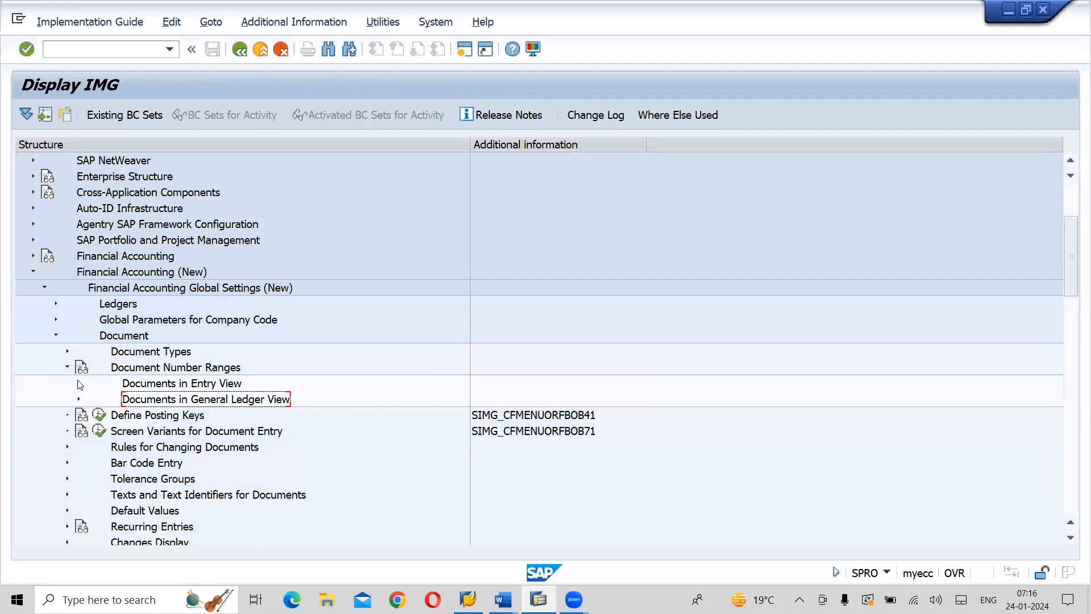
click(79, 384)
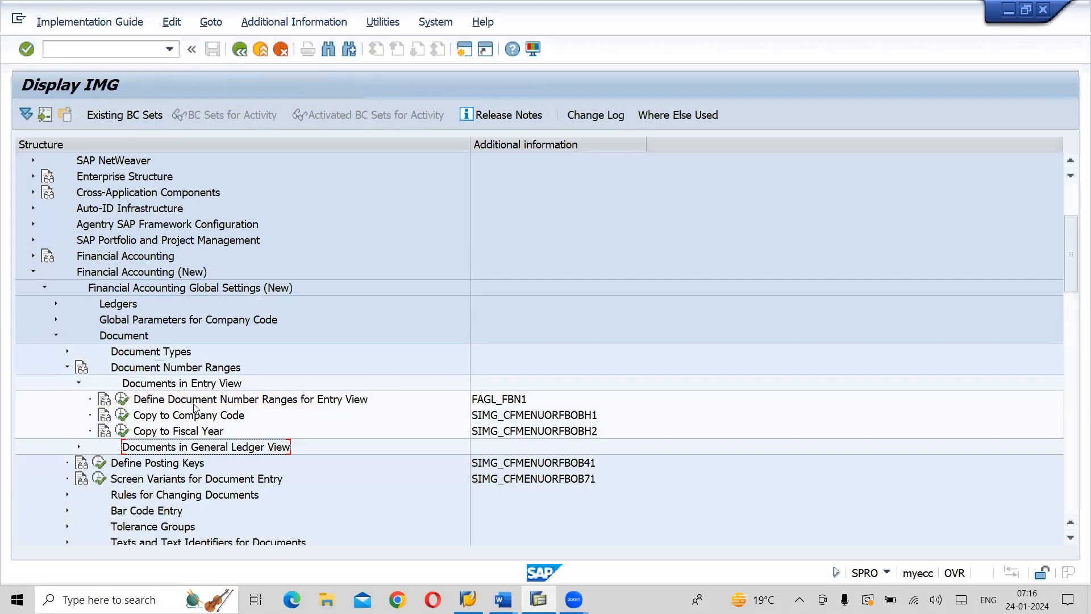
click(121, 399)
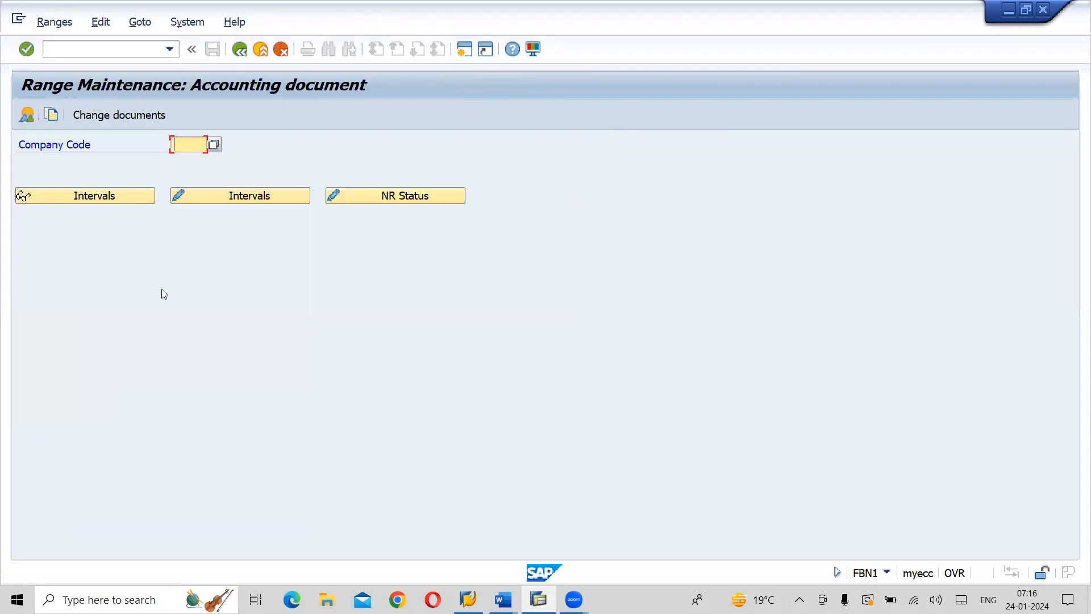
key(space)
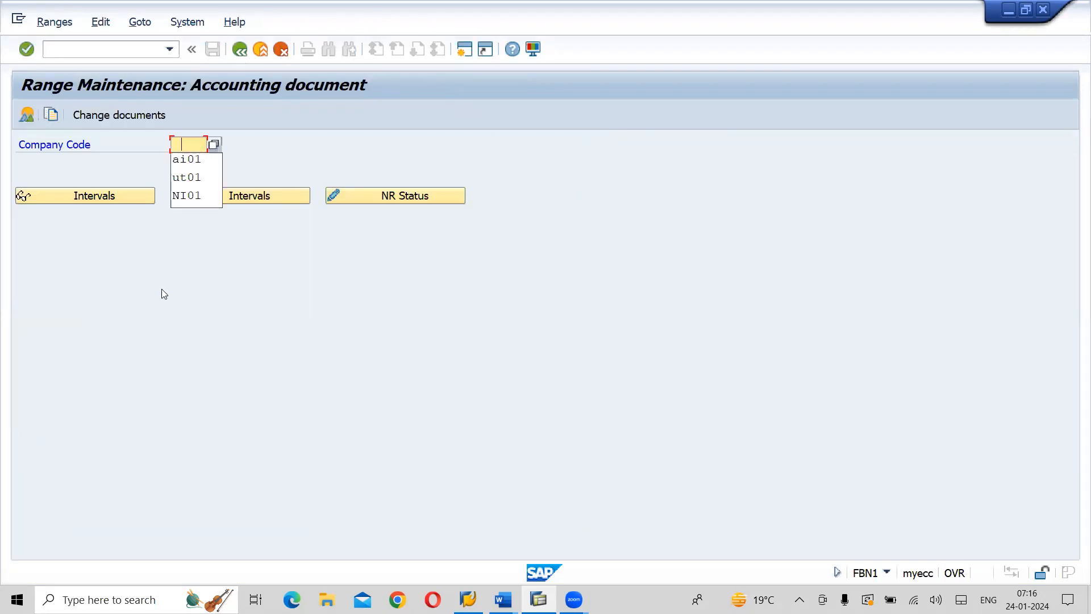
click(194, 161)
click(111, 195)
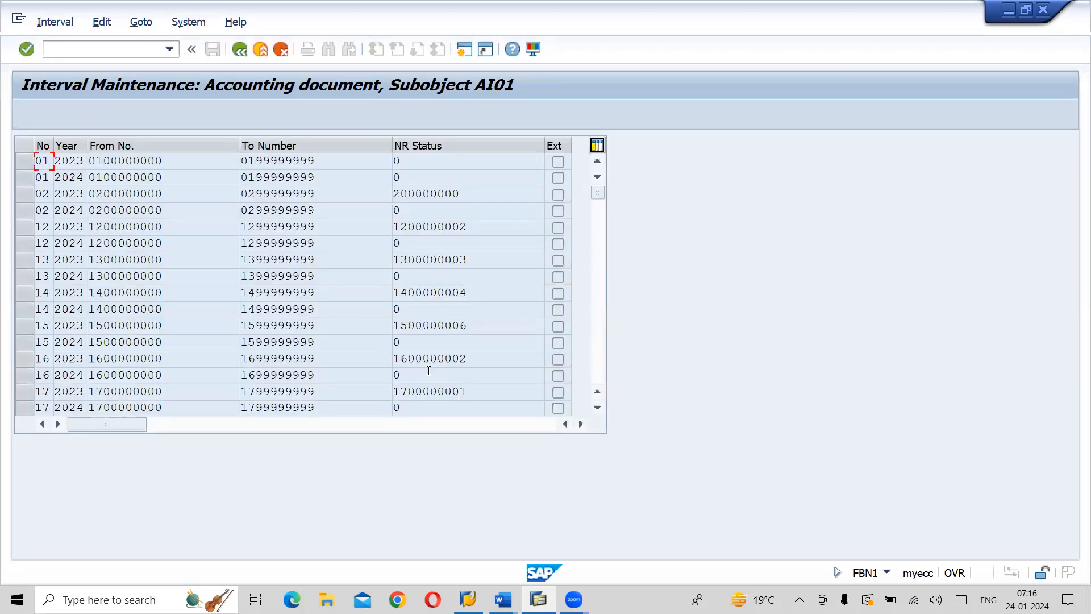
Examine the entry view intervals of AI01 for number ranges 20 and 21 and return to the range maintenance screen
click(596, 409)
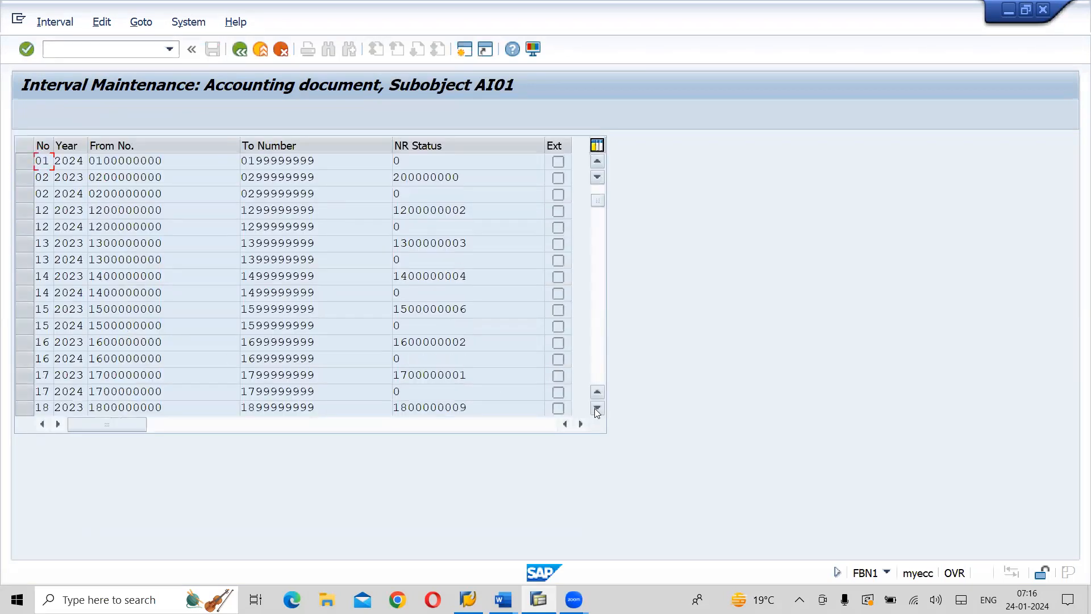
click(596, 409)
click(596, 409)
click(596, 409)
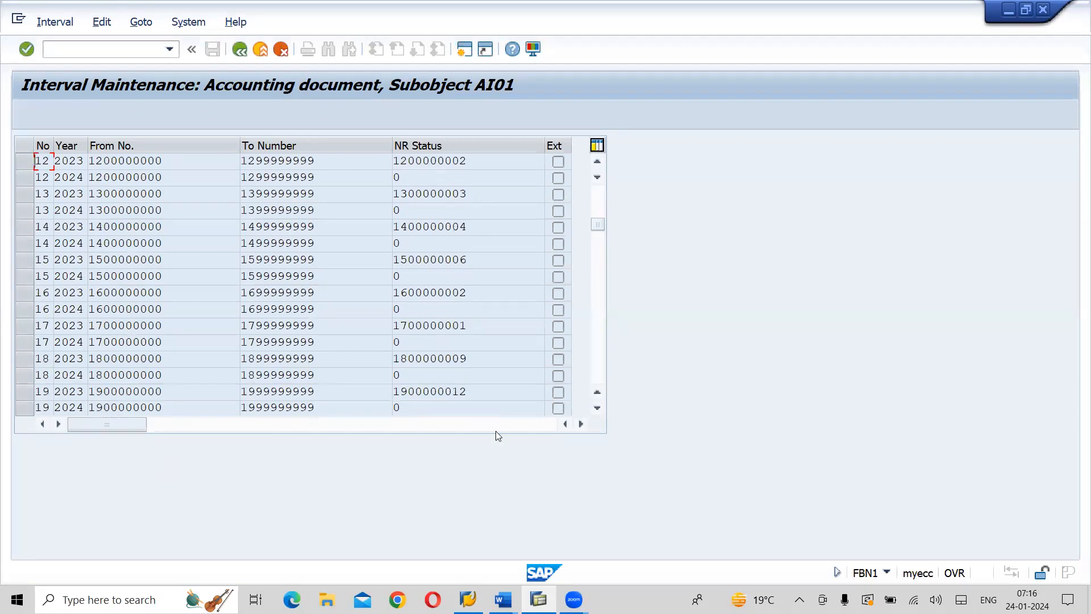
click(597, 409)
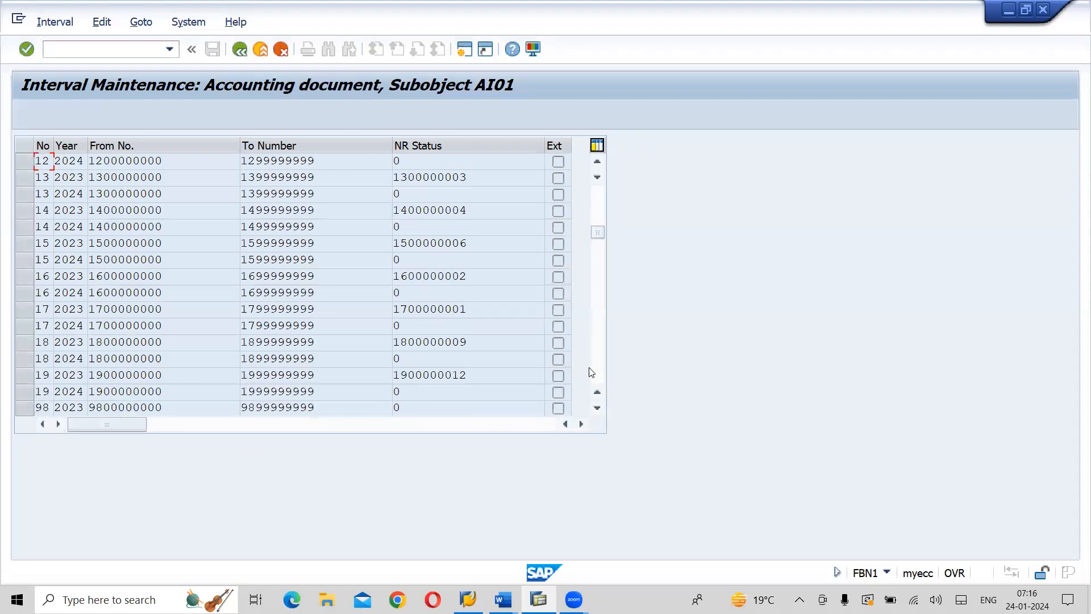
click(603, 371)
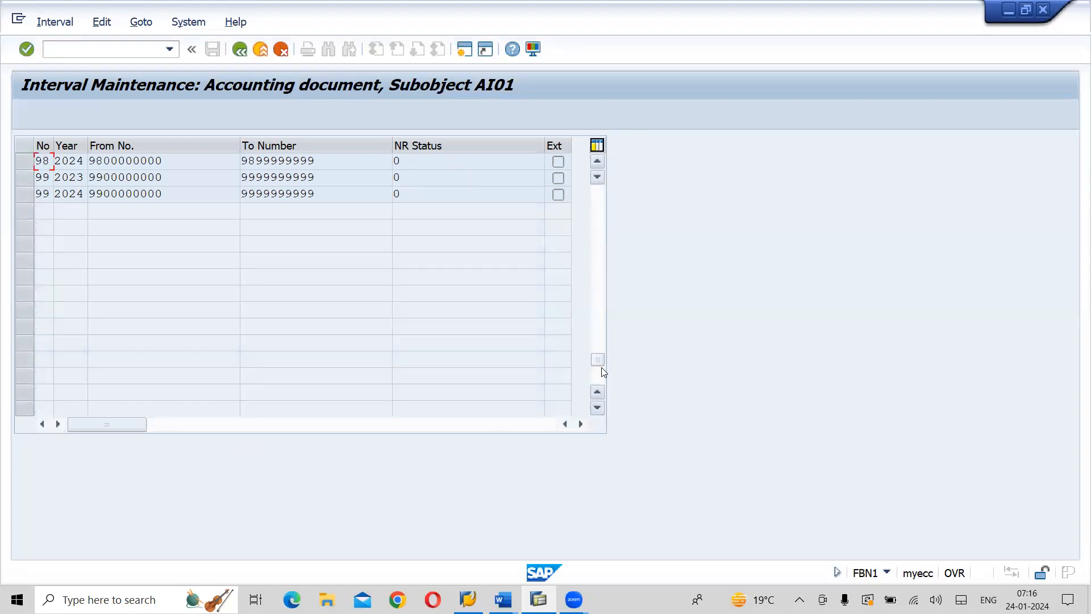
click(596, 163)
click(597, 164)
click(597, 162)
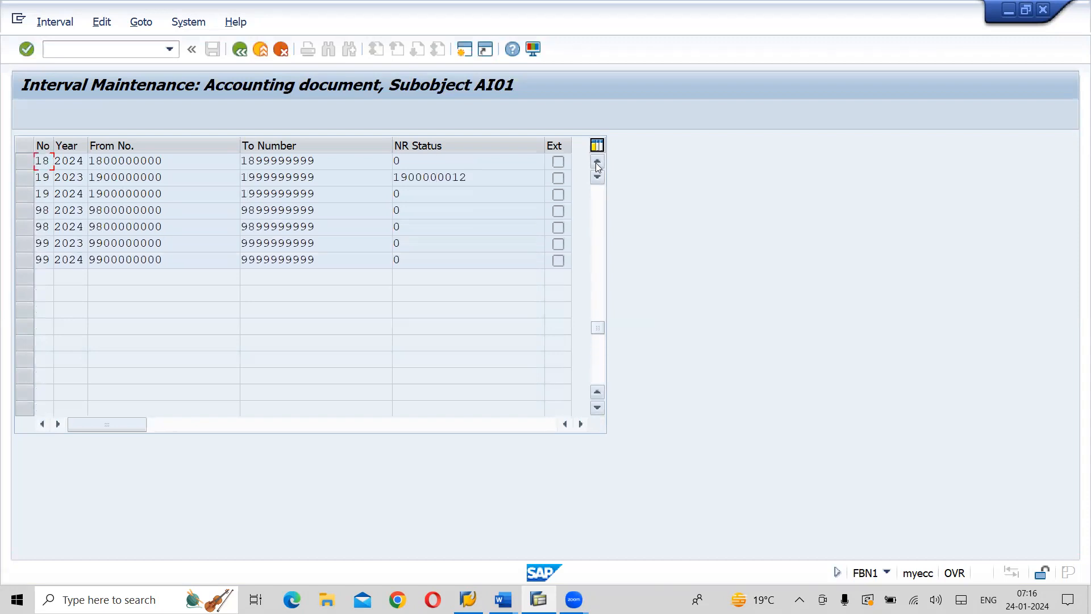
click(243, 59)
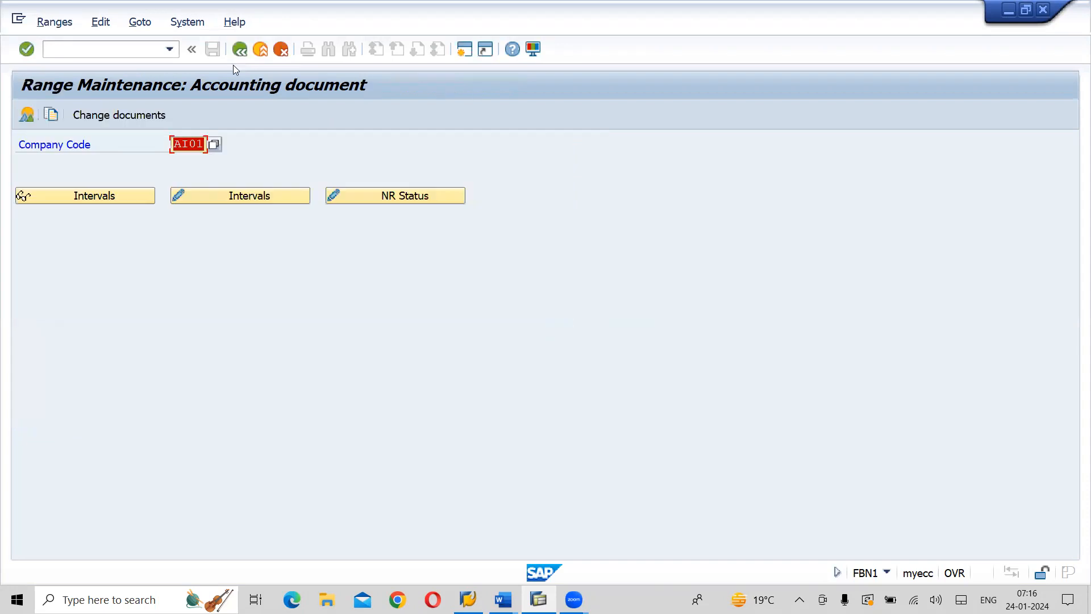
Open the AI01 entry view intervals for editing and insert four blank interval rows
click(221, 194)
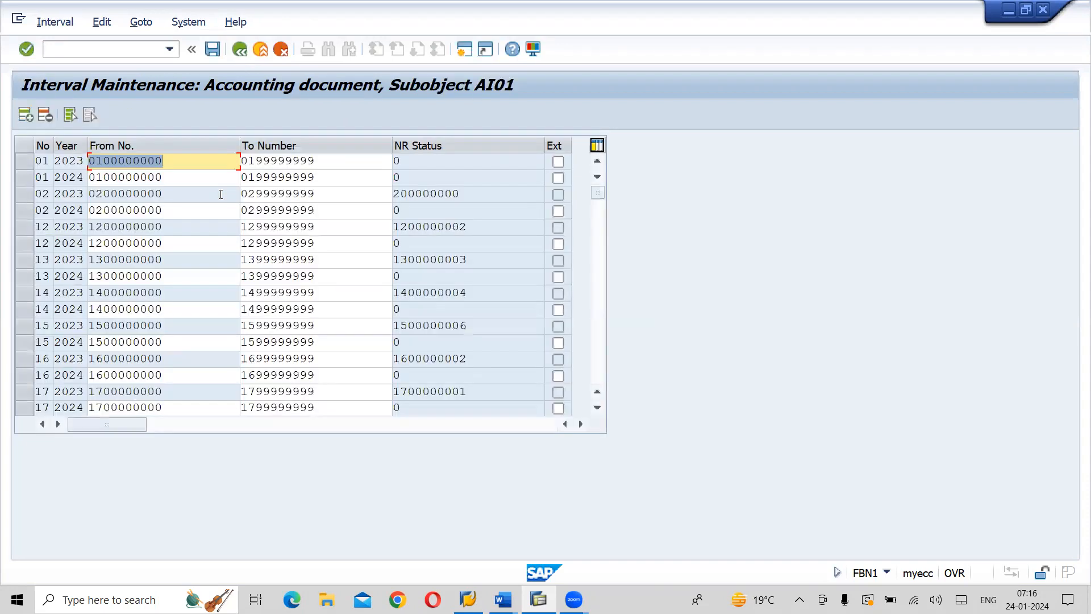
click(598, 356)
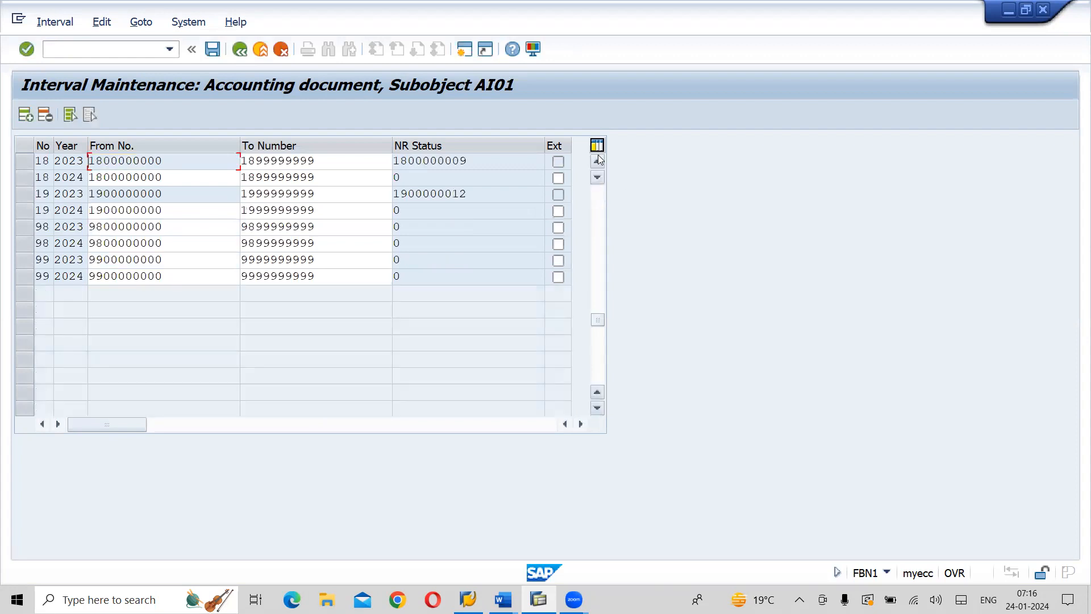
click(601, 203)
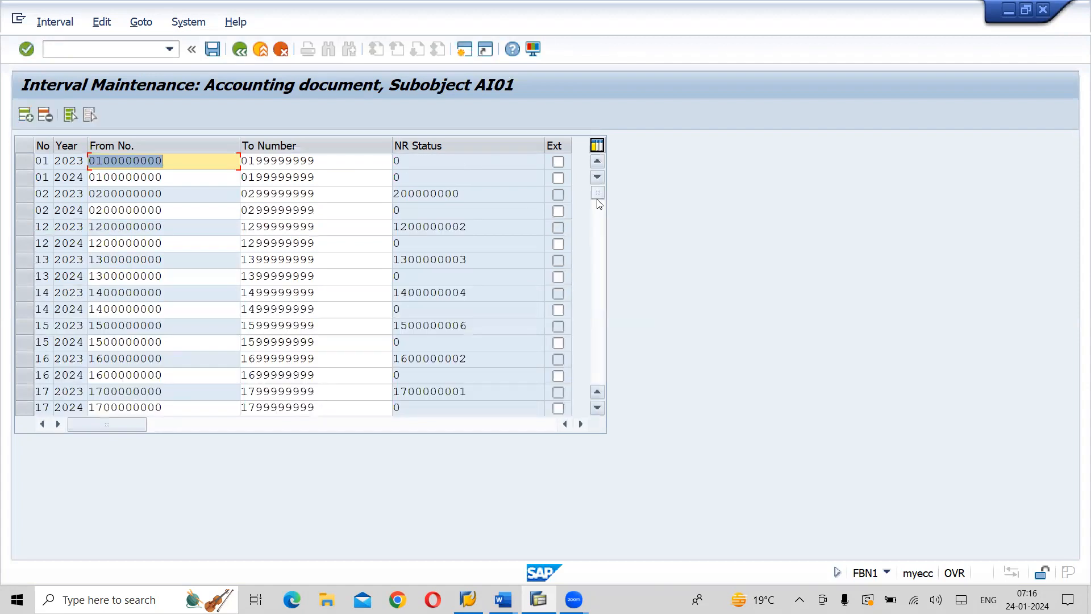
click(25, 115)
click(25, 115)
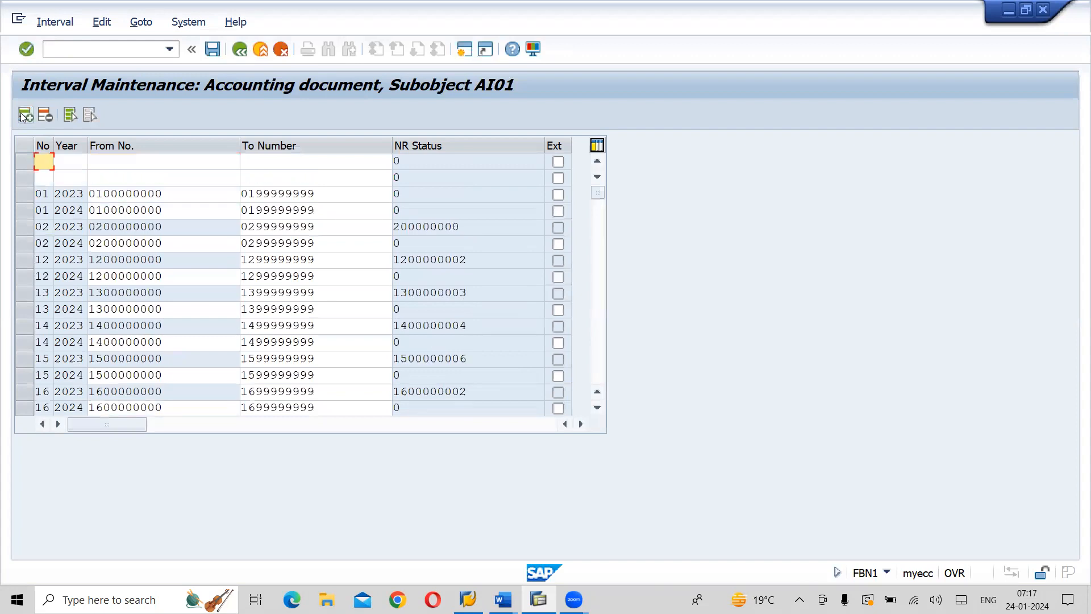
click(25, 115)
click(25, 116)
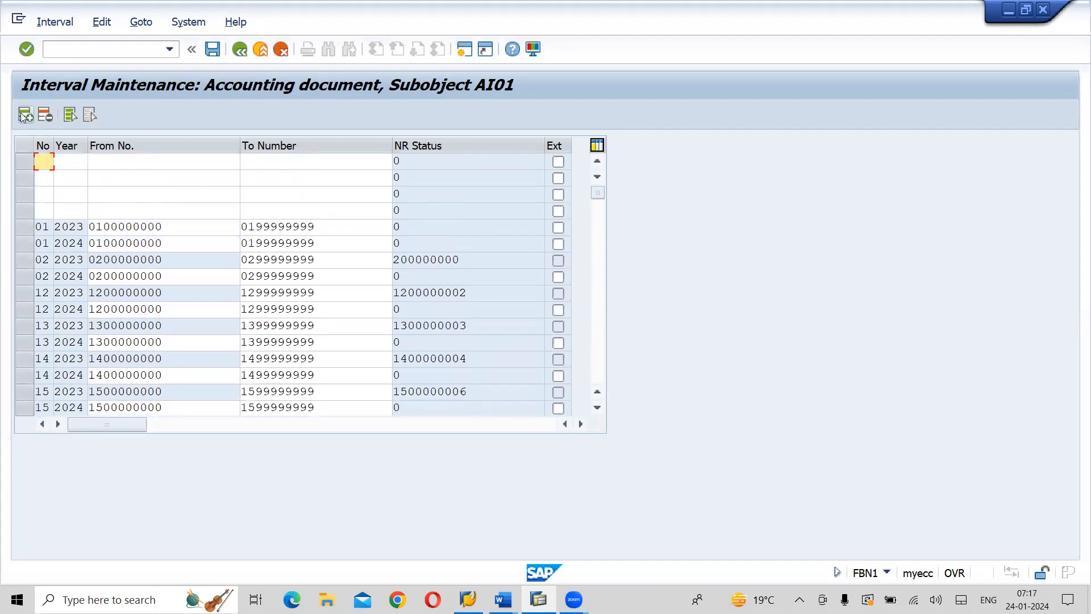
Number the four new interval rows 20, 21, 20 and 21
key(space)
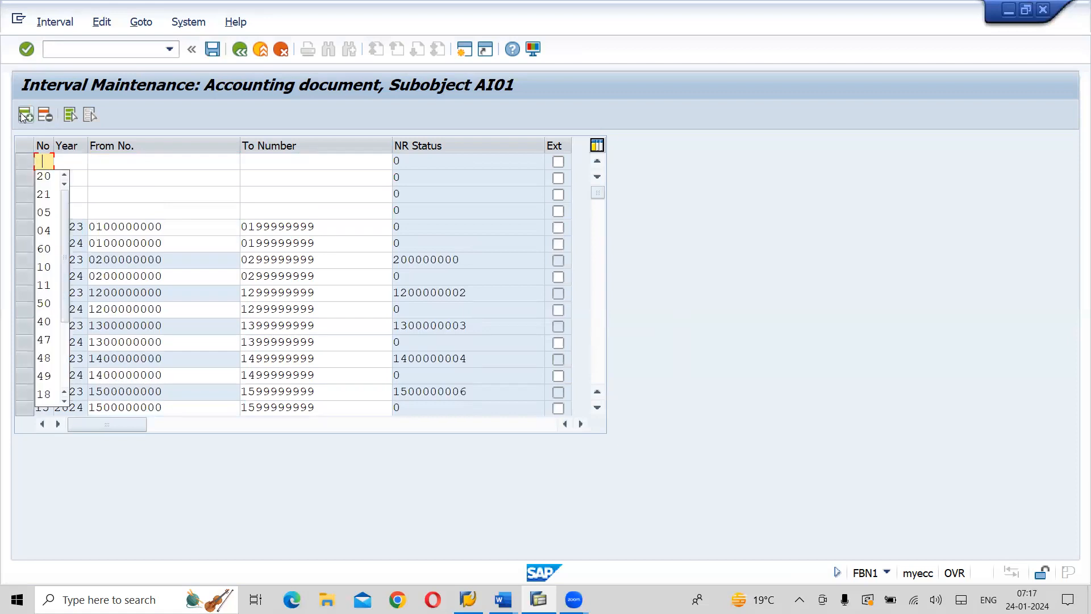
click(51, 187)
click(44, 181)
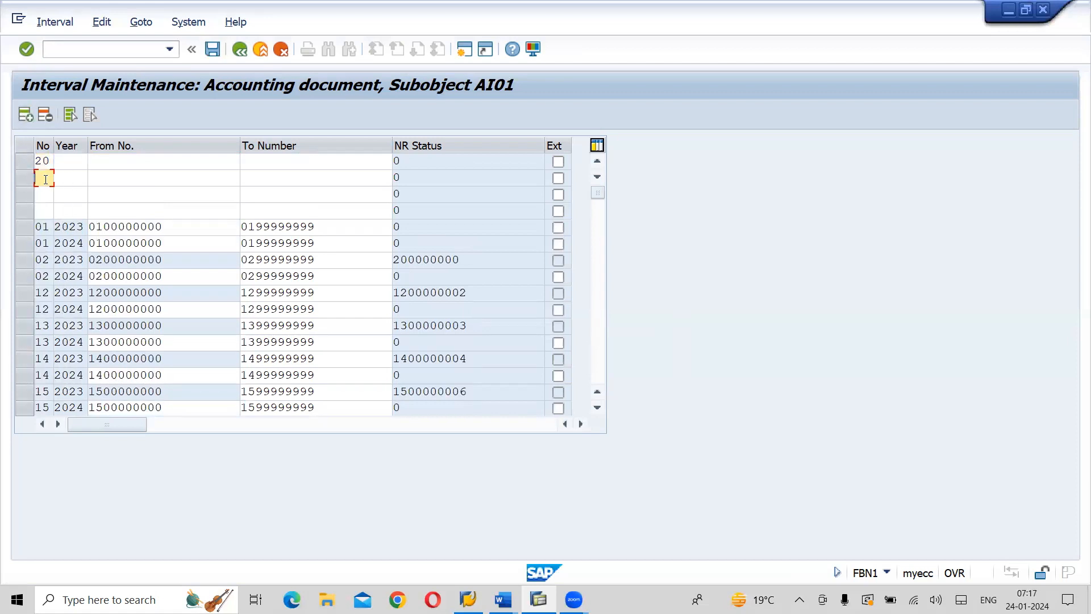
key(space)
click(46, 212)
click(48, 194)
key(space)
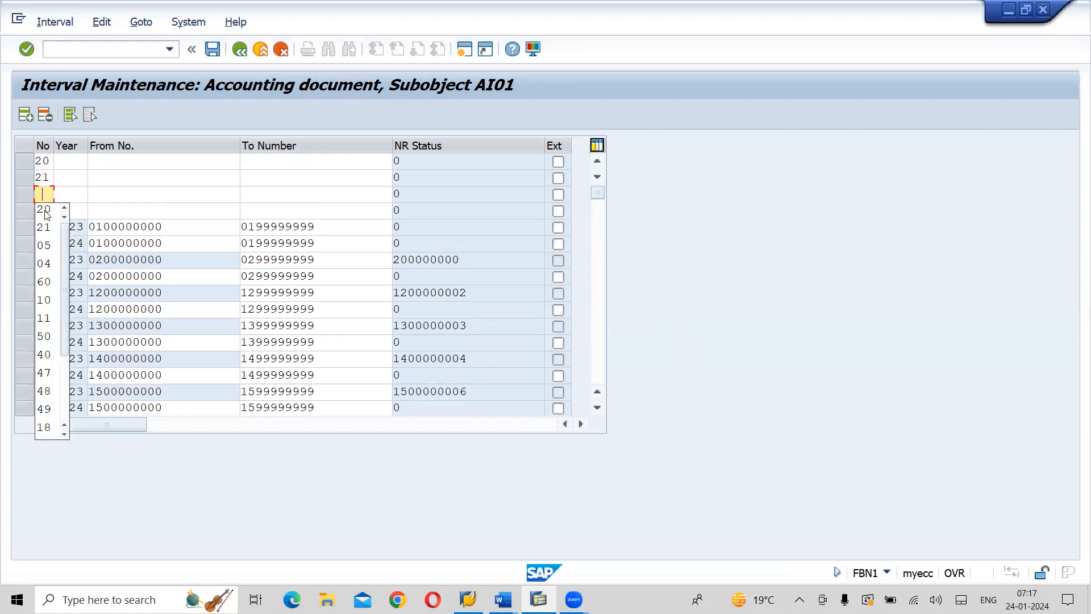
click(45, 211)
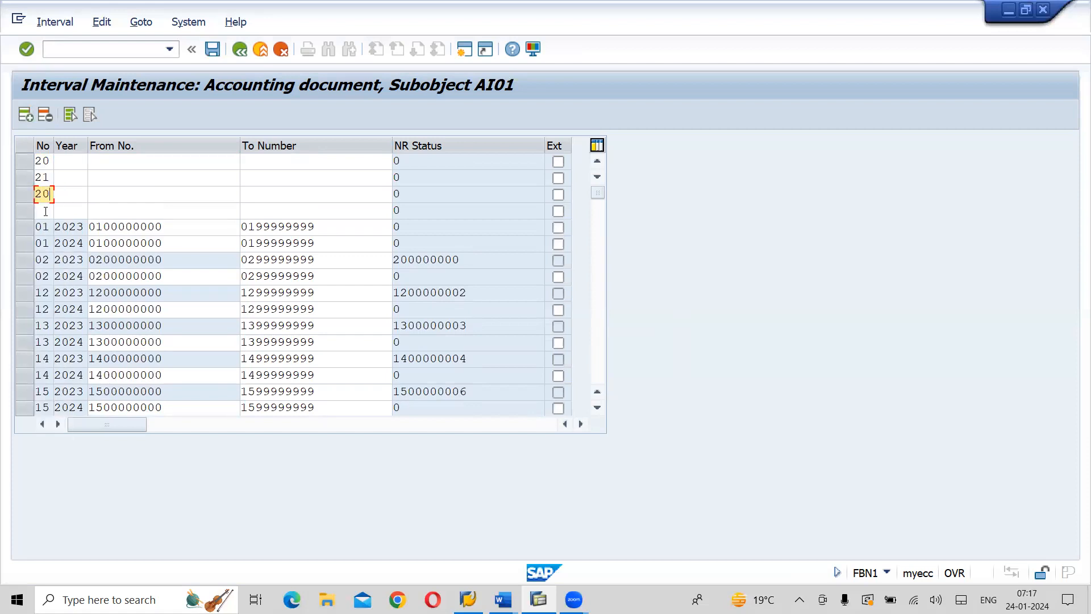
click(44, 210)
key(space)
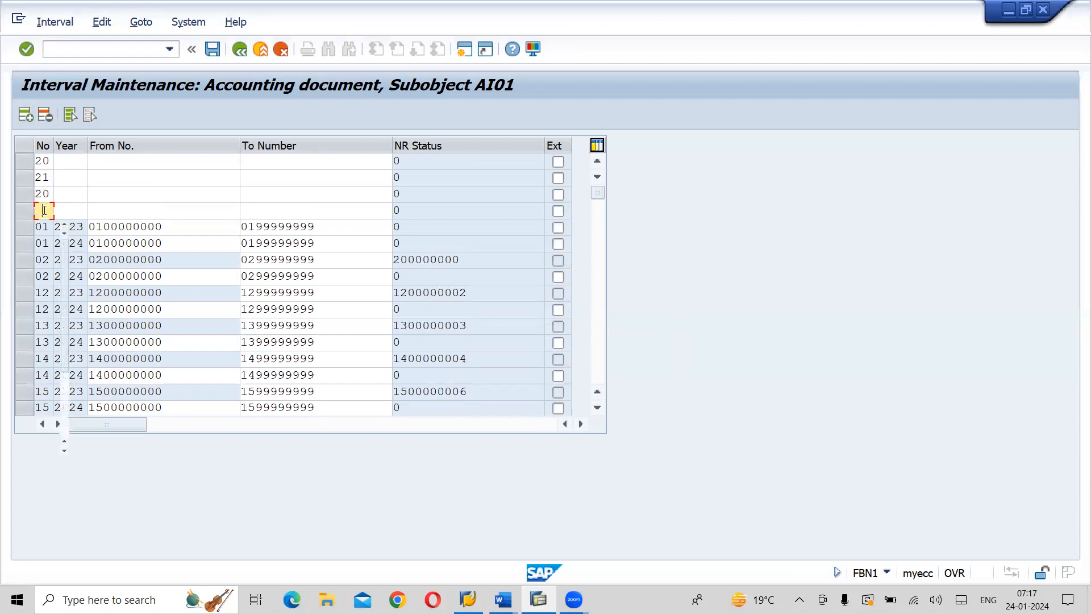
click(46, 243)
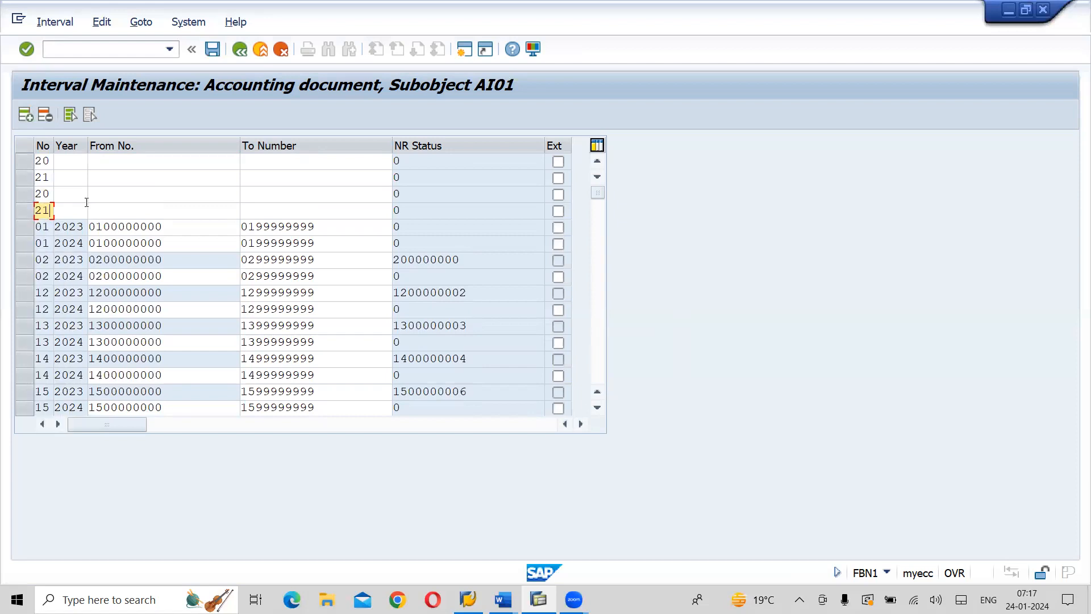
Set the year to 2023 for the first pair of ranges 20 and 21 and to 2024 for the second pair
click(79, 162)
key(space)
click(73, 195)
click(73, 176)
key(space)
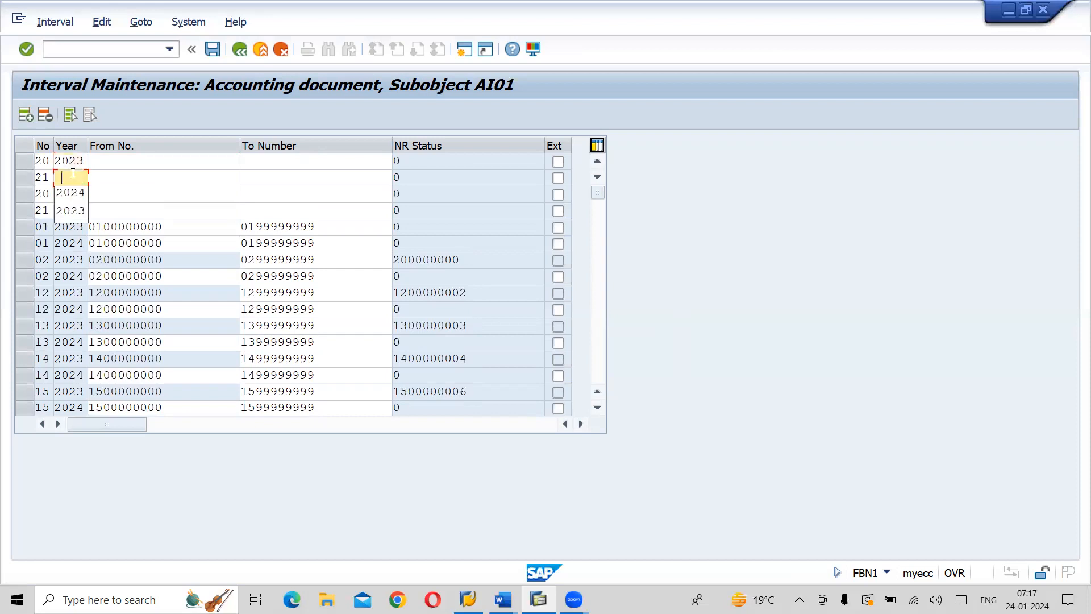
click(72, 211)
click(73, 194)
key(space)
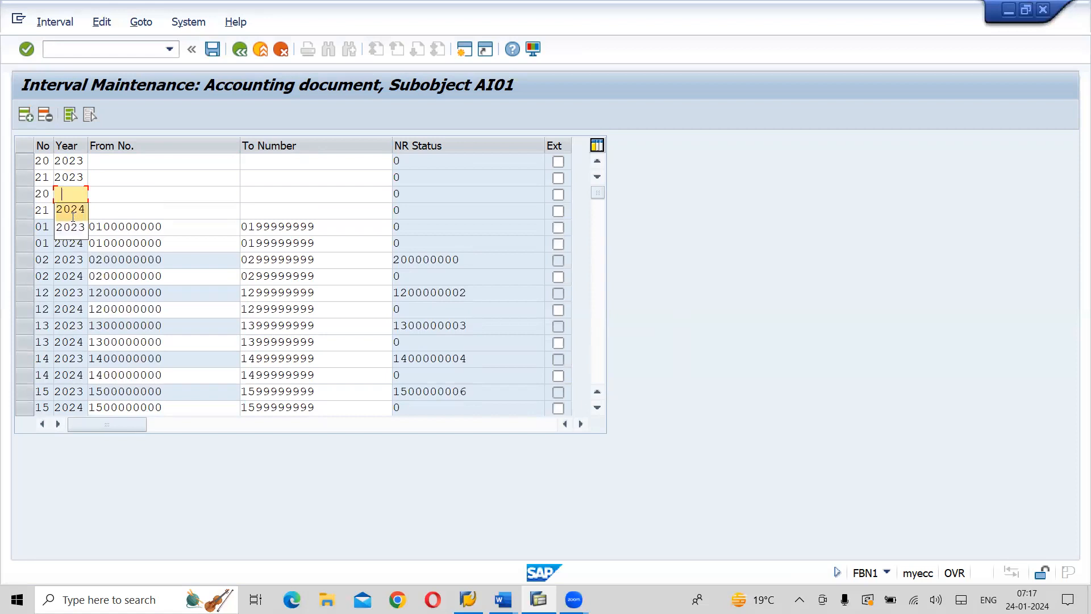
click(72, 214)
click(74, 210)
key(space)
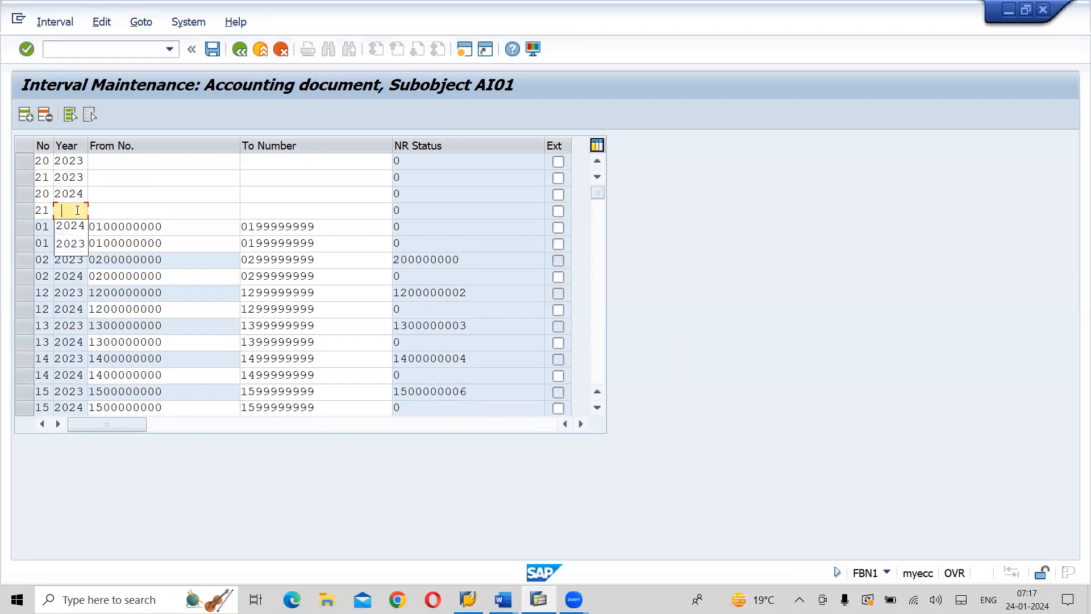
click(78, 228)
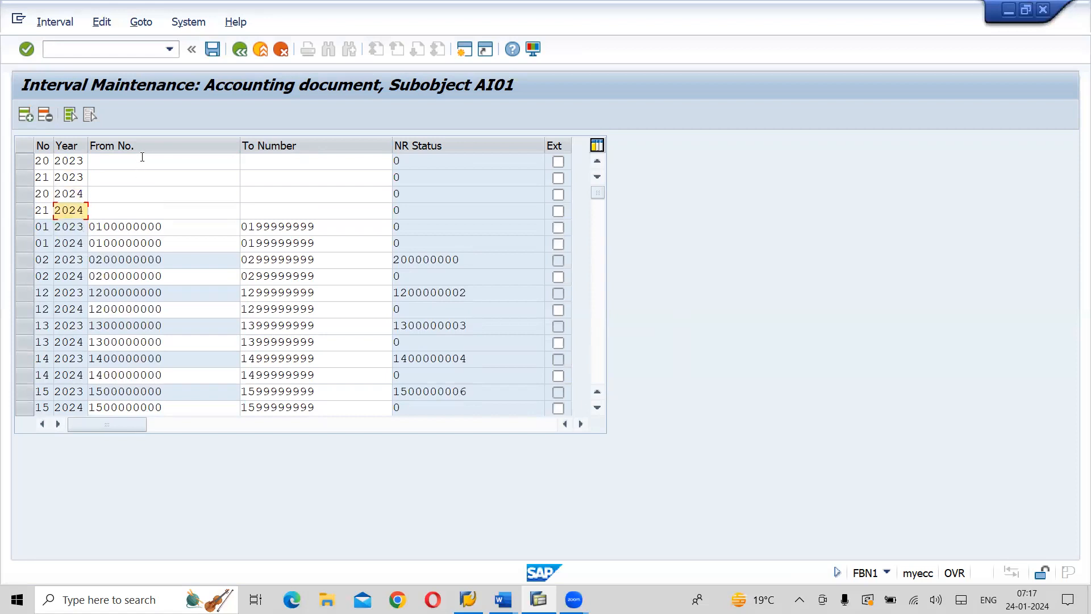
click(142, 157)
key(space)
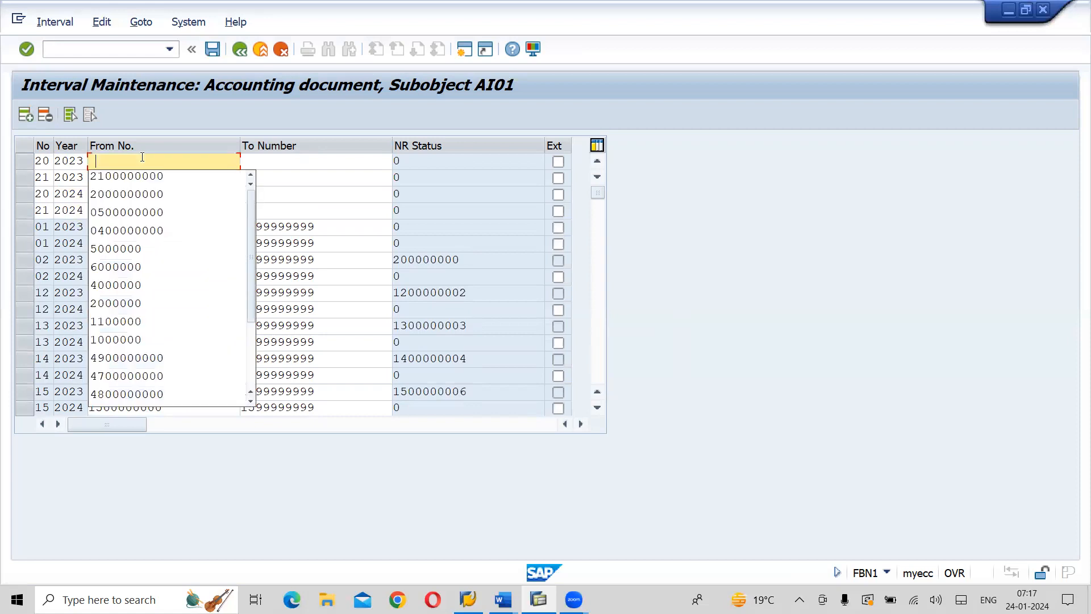
click(128, 194)
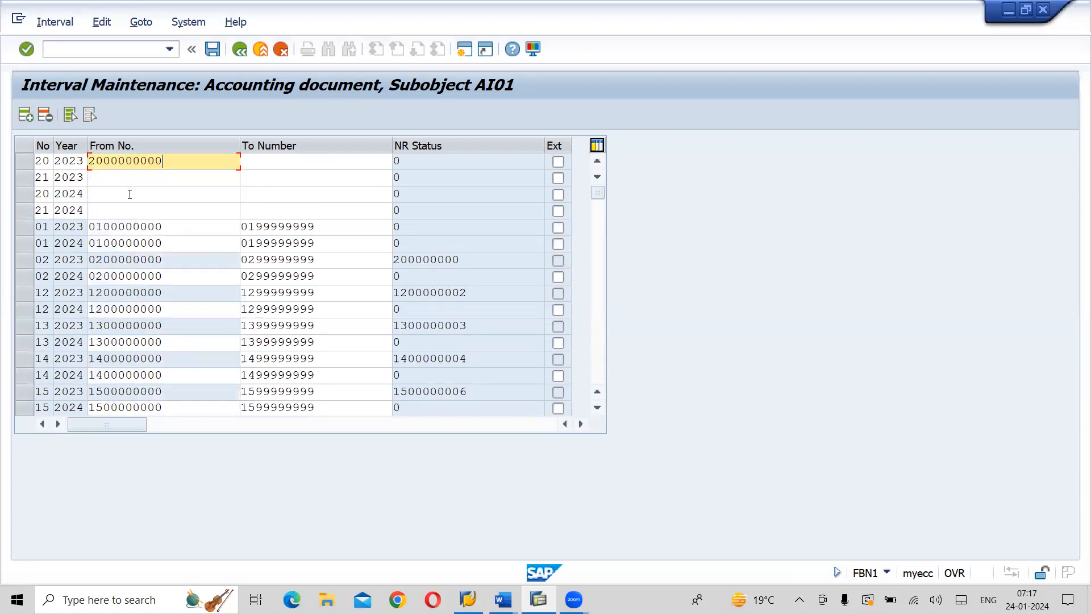
click(275, 163)
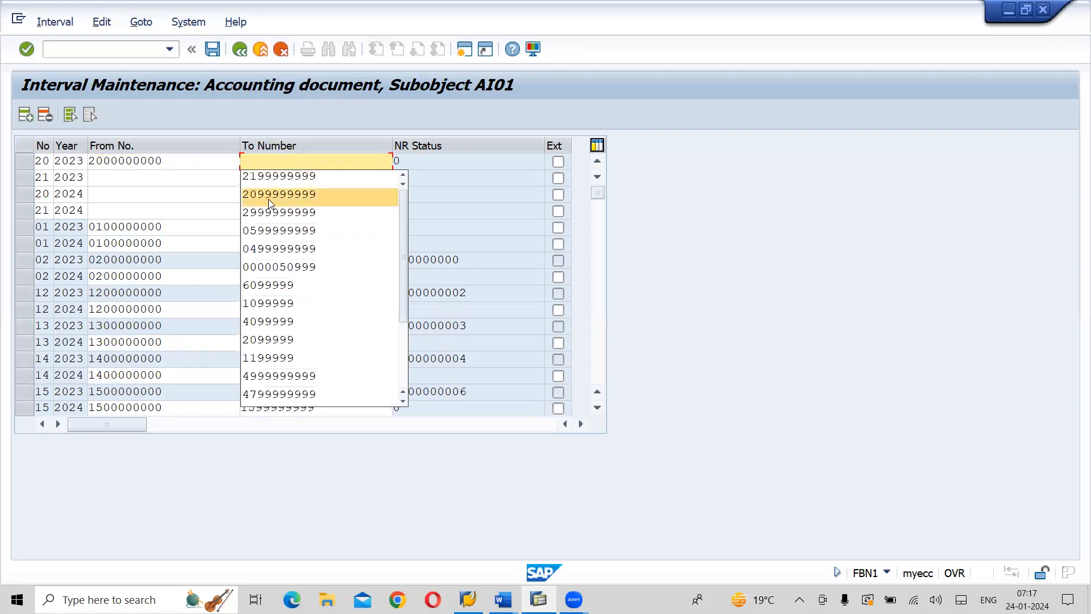
click(268, 199)
click(147, 176)
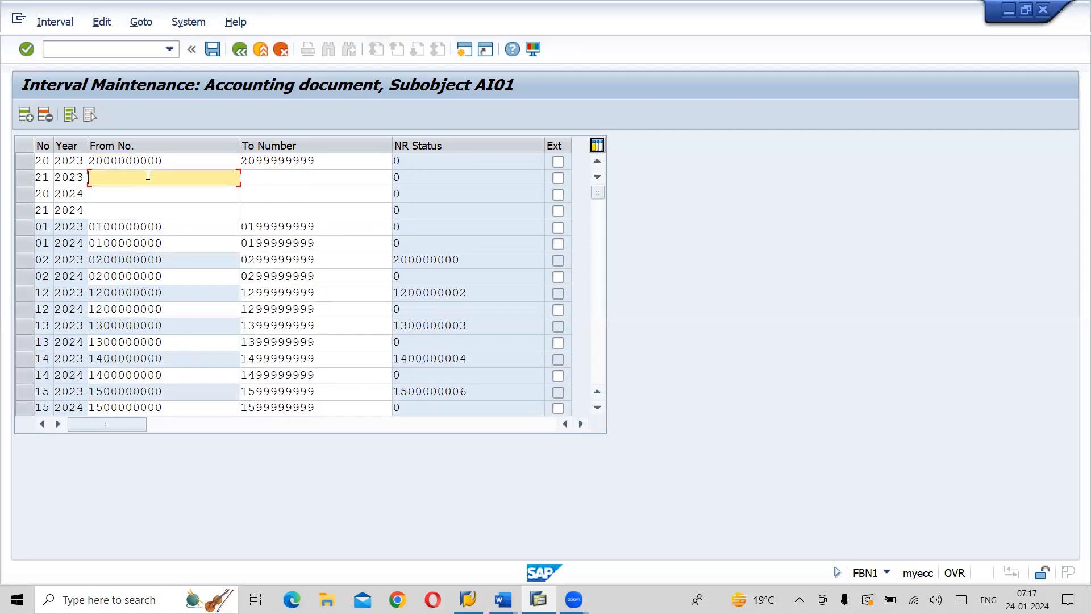
click(143, 194)
click(301, 178)
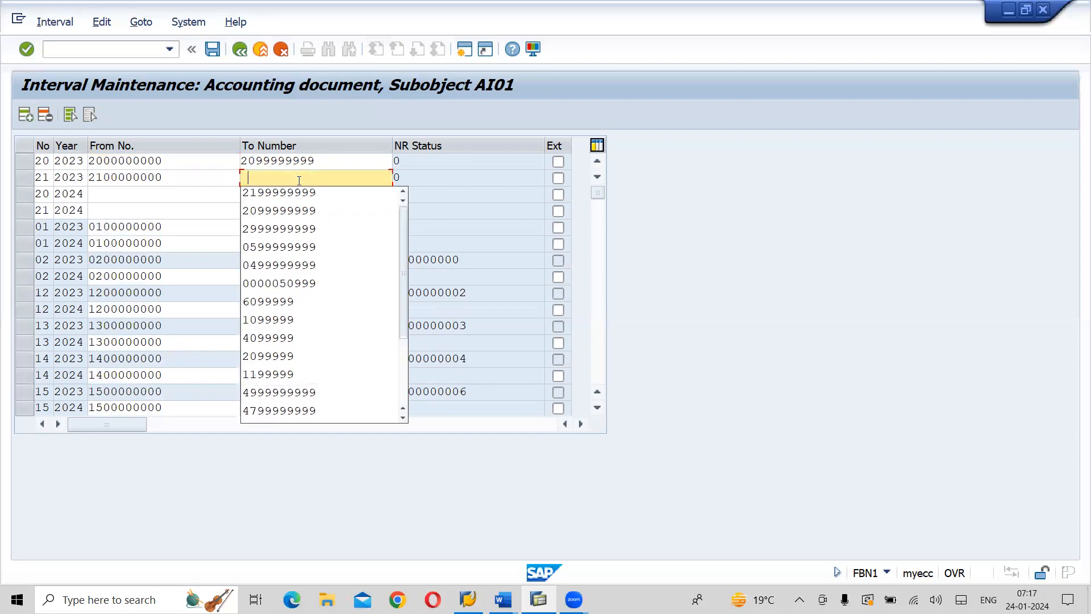
click(286, 196)
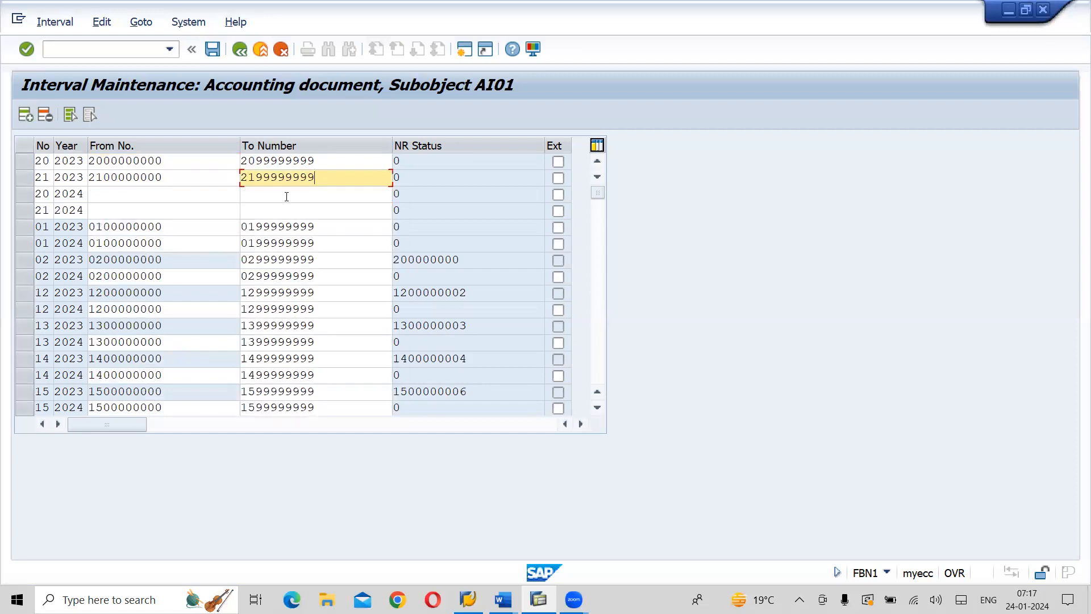
click(168, 194)
click(140, 229)
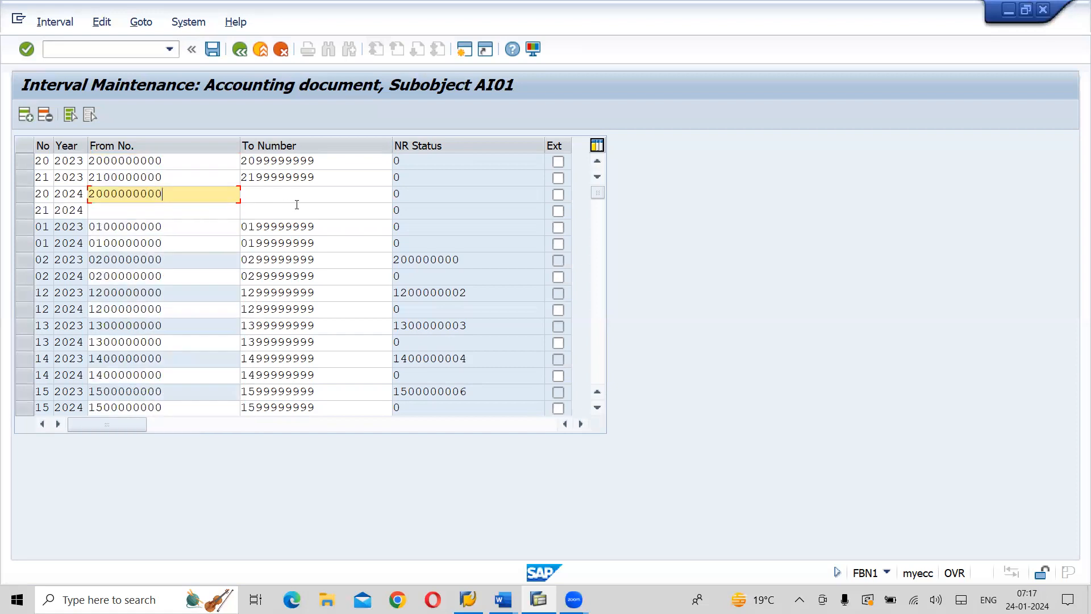
click(291, 195)
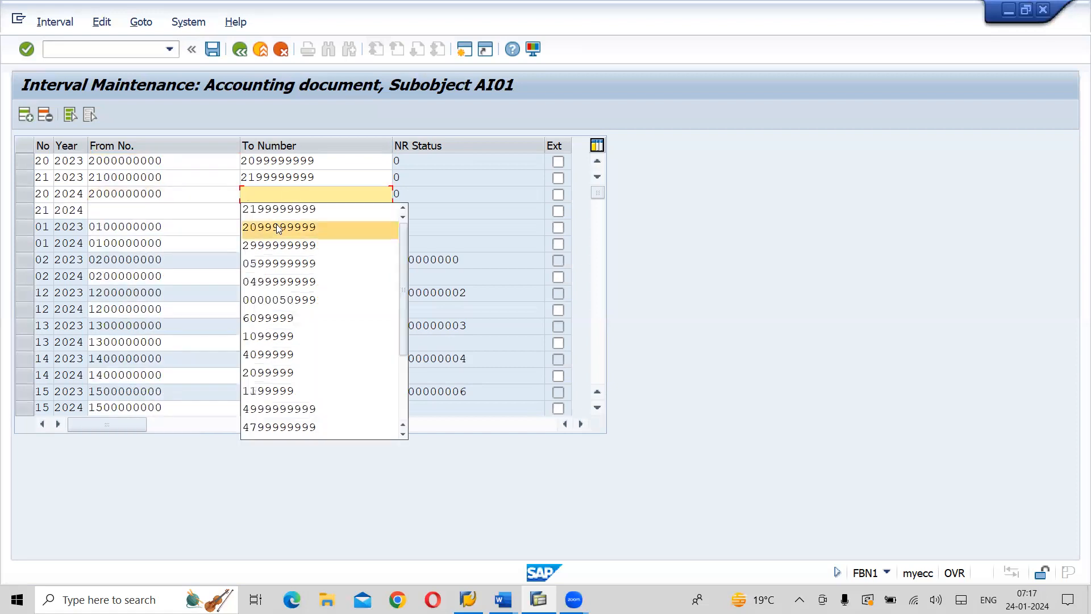
click(277, 226)
click(149, 212)
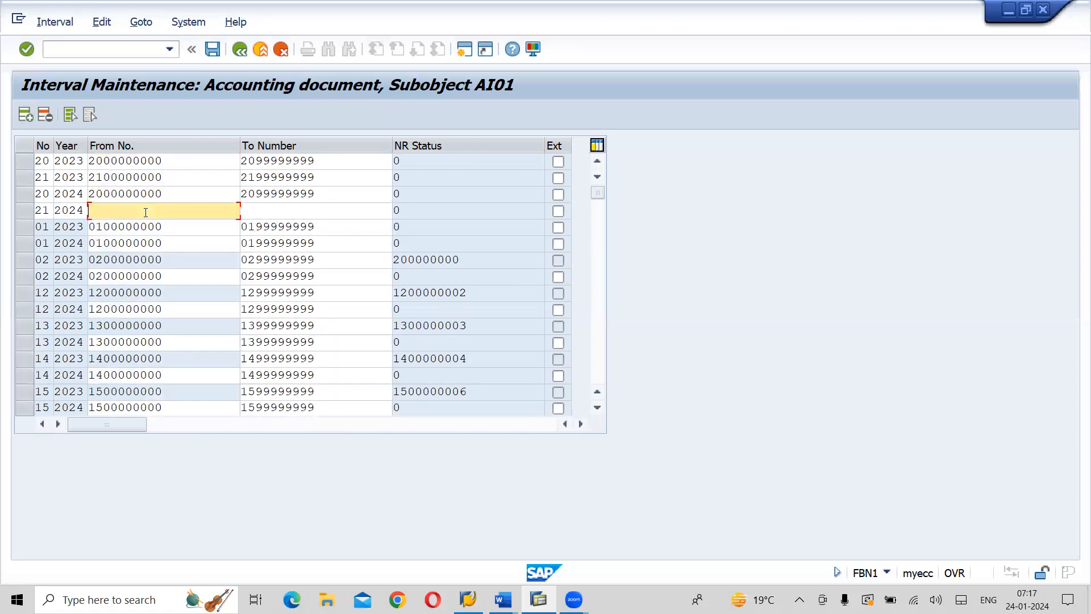
click(136, 225)
click(258, 213)
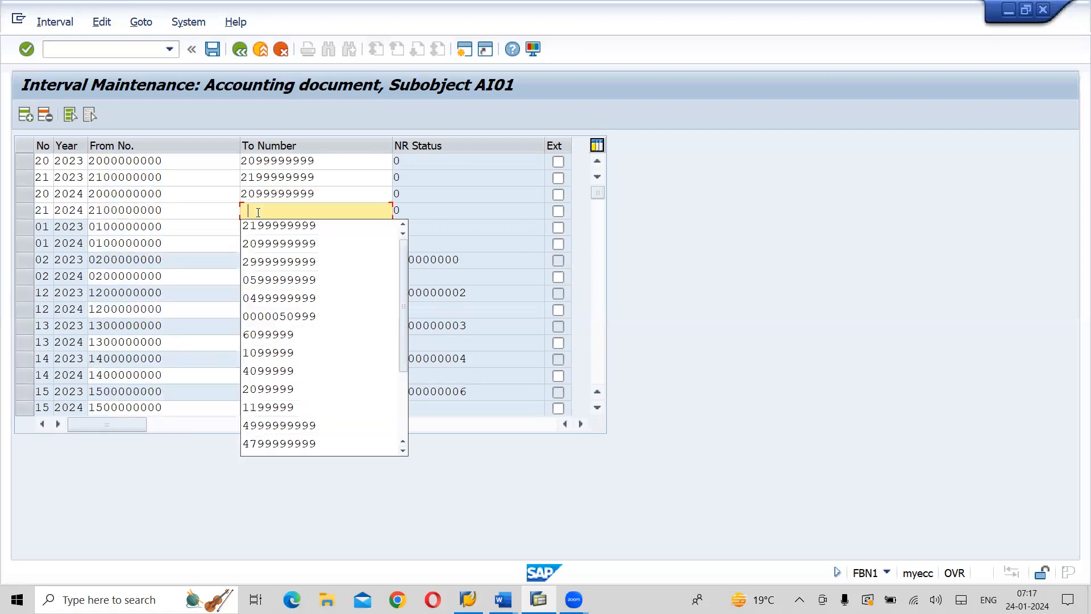
click(257, 224)
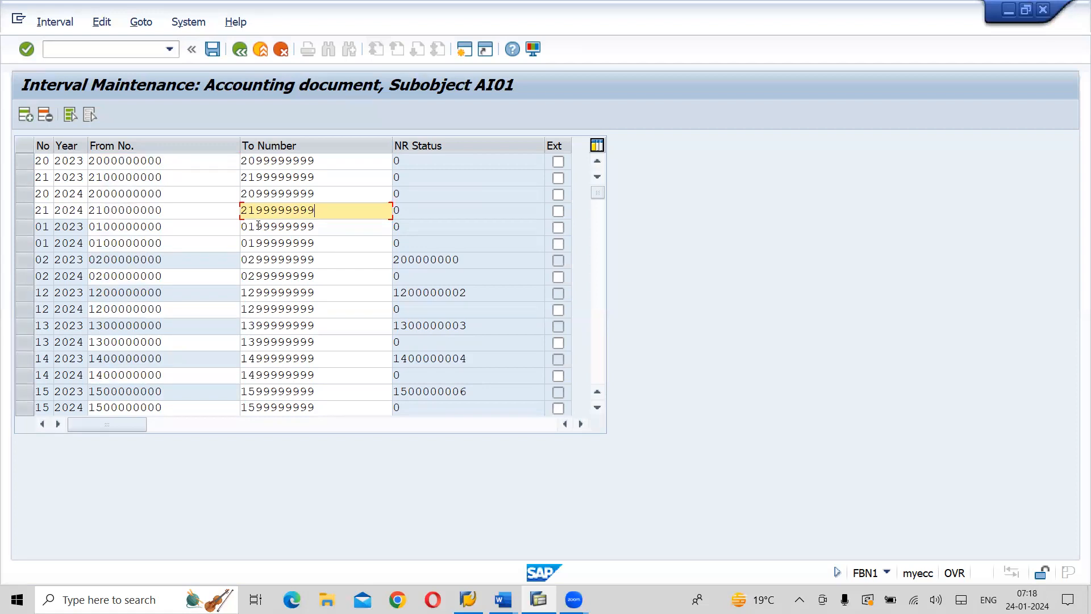
Save the entry view intervals of AI01 and acknowledge the number range transport notice
scroll(259, 225, down, 1)
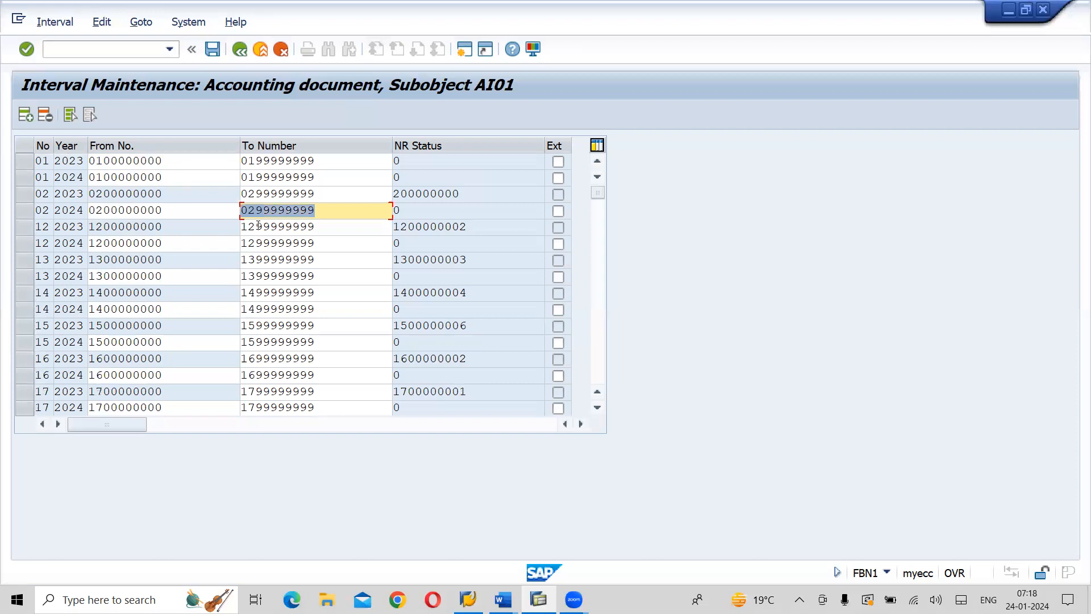
click(217, 60)
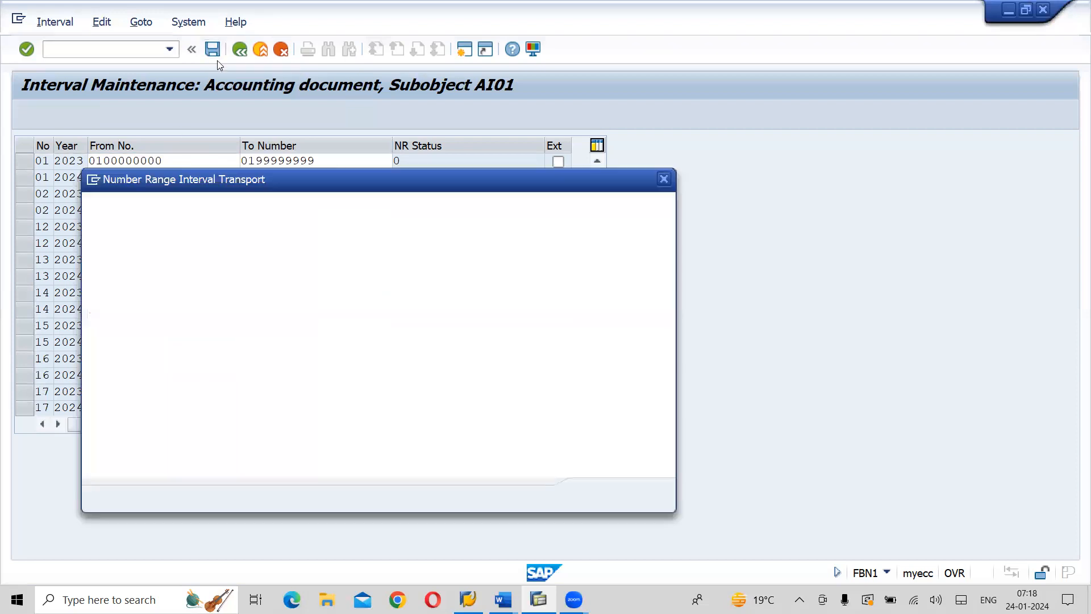
click(596, 495)
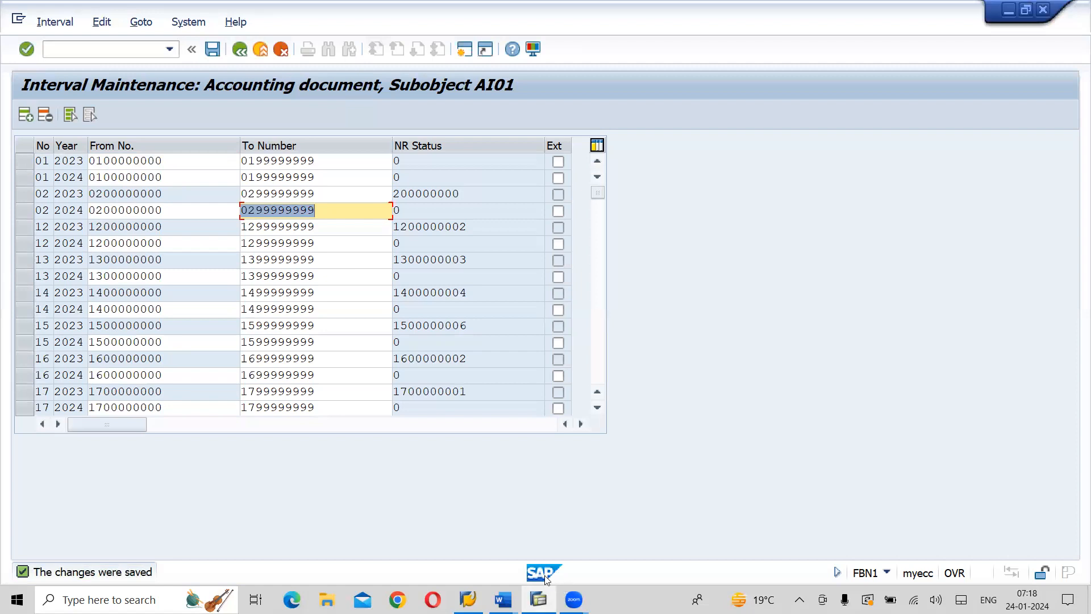
Switch to the SAP FI CO on S4 HANA notes in Word and consult the Automatic Payment to single Vendor section
key(alt+Tab)
key(alt+Tab)
key(alt+Tab)
key(alt+shift+Tab)
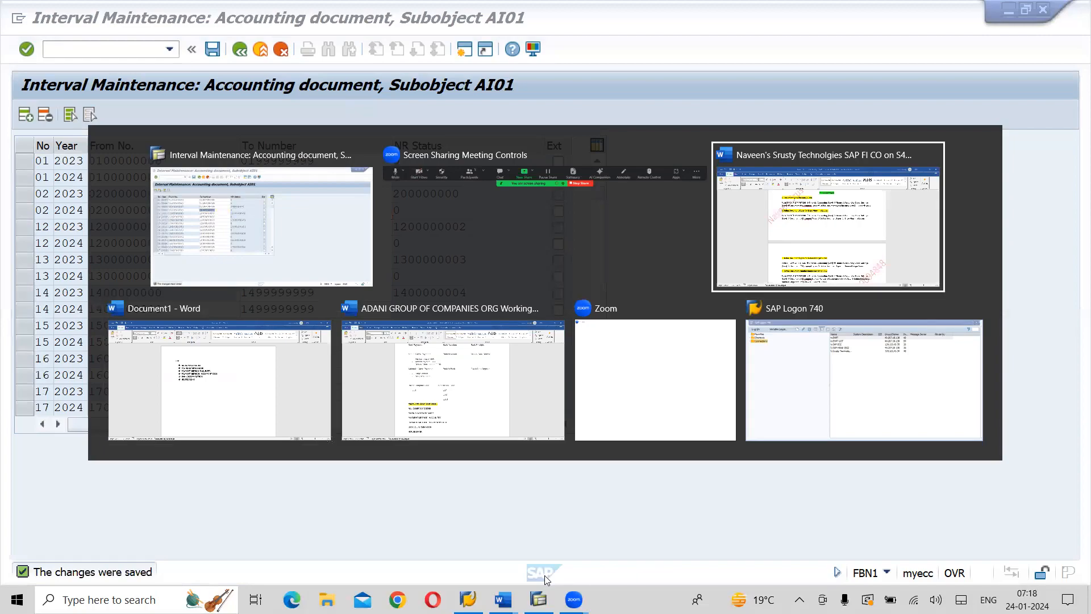
scroll(544, 578, down, 10)
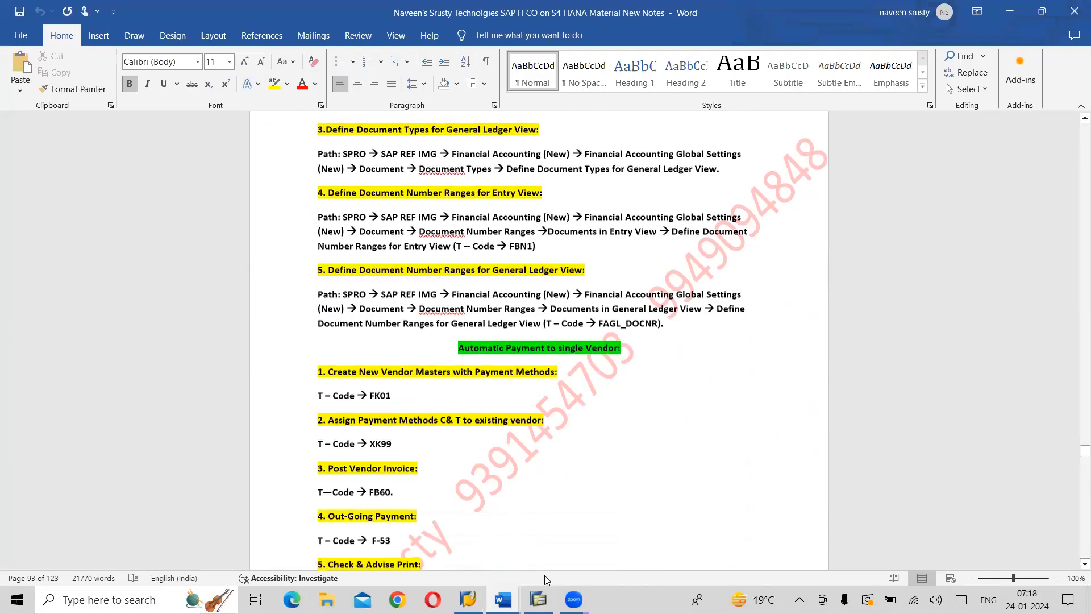
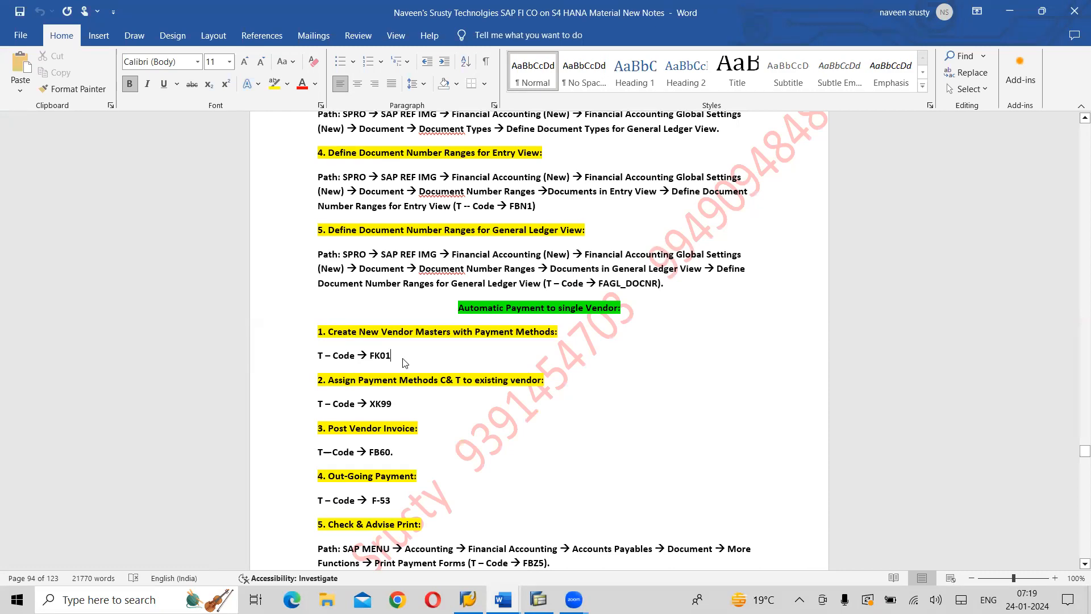
Switch back to SAP and open vendor creation with transaction FK01
key(alt+Tab)
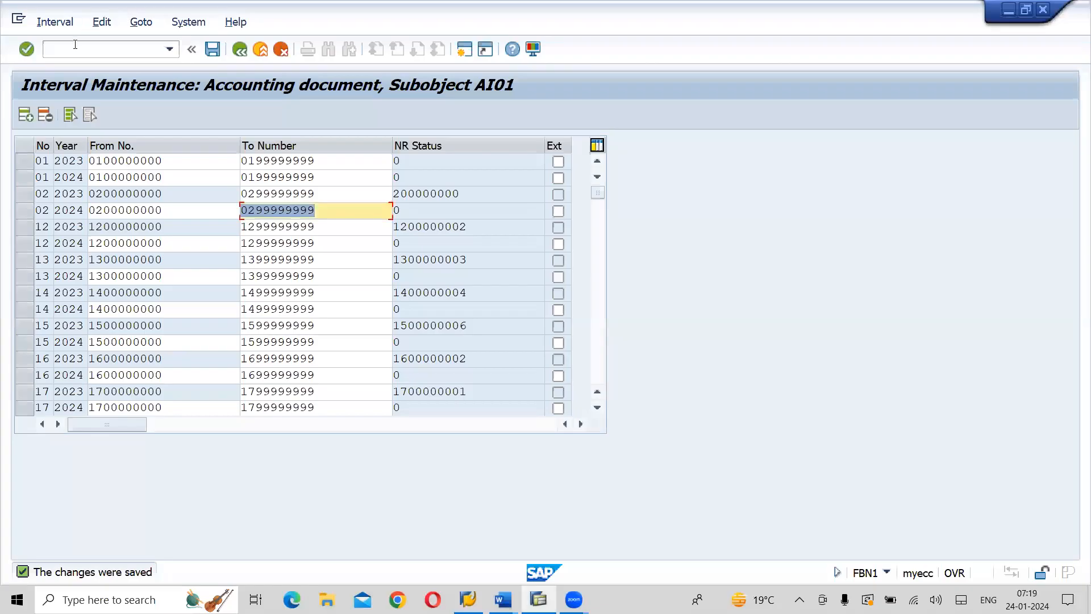
click(75, 44)
text(/NFK01)
key(Return)
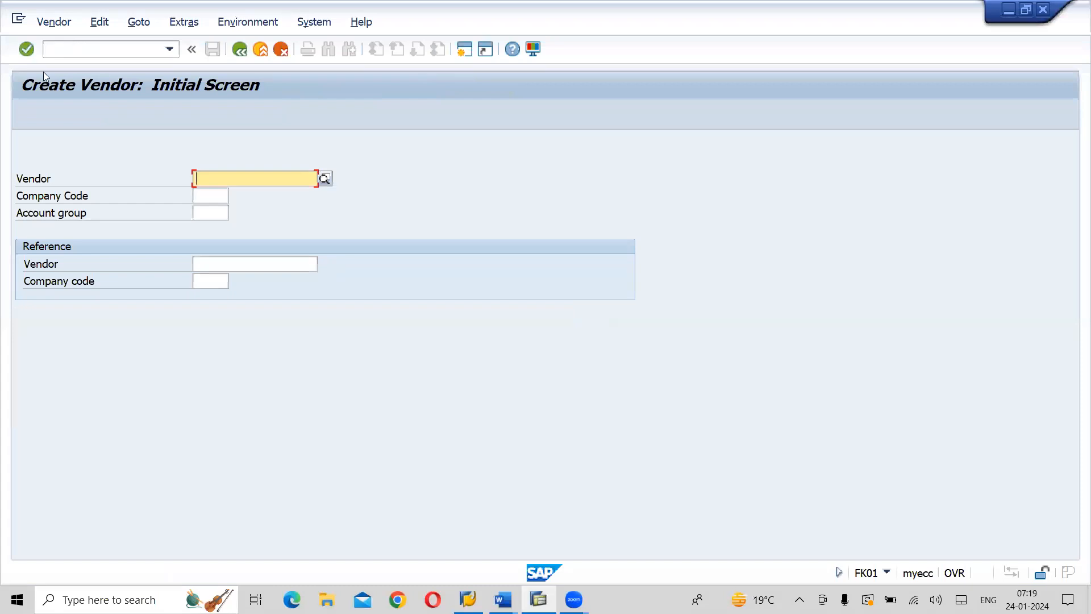
Start a new vendor in company code AI01 with account group ASVS, leaving the vendor number blank, and proceed to the address data
click(206, 196)
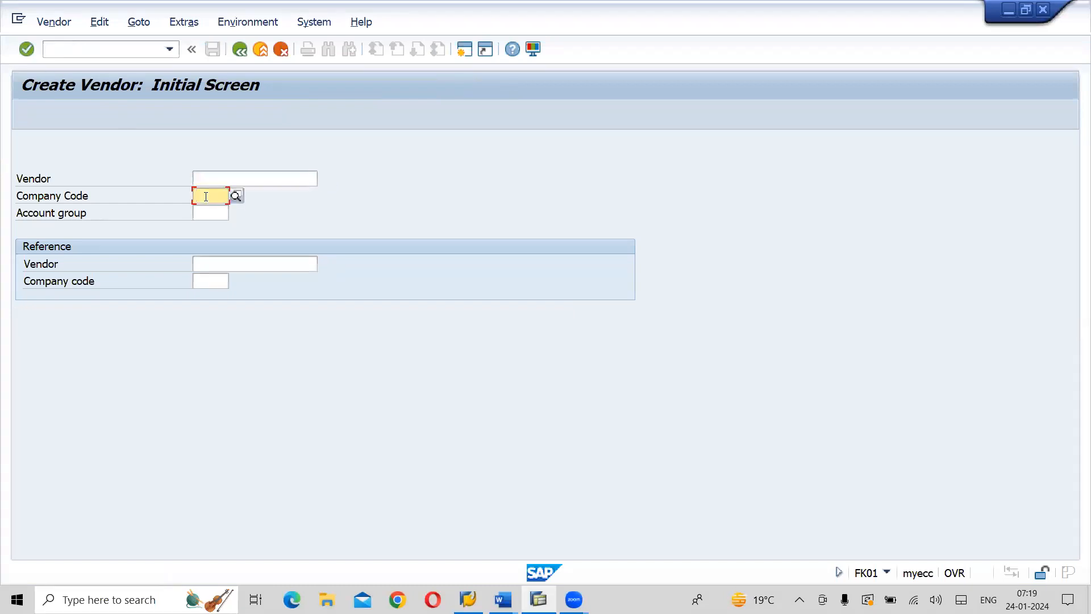
text(AI0)
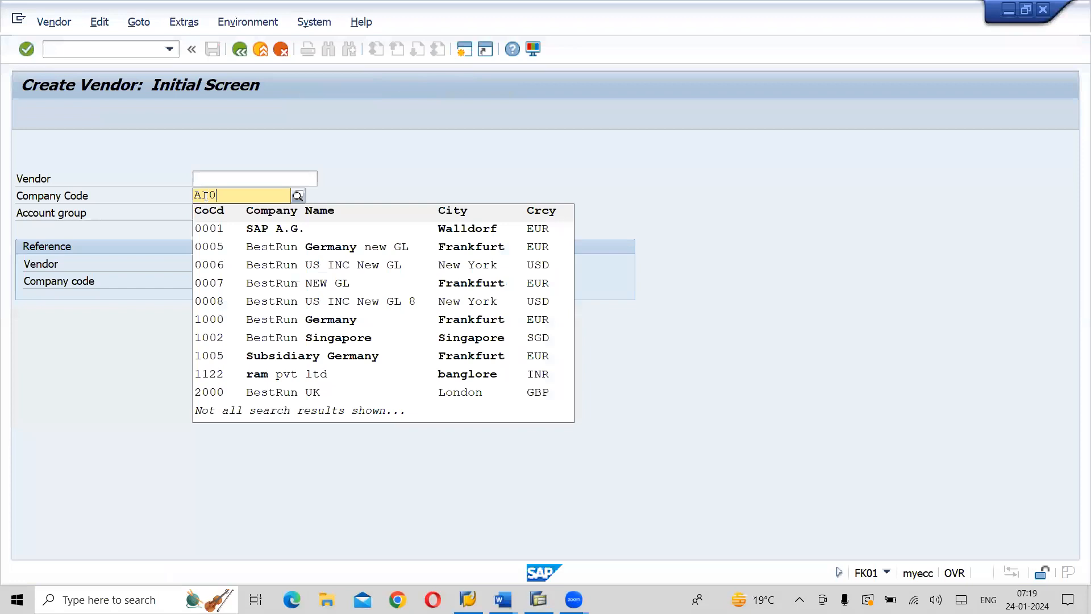
text(1)
click(341, 179)
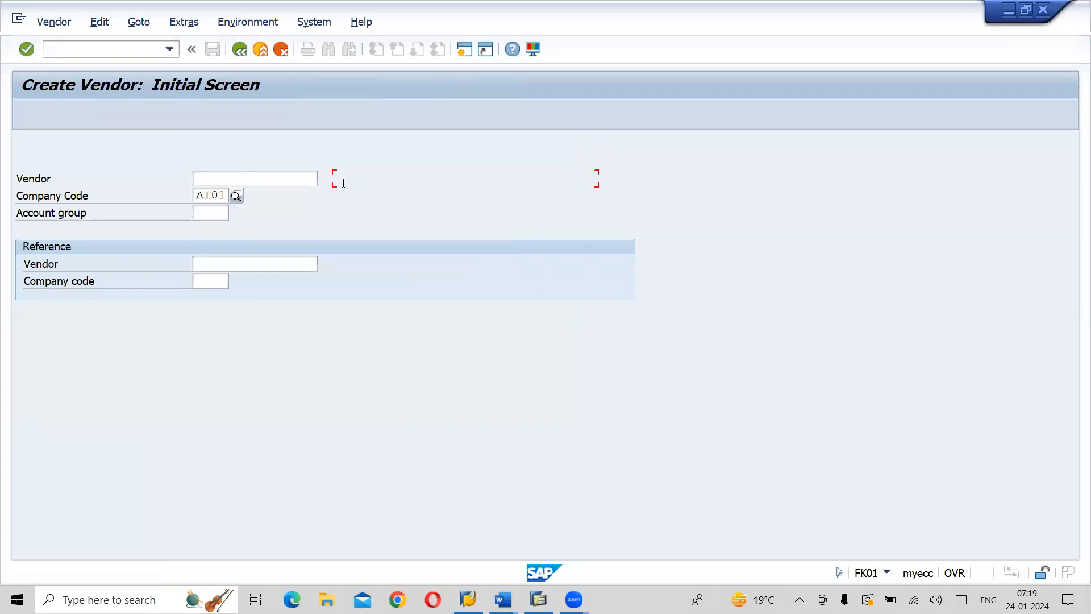
click(205, 211)
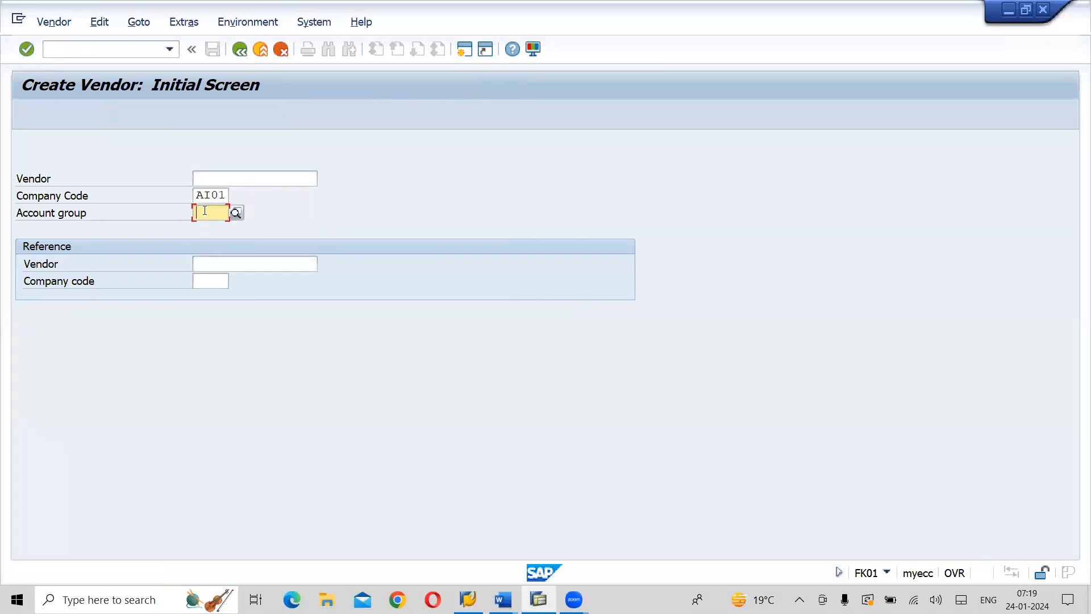
text(A)
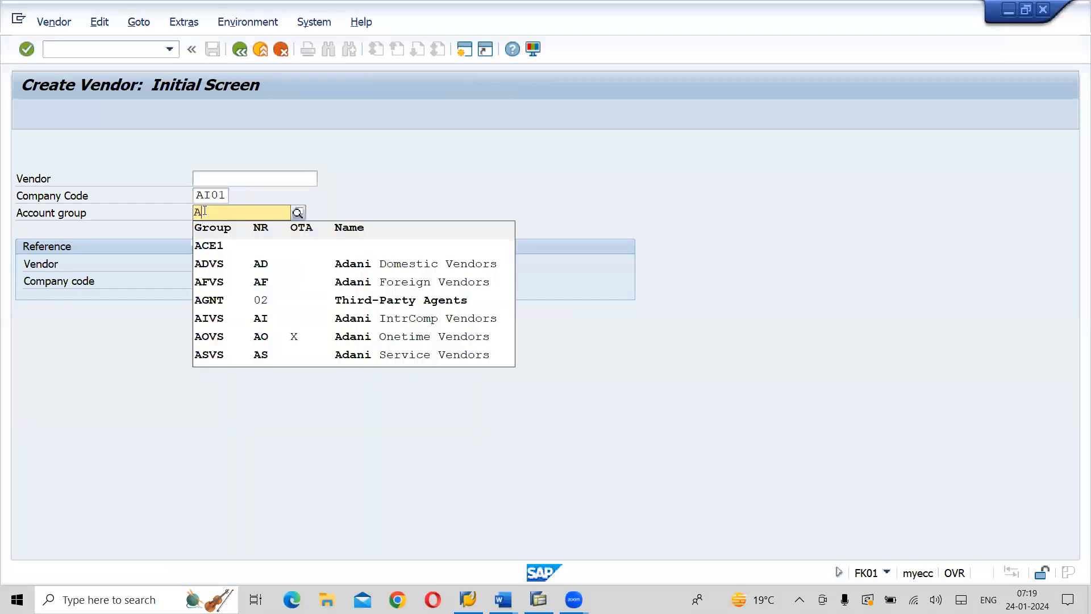
click(229, 356)
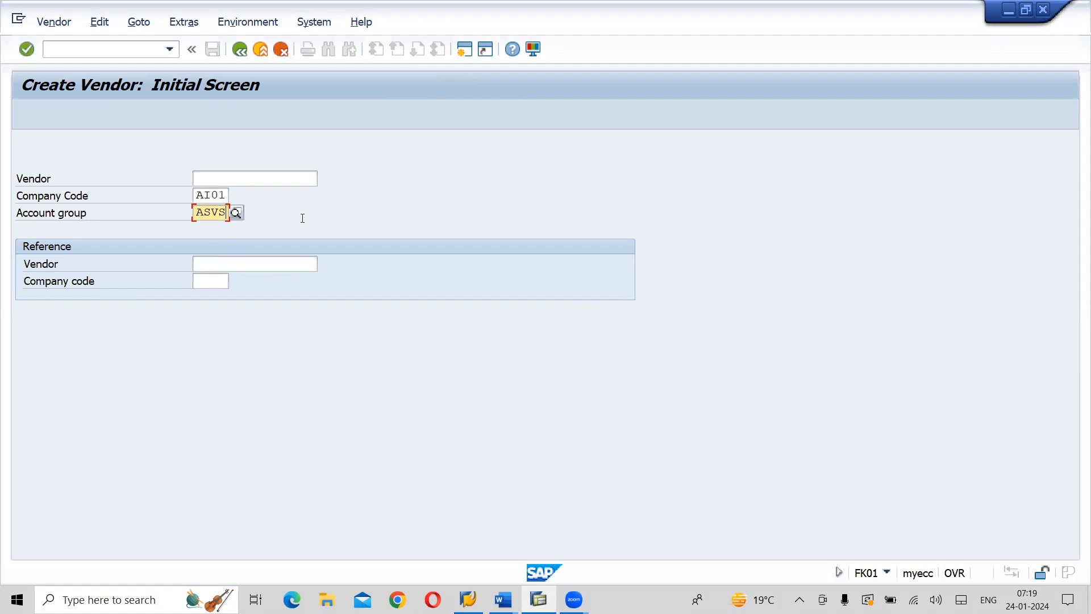
key(Return)
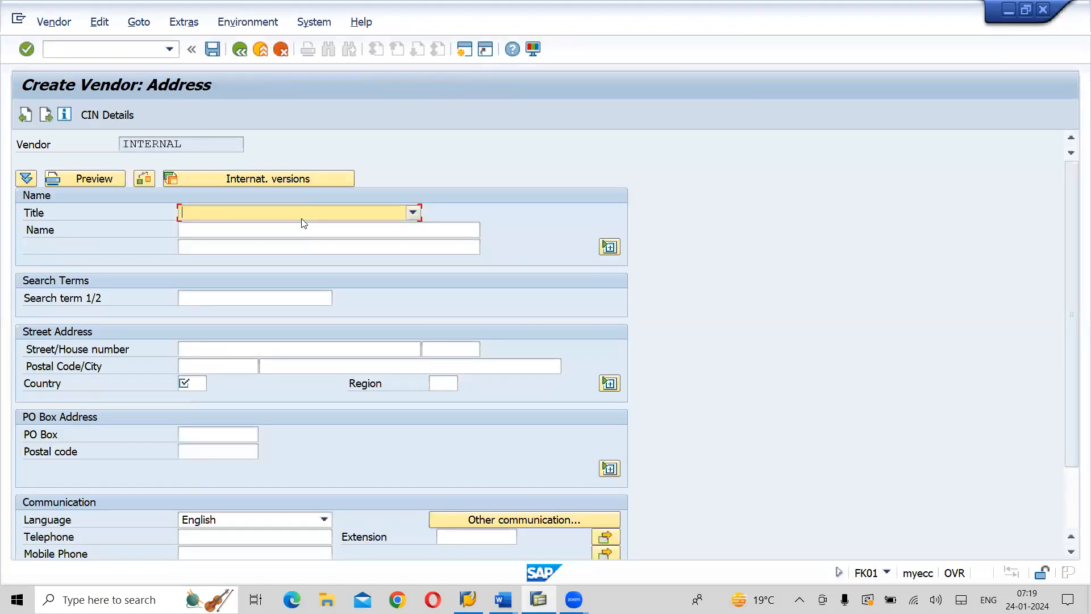
Set the vendor's title to Company, its name to Vivera Consultancy Services and its search term to VCS
click(414, 214)
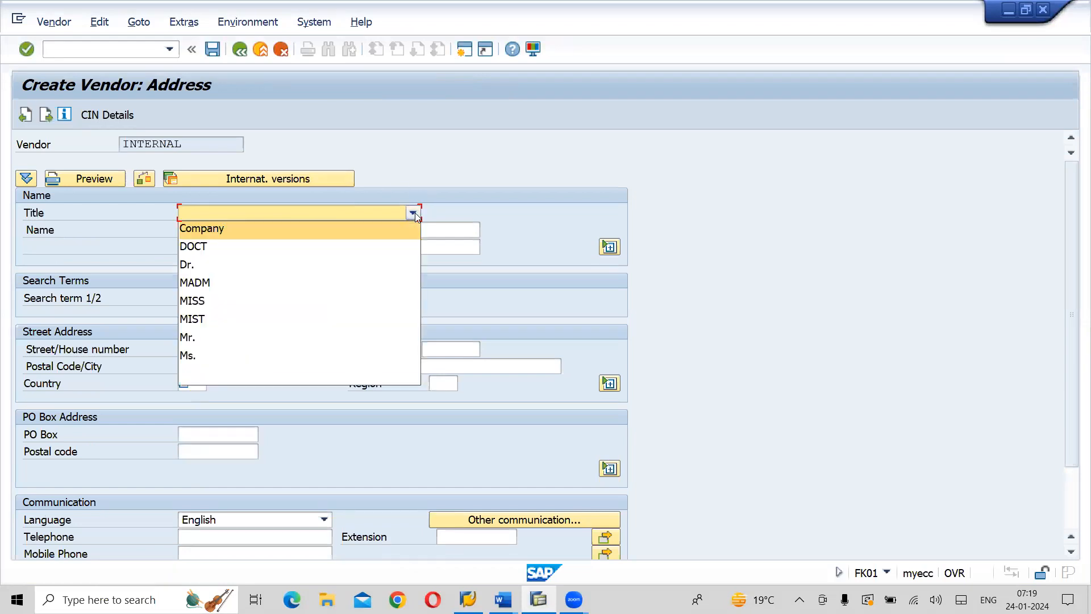
click(232, 228)
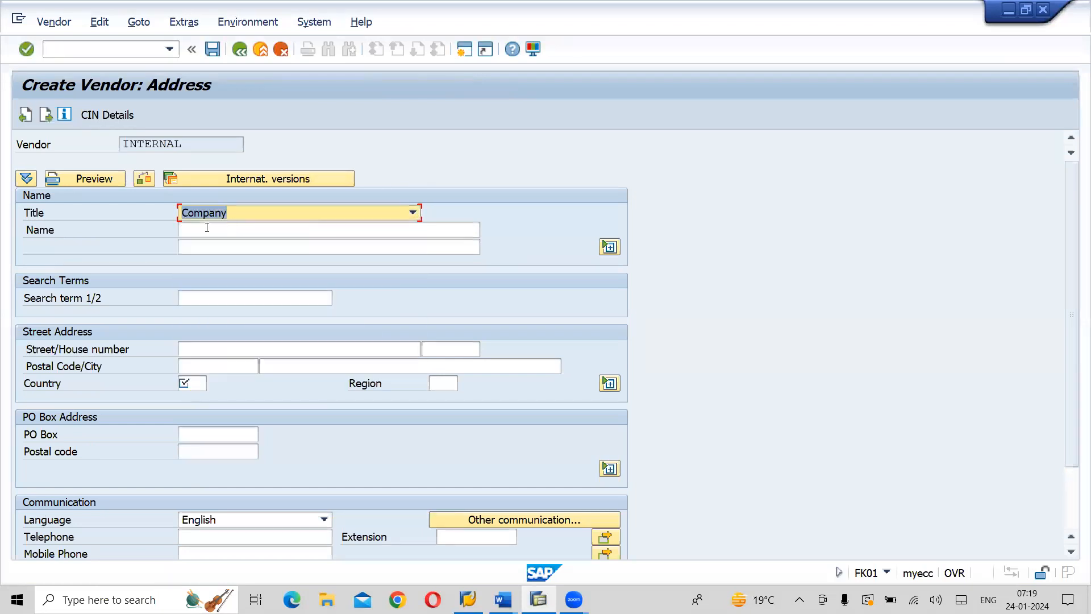
click(207, 228)
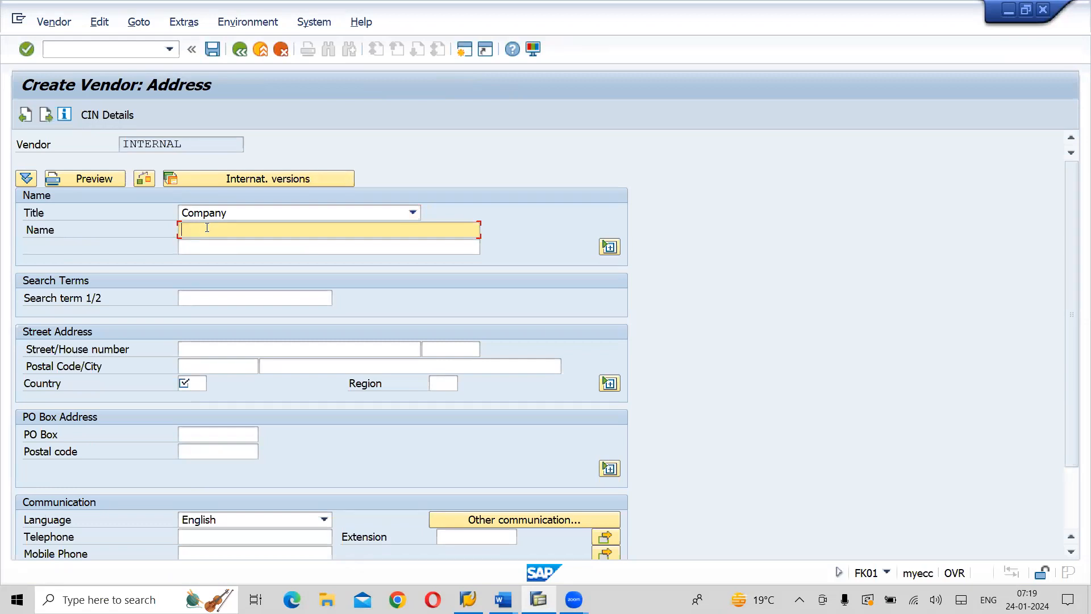
text(V)
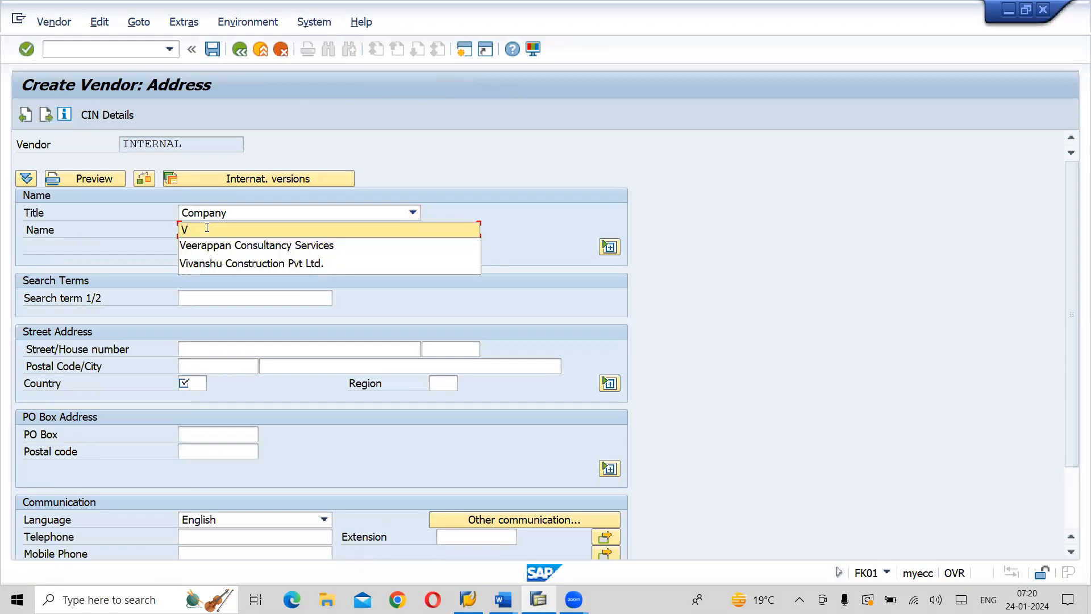
text(iver Consultancy)
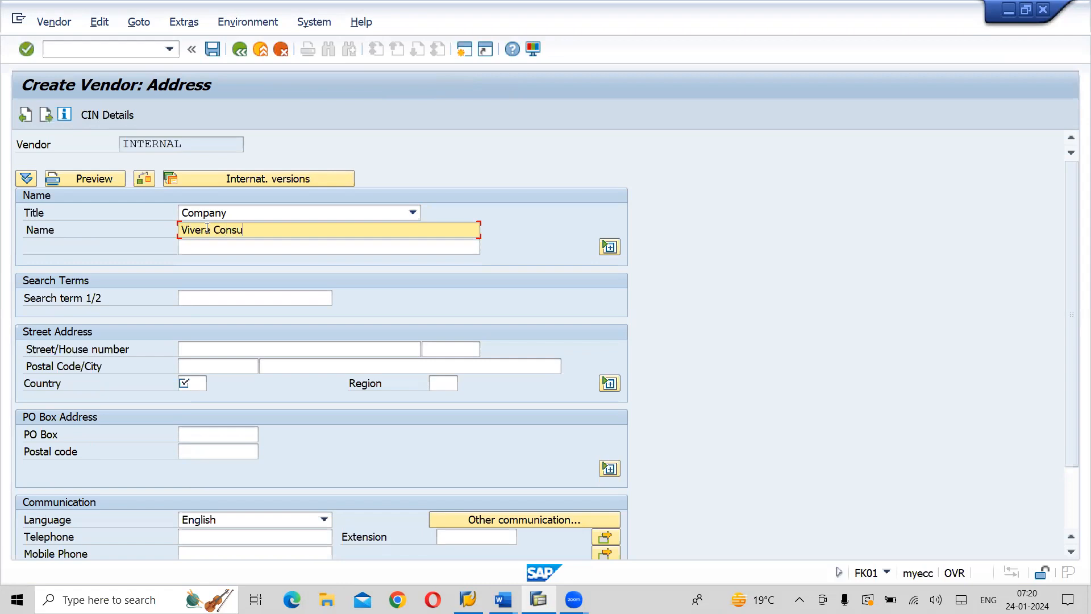
text(vices)
click(207, 295)
text(VCS)
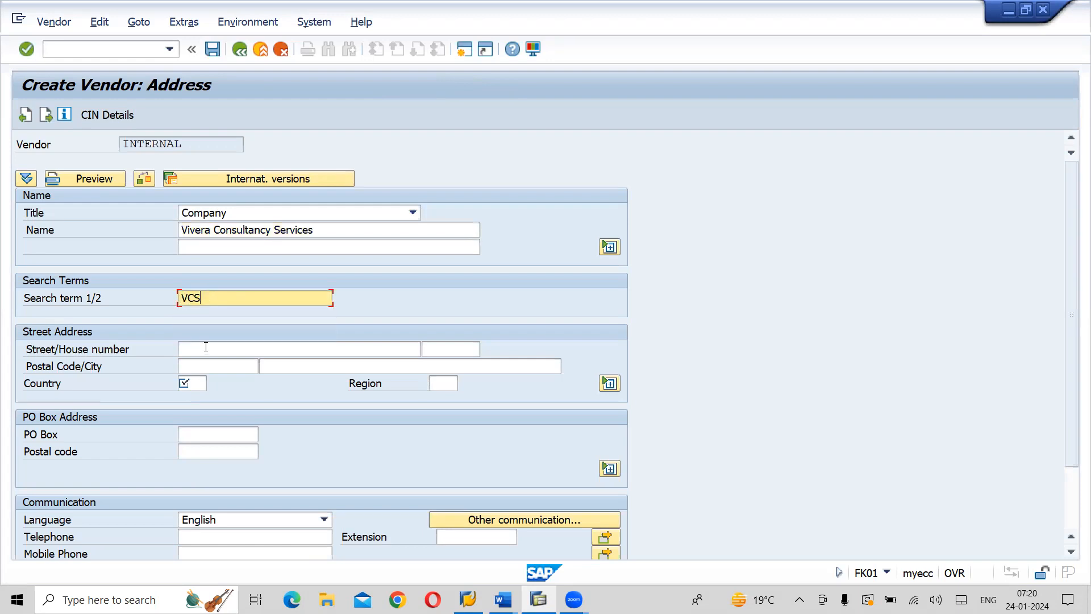
Fill in the vendor's street and house number in the street address
click(206, 346)
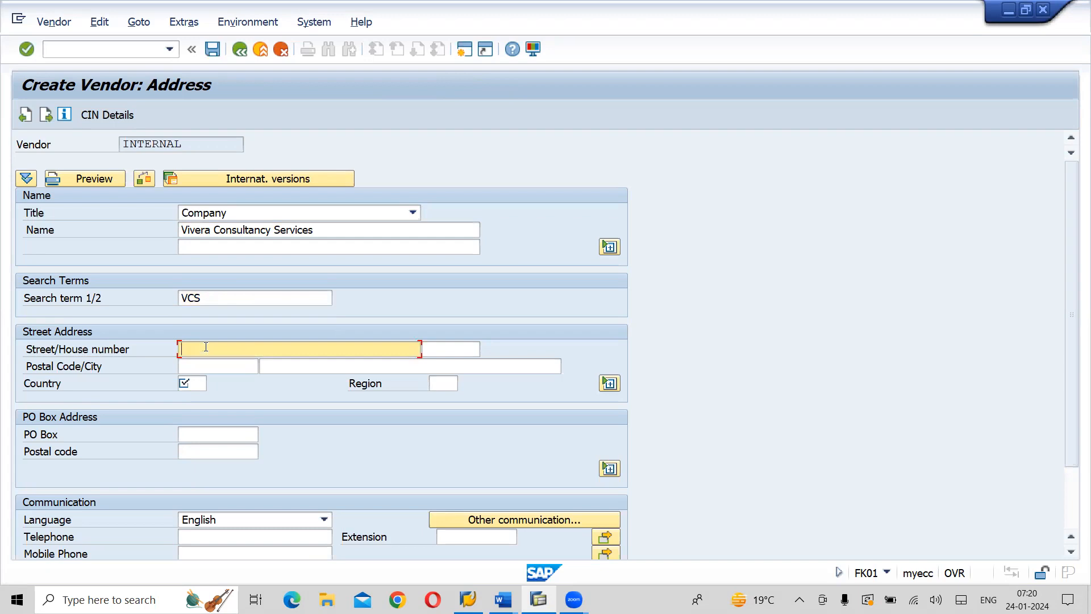
text(Vasantha Nagar, Kukatpally)
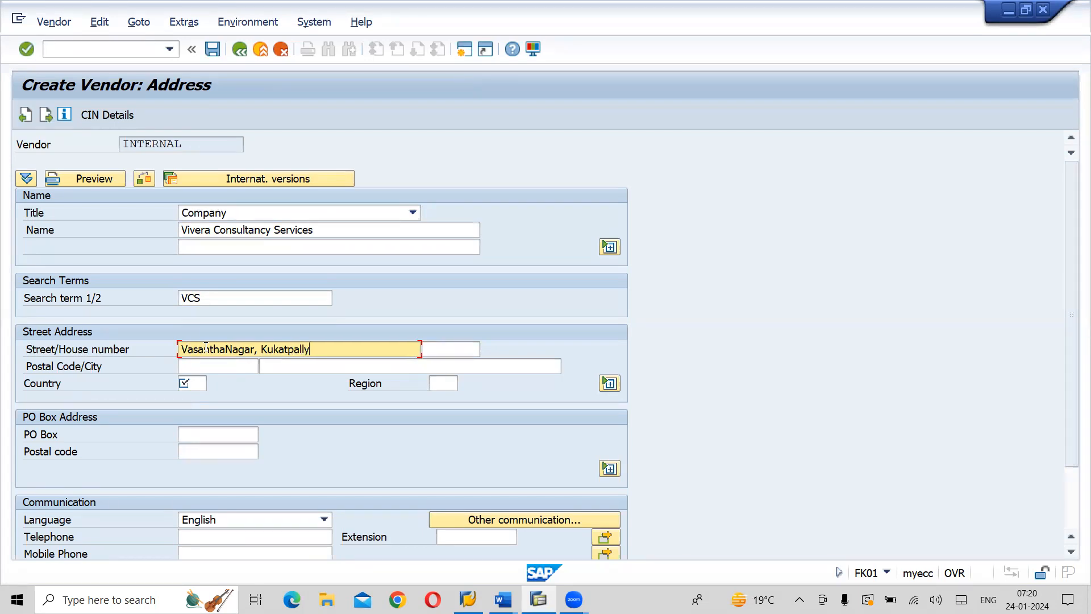
key(Tab)
text(931)
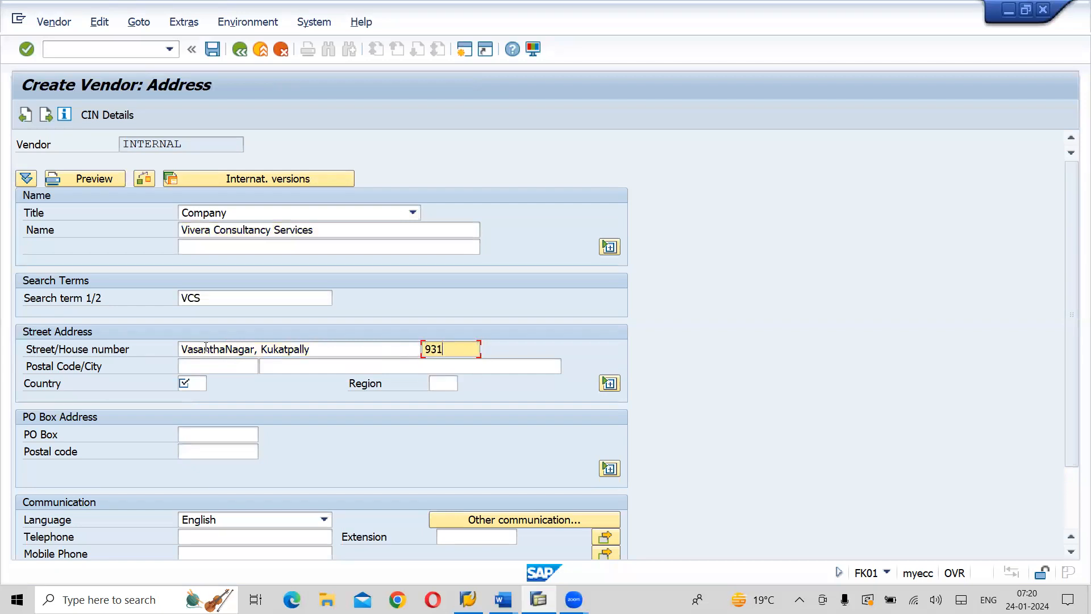
key(Tab)
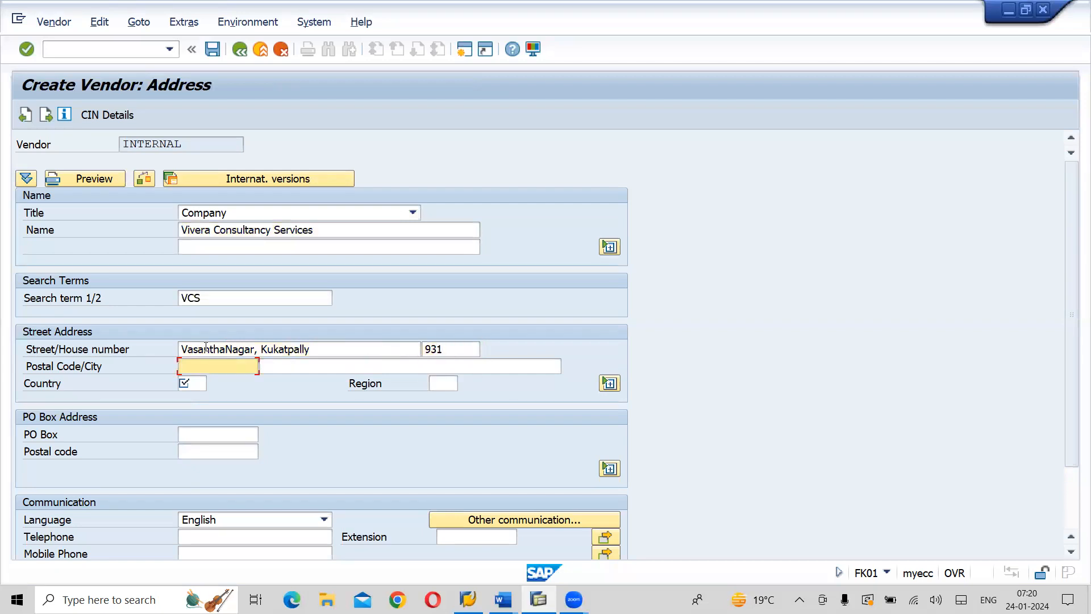
Fill in the vendor's postal code and city, with country IN and region 36
text(50)
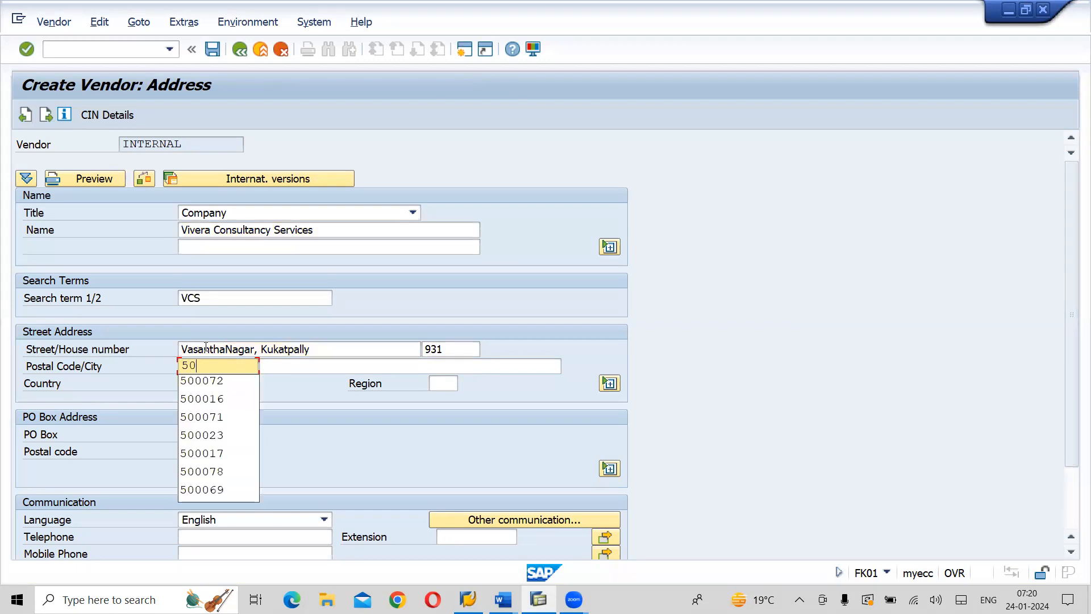
click(206, 381)
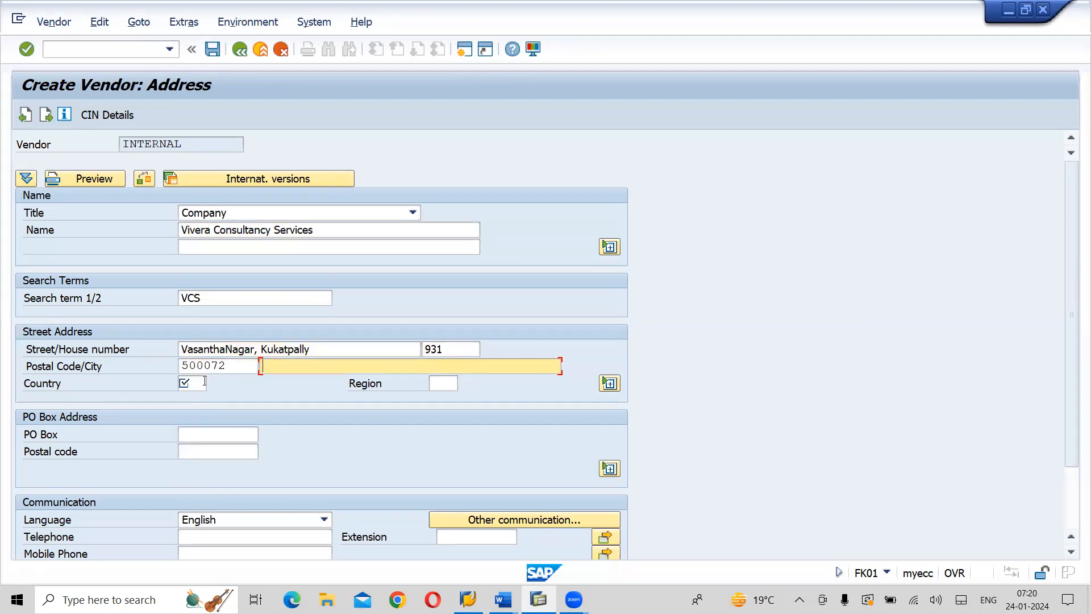
text(Hy)
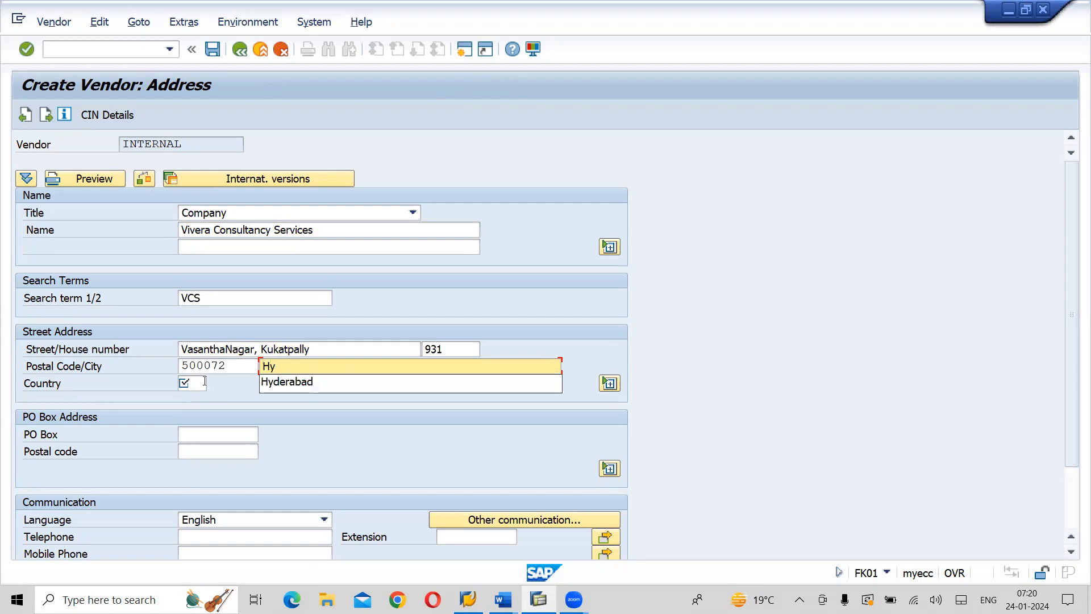
key(Down)
key(Tab)
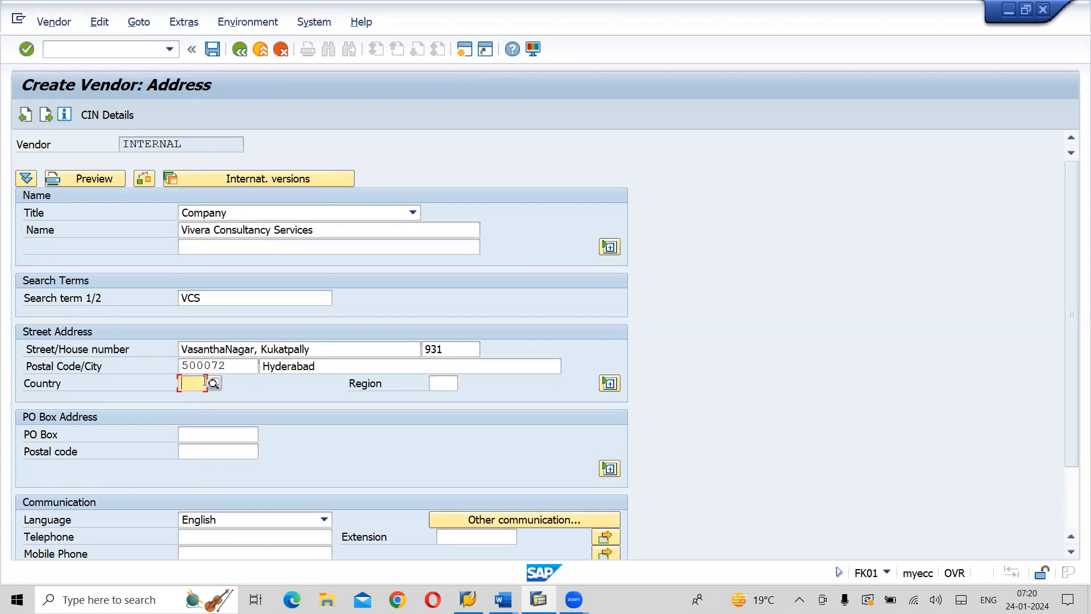
text(IN)
key(Tab)
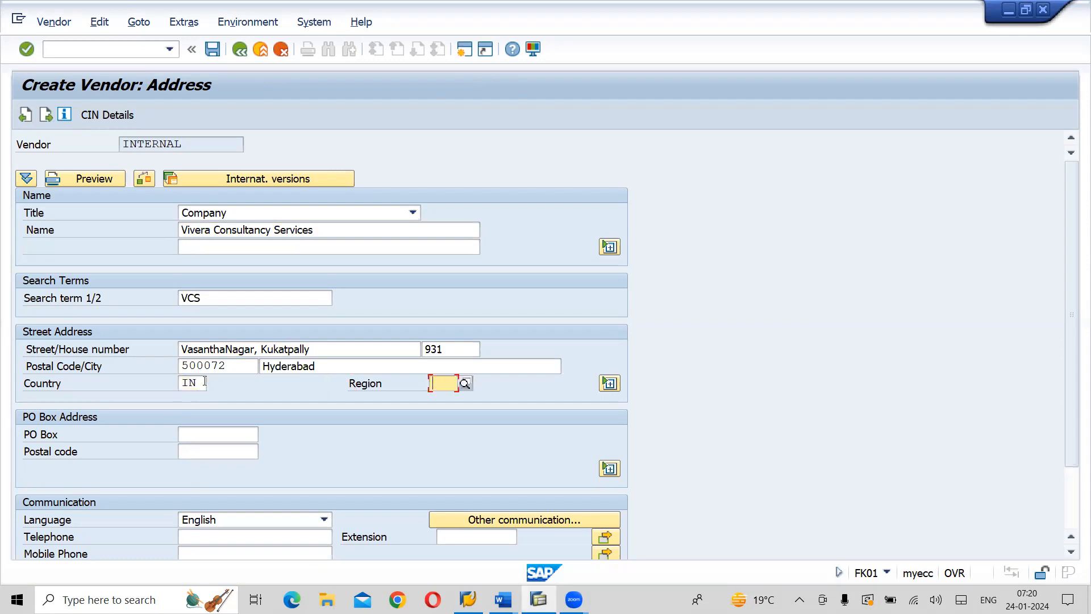
text(36)
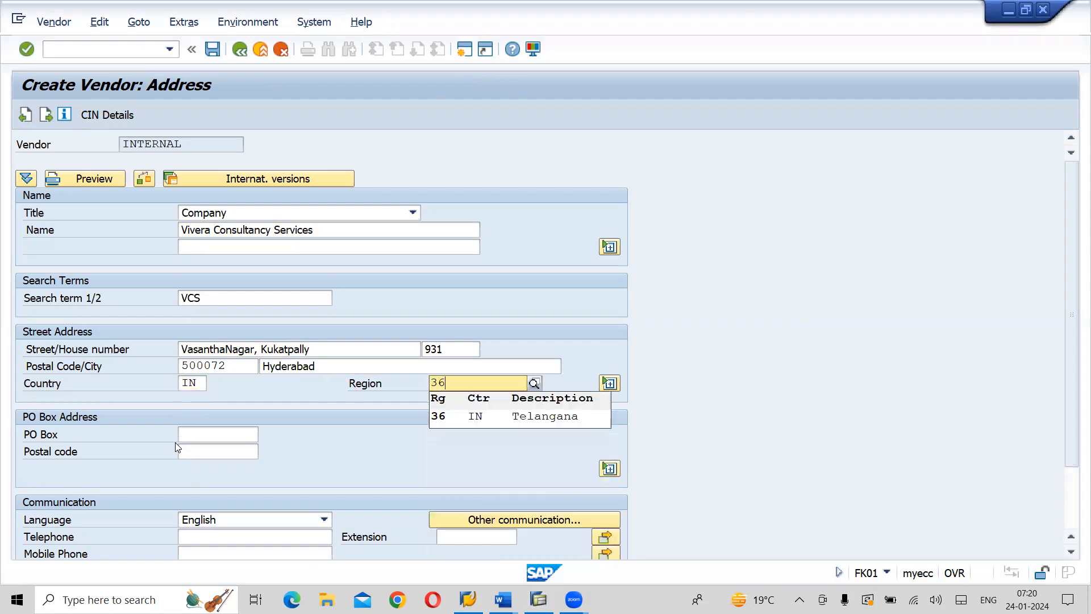
Fill in the vendor's PO box by choosing one of the previously used entries
click(212, 434)
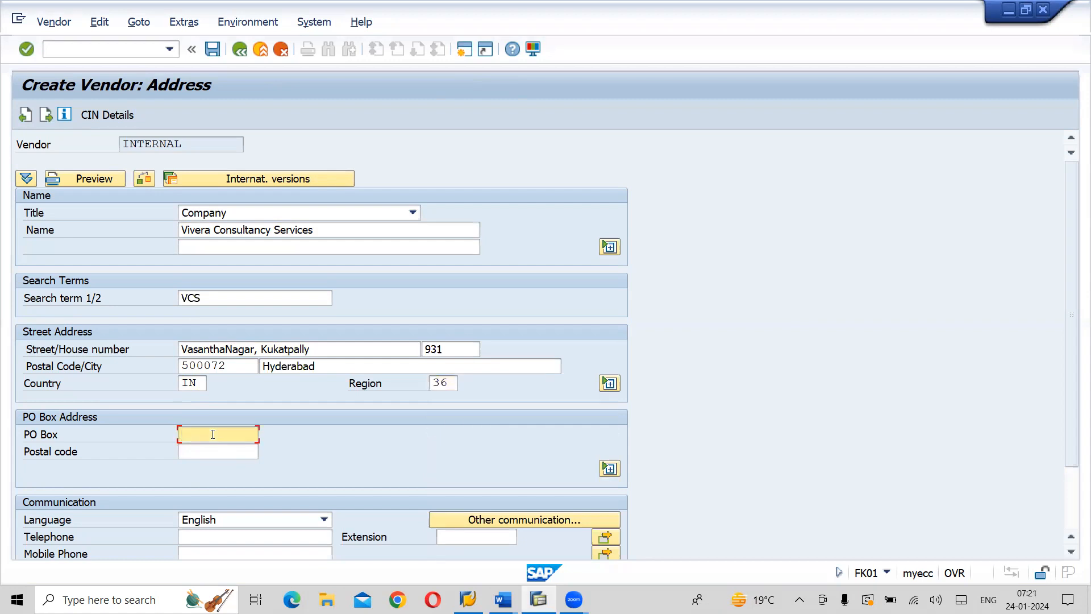
click(213, 434)
key(Down)
key(Down)
key(Down)
key(Down)
key(Down)
key(Down)
key(Up)
key(Up)
key(Up)
key(Up)
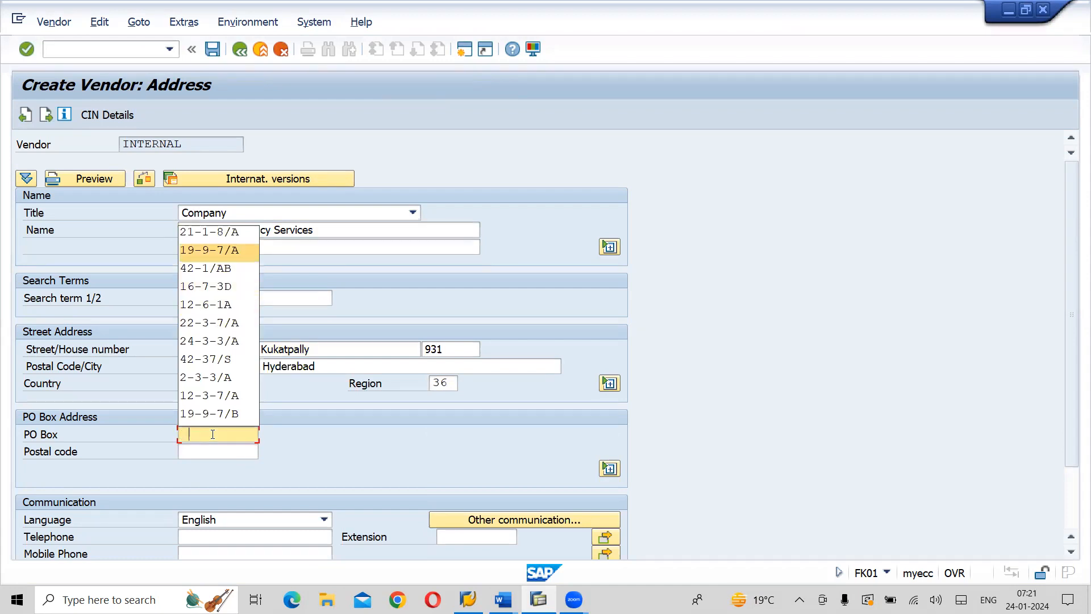
key(Tab)
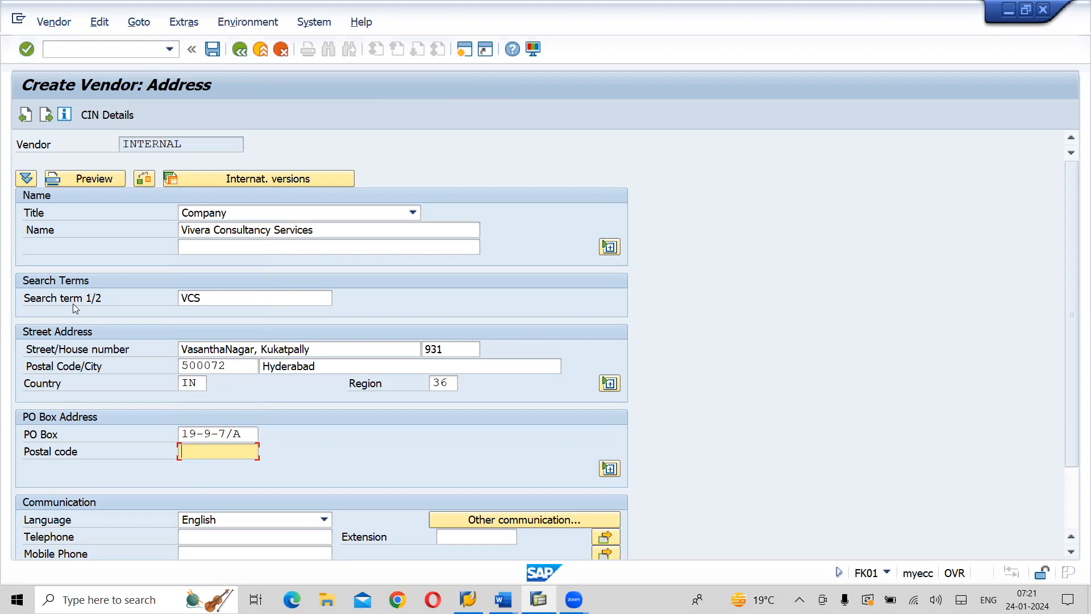
Proceed past the control data to the payment transactions and set the first bank detail's country to IN
click(47, 114)
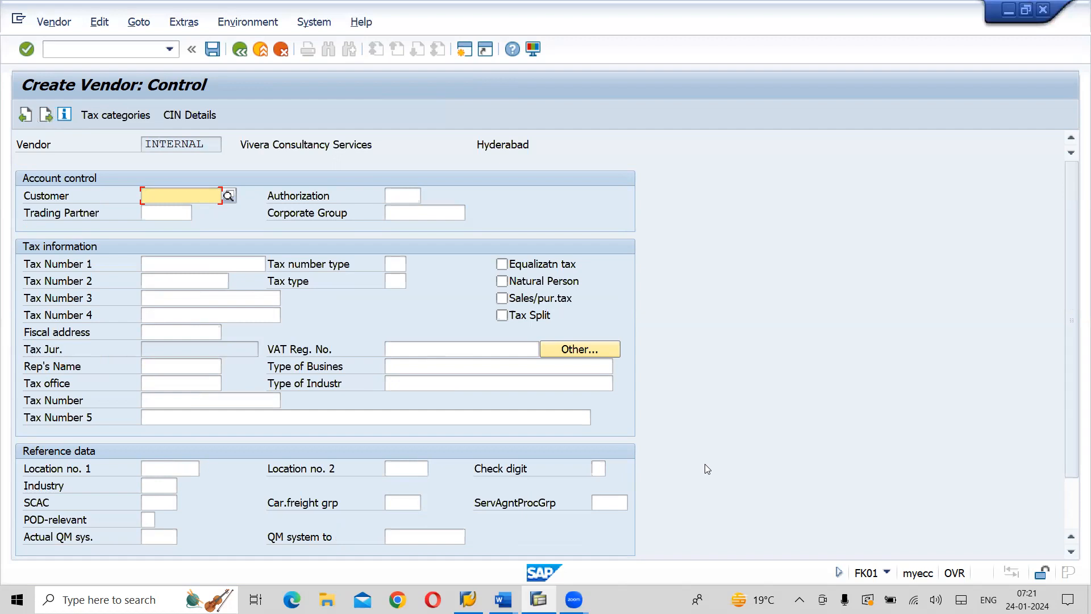
key(Return)
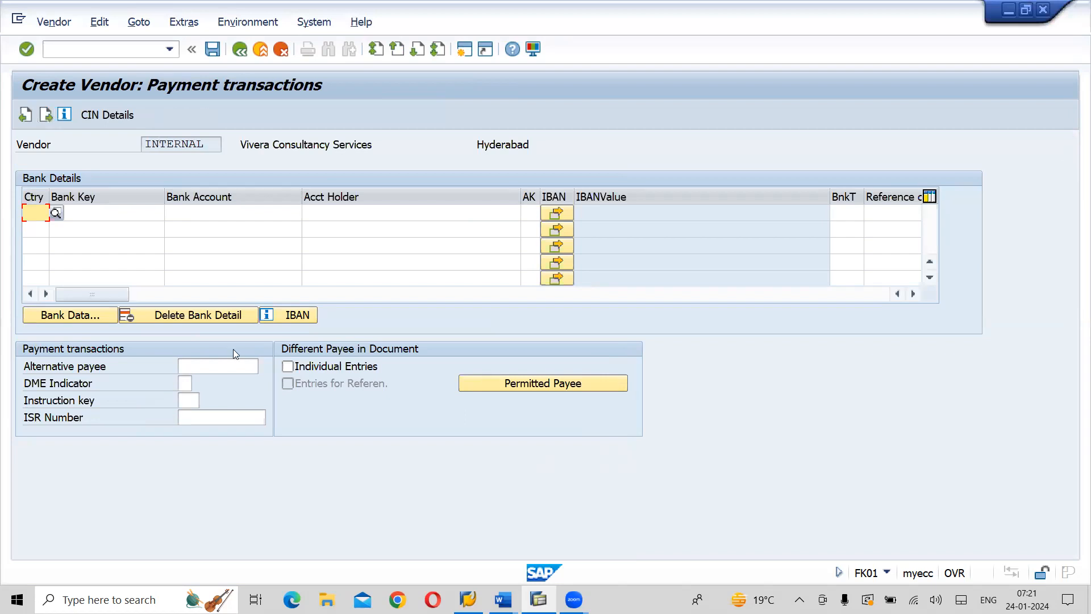
text(IN)
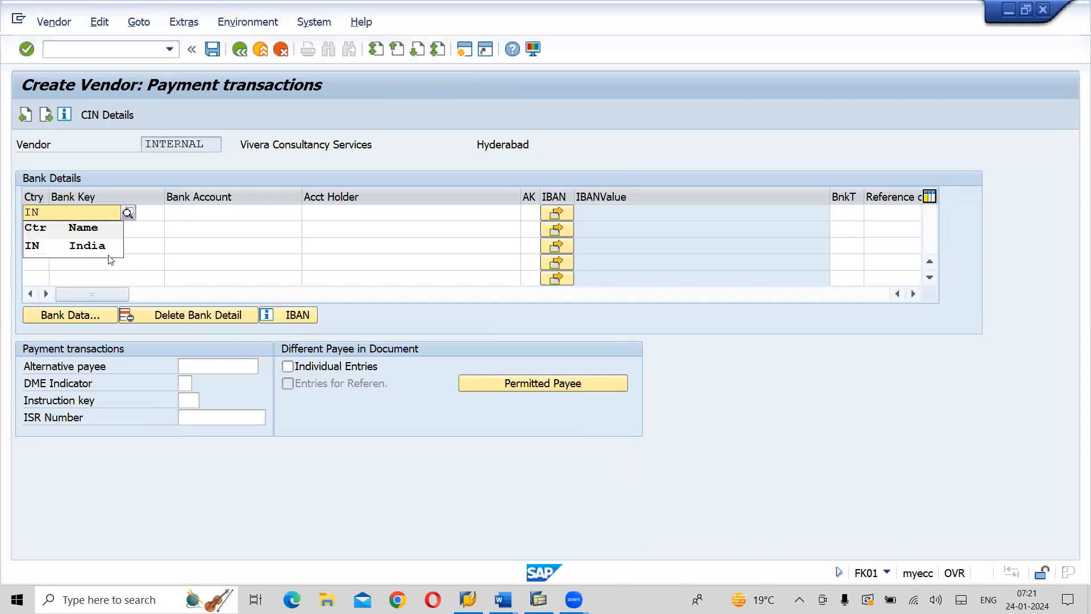
click(96, 251)
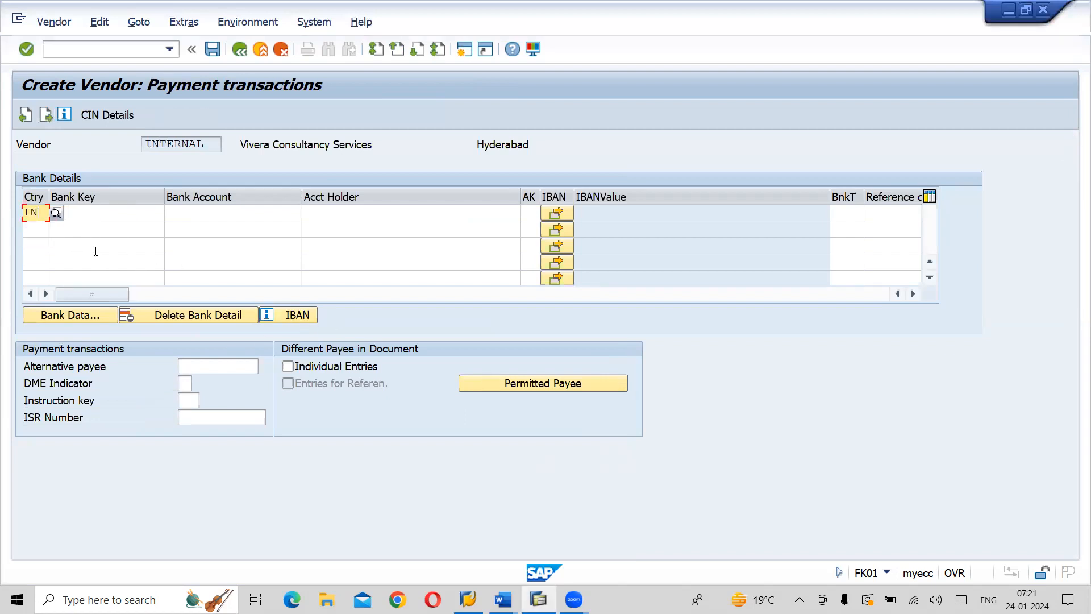
click(92, 210)
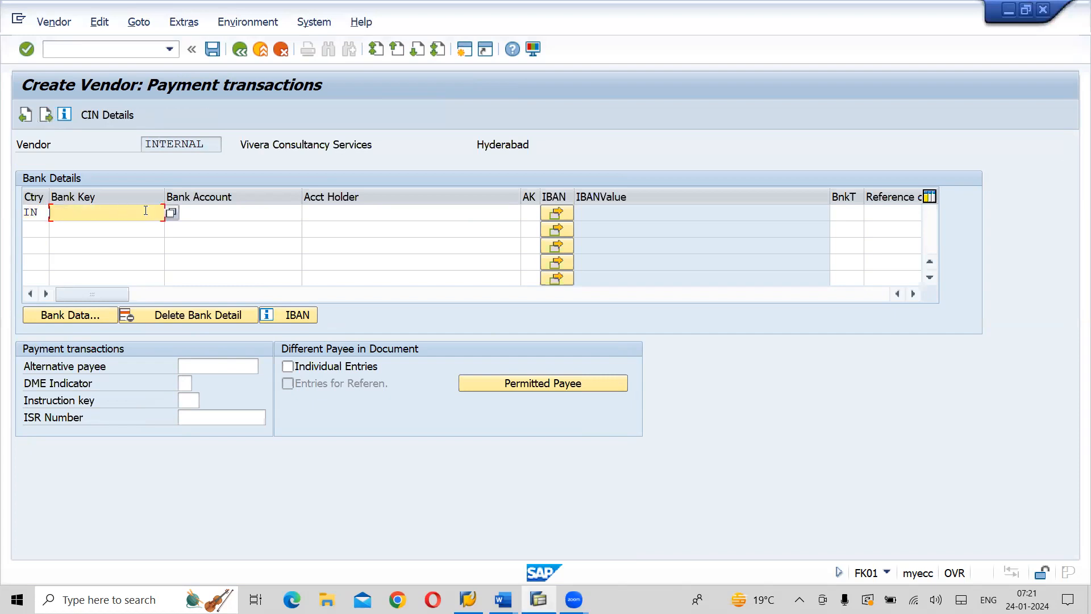
click(172, 213)
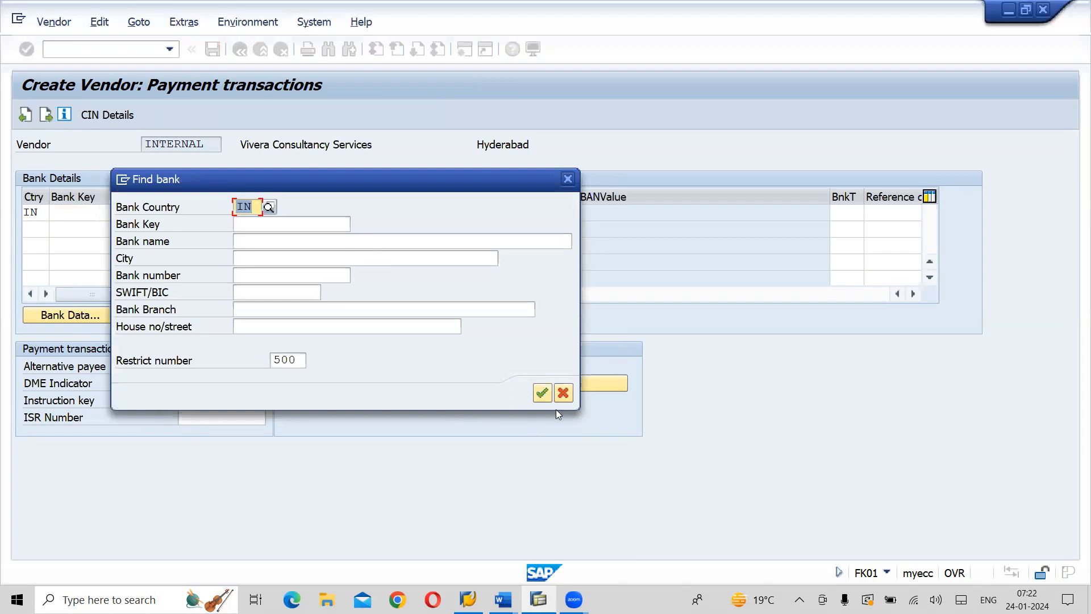
click(563, 393)
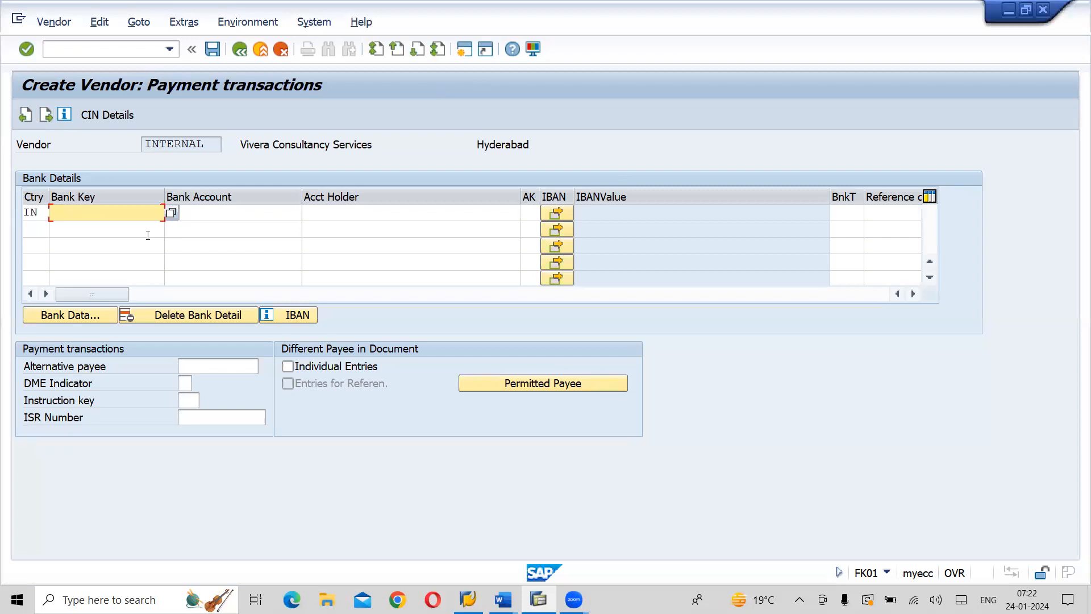
text(08)
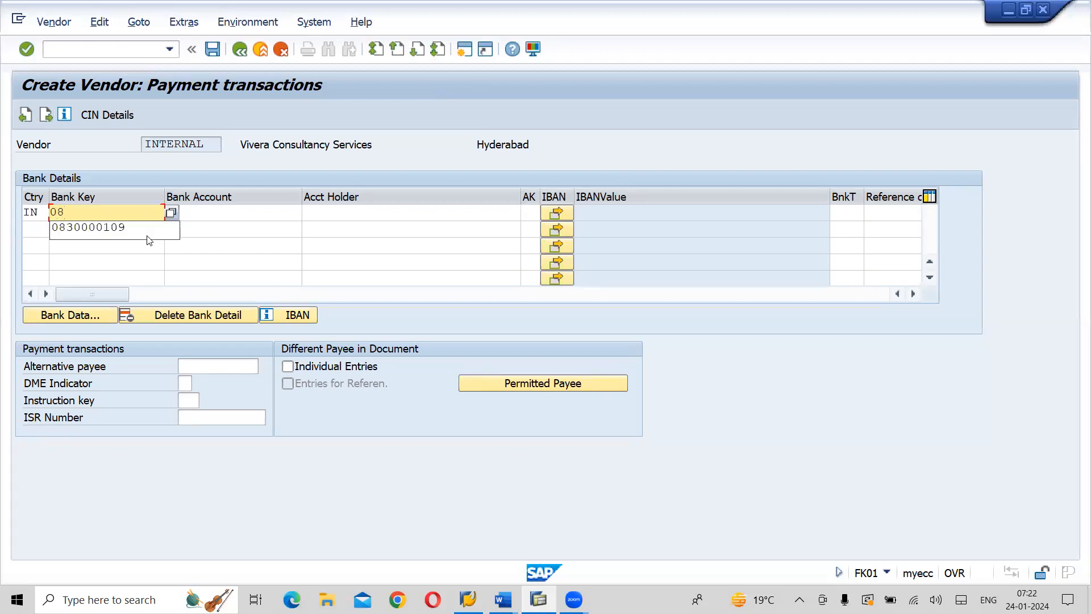
click(107, 227)
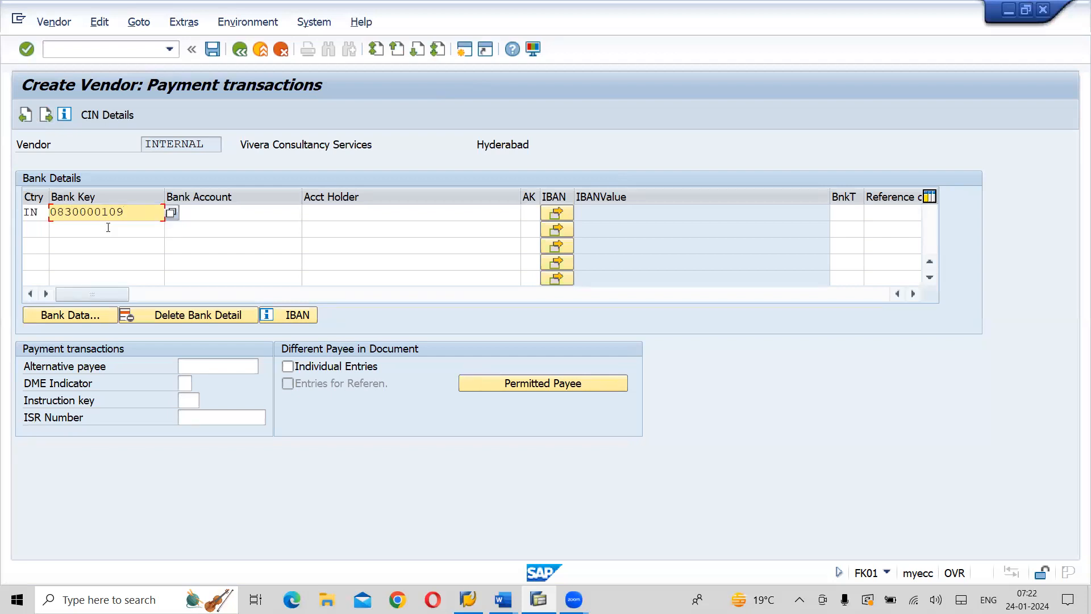
click(234, 211)
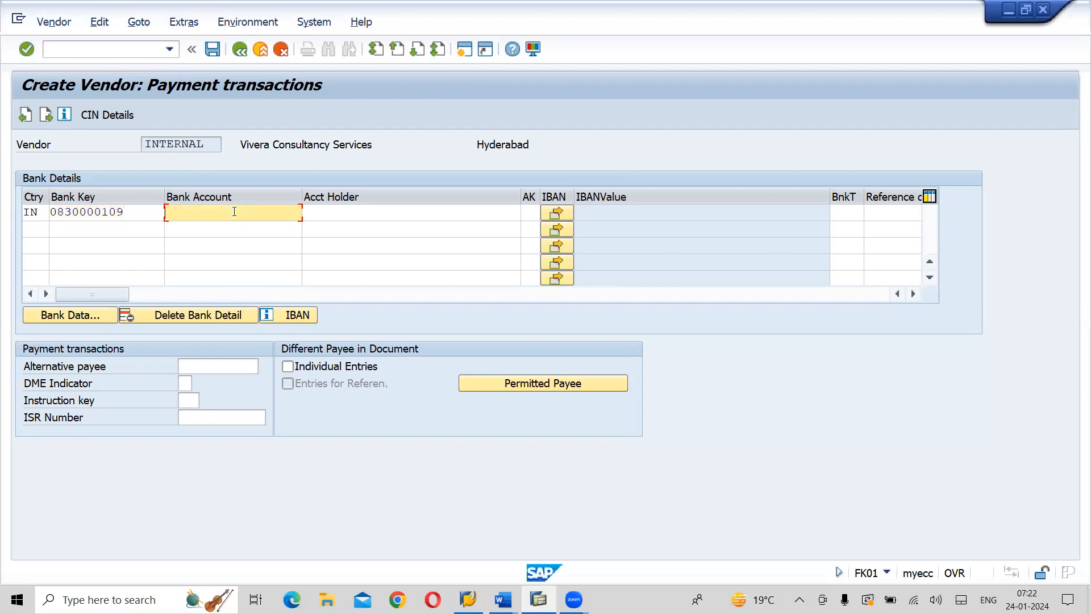
text(1)
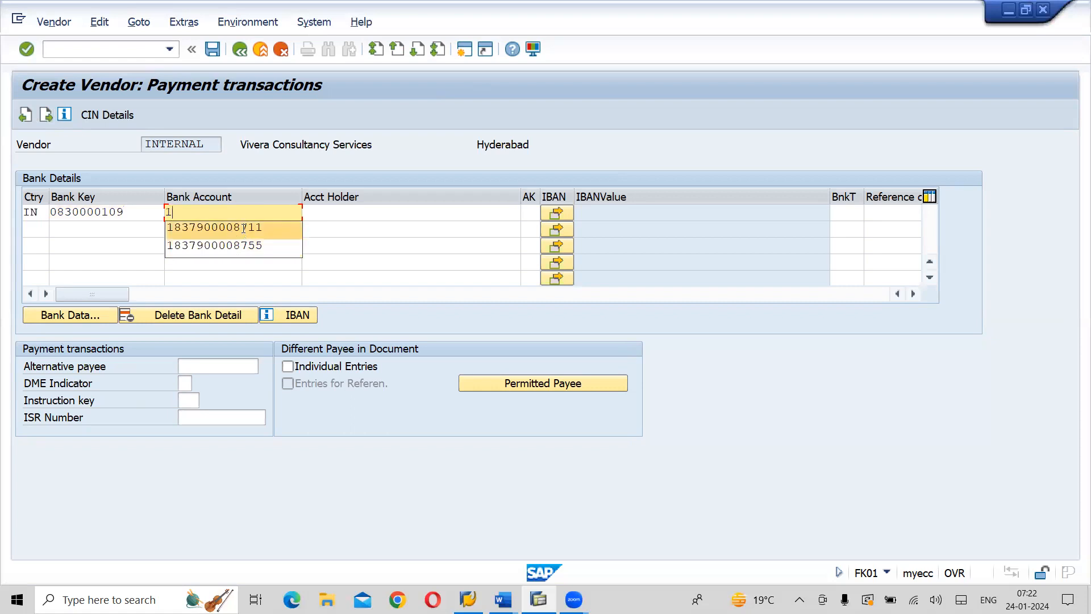
click(242, 229)
key(BackSpace)
key(BackSpace)
key(BackSpace)
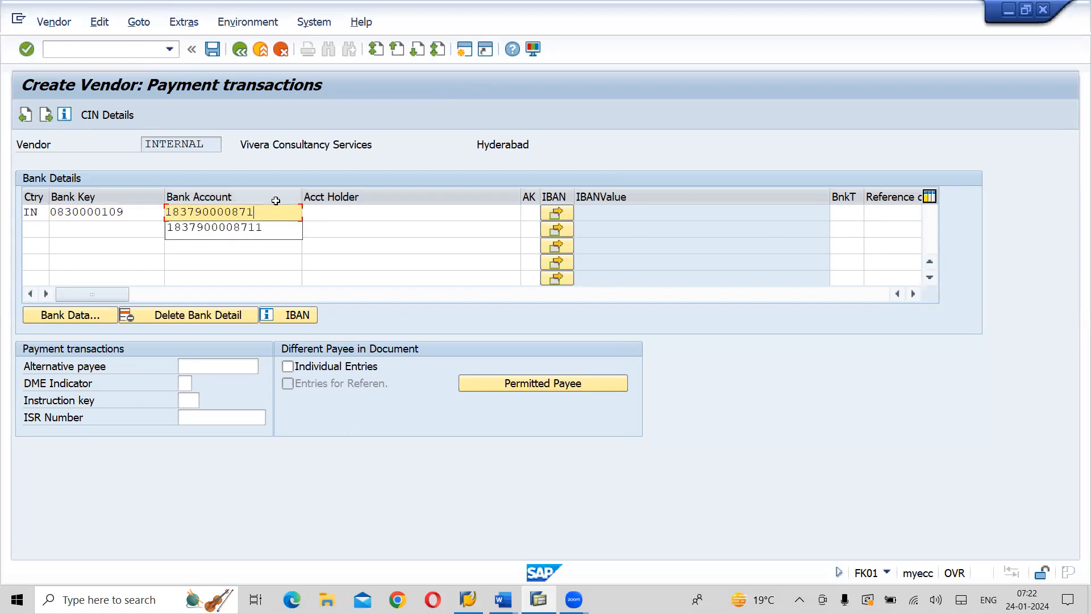
text(454)
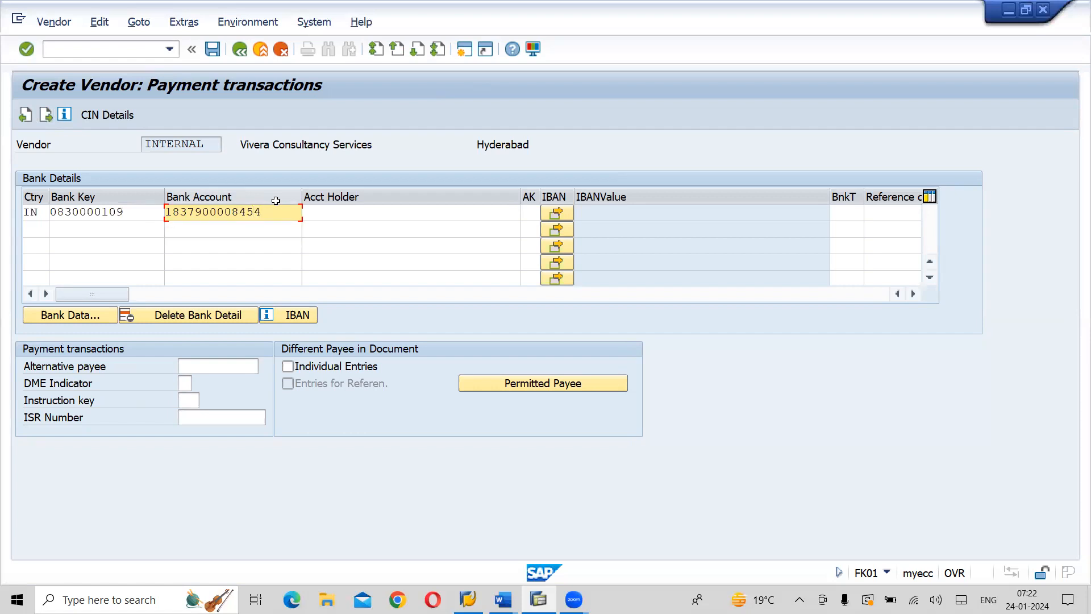
Enter Vivera Consultancy Services as the account holder of the first bank detail
click(364, 214)
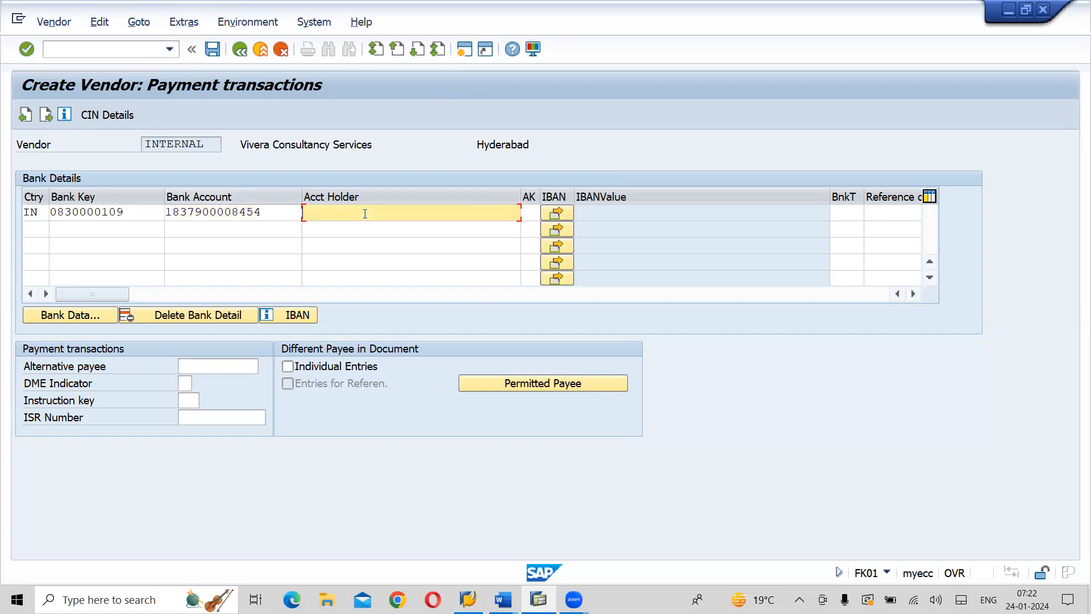
text(Vivra Consultancy Services)
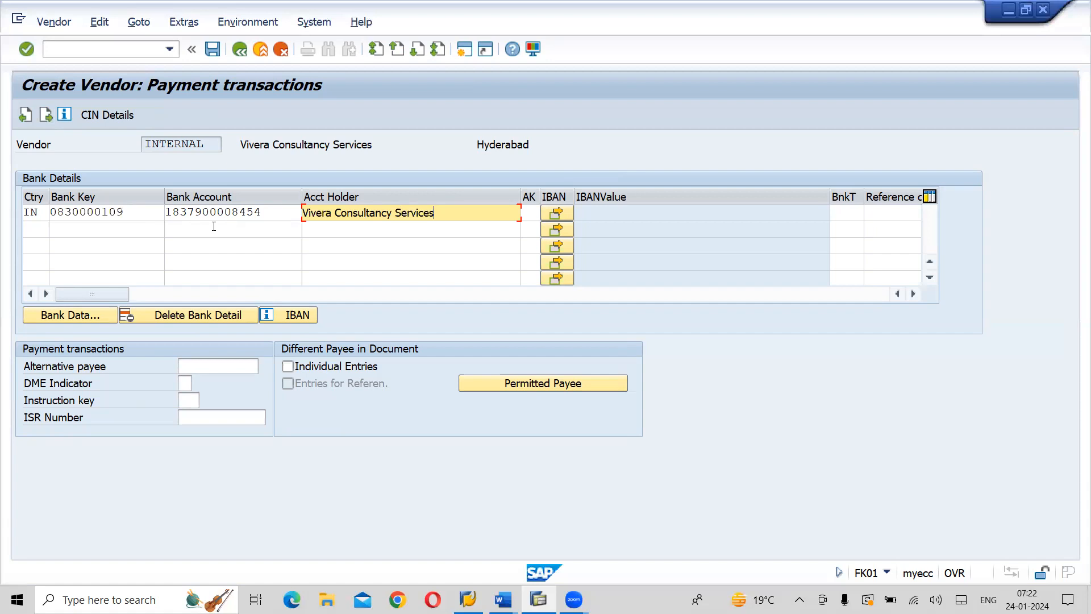
Submit the bank detail and set the bank name to SBI and the region to 36 in the bank data
key(Return)
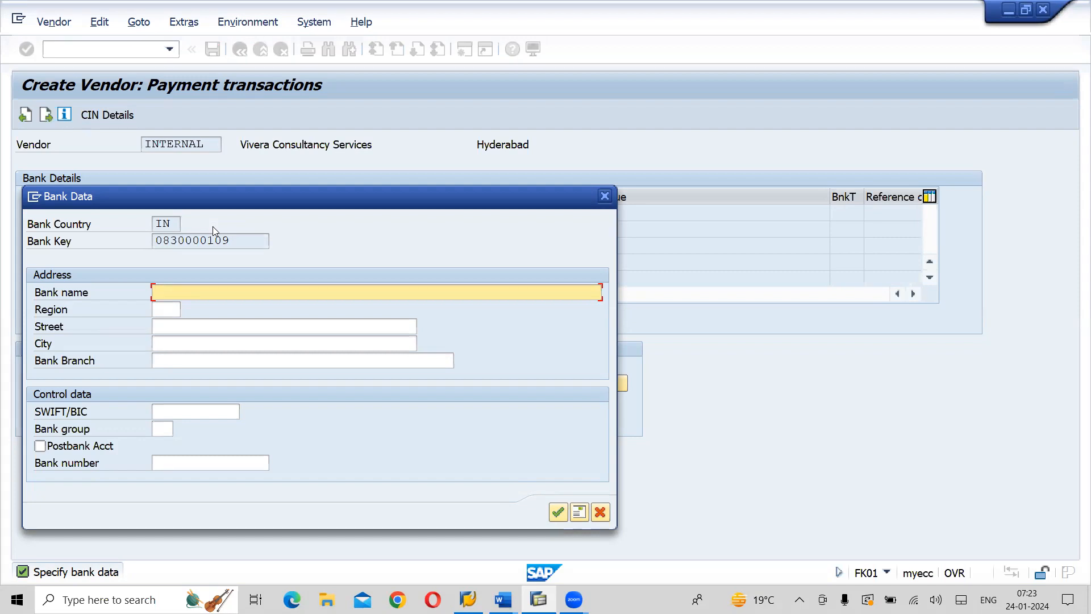
key(Return)
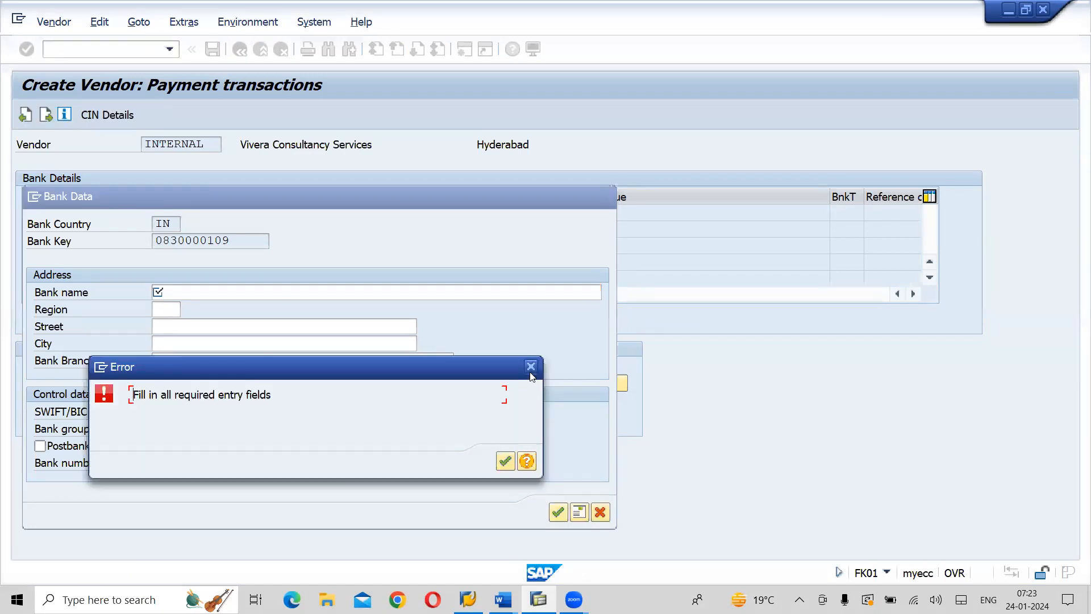
click(530, 372)
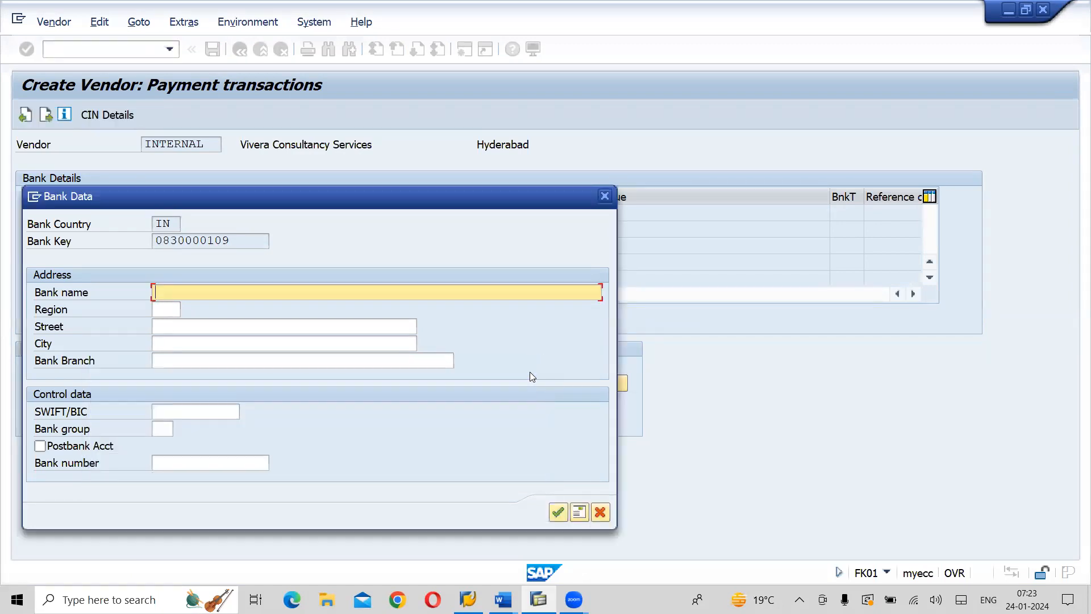
text(SBI)
key(Tab)
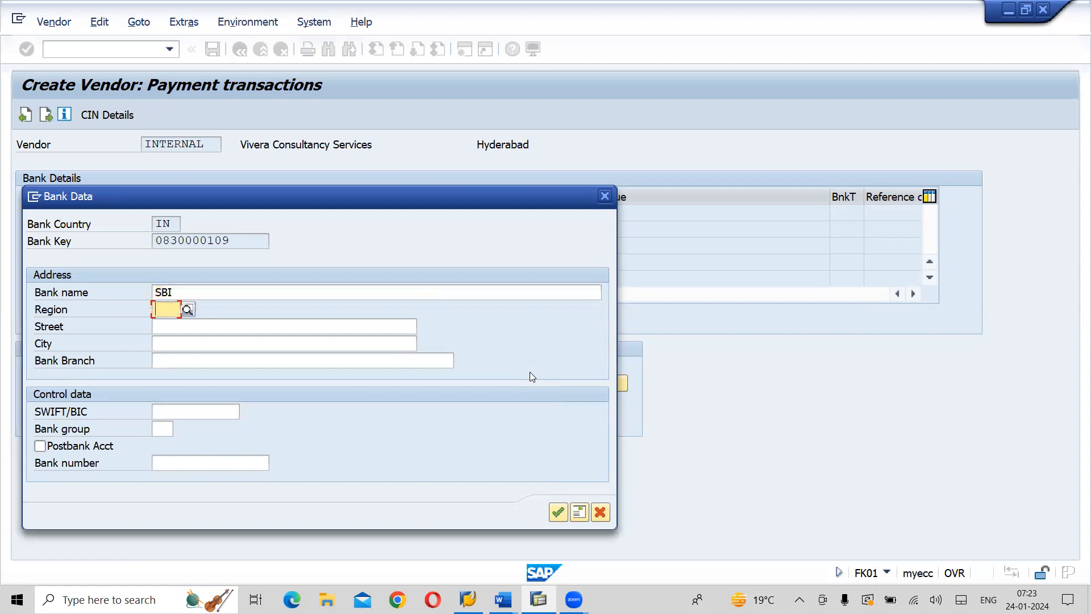
text(36)
key(Down)
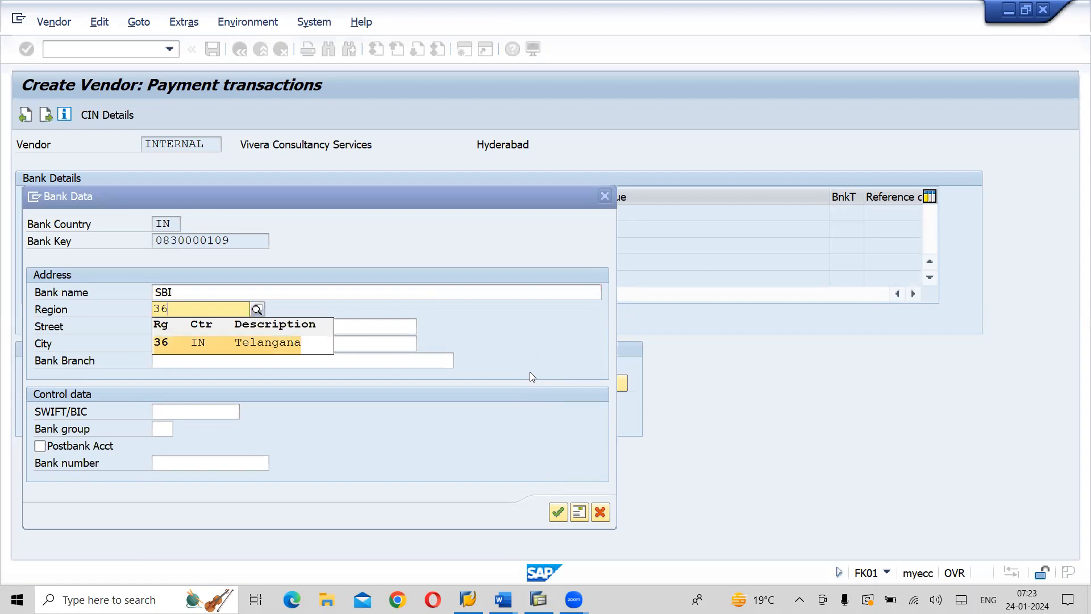
key(Tab)
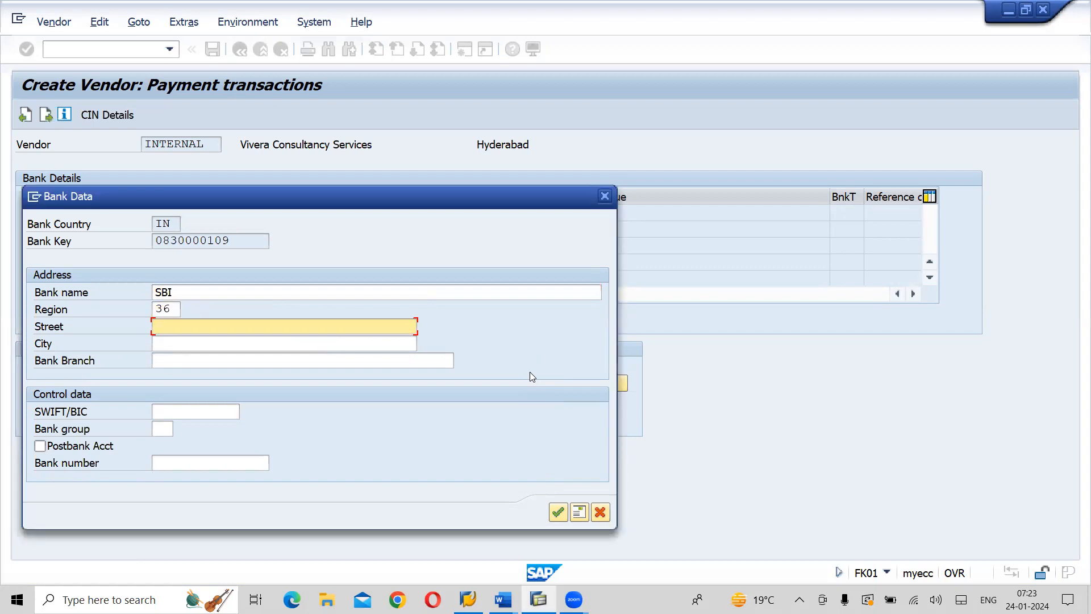
Fill in the bank's street and city in the bank data address
text(BATA)
key(BackSpace)
key(BackSpace)
key(BackSpace)
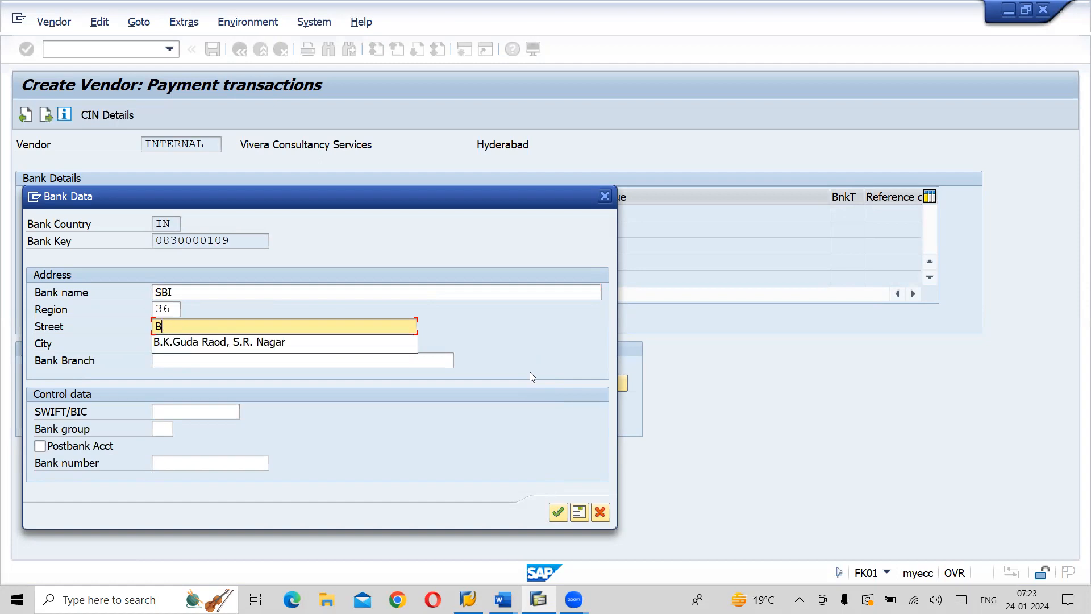
text(ata Street)
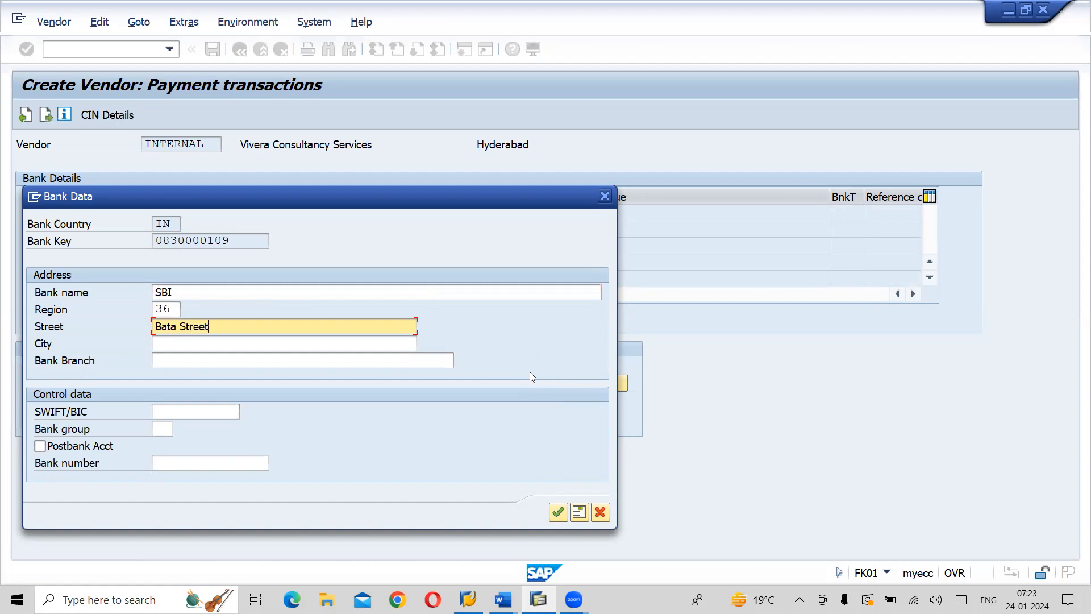
key(Tab)
text(H)
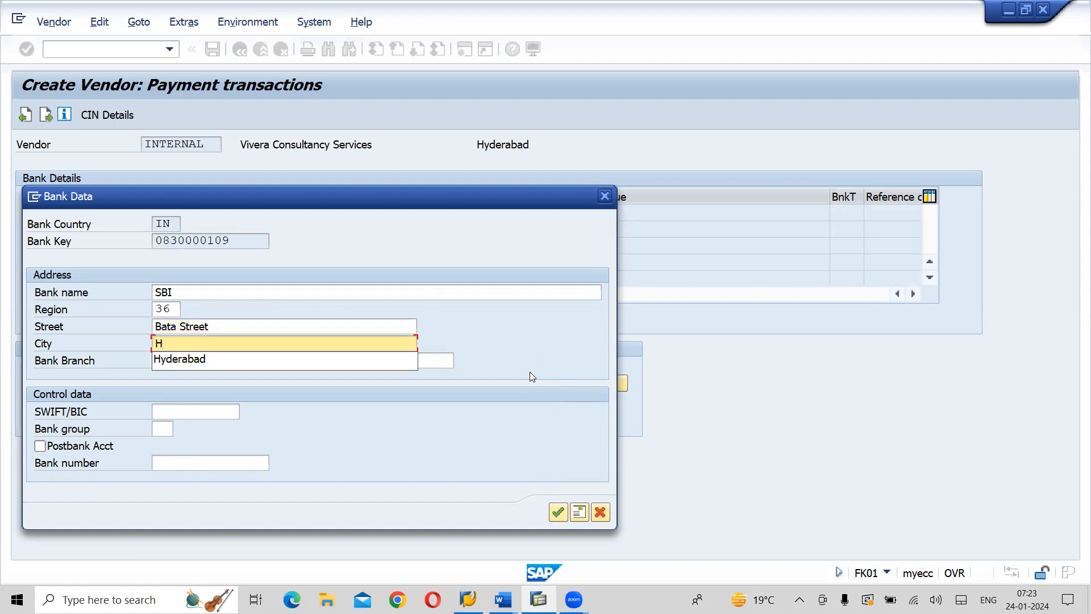
key(Down)
key(Tab)
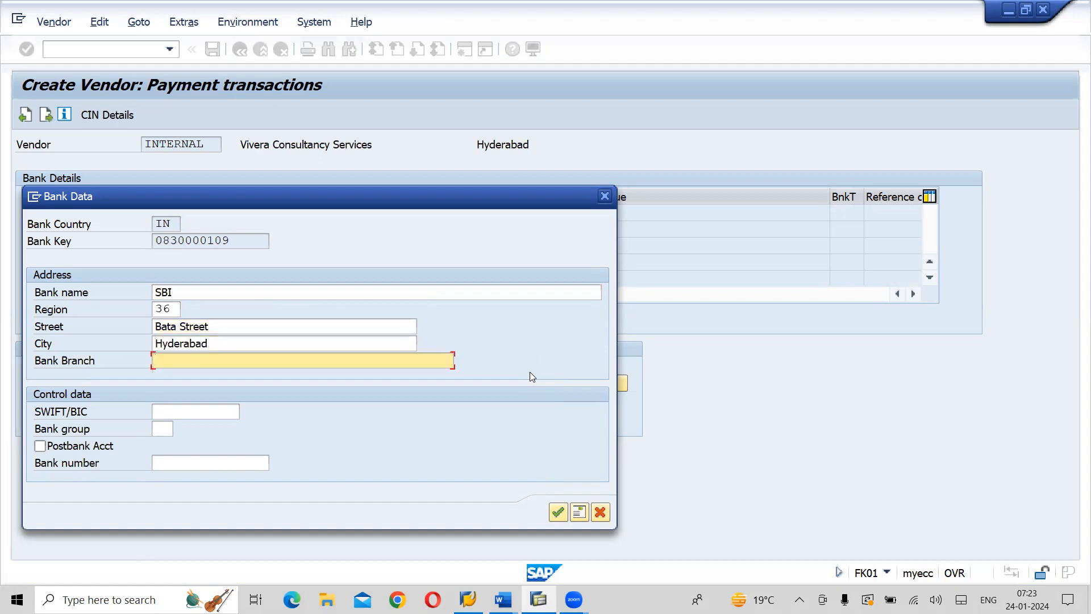
Fill in the bank branch and accept the bank data
text(Sec)
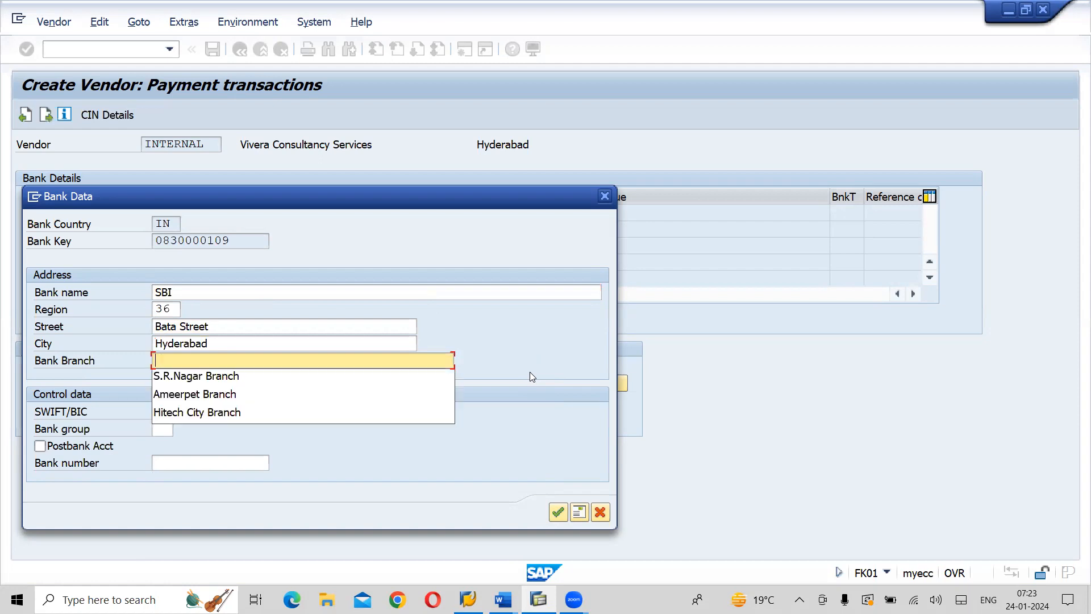
text(underb)
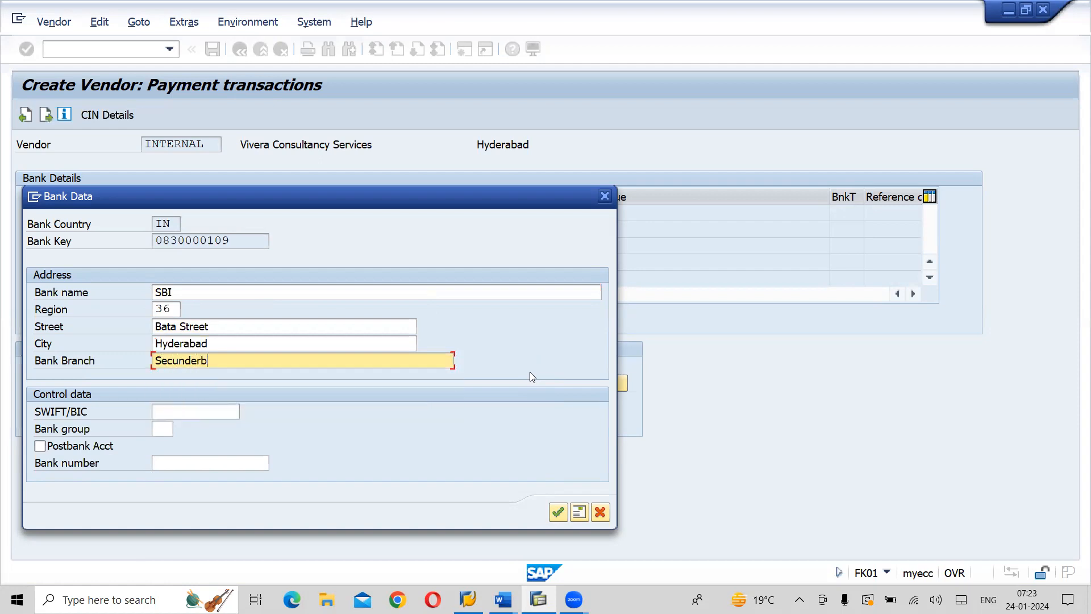
key(BackSpace)
text(aad)
click(558, 513)
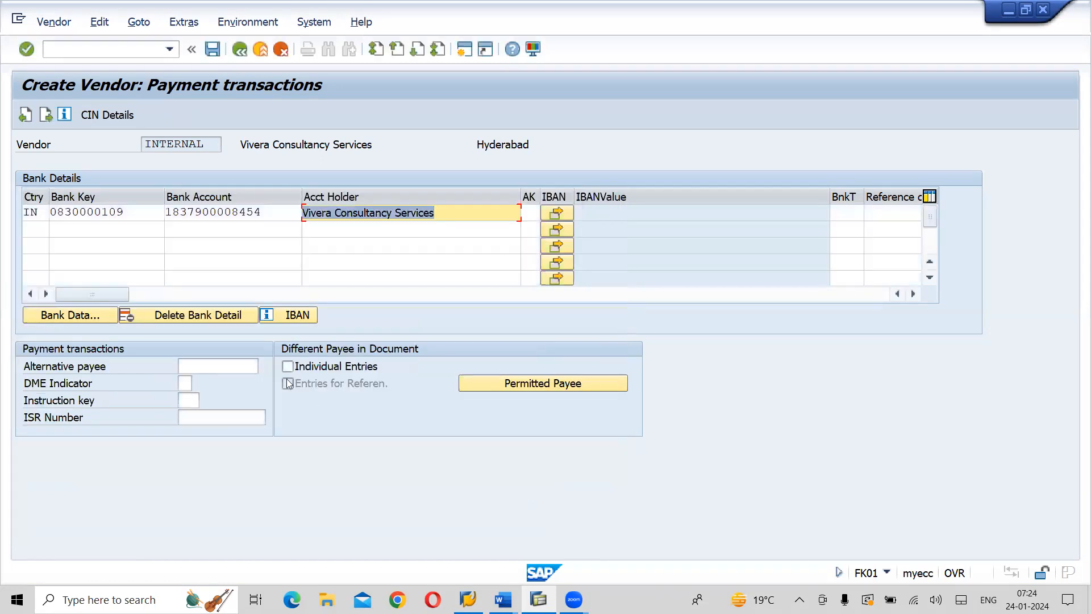
Proceed to the contact persons and fill in the first contact's first name and last name from previously used entries
key(Return)
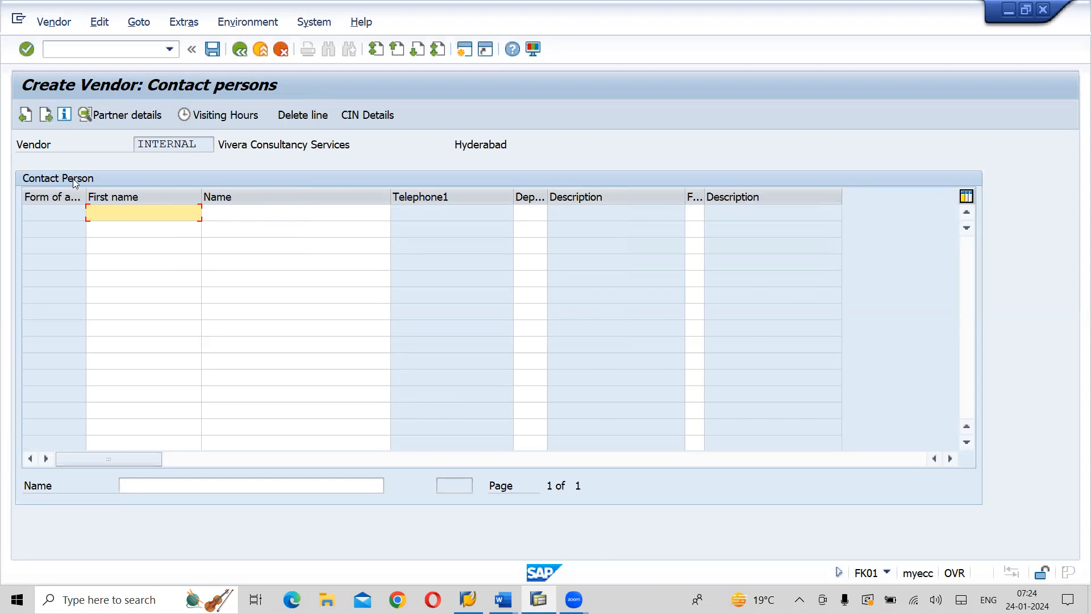
key(space)
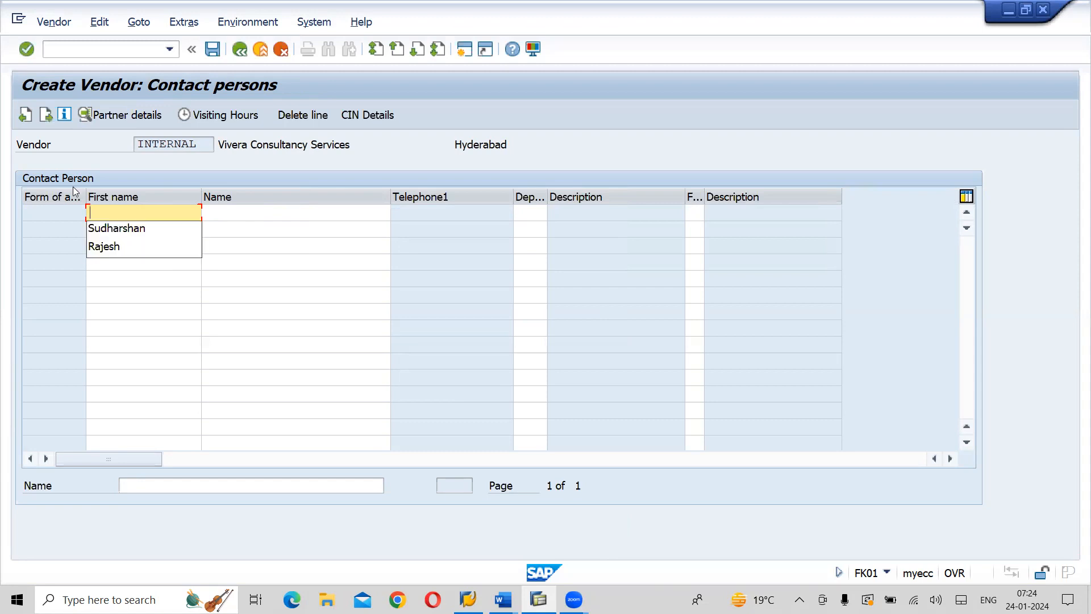
click(111, 254)
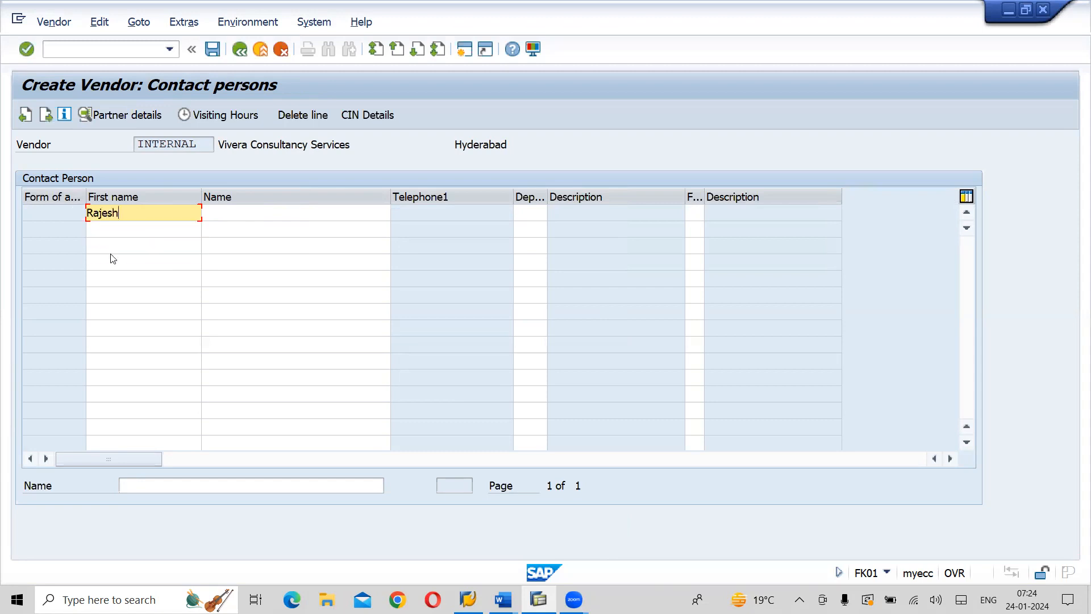
click(245, 215)
key(space)
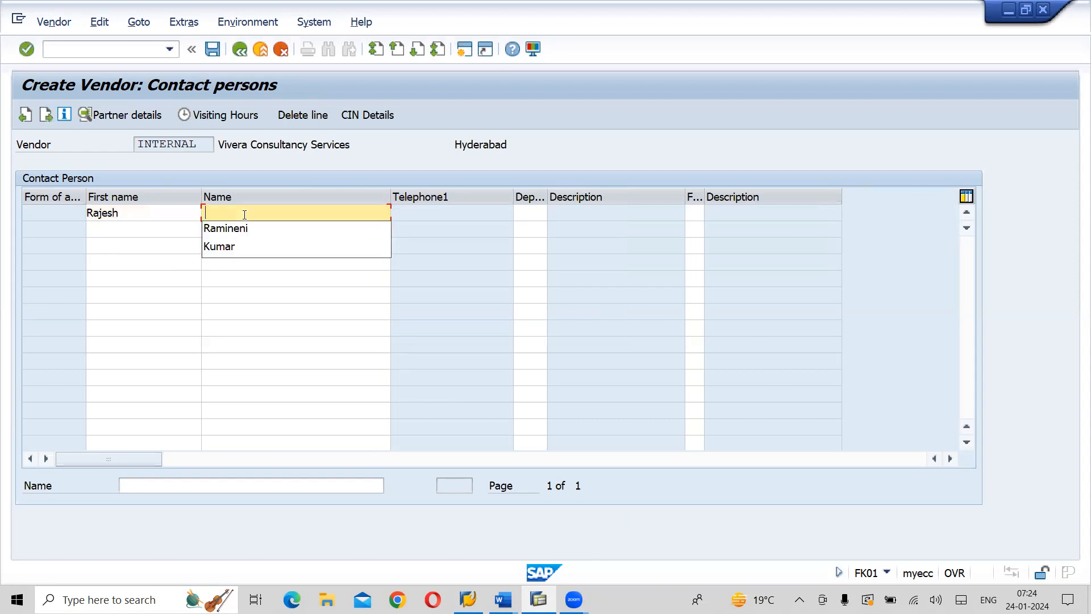
click(235, 247)
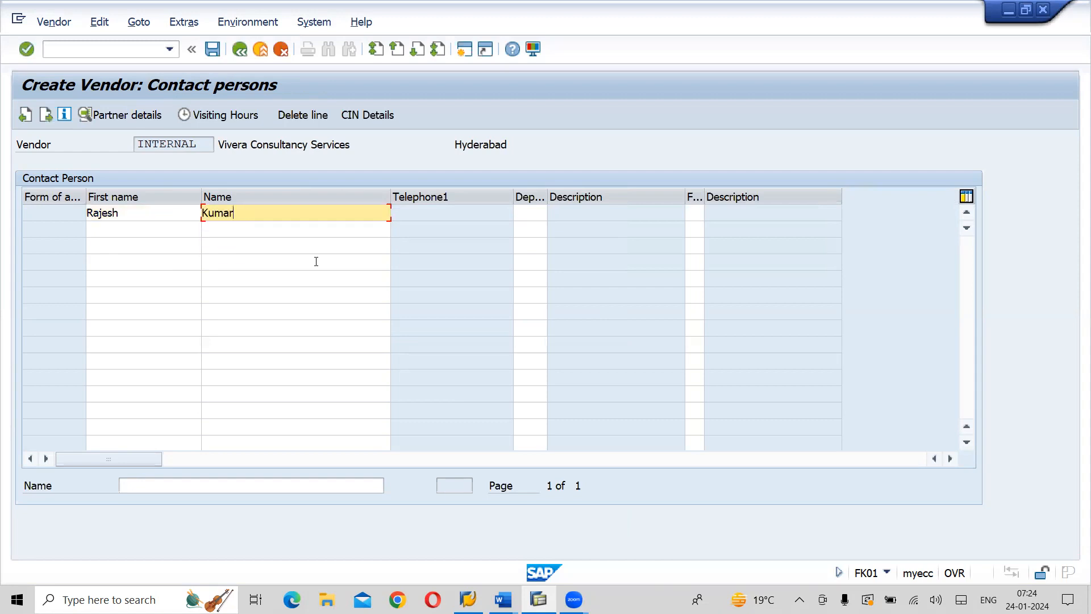
Assign the contact person to department 0002 (Purchasing) with function 02 (Head of purchasing)
click(530, 210)
key(space)
click(528, 233)
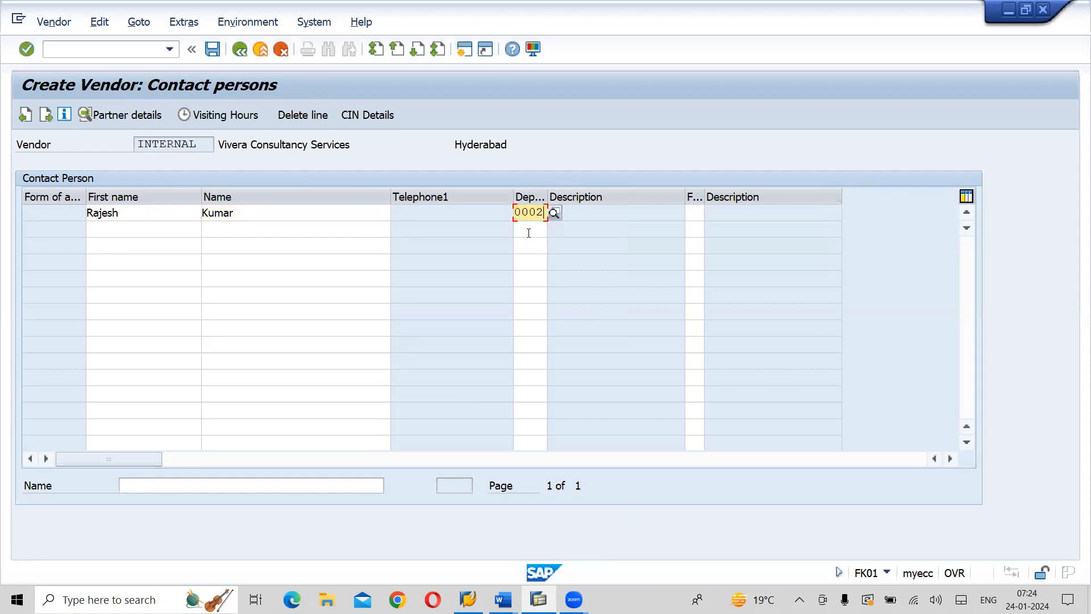
click(698, 211)
click(696, 228)
key(Return)
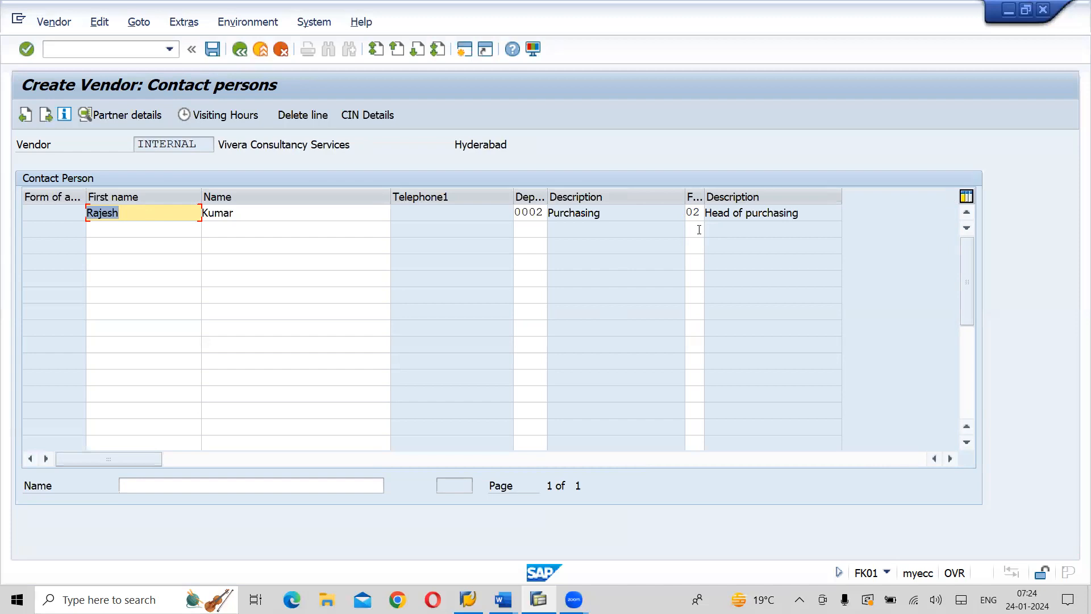
Proceed to the accounting information and set the reconciliation account to 150200, Trade Payables - Services
key(Return)
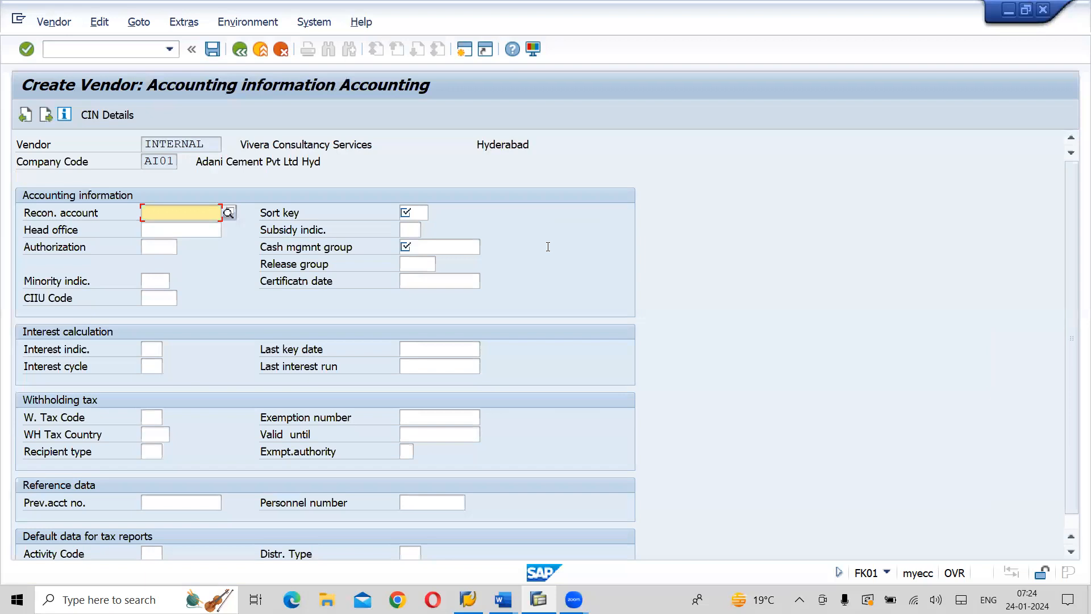
text(1)
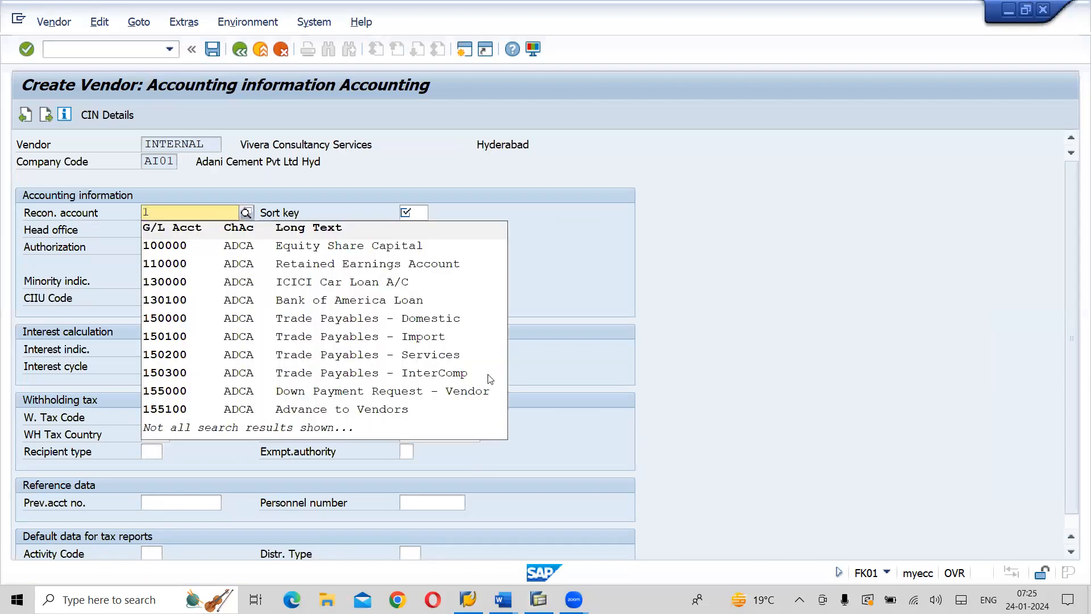
click(263, 356)
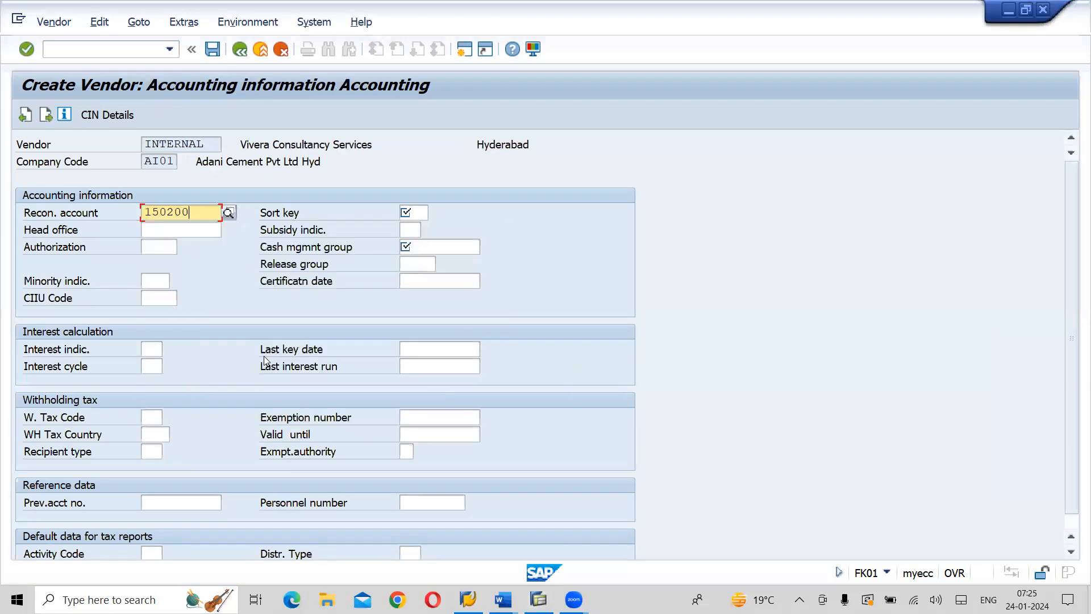
Set the sort key to 012 and the cash management group to A1 in the accounting information
click(418, 214)
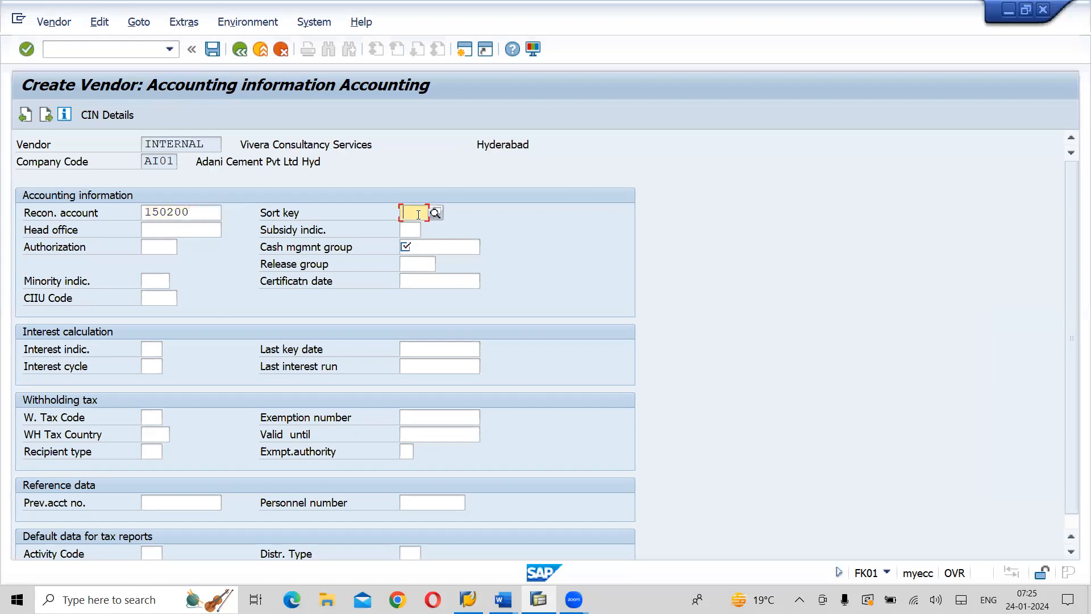
text(012)
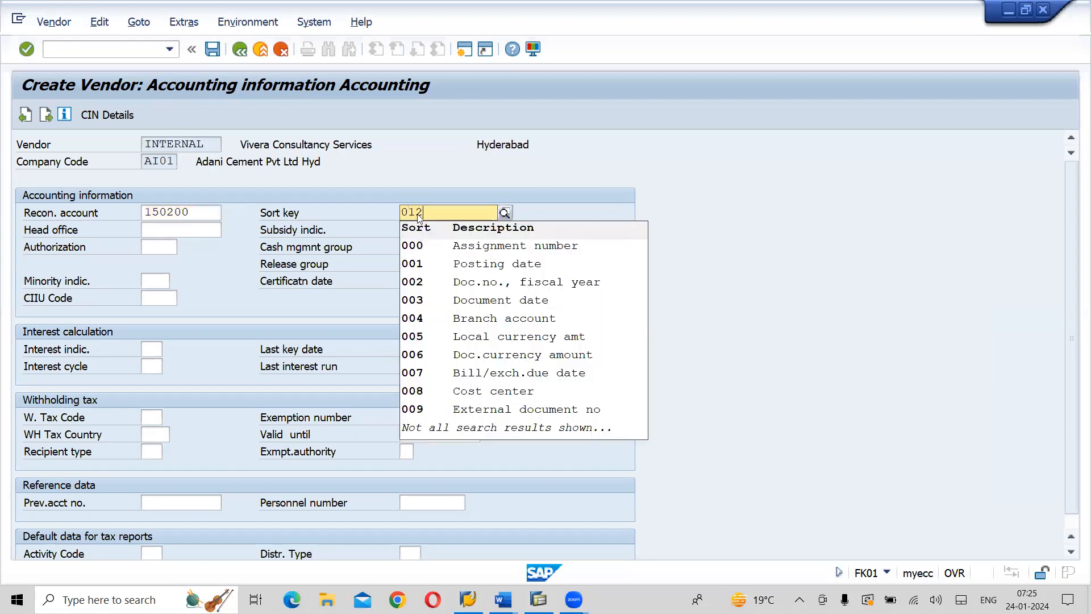
click(450, 247)
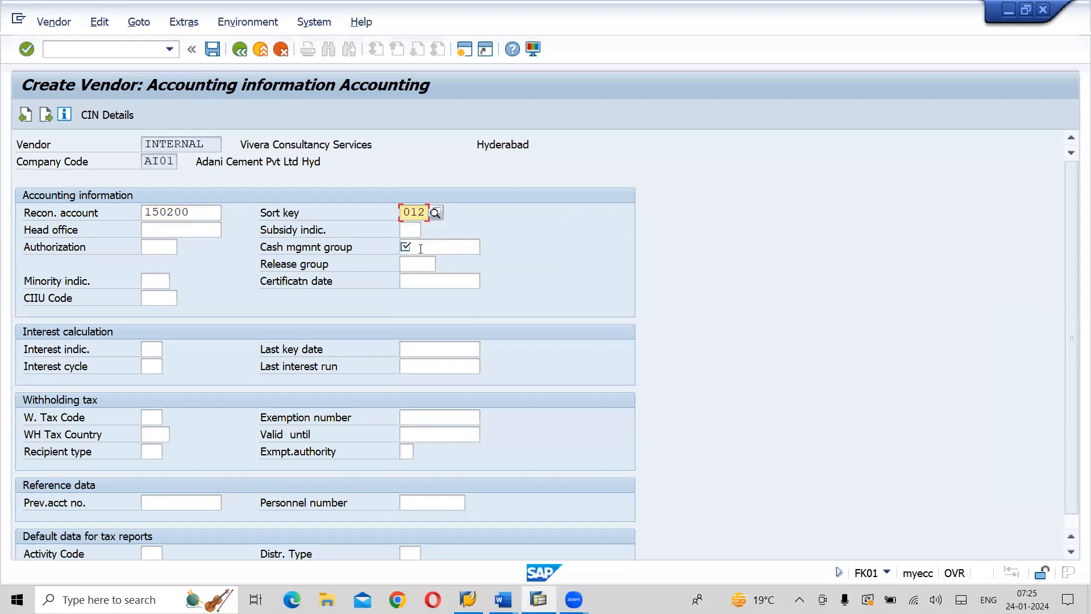
click(420, 249)
text(A1)
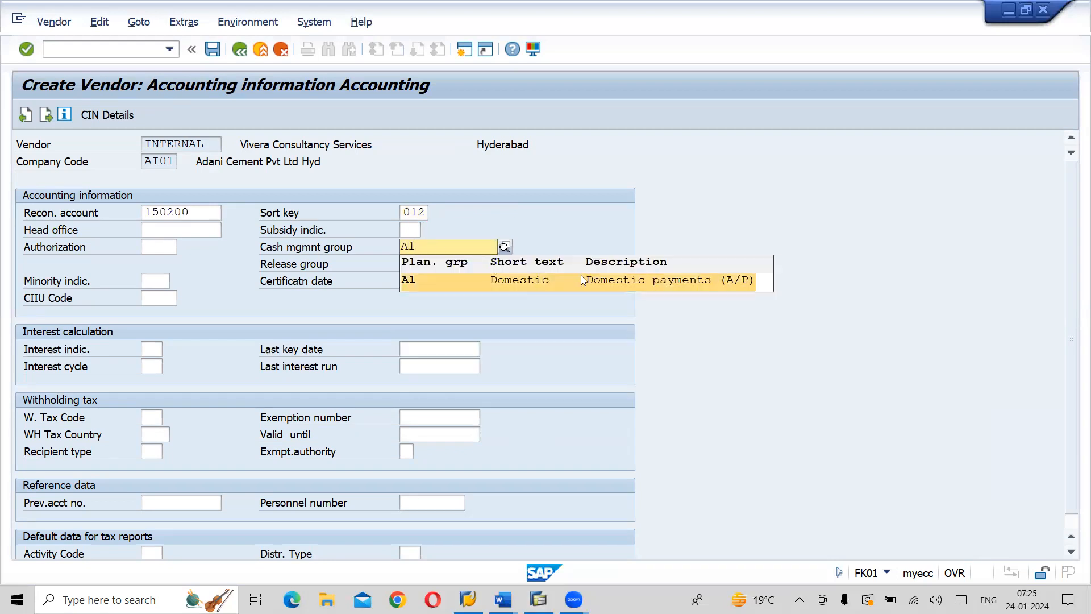
Proceed to the payment transactions and set both the payment terms and the credit memo terms to A001
click(582, 279)
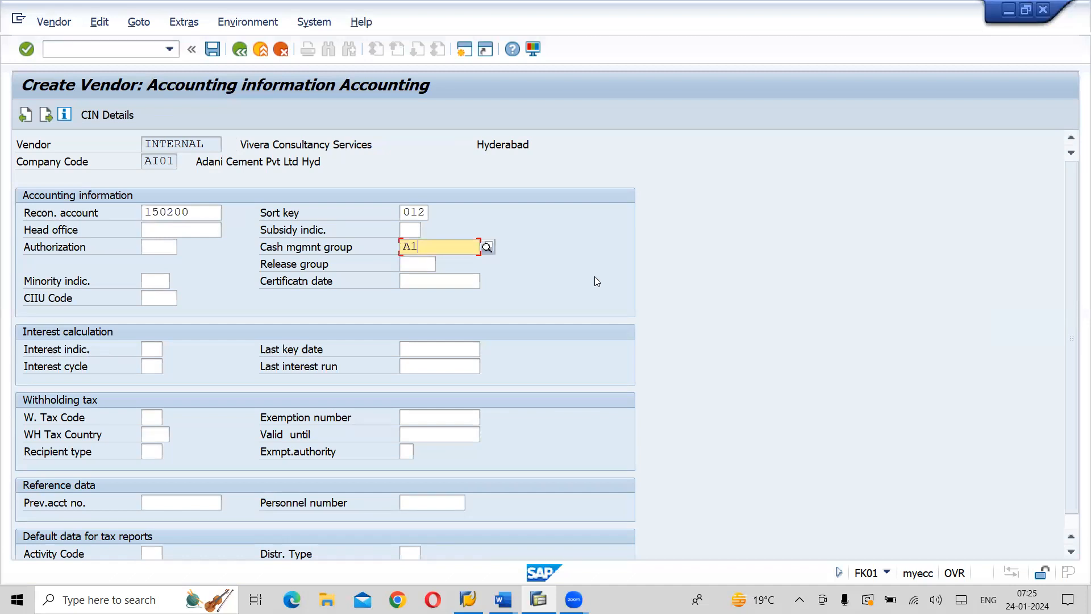
key(Return)
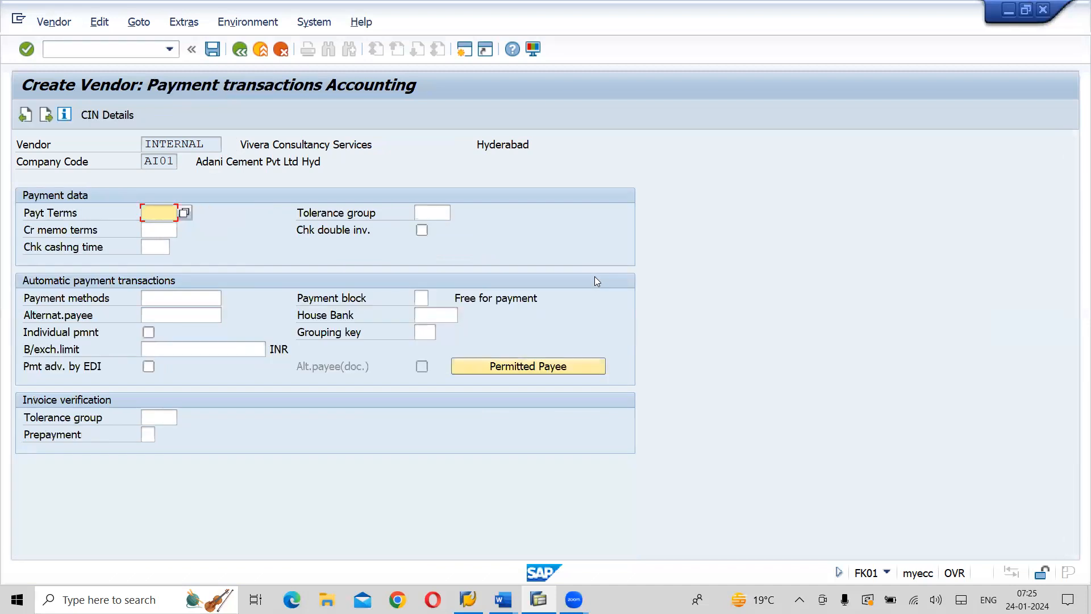
key(space)
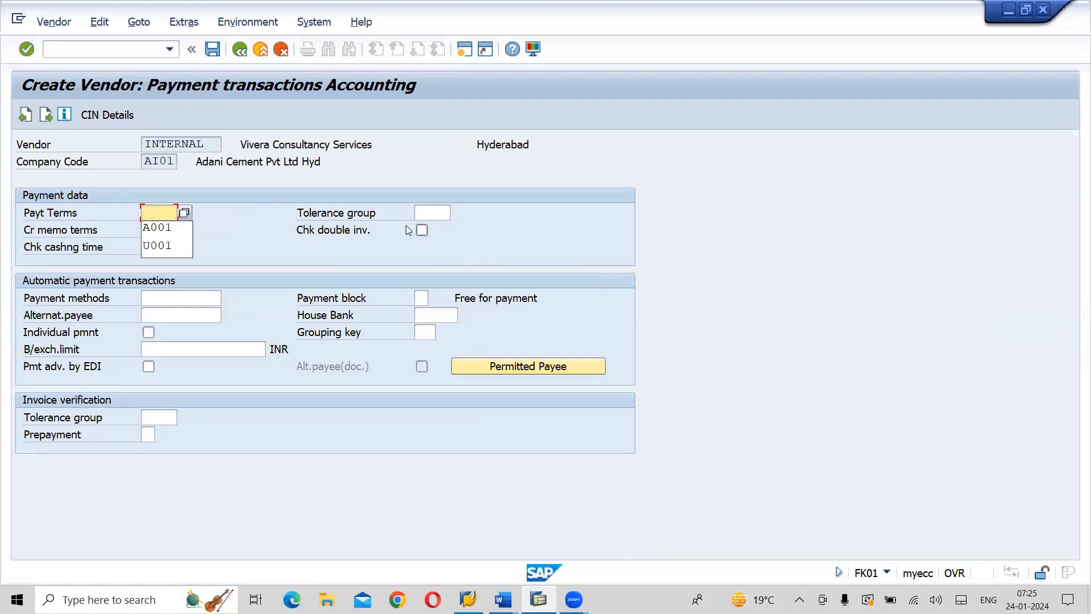
click(166, 227)
click(155, 231)
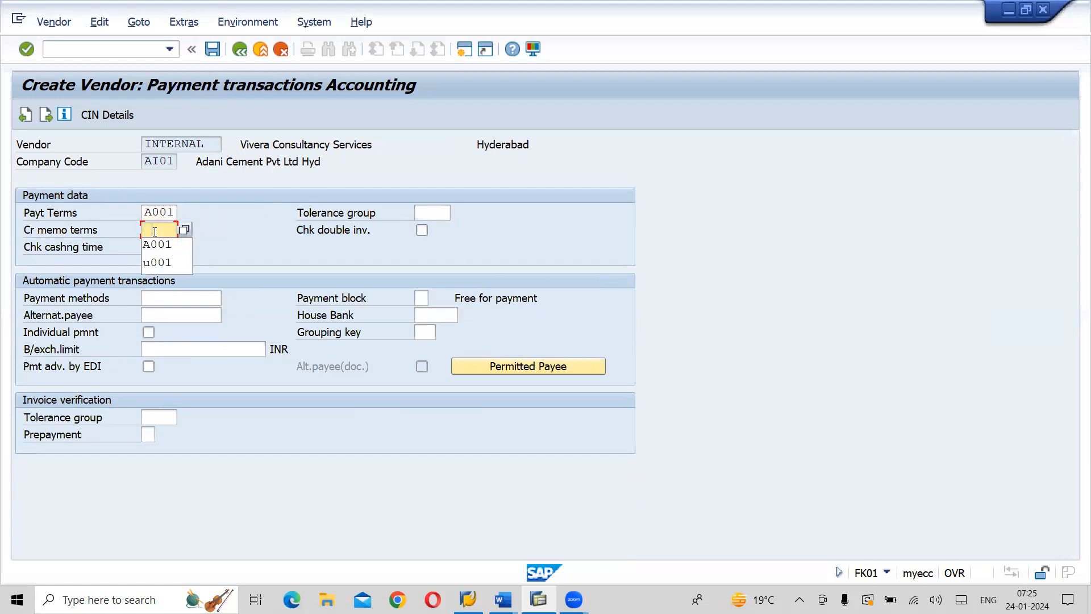
click(154, 244)
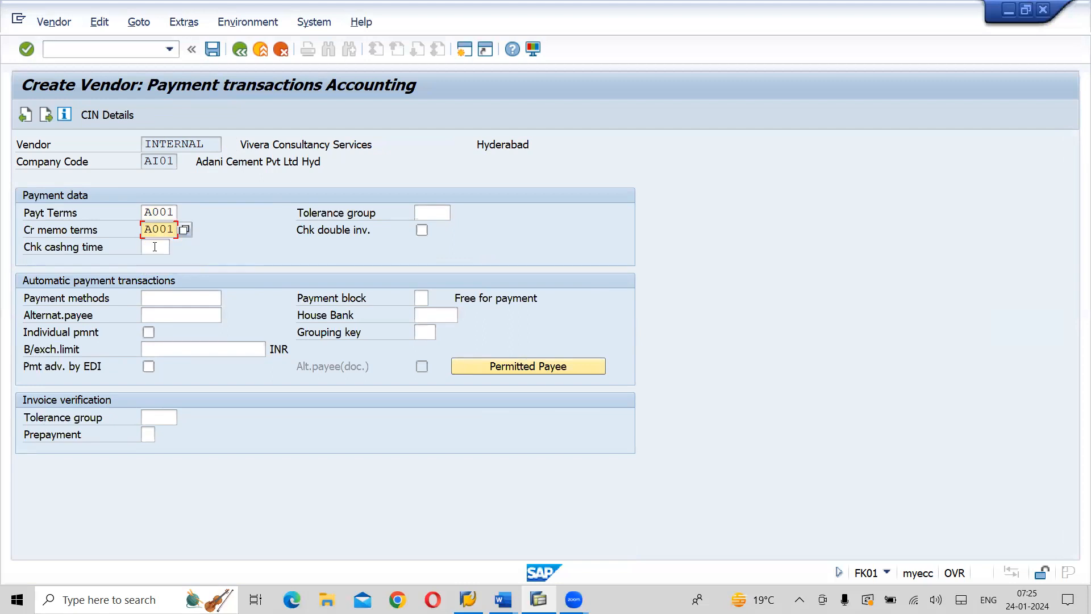
Allow the payment methods C (Cheque Payment) and T (Bank Transfer) for the vendor and save the vendor master
click(159, 299)
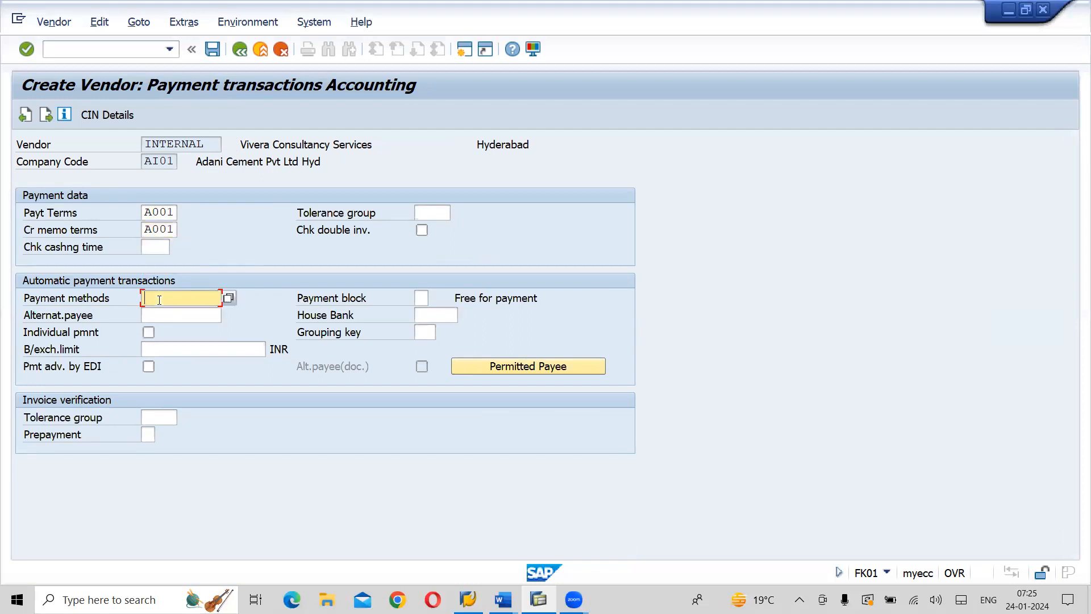
click(230, 299)
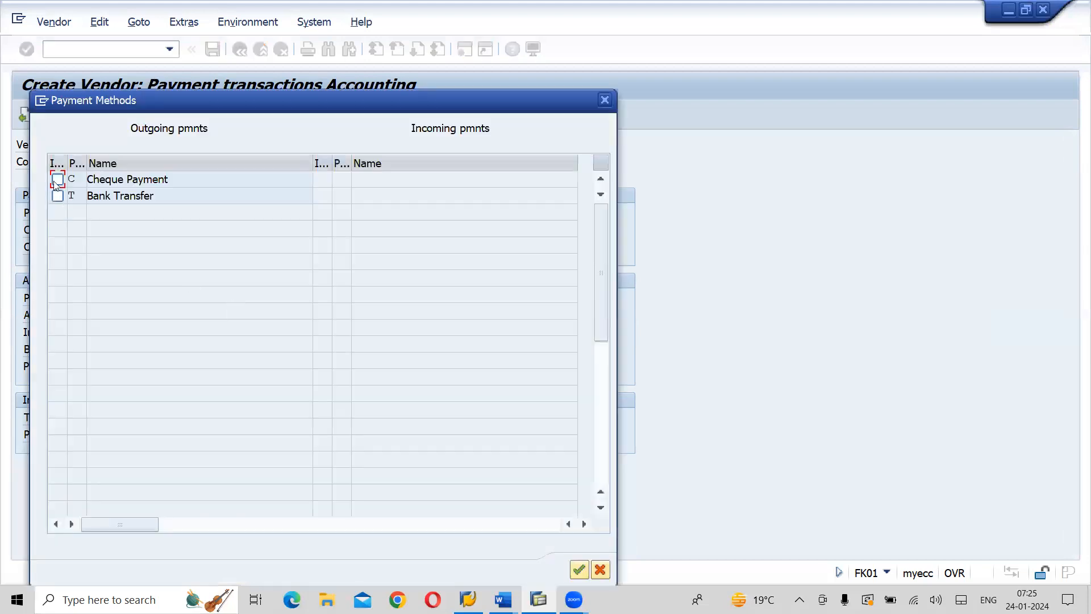
click(56, 181)
click(58, 197)
click(578, 569)
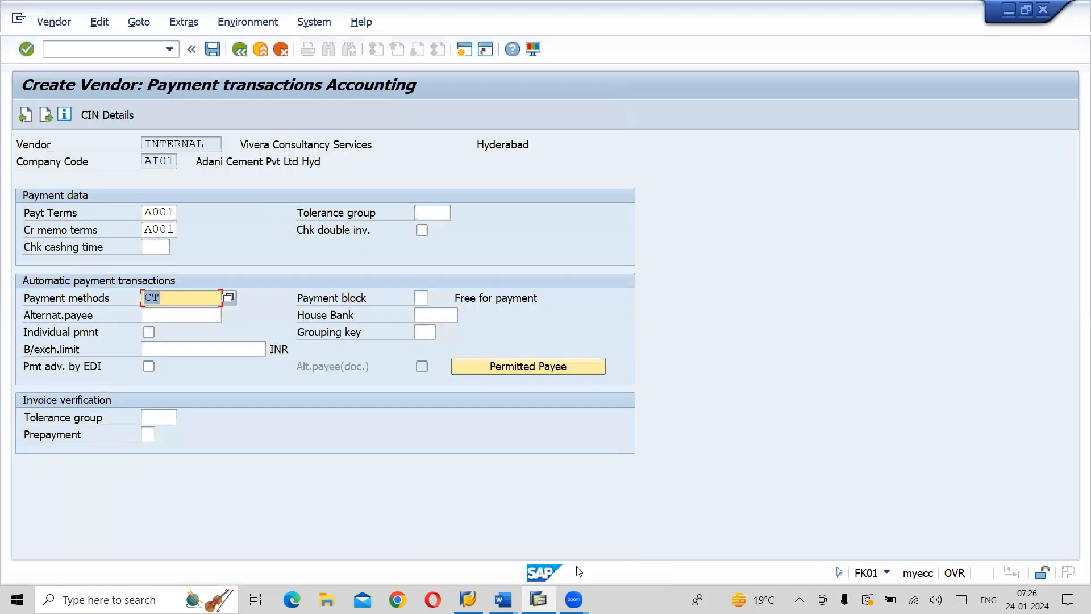
click(196, 292)
click(212, 49)
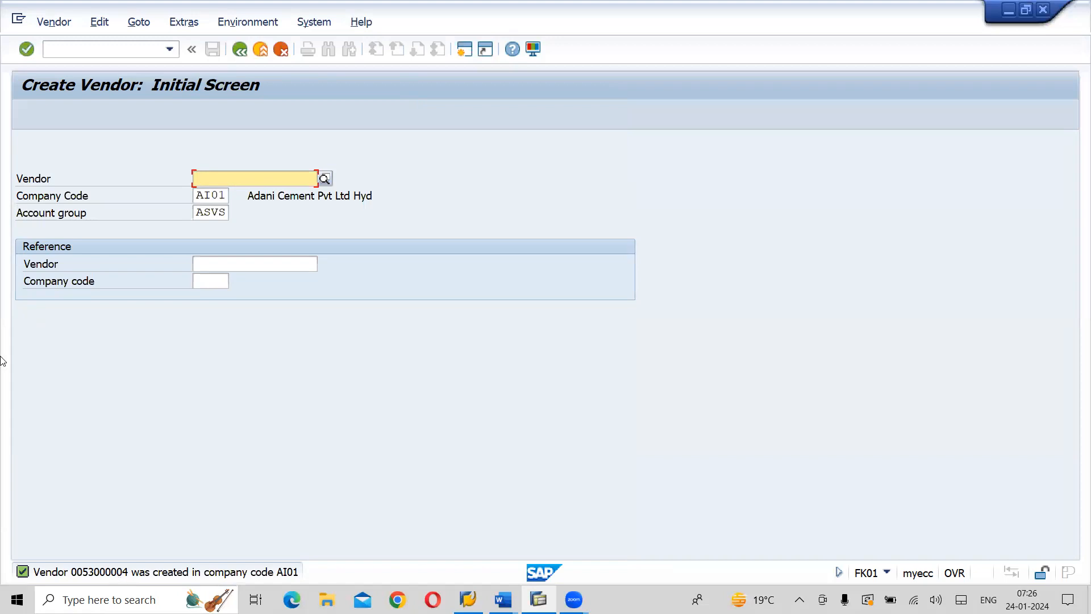
Open transaction OBBG for assigning countries to calculation procedures and go to the country entry IN
click(58, 49)
text(/NOBBG)
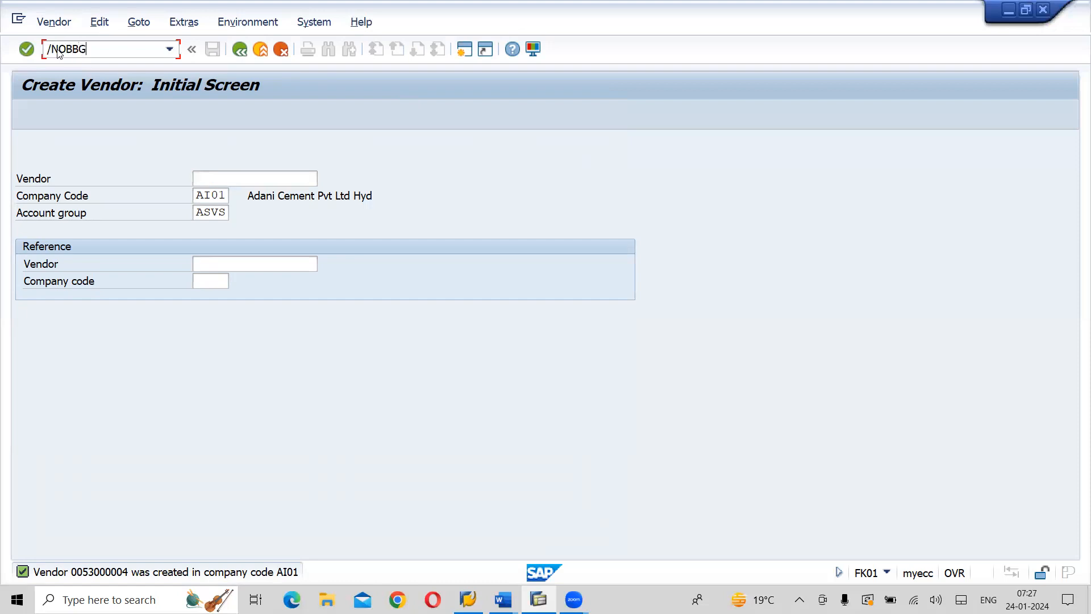
key(Return)
click(248, 488)
text(IN)
key(Return)
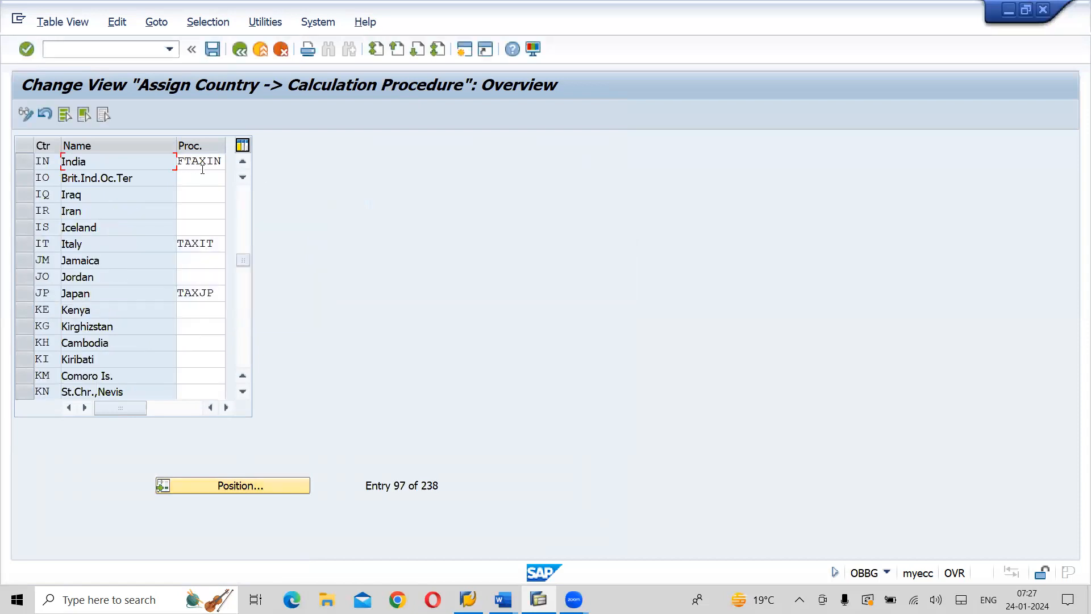
Assign tax procedure ATXINN (Adani Tax Procedure for India) to India and save it in the proposed customizing request
click(180, 160)
click(230, 162)
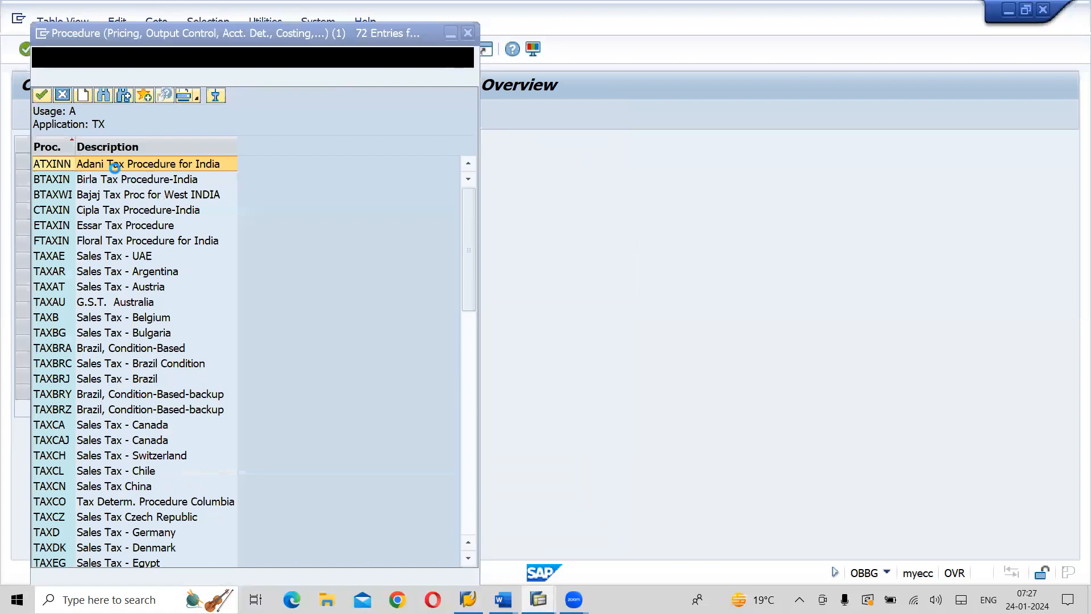
double_click(113, 167)
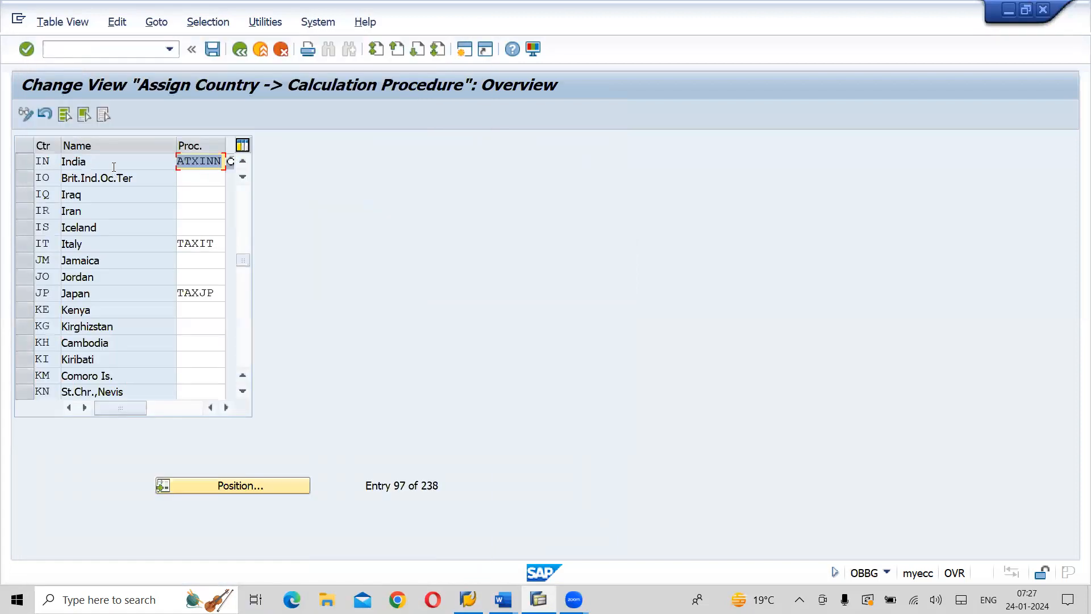
click(205, 57)
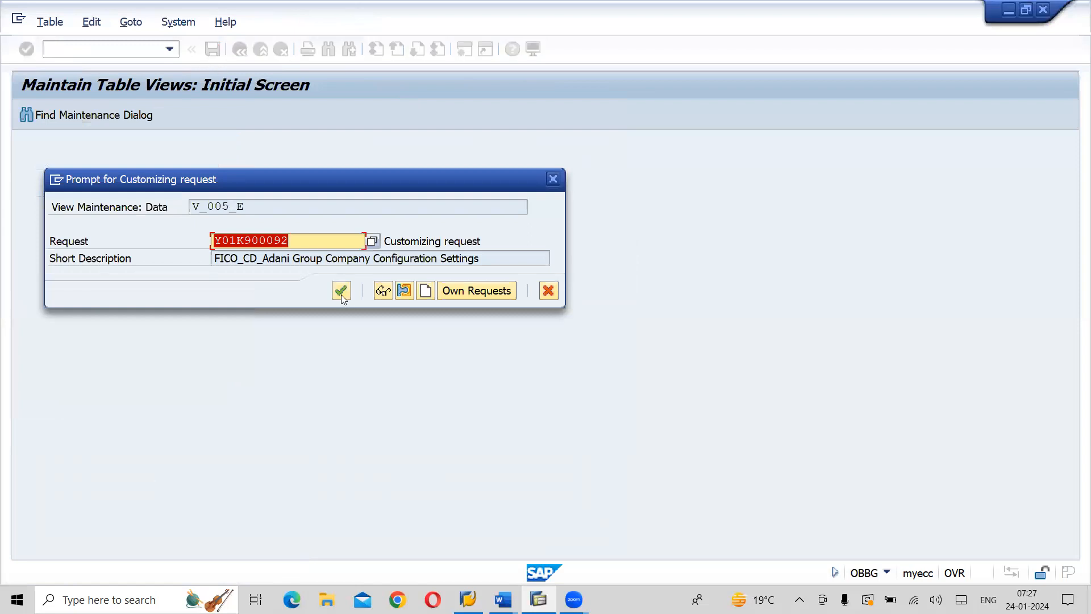
click(341, 294)
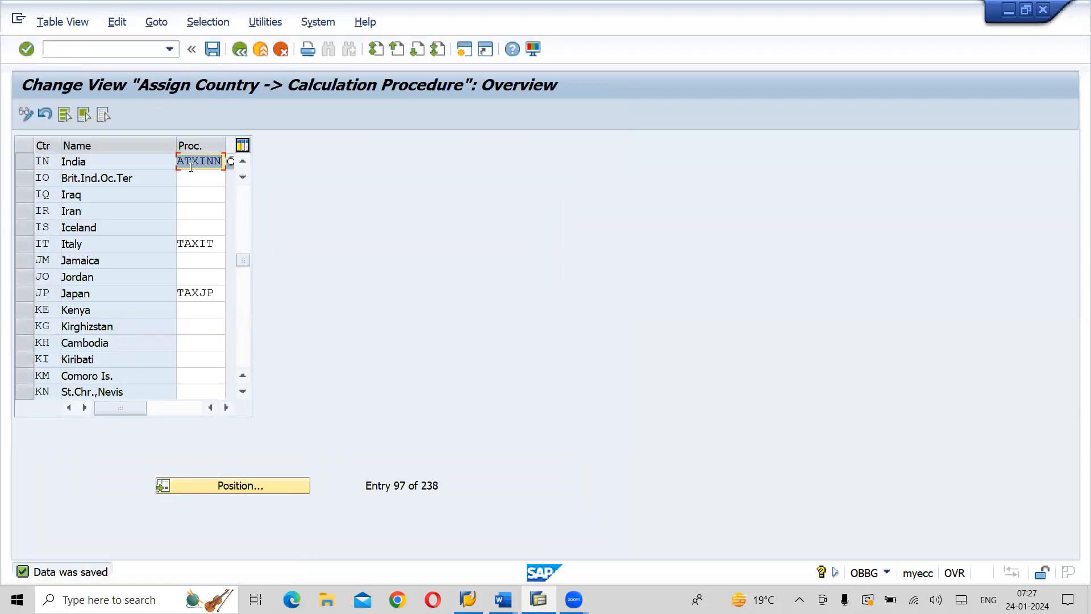
Open vendor invoice entry with transaction FB60
click(96, 50)
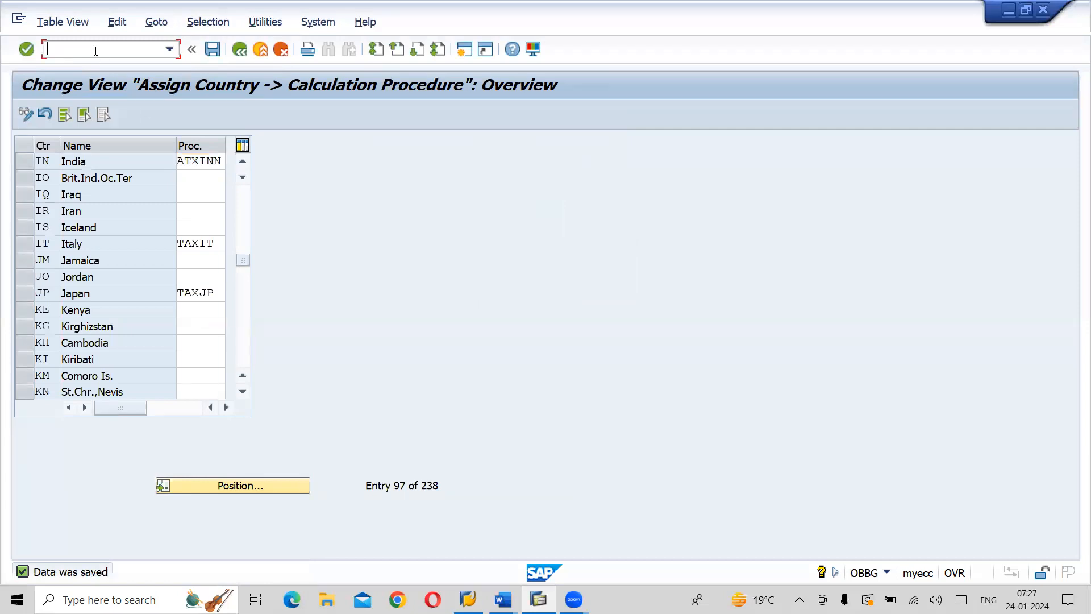
text(/NFB60)
key(Return)
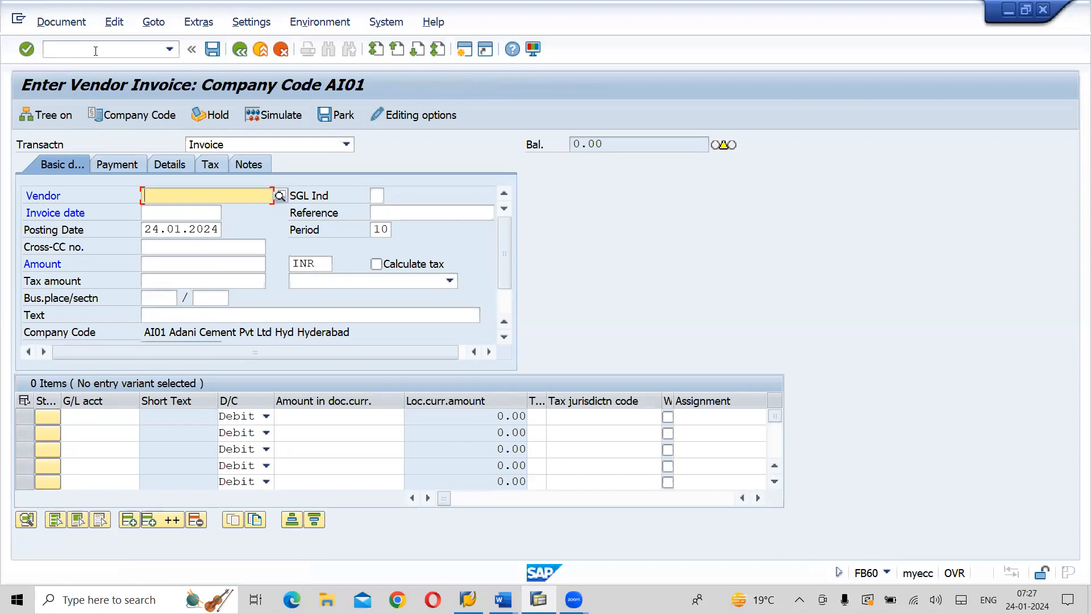
Look up the vendors of company code AI01, sort them by name and choose Vivera Consultancy Services for the invoice
click(280, 196)
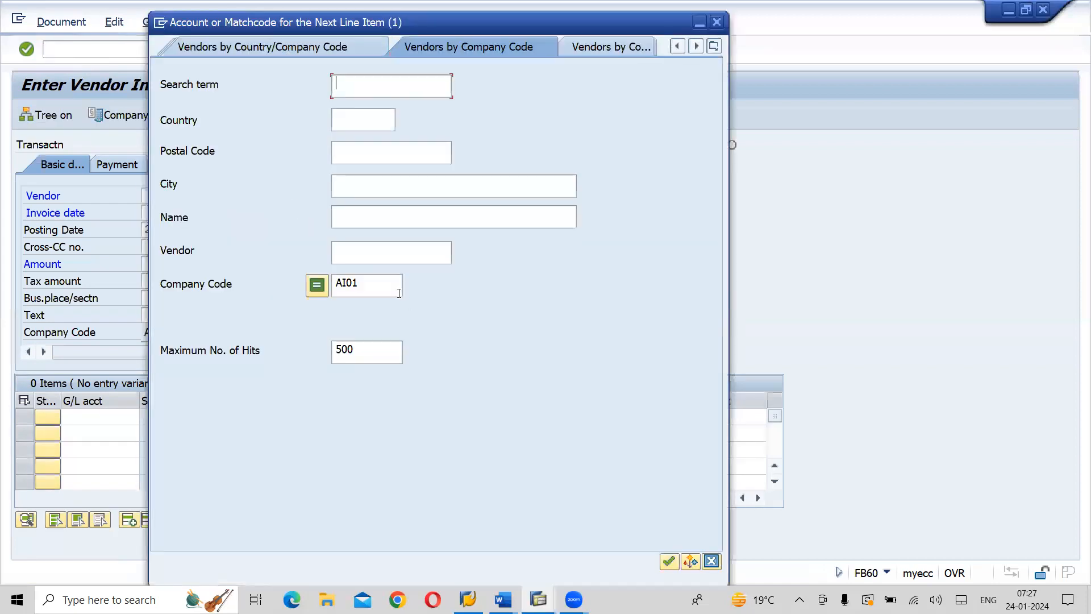
key(Return)
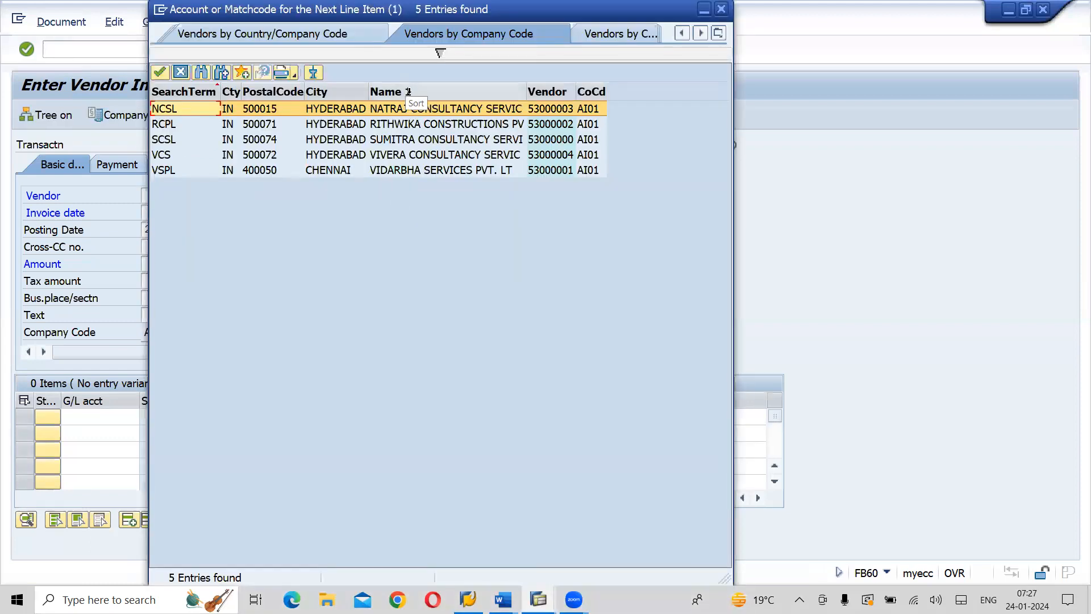
click(408, 91)
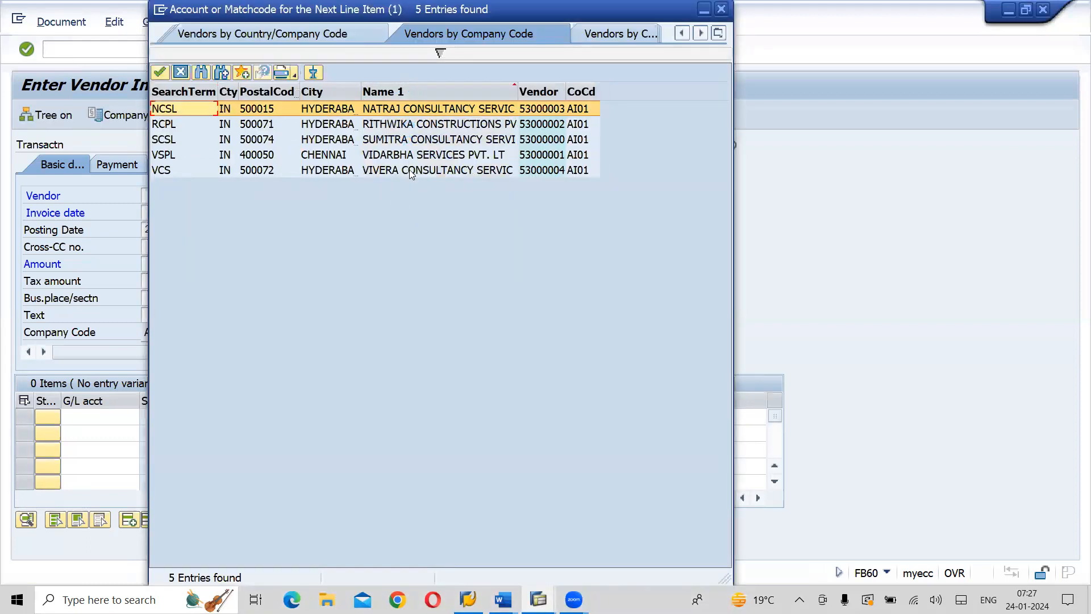
double_click(412, 170)
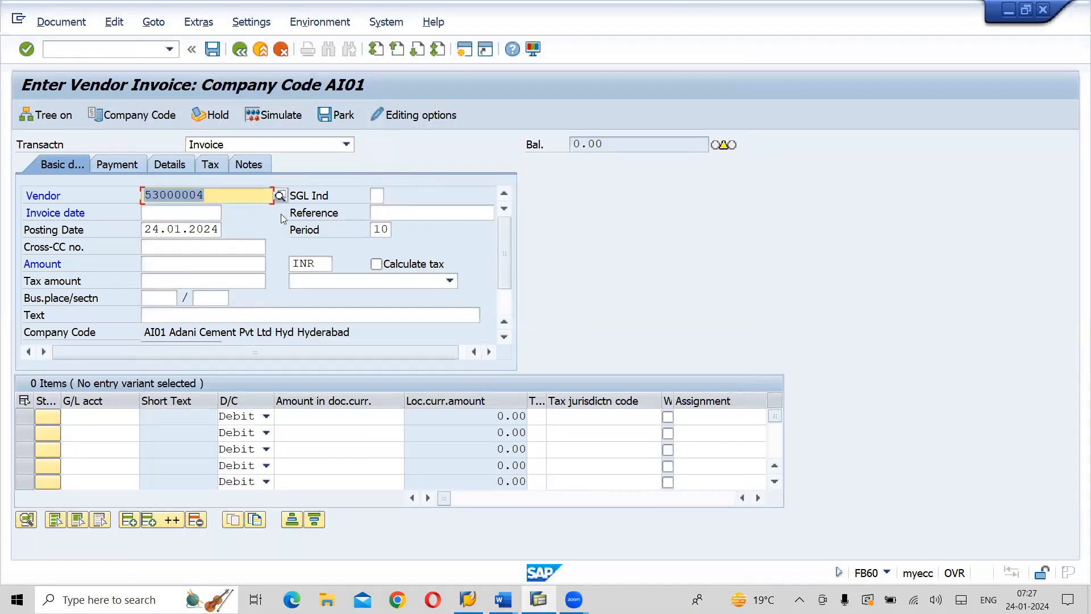
Set the invoice date to 24.01.2024 and the reference to ASP-01
click(149, 209)
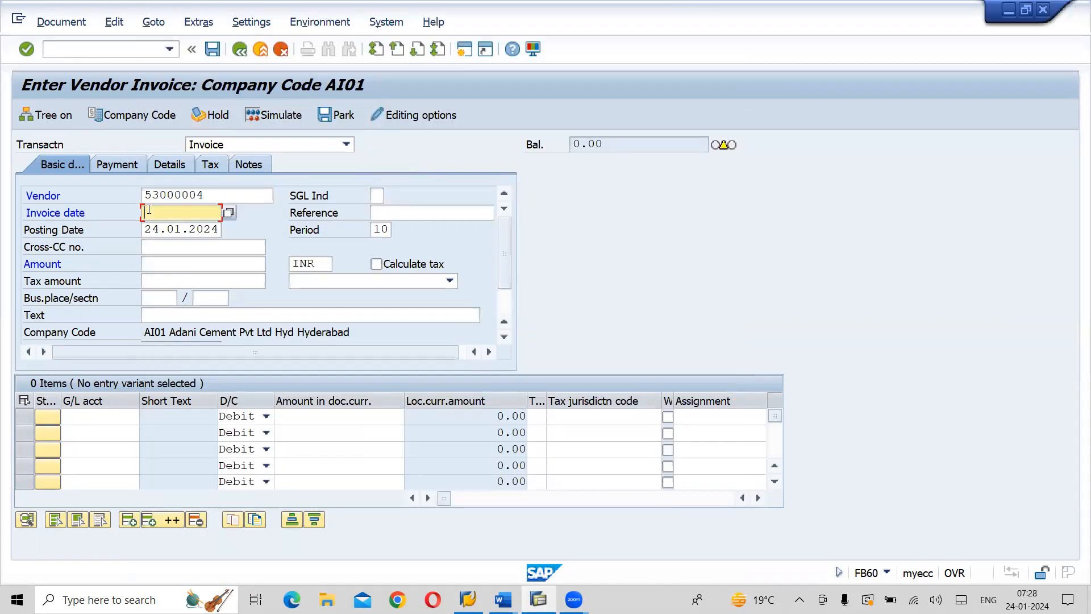
key(F4)
key(Return)
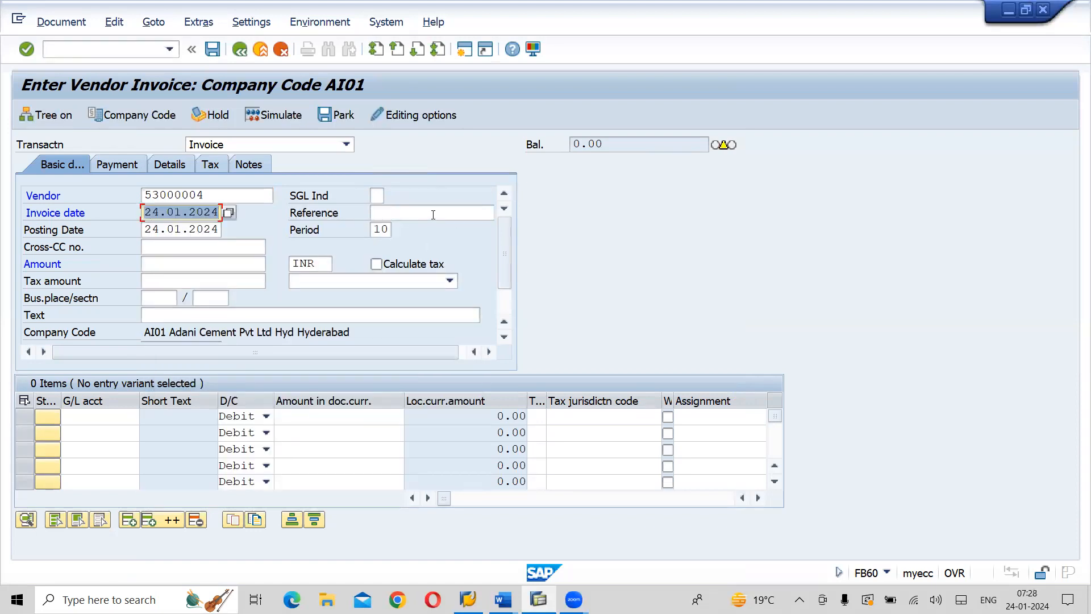
click(433, 215)
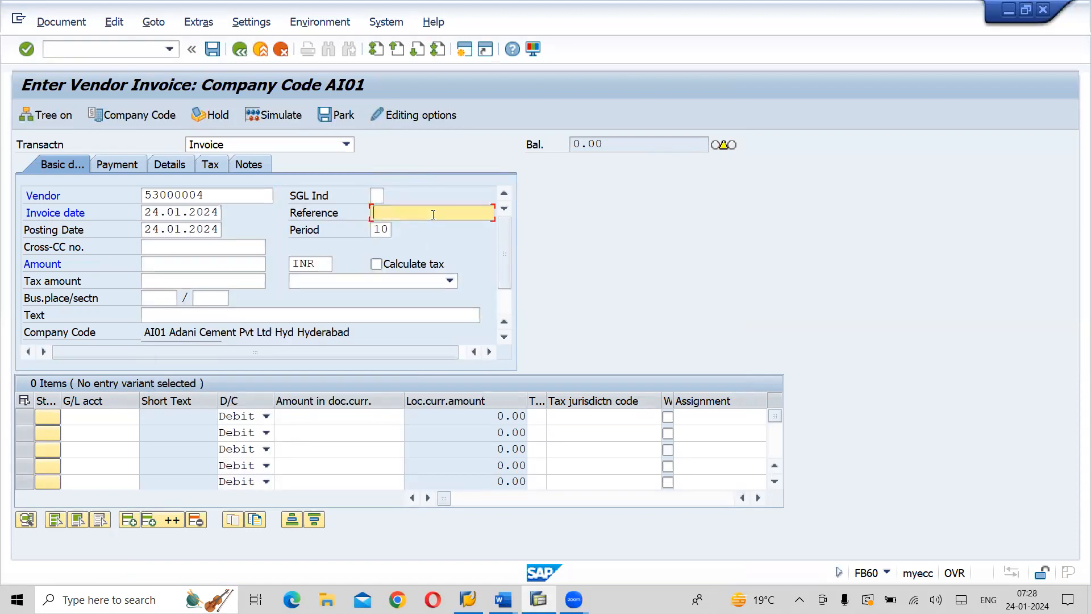
text(AS)
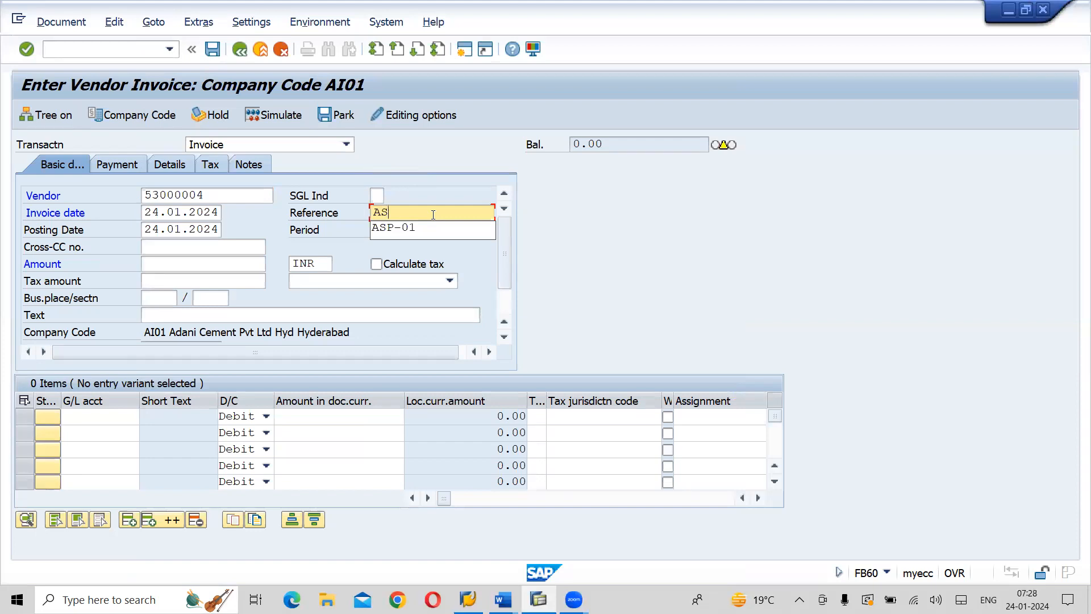
click(434, 229)
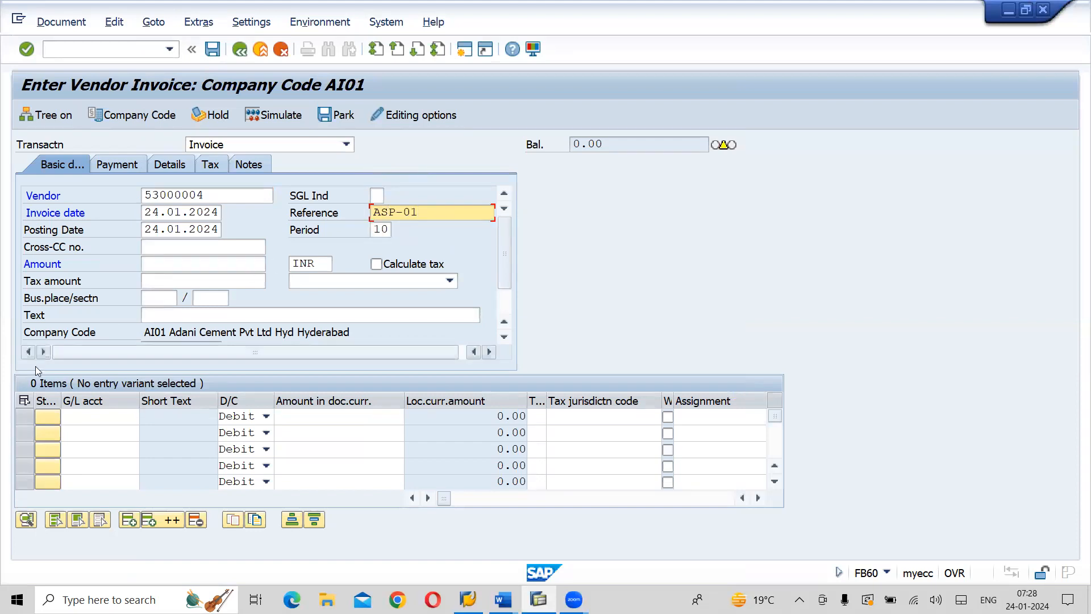
Enter the first line item as a debit to G/L account 450000 (Advertisement A/C) with an amount of 140000
click(85, 423)
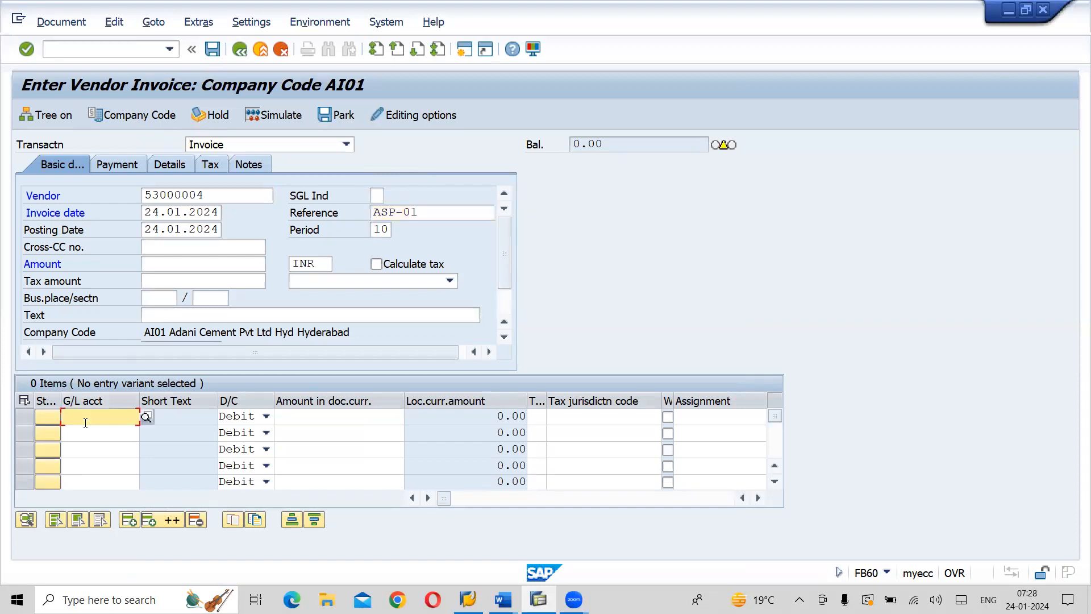
text(450000)
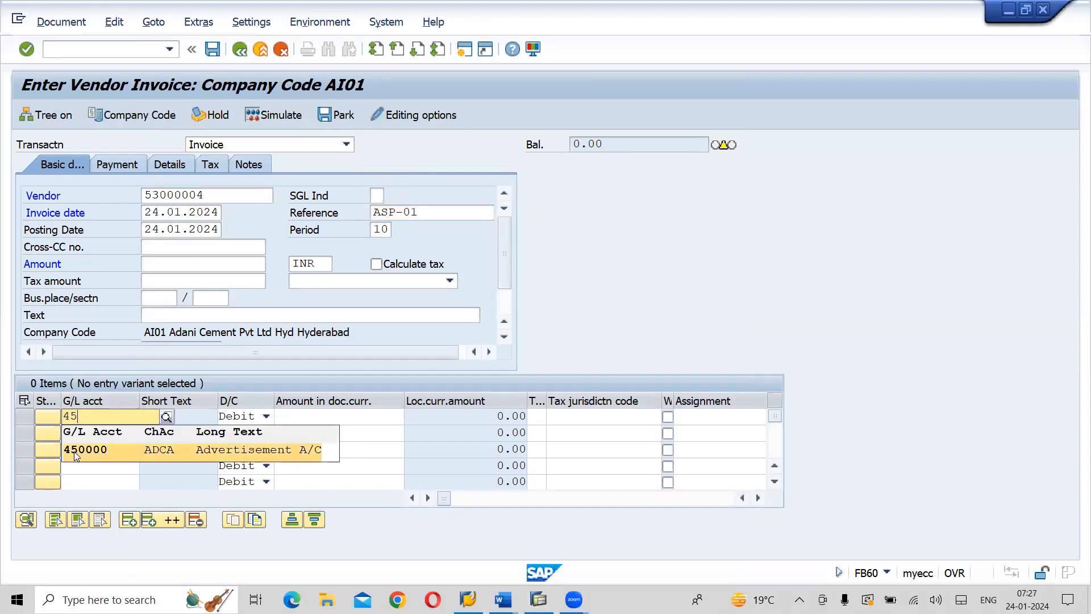
click(74, 451)
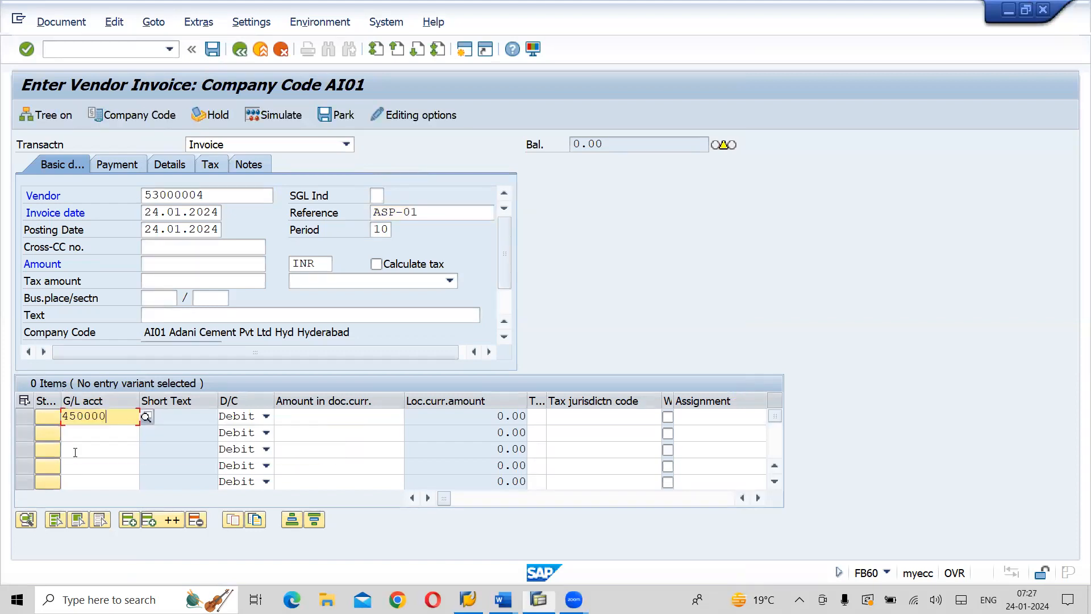
click(326, 418)
text(140000)
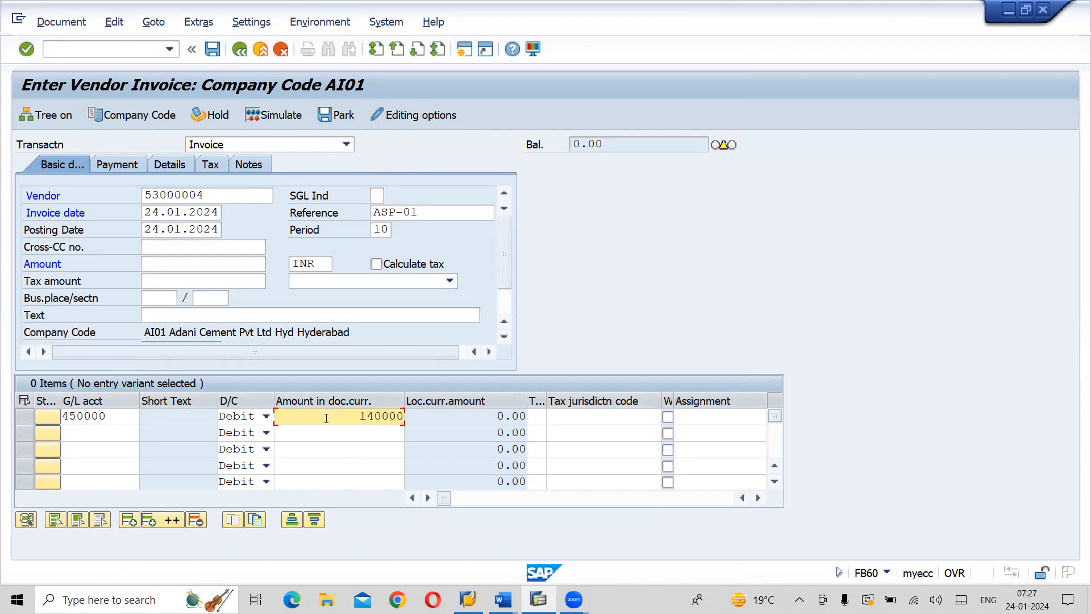
key(BackSpace)
text(0)
Assign tax code AB (Adani 12% Input GST) to the line item and the invoice header, with tax calculation enabled
click(536, 415)
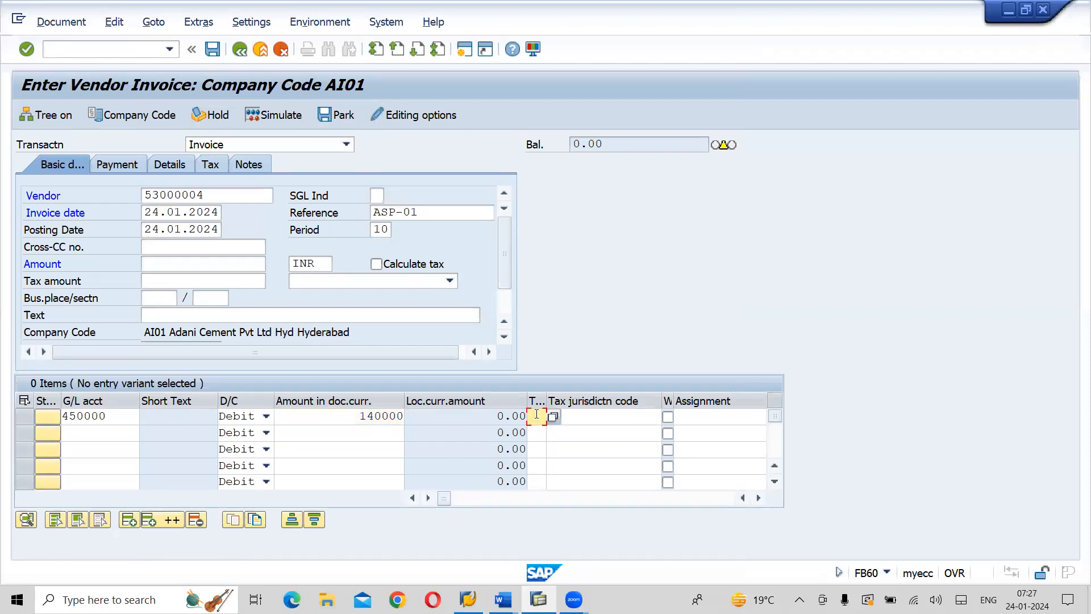
text(AB)
click(377, 264)
key(Return)
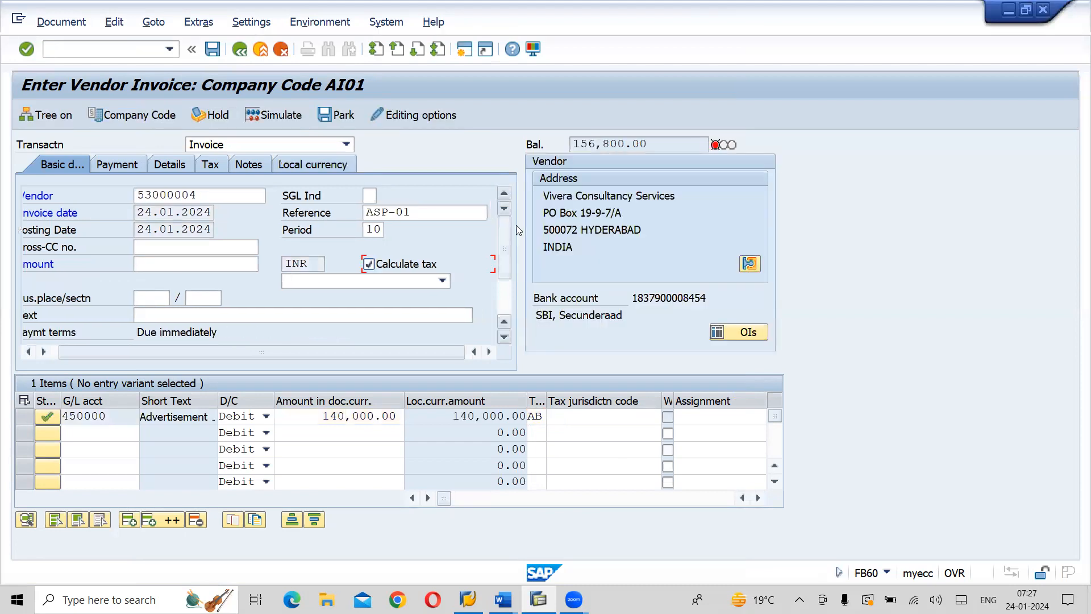
click(339, 280)
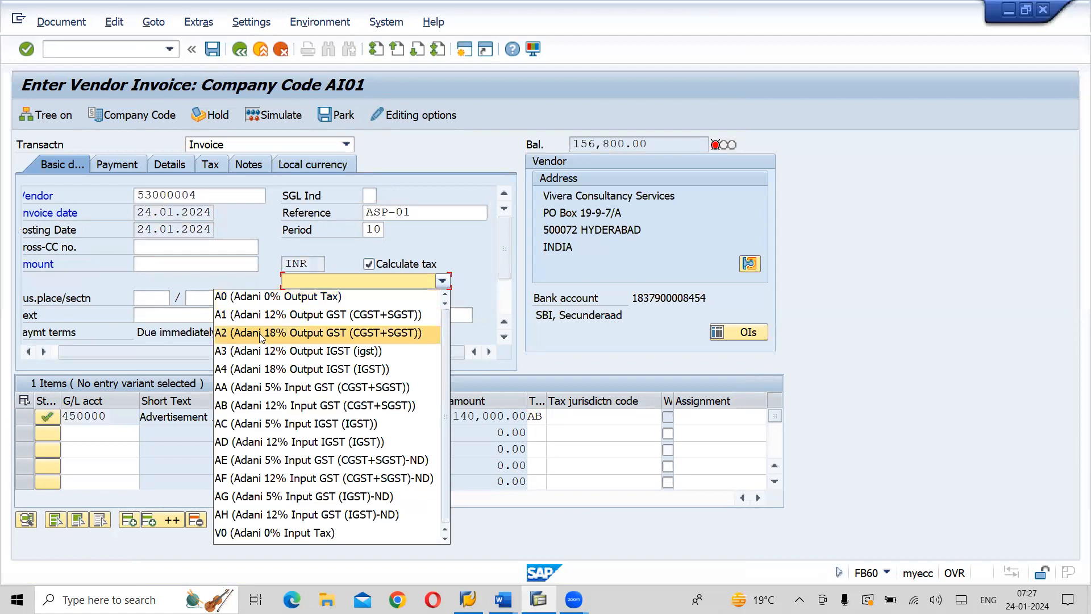
click(246, 405)
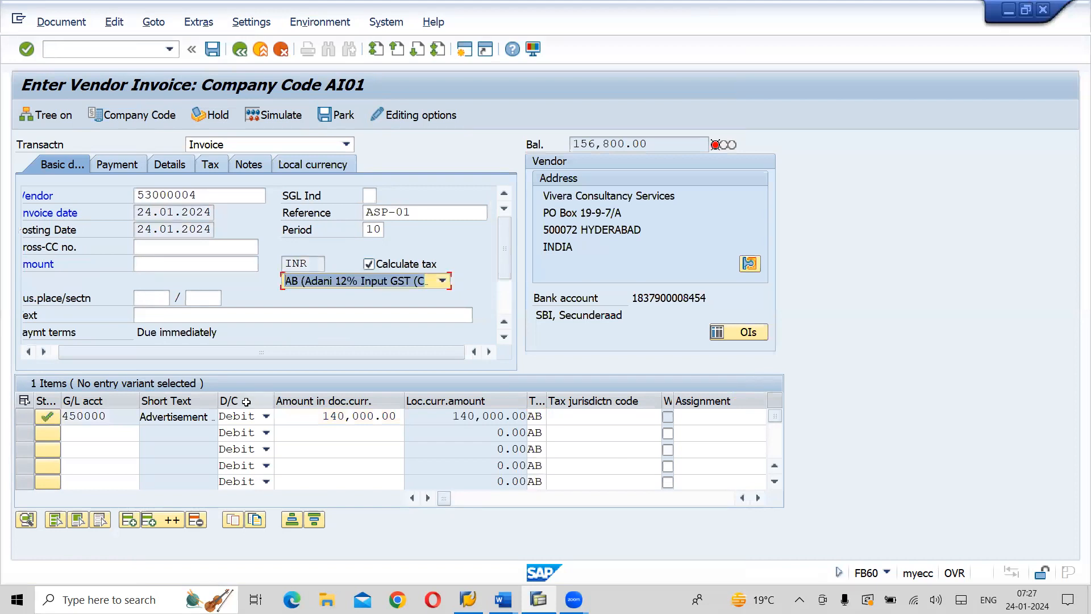
Set the invoice's business place to TS01
click(155, 294)
click(153, 316)
key(Return)
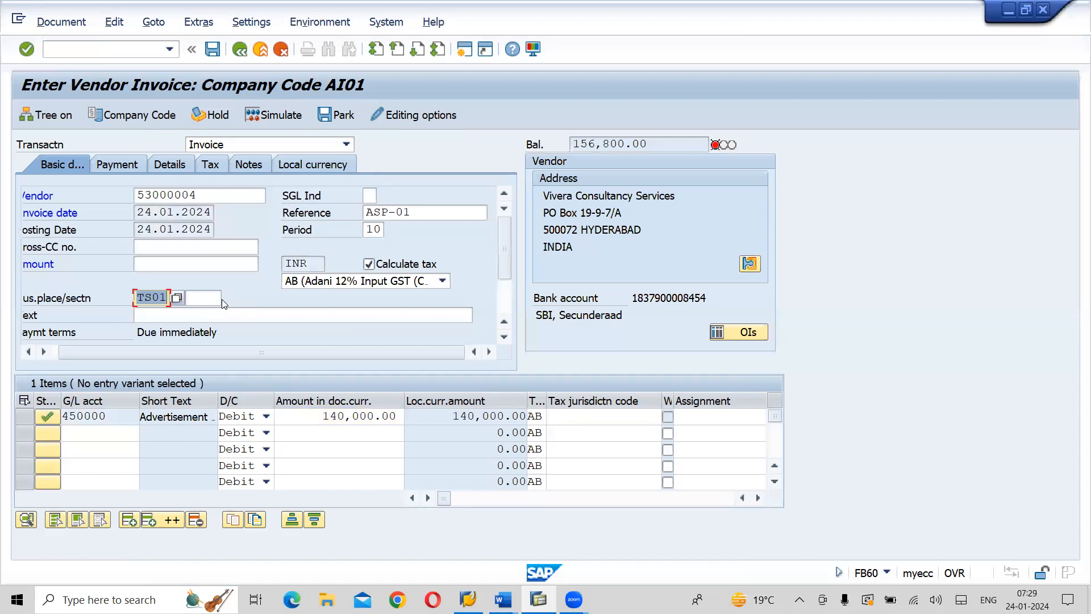
Copy the invoice's balance of 156,800.00 into the header amount so the document balances
drag(648, 144, 570, 146)
key(ctrl+c)
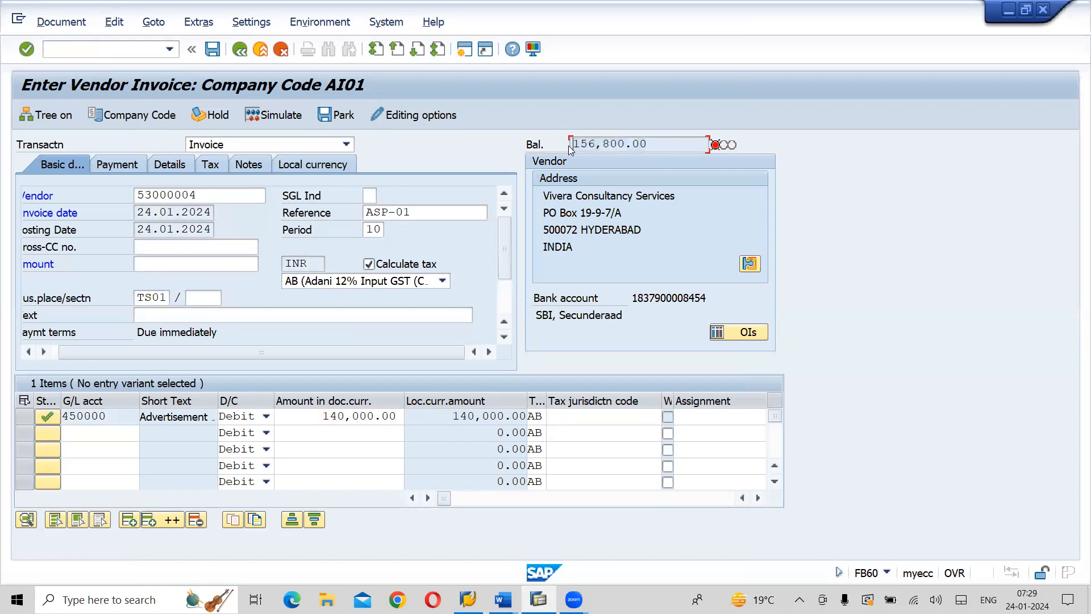
click(158, 264)
key(ctrl+v)
key(Return)
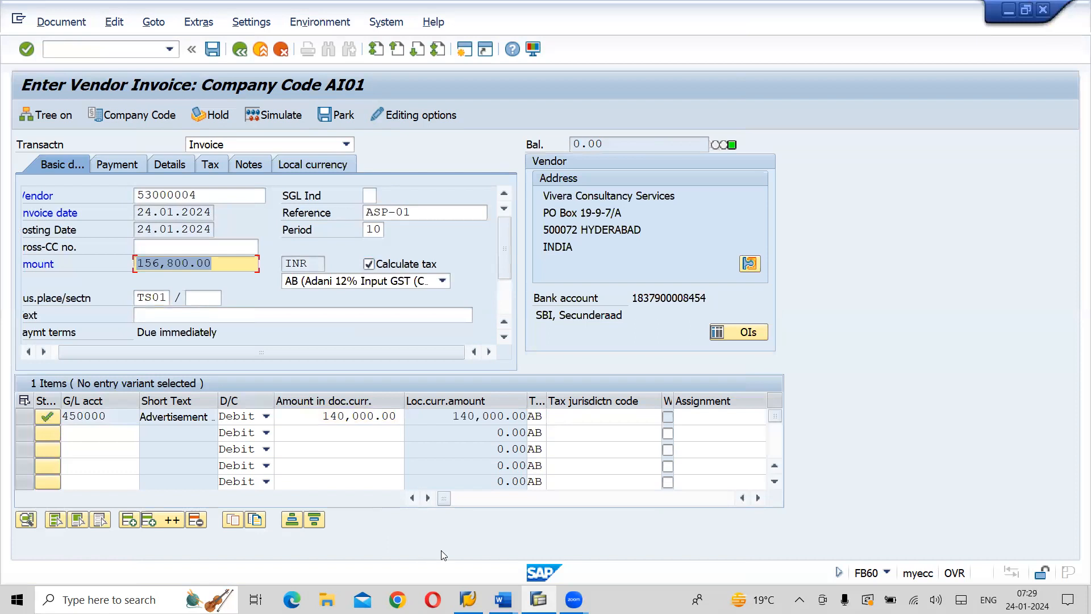
Assign business area AHYD (Adani Hyderabad Business Area) to the advertisement line item
click(573, 412)
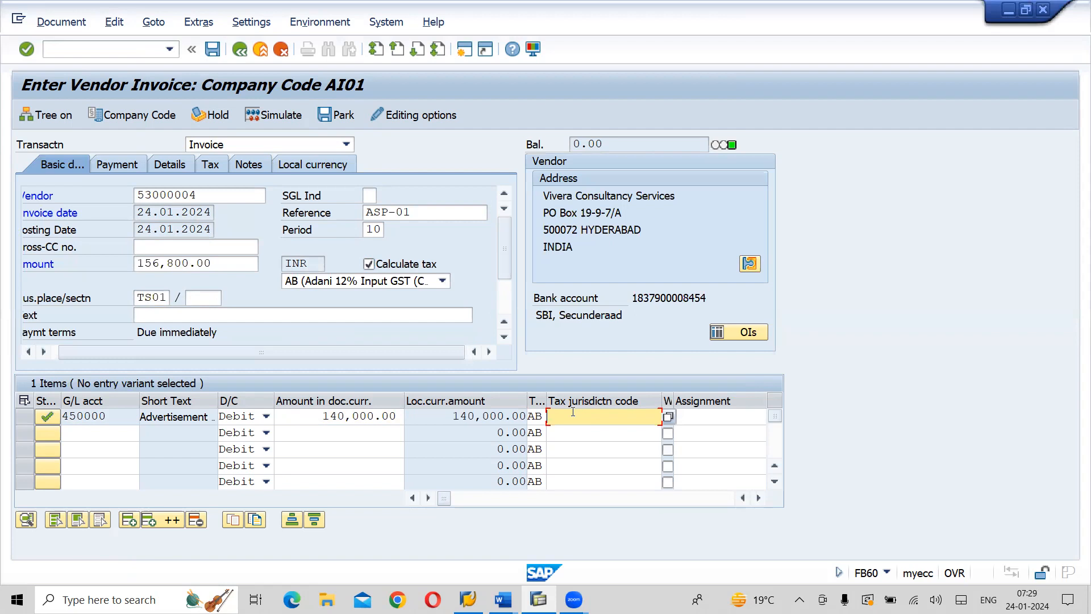
key(Tab)
key(Tab)
key(Tab)
key(Tab)
key(Tab)
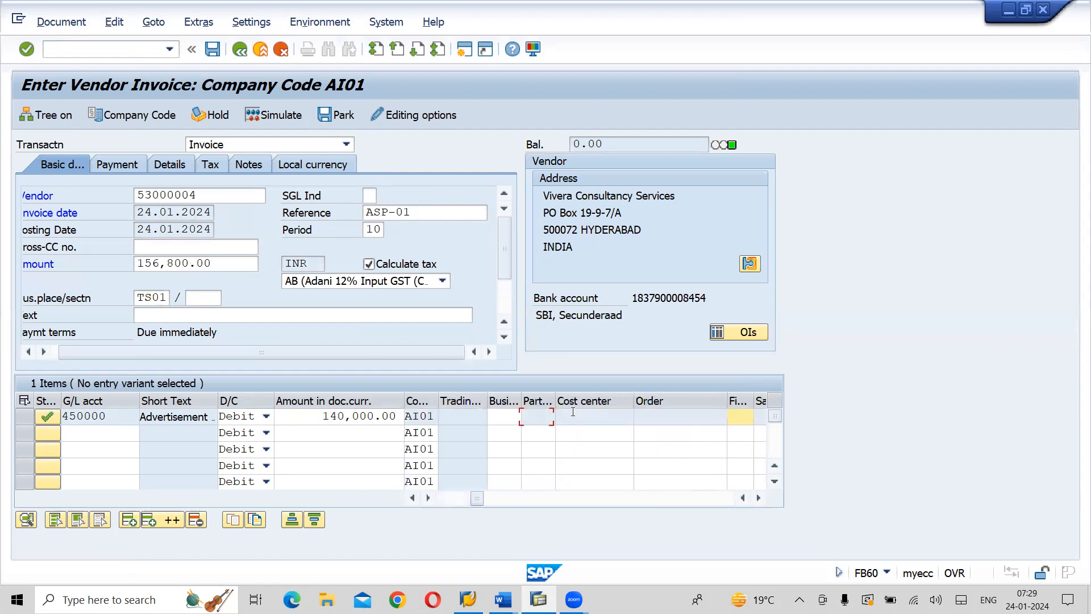
text(A)
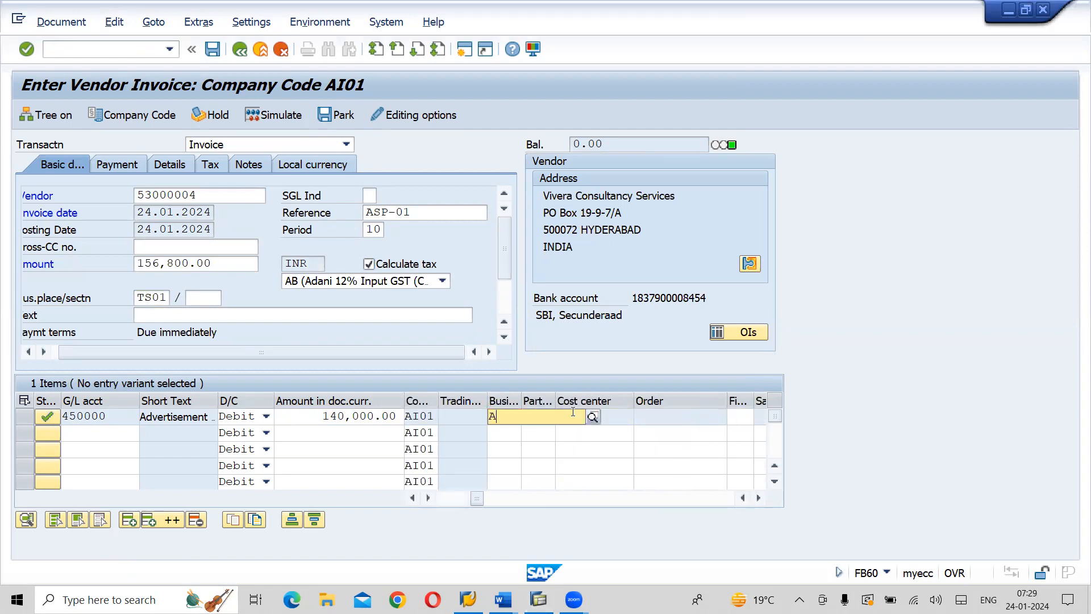
text(HYD)
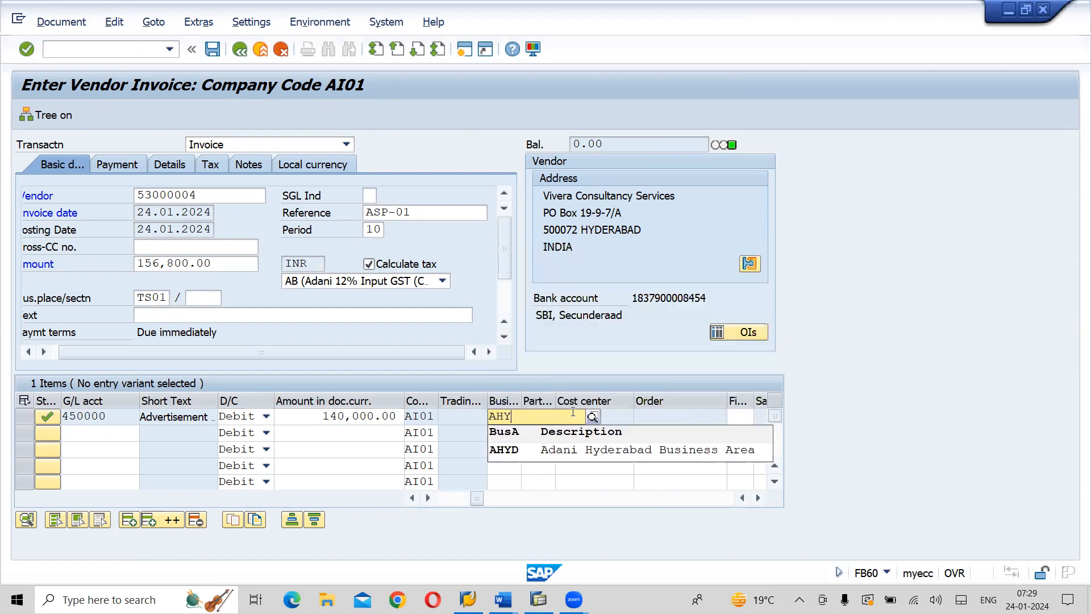
click(572, 456)
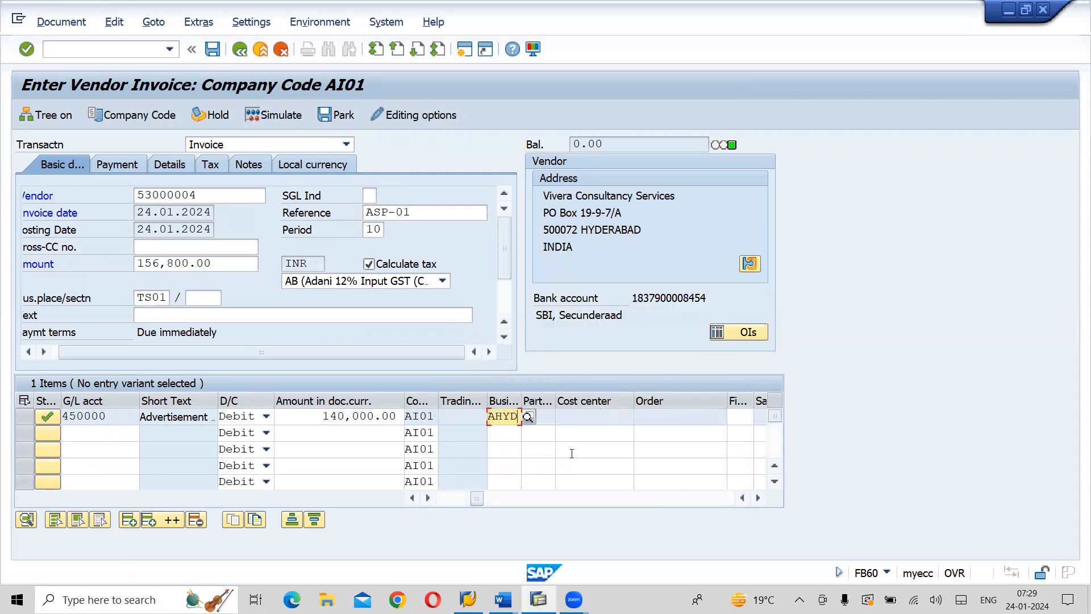
Set the advertisement line item's profit center to A1000
key(Tab)
key(Tab)
key(Tab)
key(Tab)
key(Tab)
key(Tab)
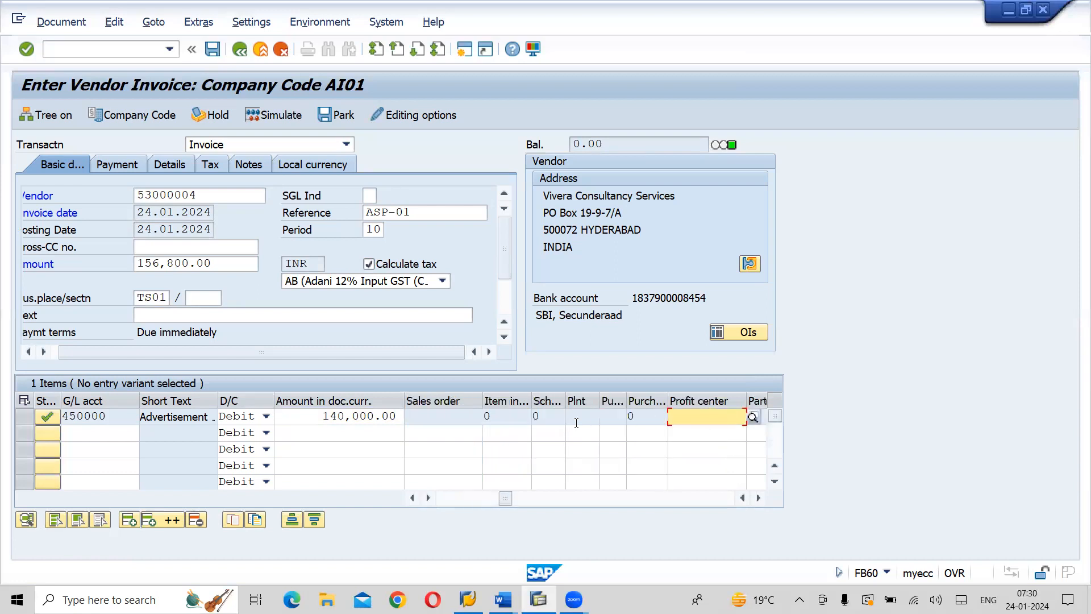
text(A1000)
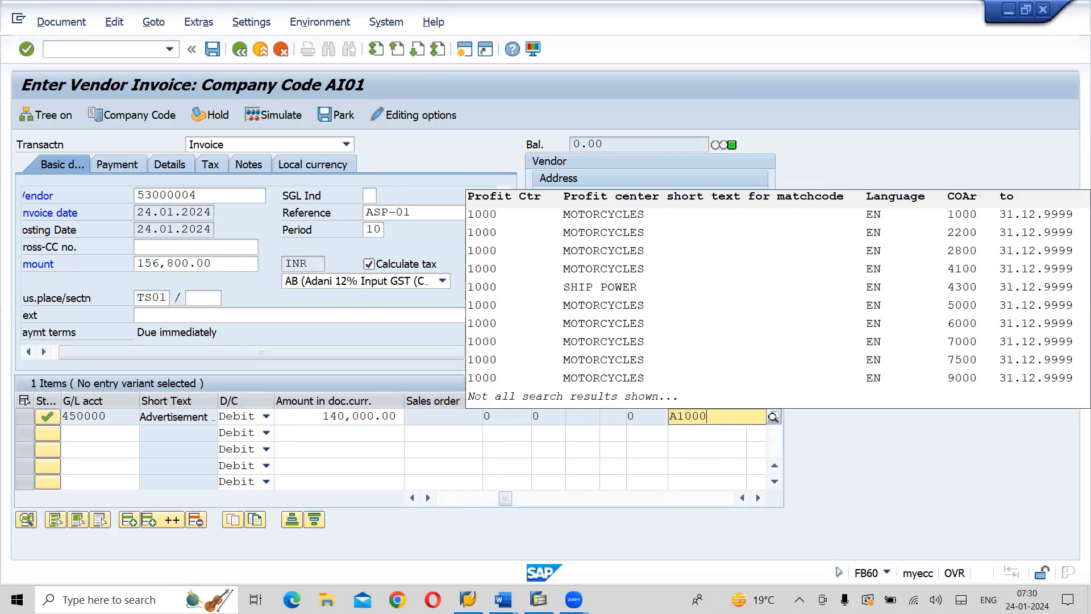
click(636, 439)
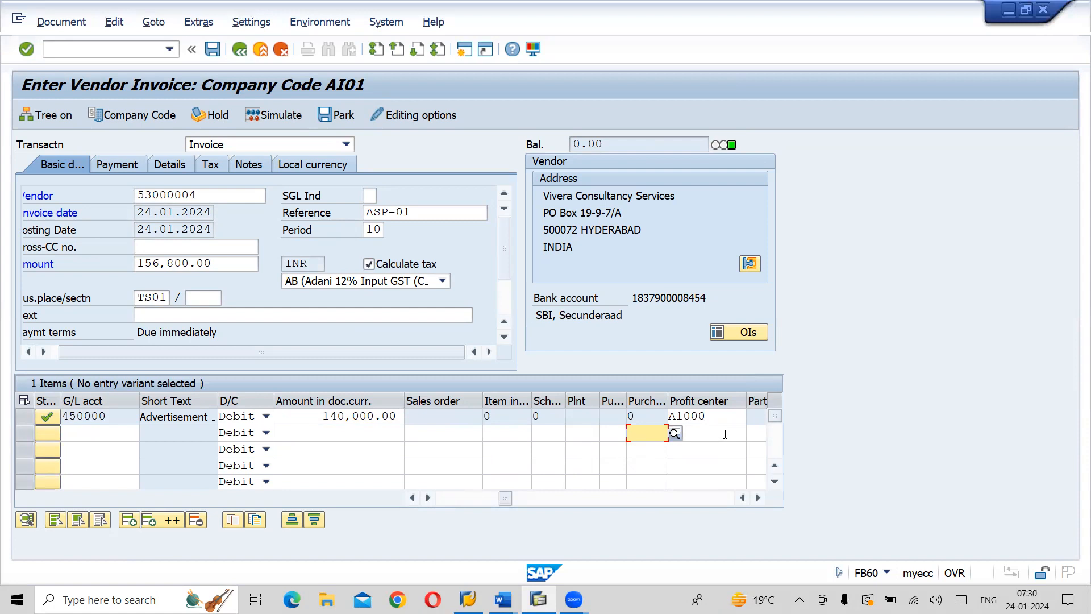
Set the advertisement line item's HSN/SAC to 998361 (SAC Code for Adevertisements) from the list of possible codes
click(725, 434)
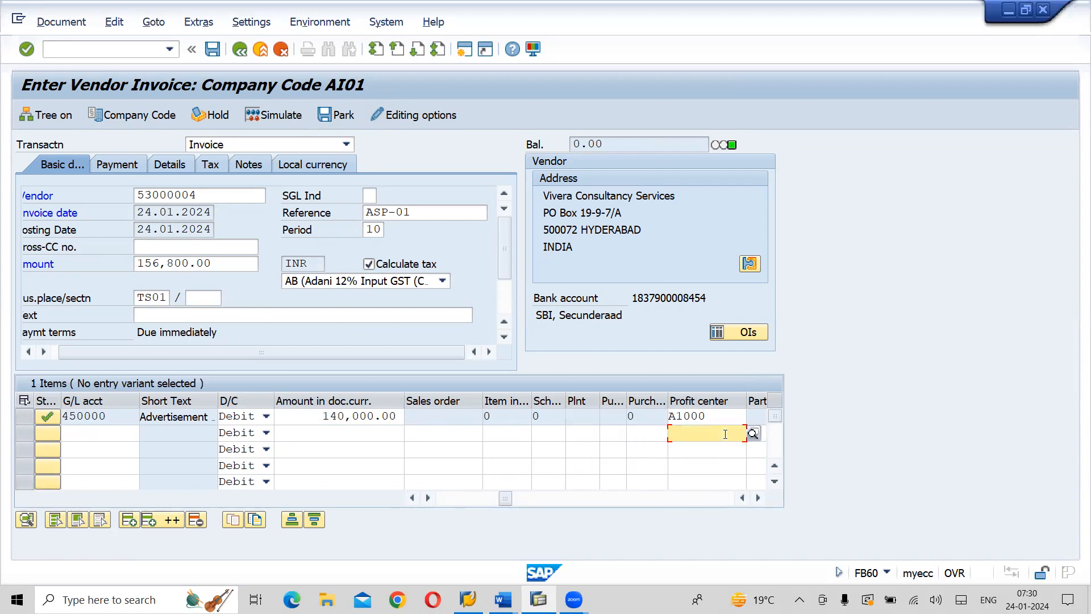
key(Tab)
key(Tab)
key(Tab)
key(Tab)
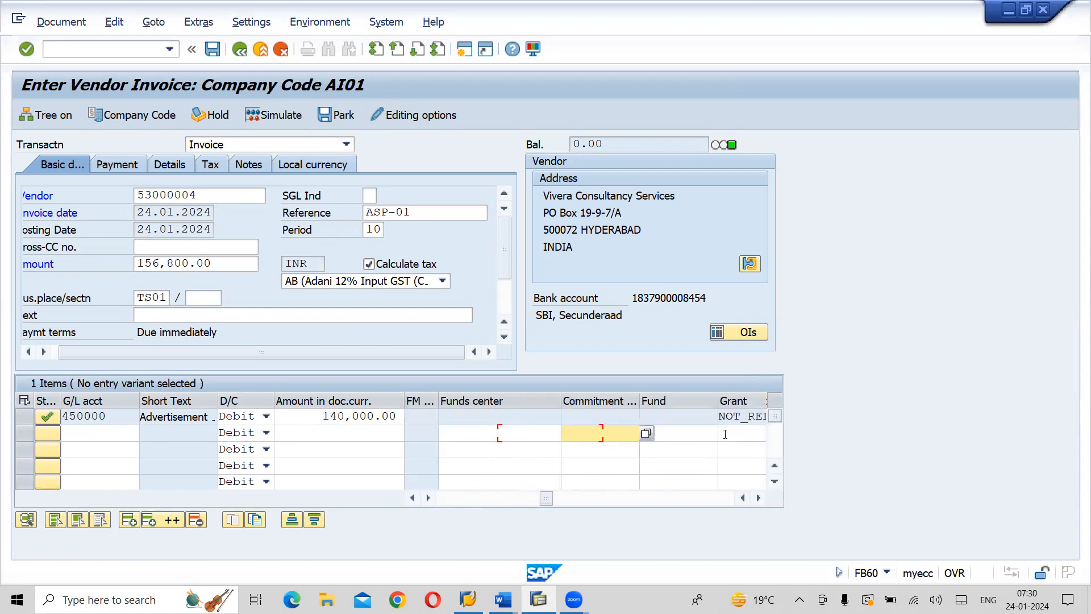
key(Tab)
key(Tab)
key(Tab)
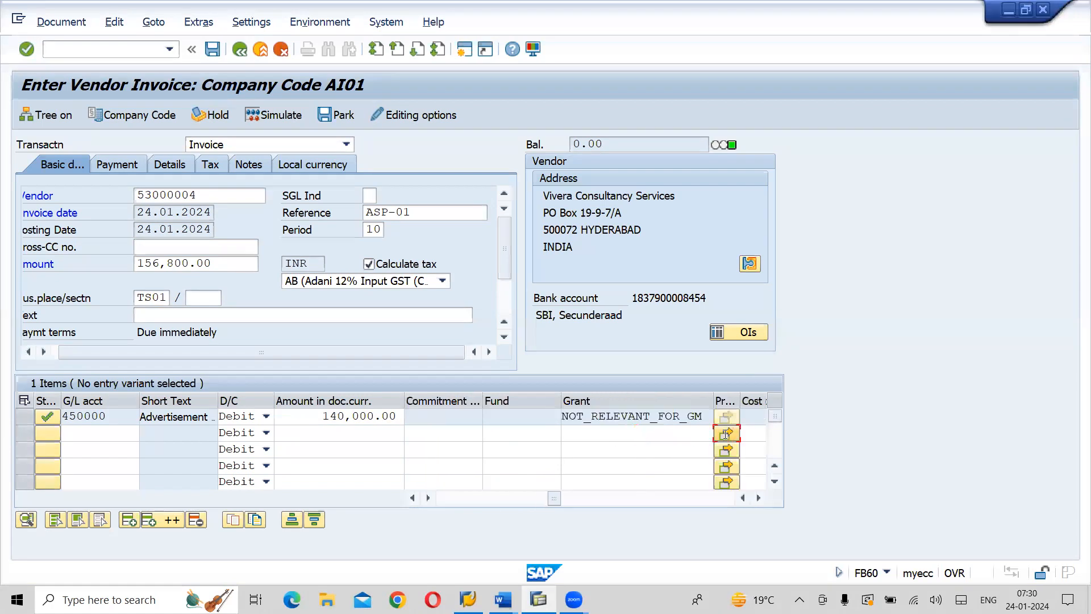
key(Tab)
key(Tab)
key(Tab)
key(Tab)
key(Tab)
key(Tab)
key(Tab)
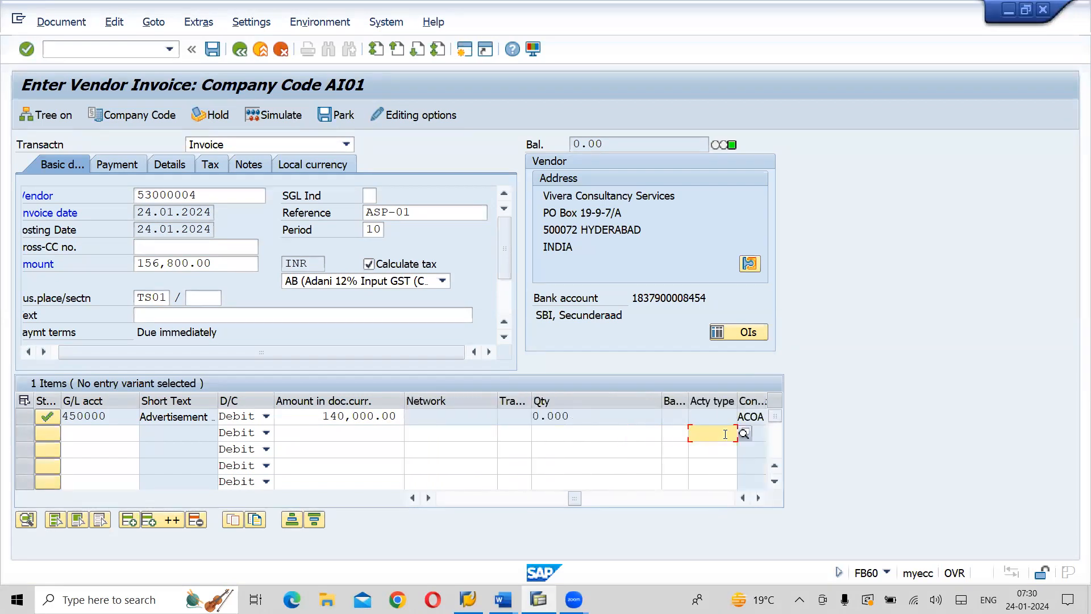
key(Tab)
key(Tab)
key(Tab)
key(Tab)
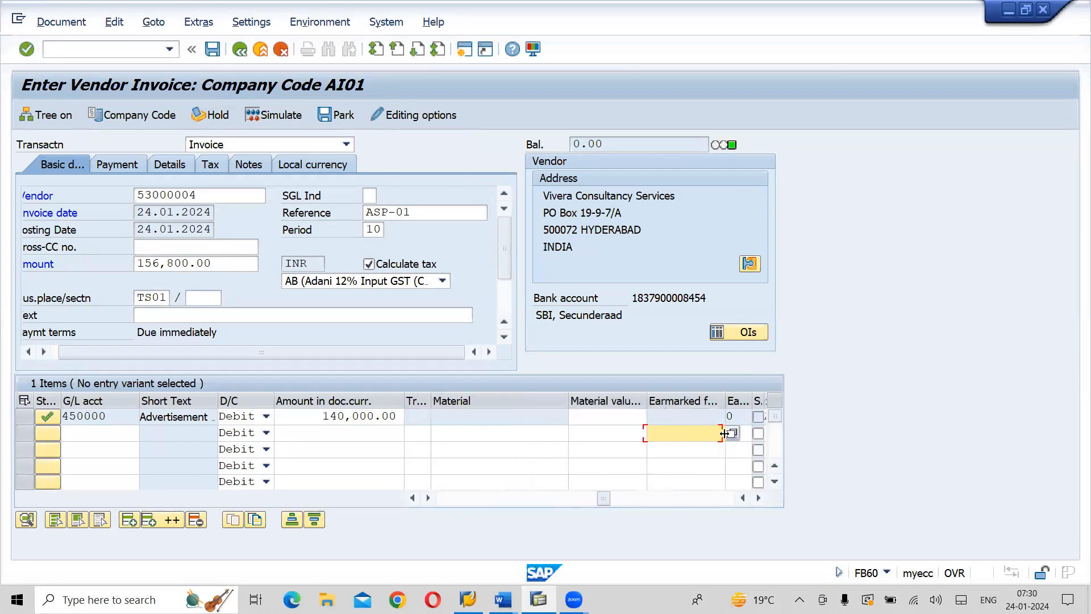
key(Tab)
key(Tab)
key(Tab)
key(Tab)
key(Tab)
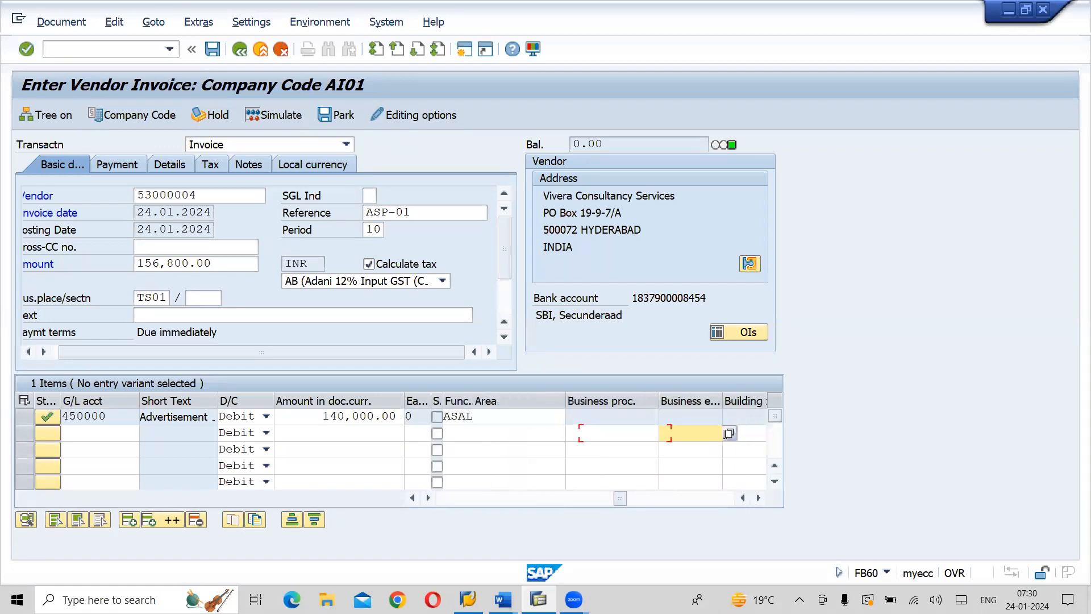
key(Tab)
key(Tab)
key(Tab)
key(Tab)
key(Tab)
key(Tab)
key(Tab)
key(Tab)
key(Tab)
key(Tab)
key(Tab)
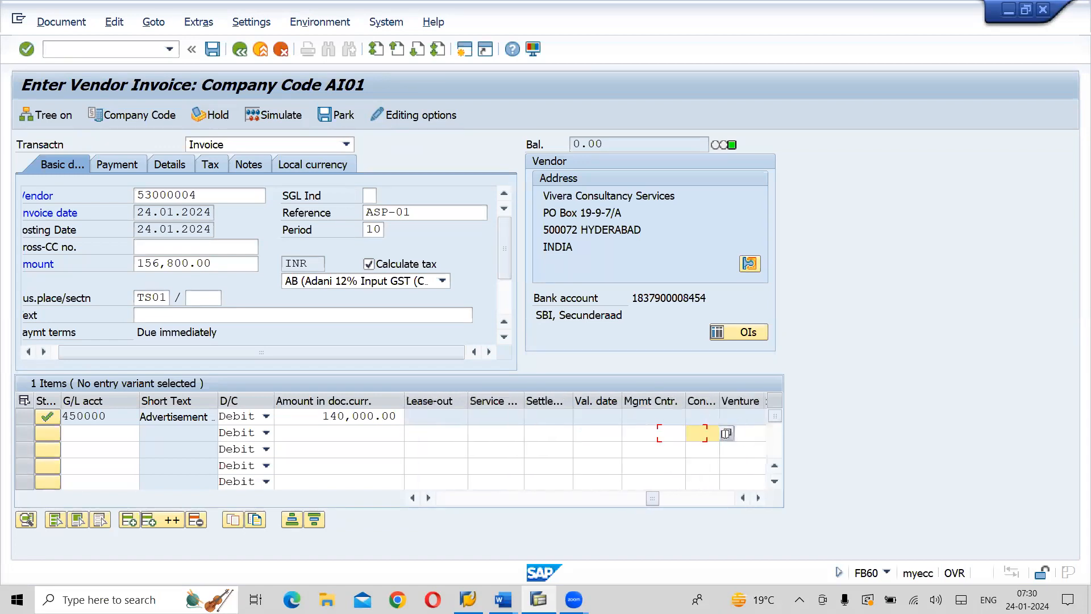
key(Tab)
key(Tab)
key(Tab)
key(Tab)
key(Tab)
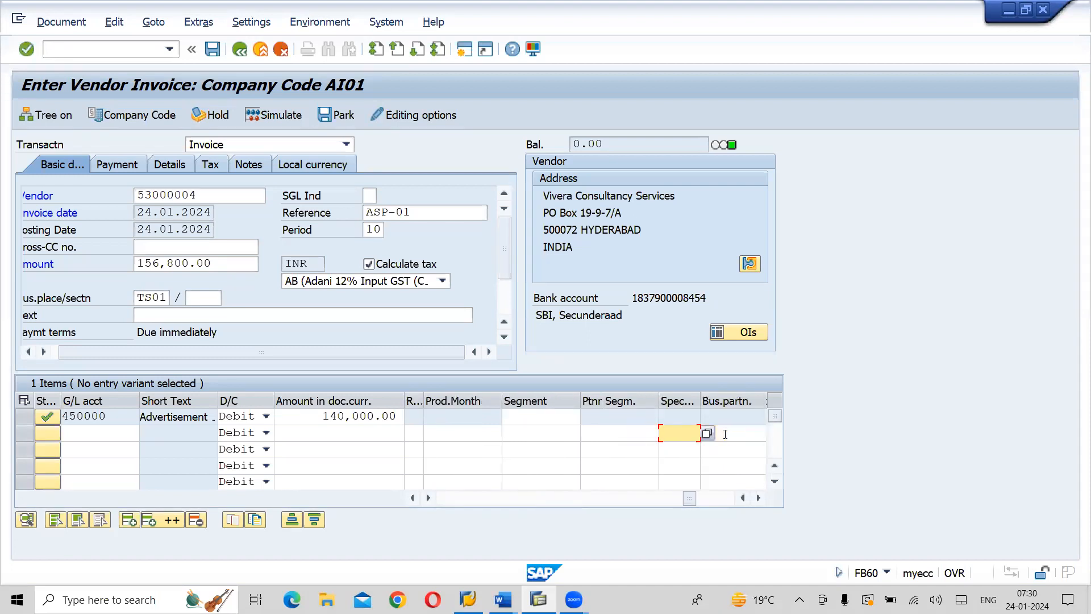
key(Tab)
key(Tab)
key(Tab)
key(Tab)
key(Tab)
key(Tab)
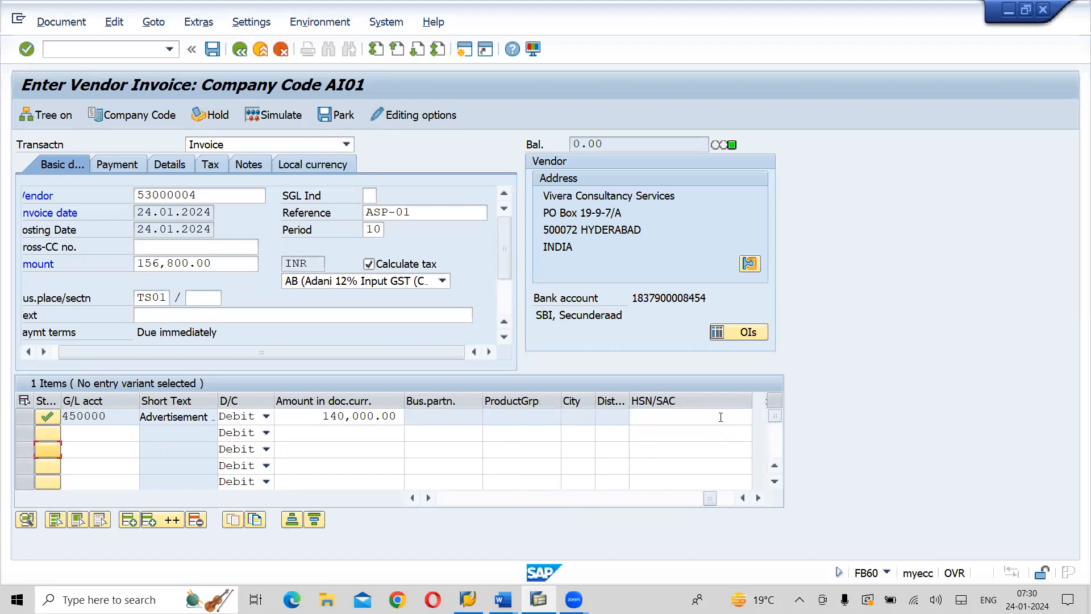
click(720, 417)
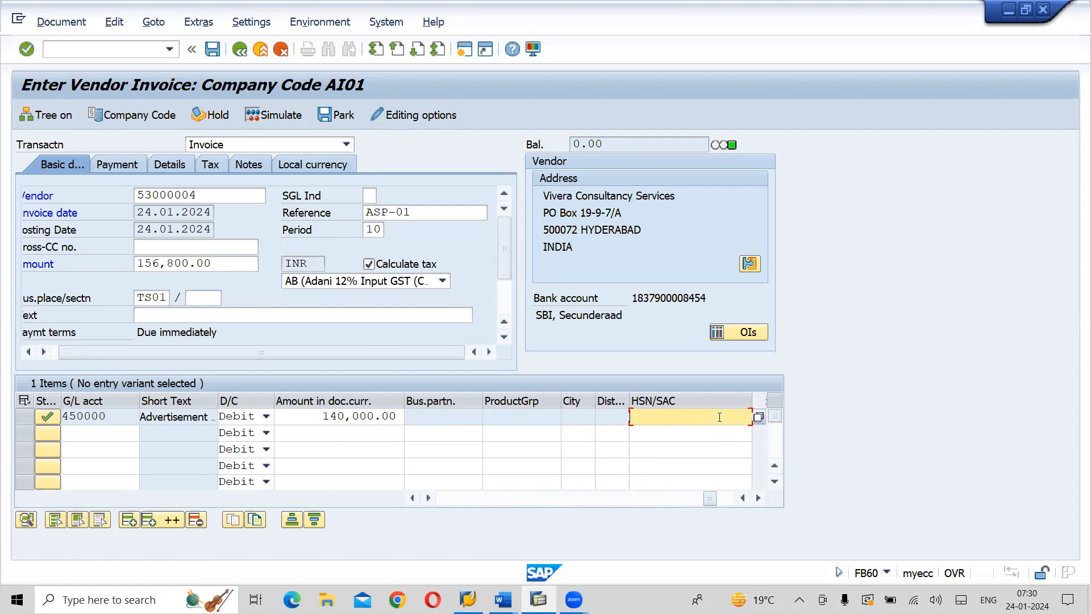
click(757, 418)
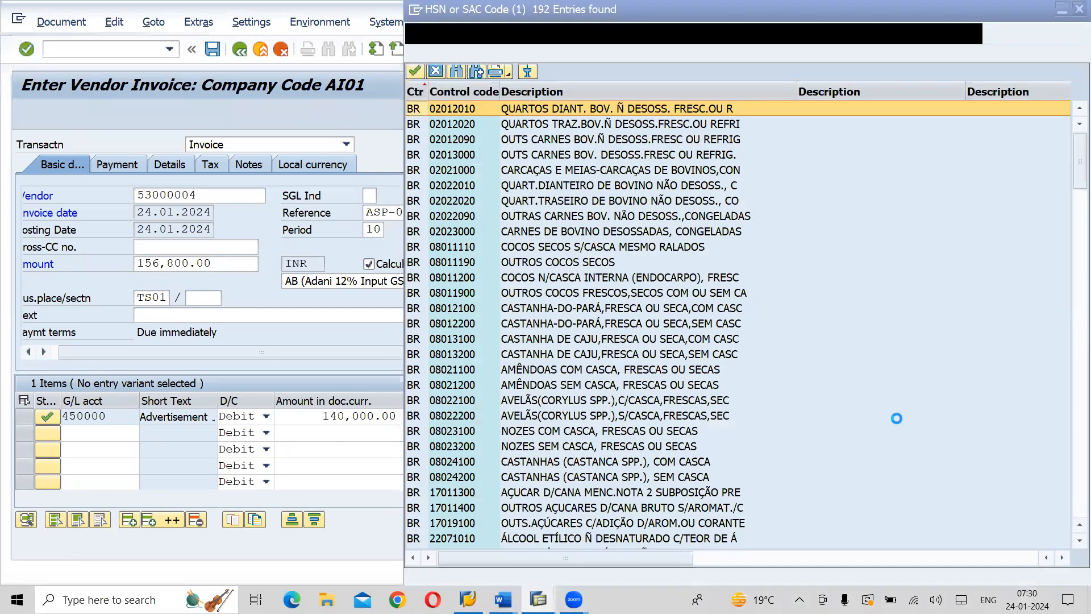
drag(1075, 170, 1076, 487)
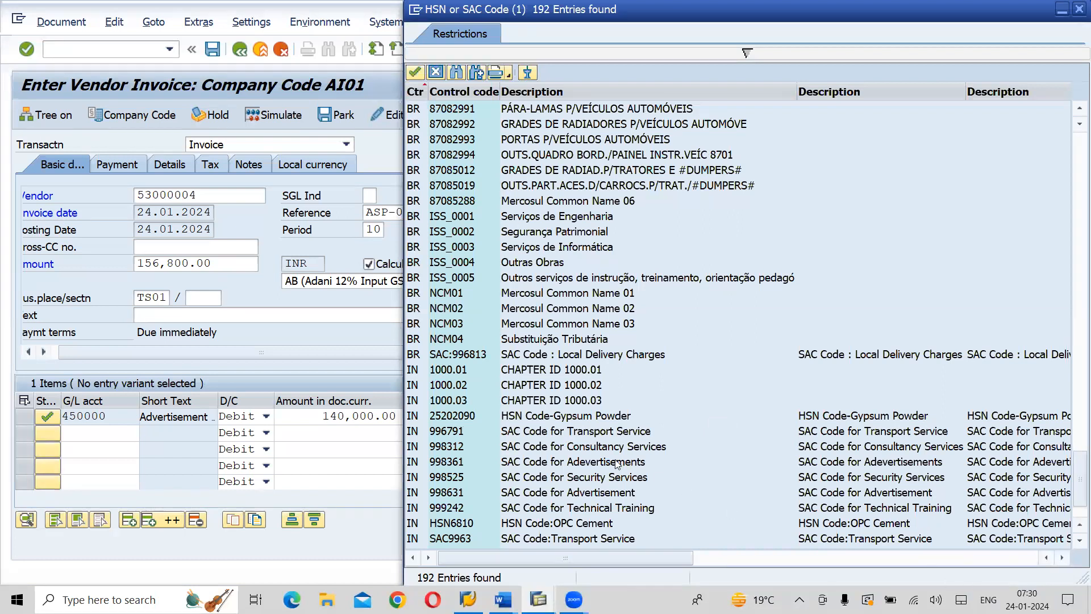
double_click(445, 463)
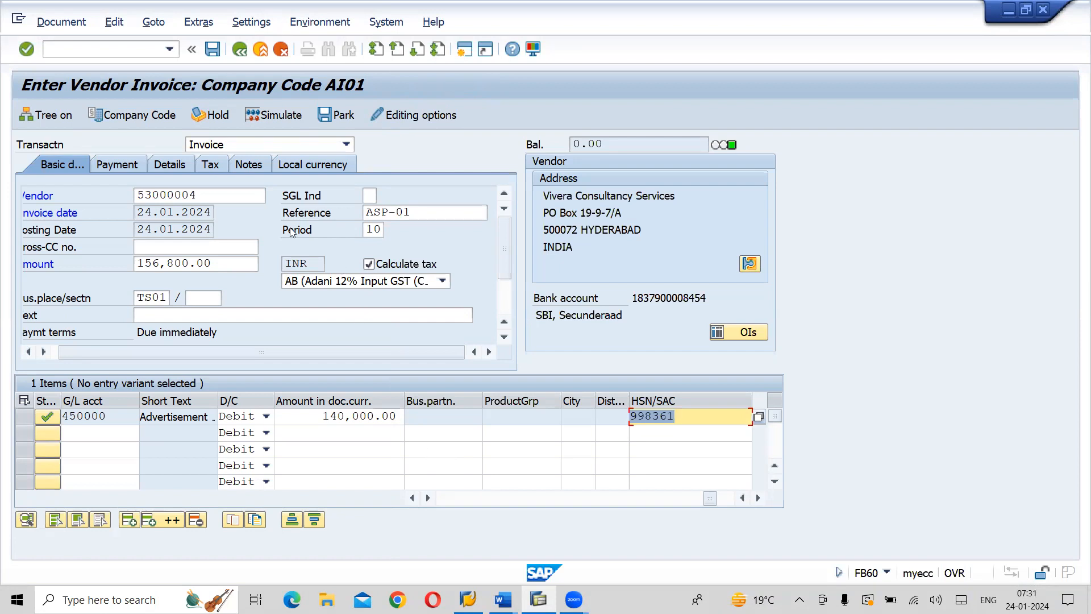
Simulate the vendor invoice and post it from the document overview
click(290, 115)
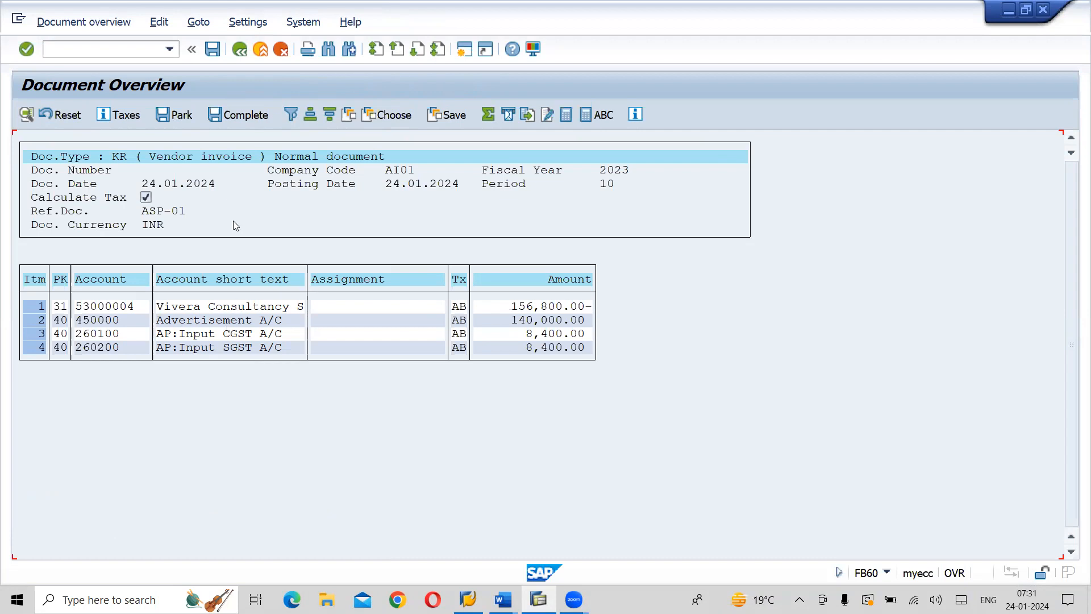
click(211, 54)
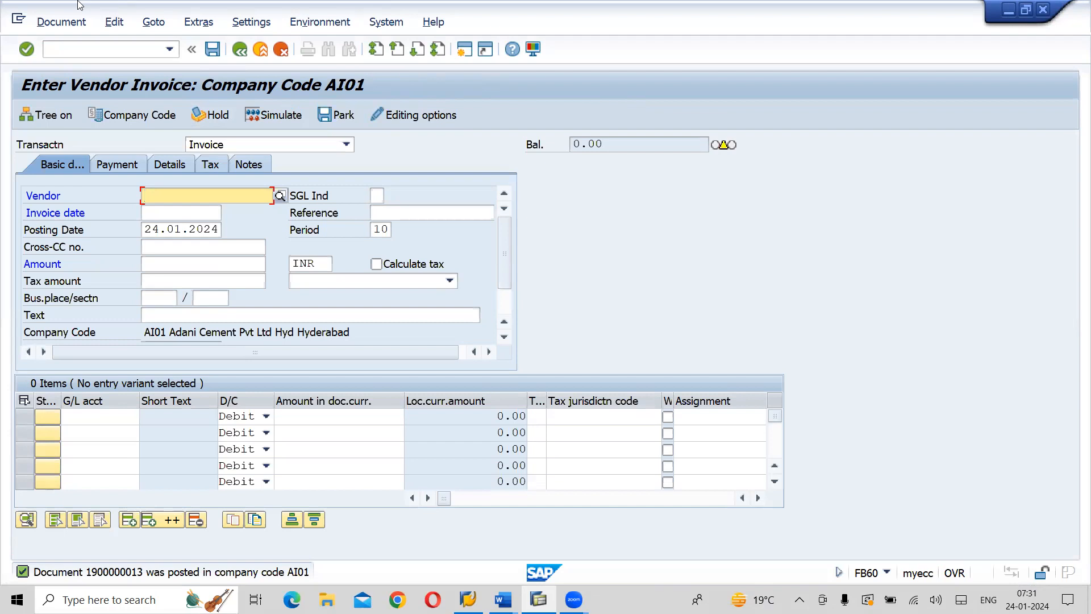
Display the posted invoice in General Ledger View and exit vendor invoice entry, discarding the blank form
click(61, 22)
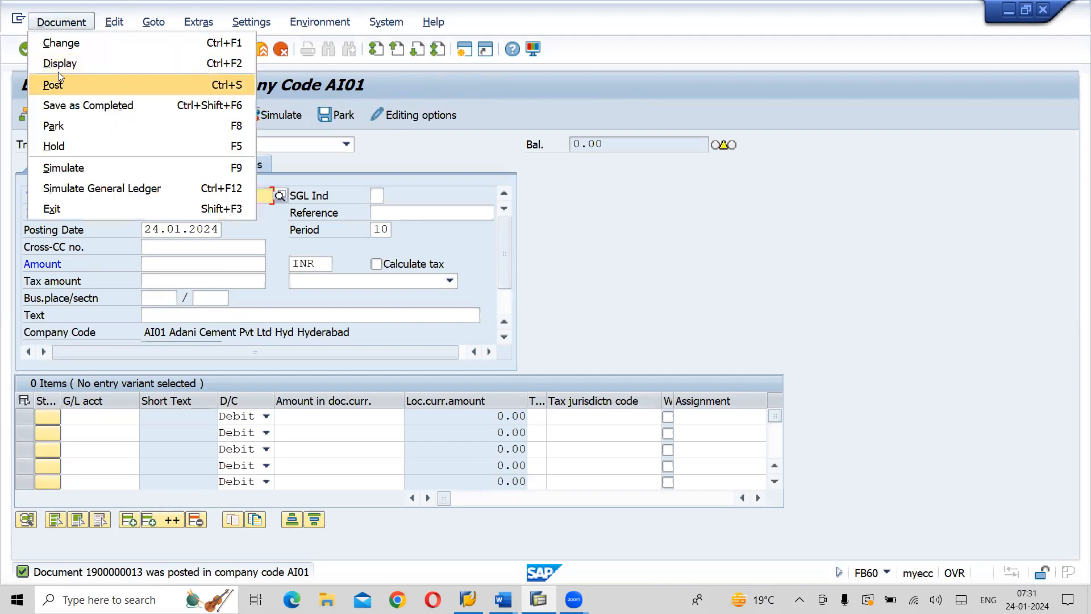
click(61, 63)
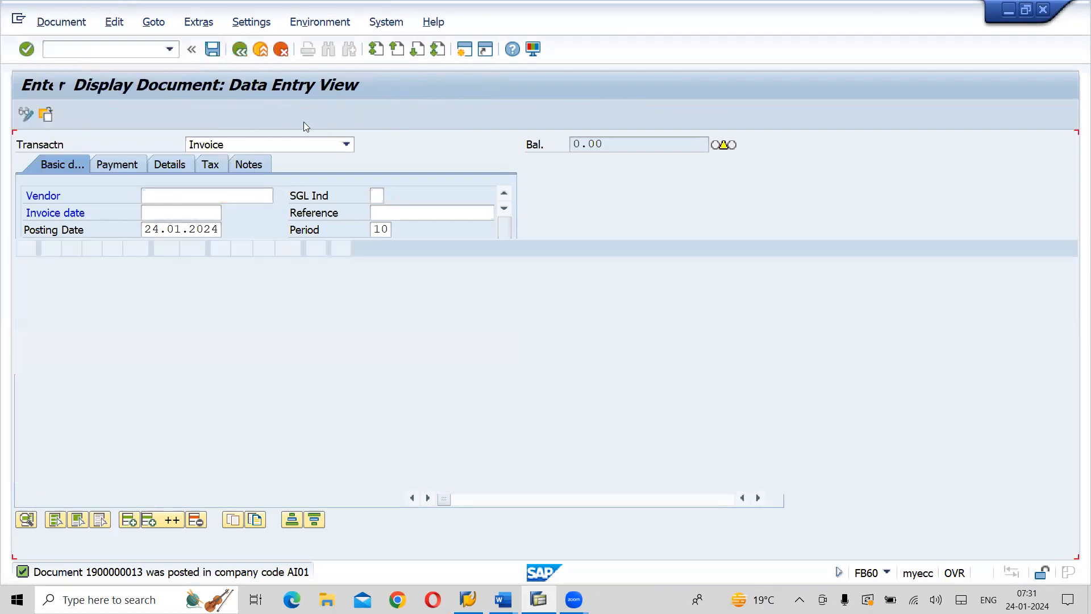
click(332, 121)
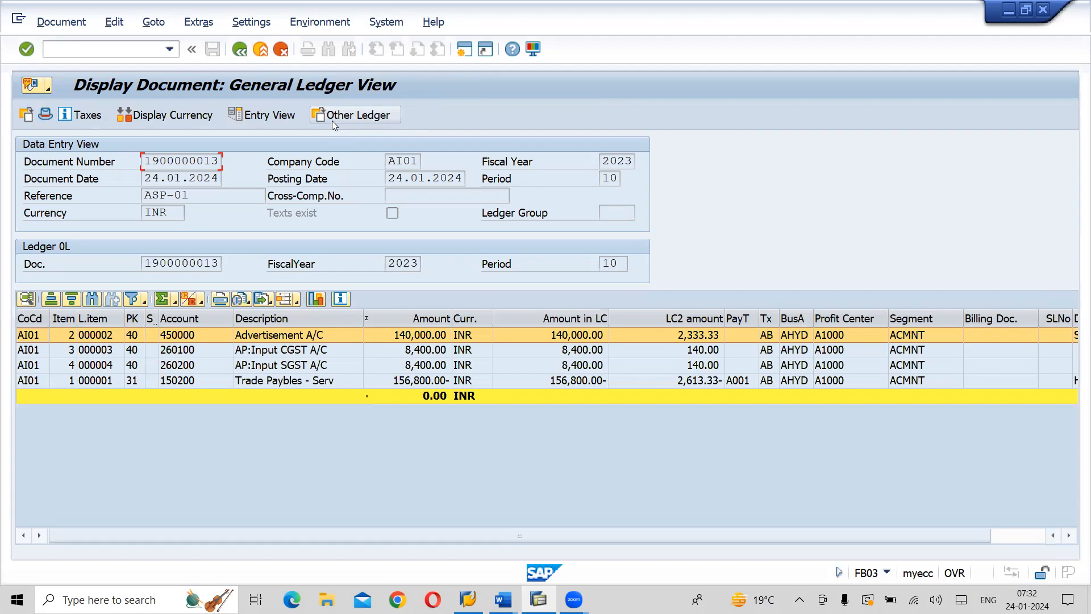
click(267, 58)
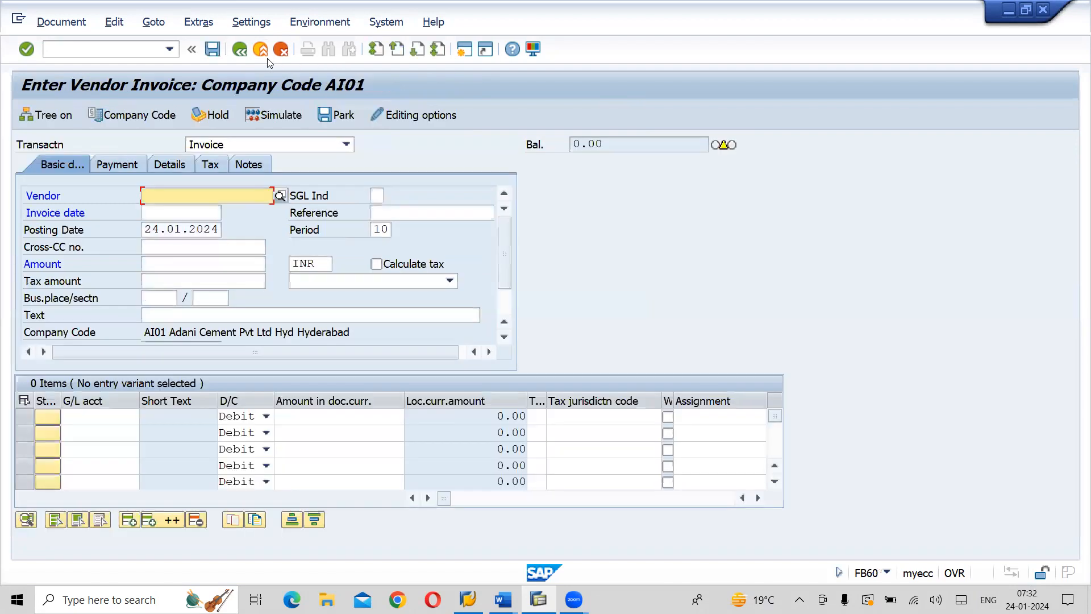
click(265, 54)
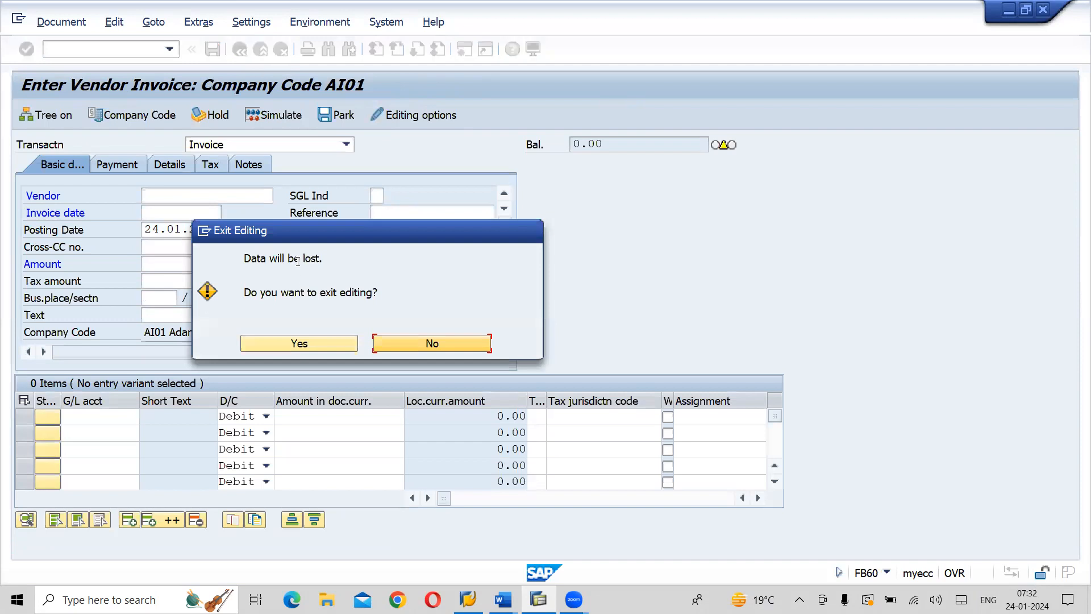
click(321, 342)
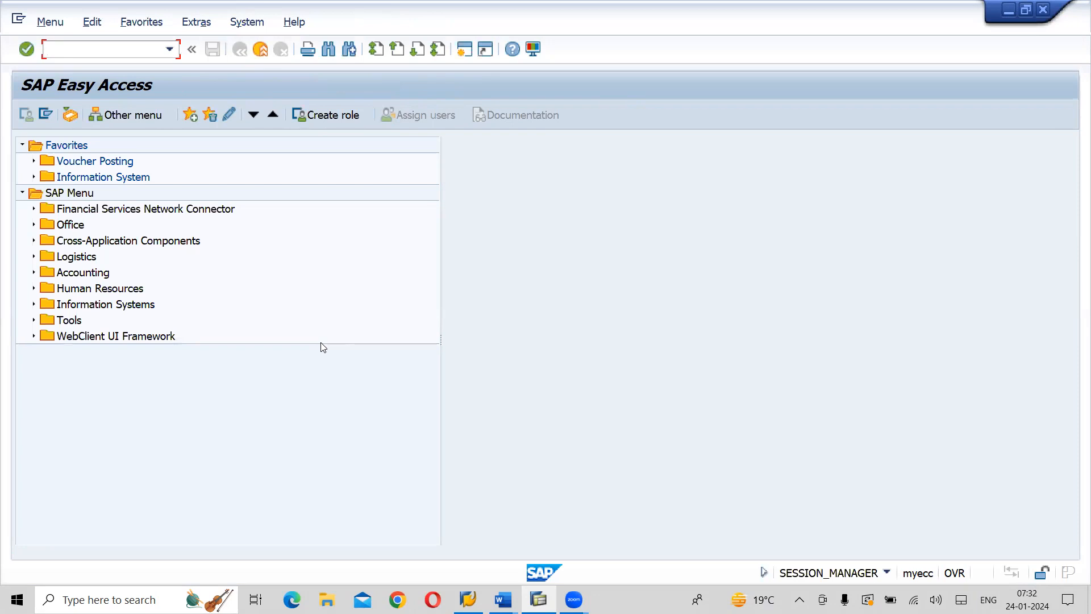
Check the outgoing payment transaction in the Word notes, return to SAP and open F-53 - Post under Accounts Payable's Outgoing Payment entries
key(alt+Tab)
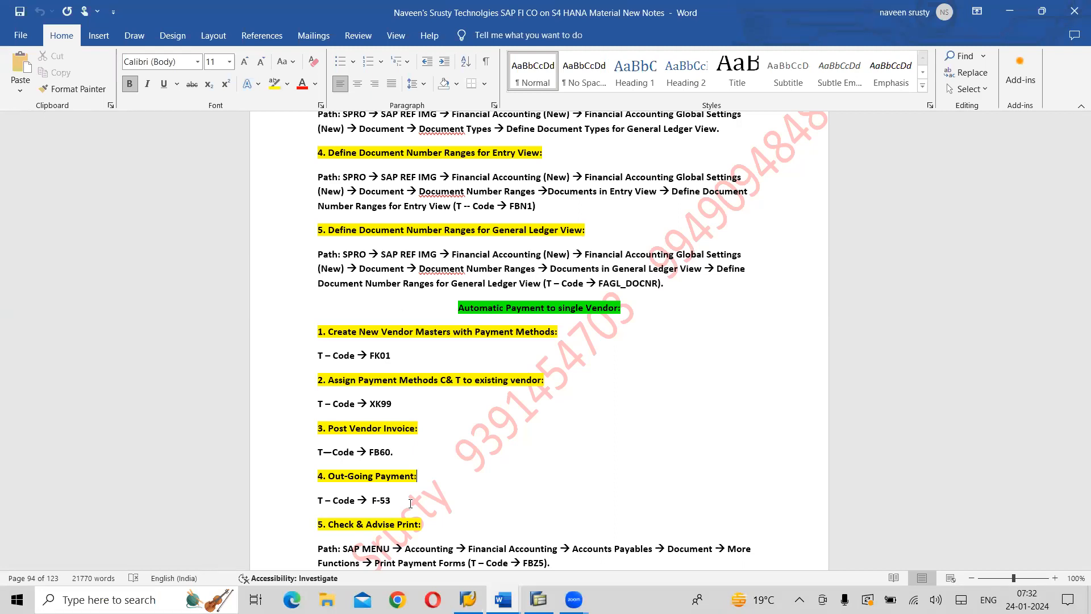
key(alt+Tab)
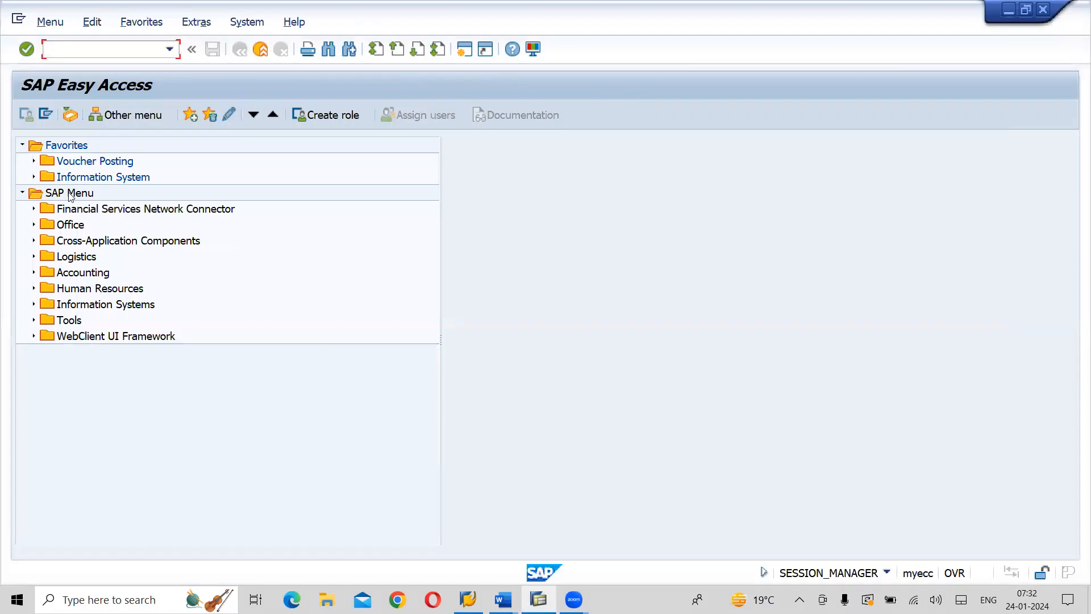
click(69, 194)
click(33, 273)
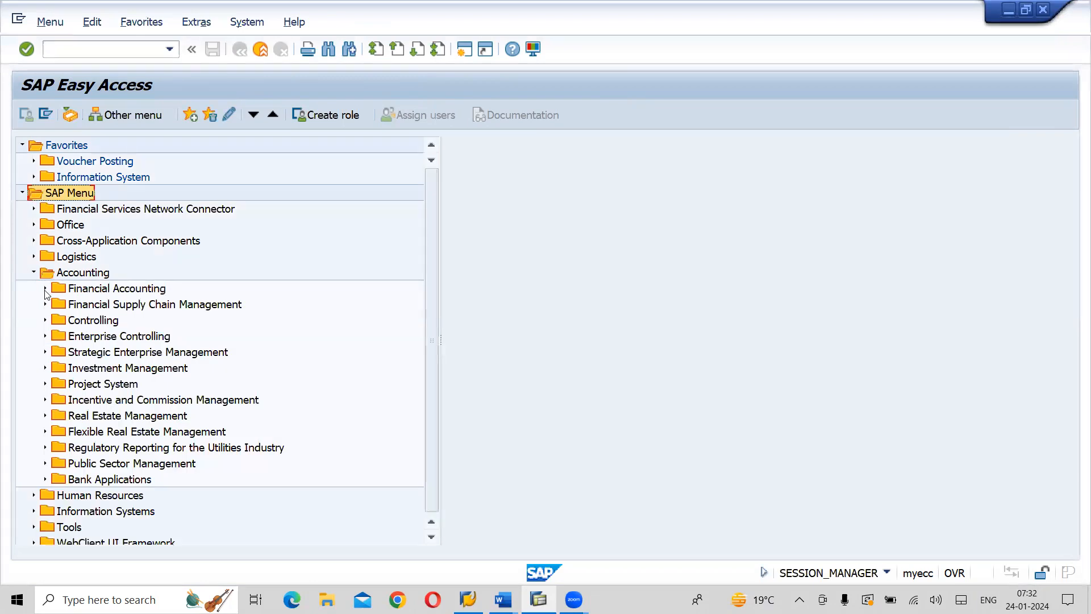
click(45, 289)
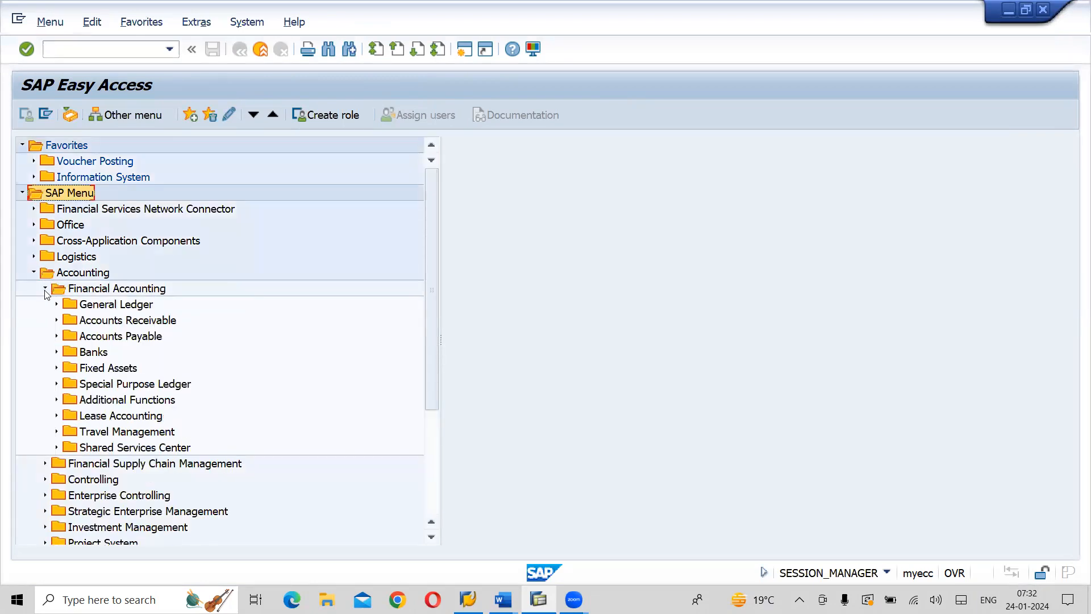
click(56, 336)
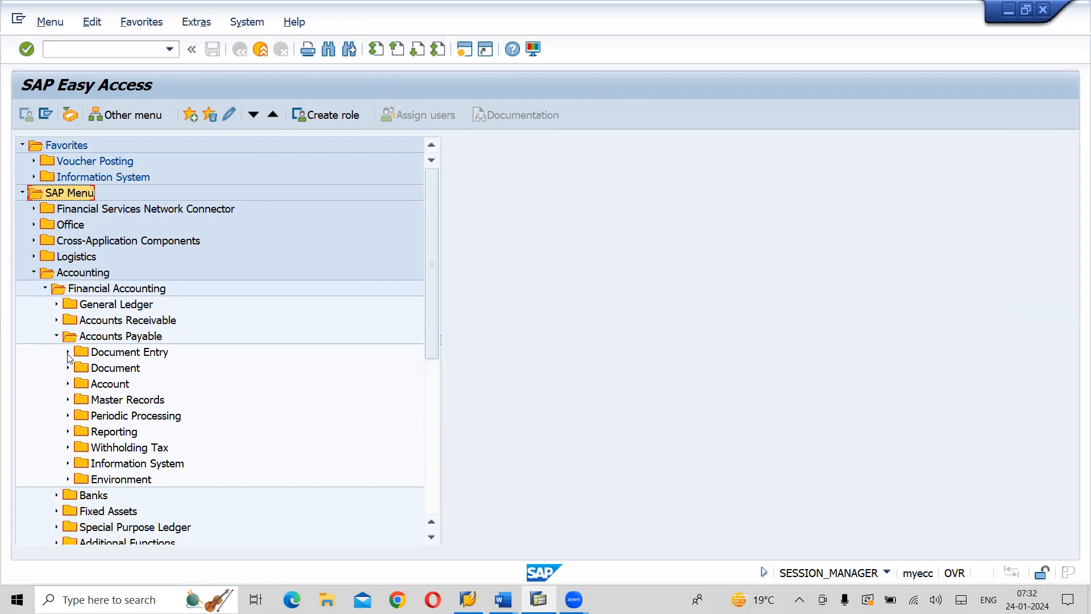
click(68, 353)
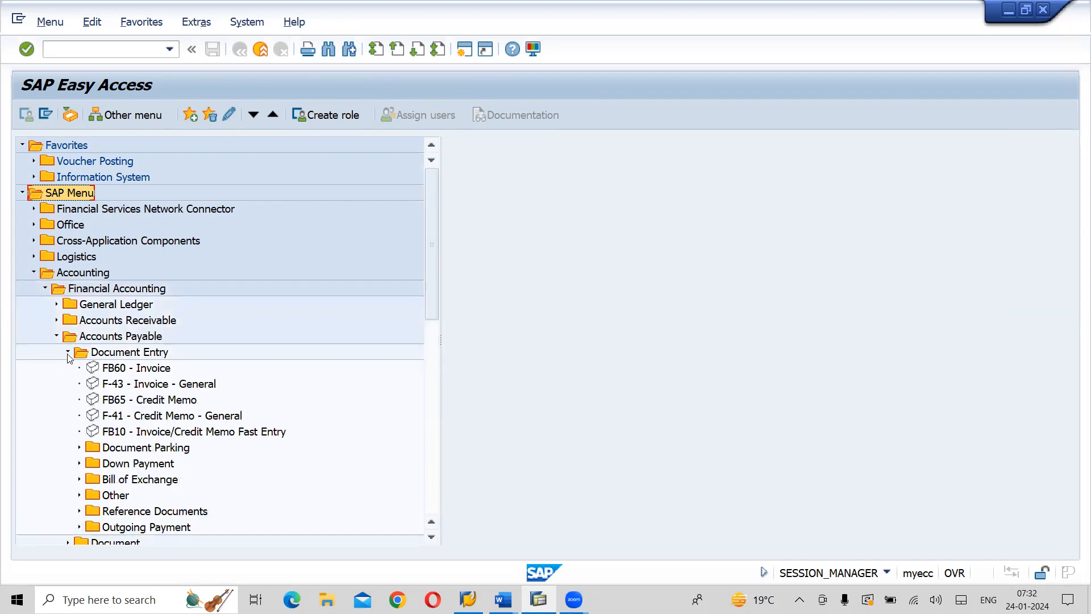
click(79, 527)
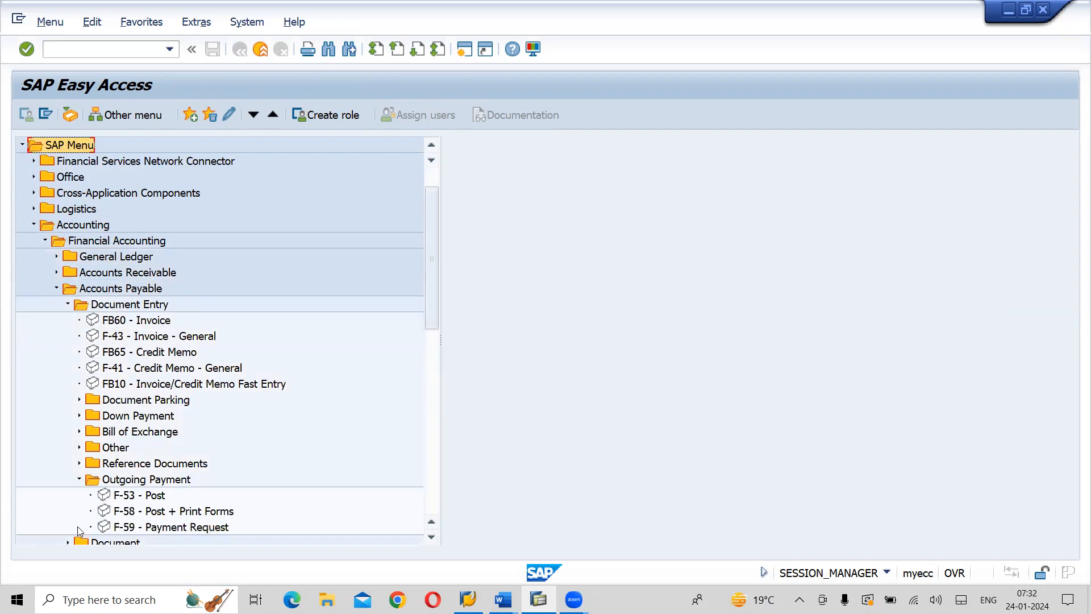
click(136, 498)
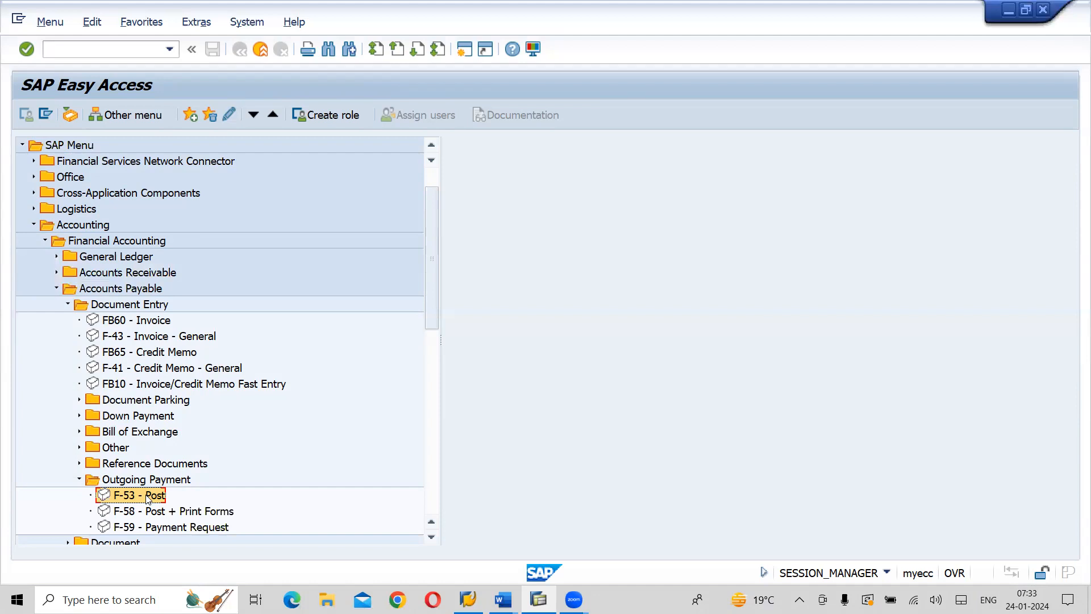
double_click(146, 496)
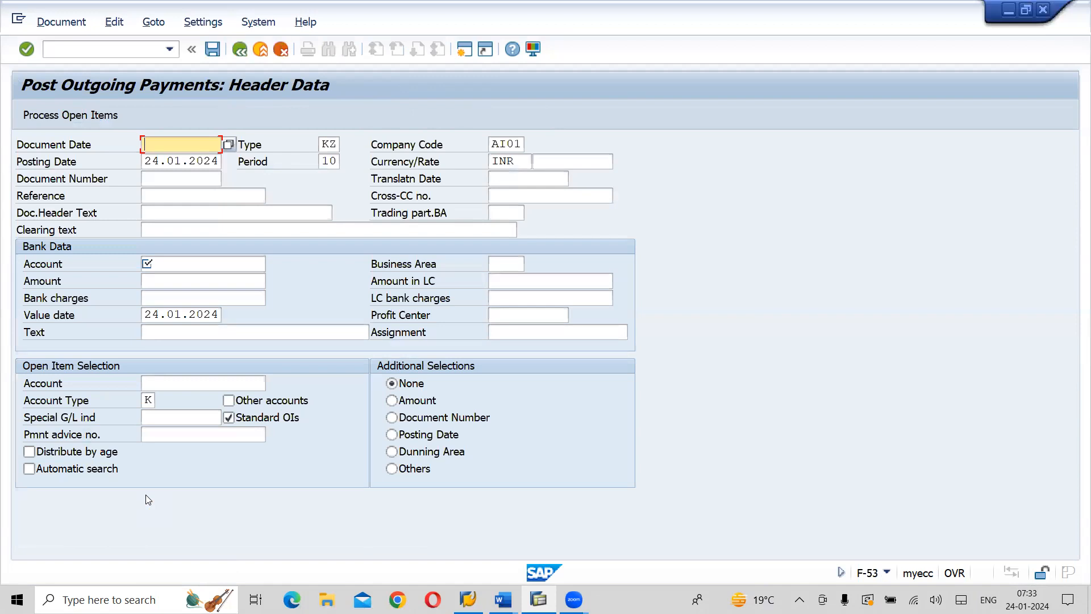
Fill in the payment header with document date 24.01.2024, reference ASP-01 and document header text Vendor Payment
key(F4)
key(Return)
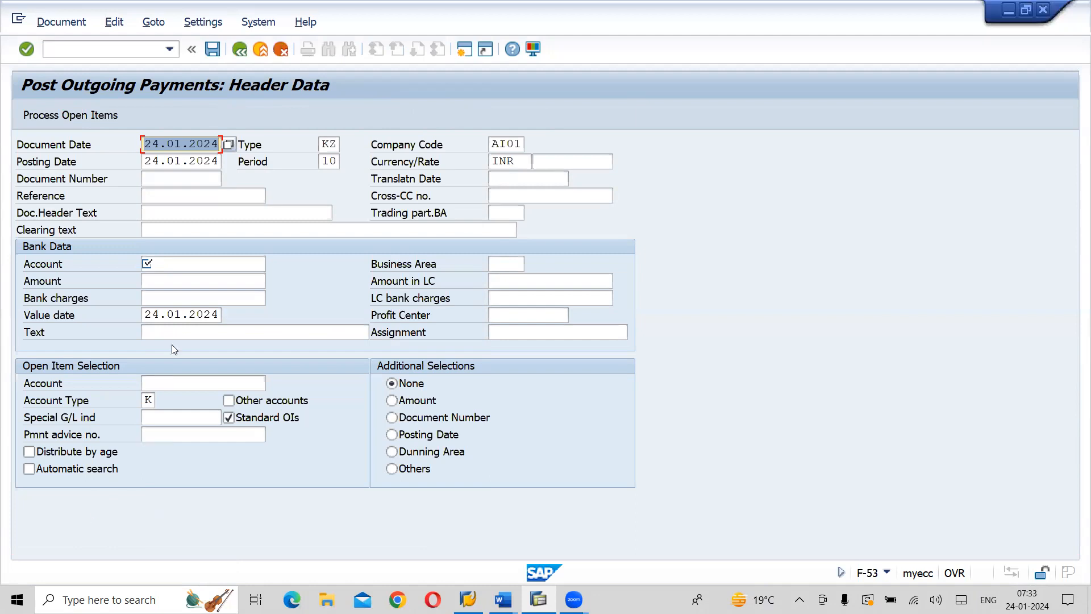
click(164, 194)
text(AS)
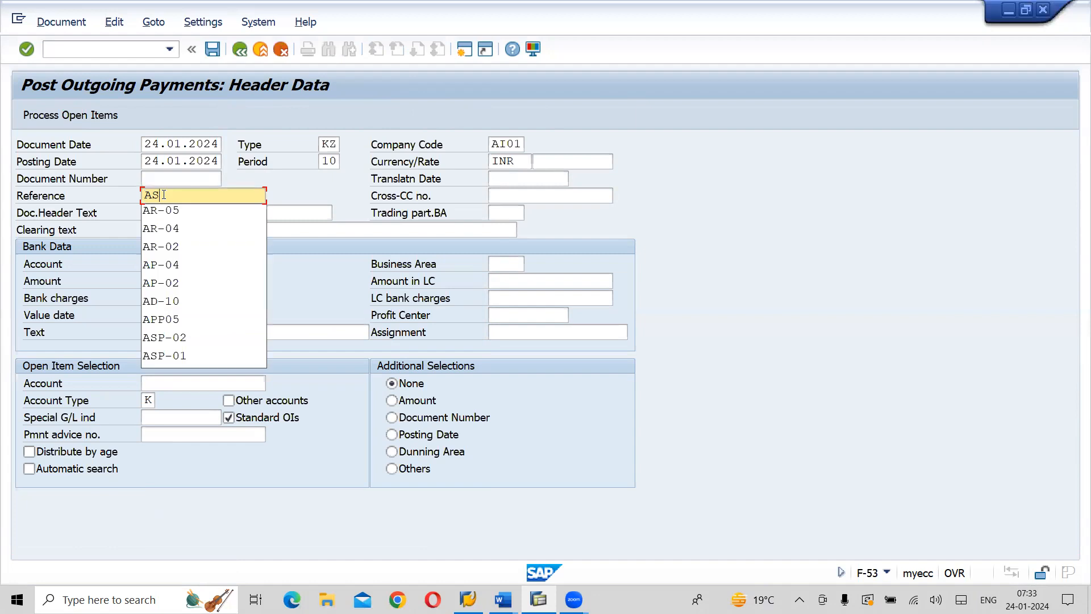
click(157, 231)
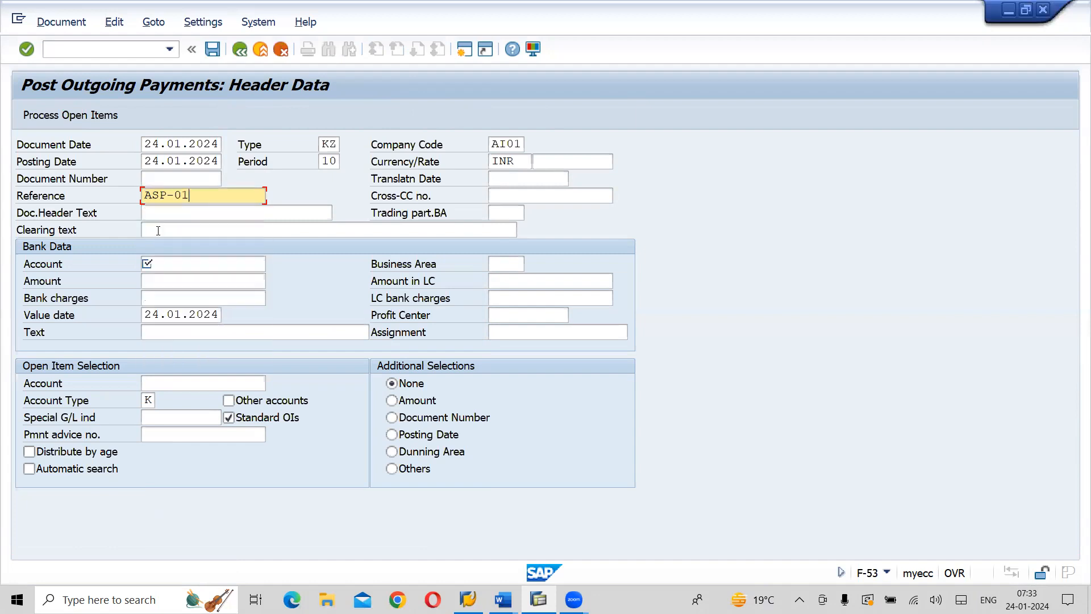
click(181, 213)
text(V)
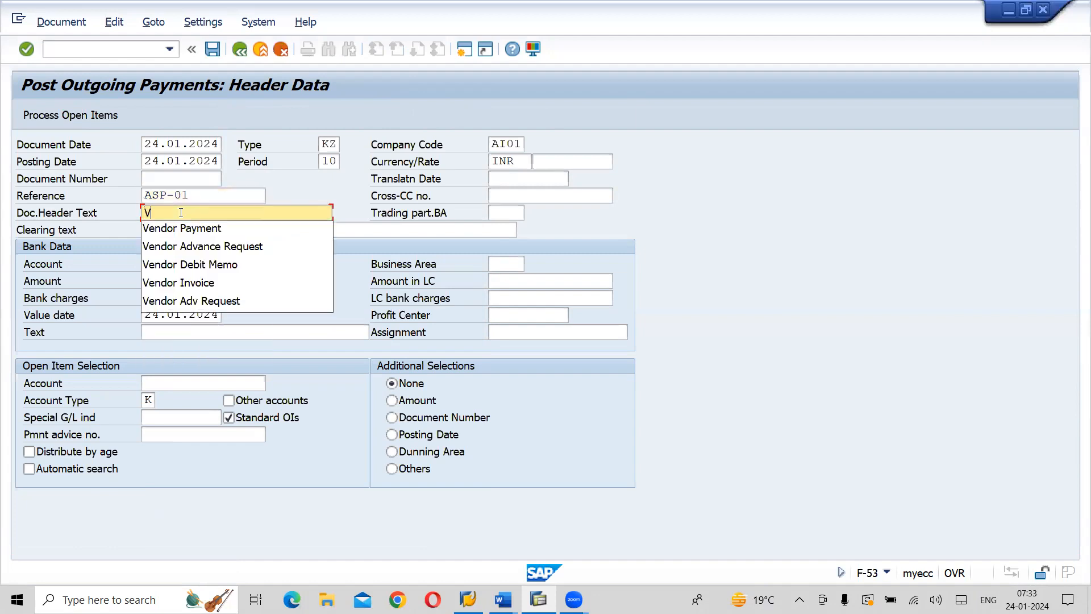
click(178, 231)
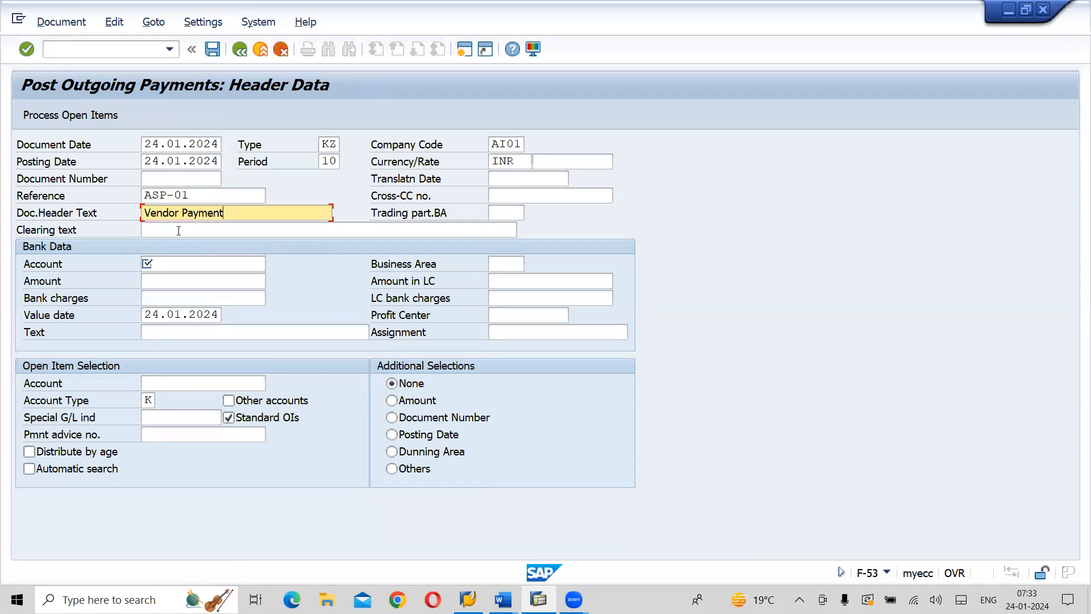
Set the bank data account of the outgoing payment to G/L account 241011
click(175, 269)
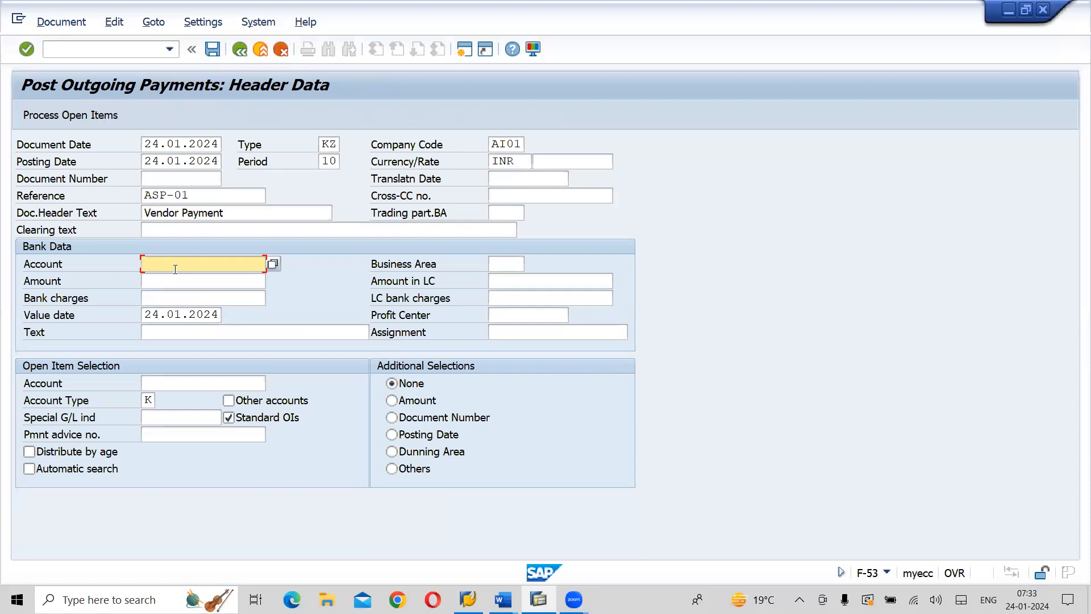
text(2)
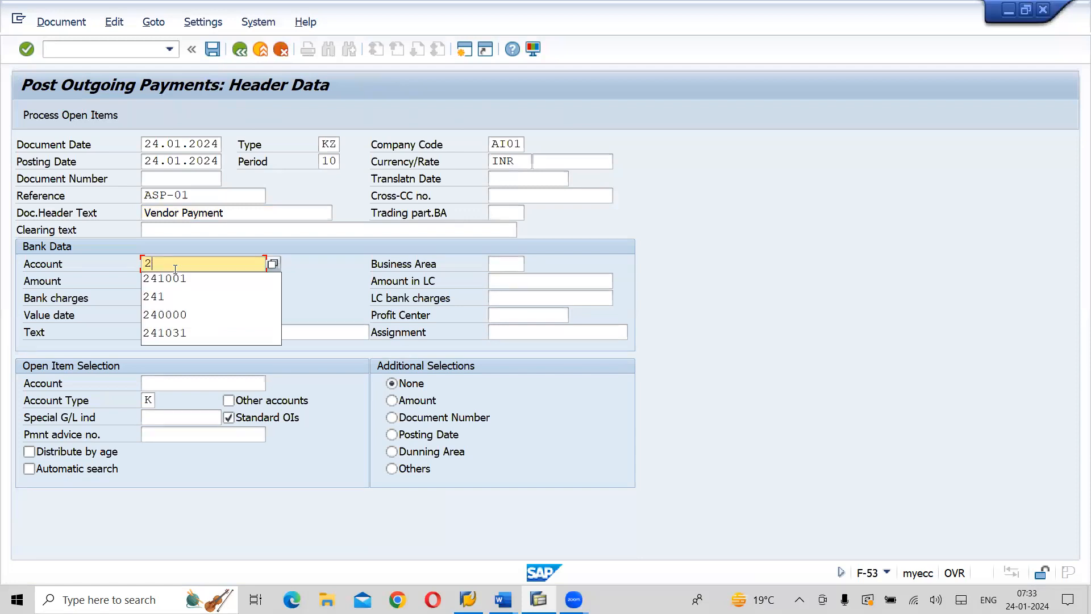
text(41)
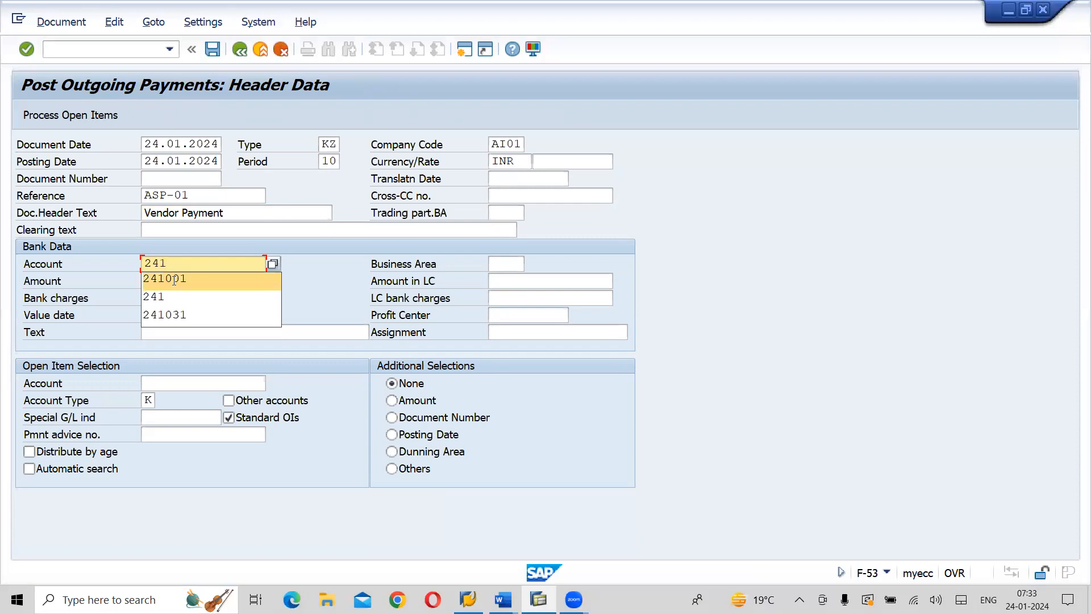
click(174, 279)
key(BackSpace)
key(BackSpace)
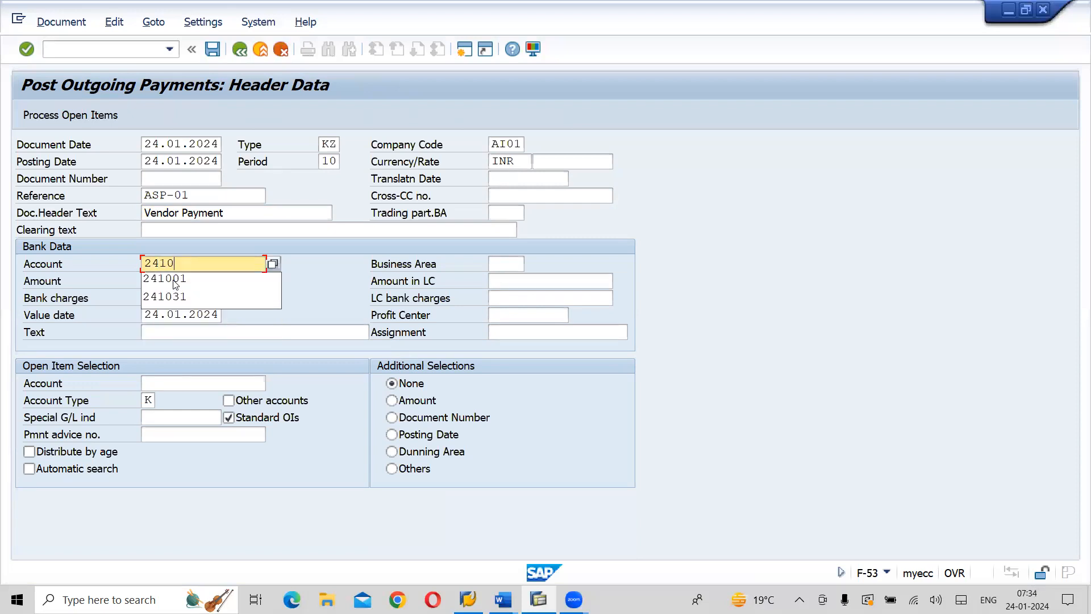
text(11)
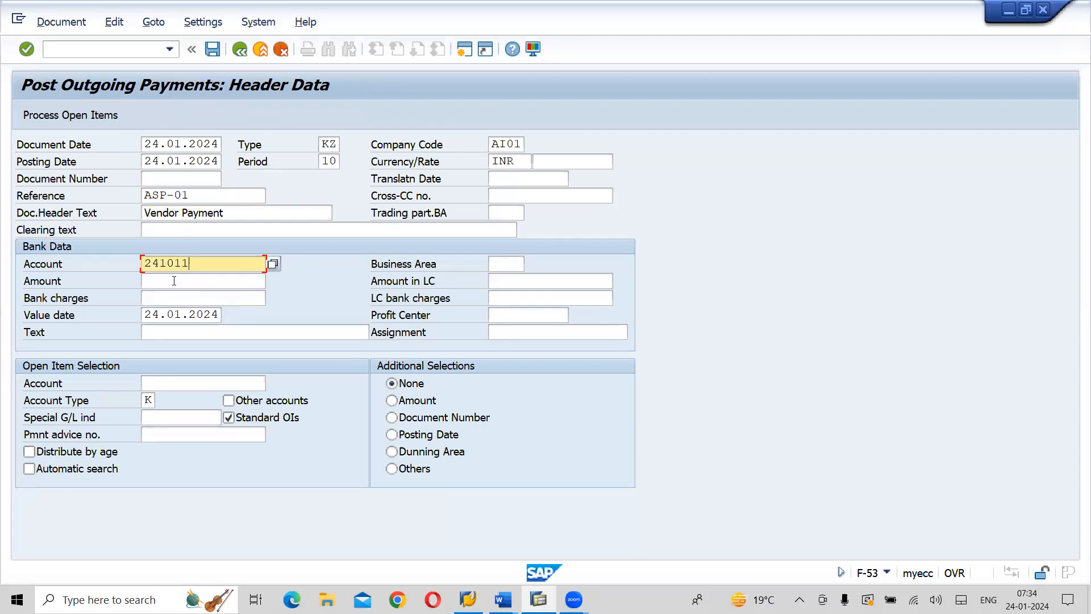
Set the bank data amount to 156800 and the text to Vendor Outgoing Payment
click(174, 281)
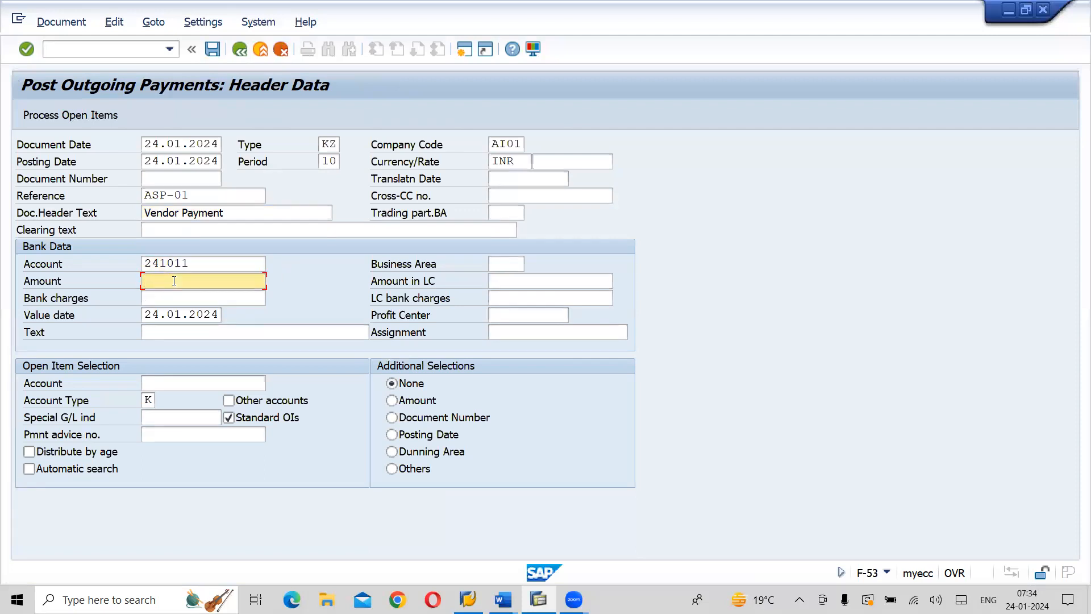
text(1)
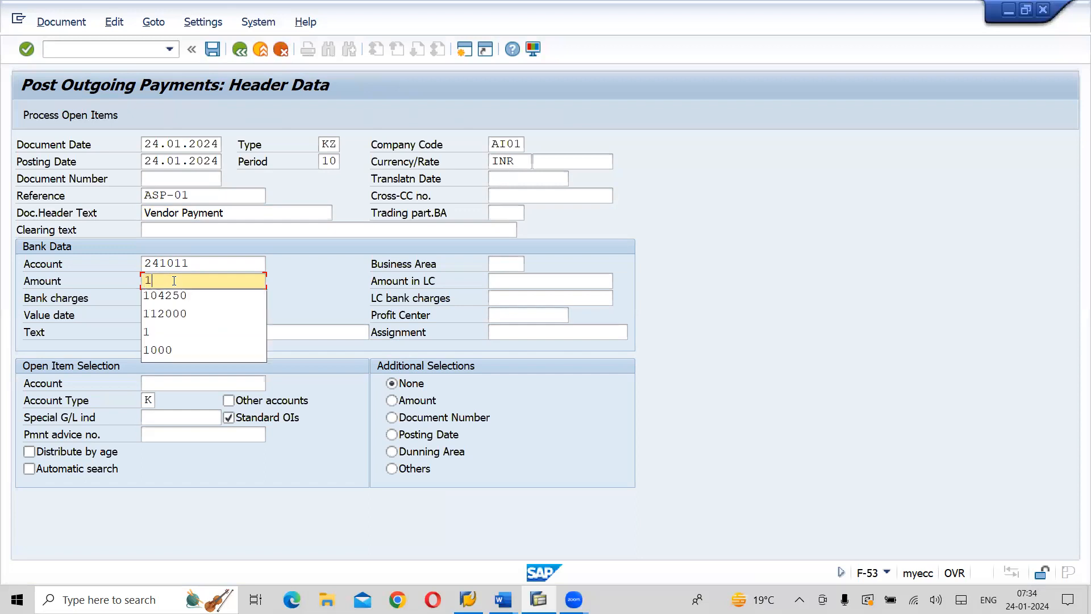
text(56800)
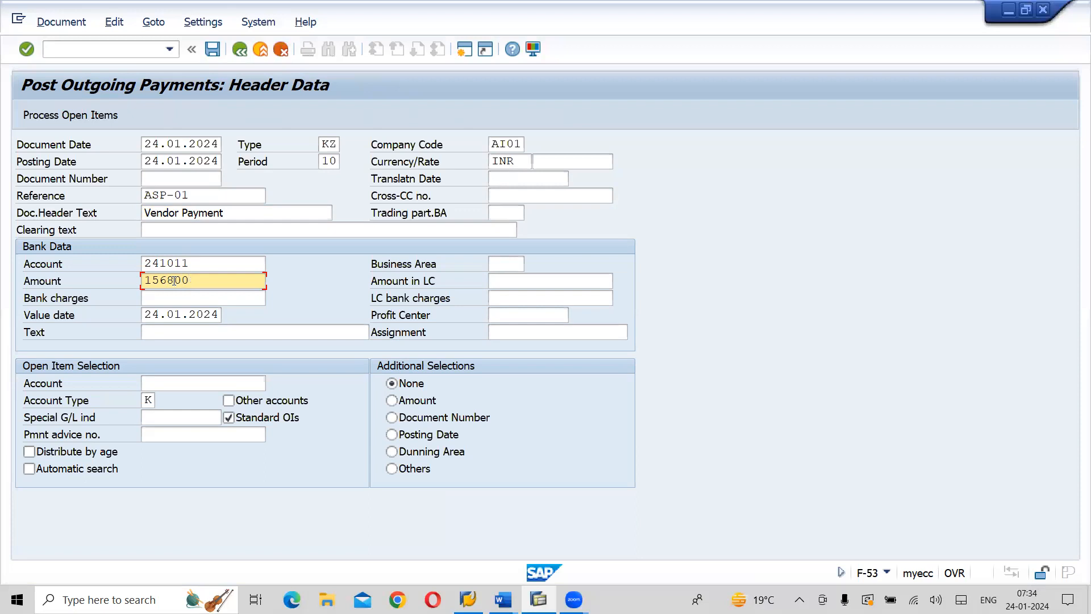
click(215, 332)
text(V)
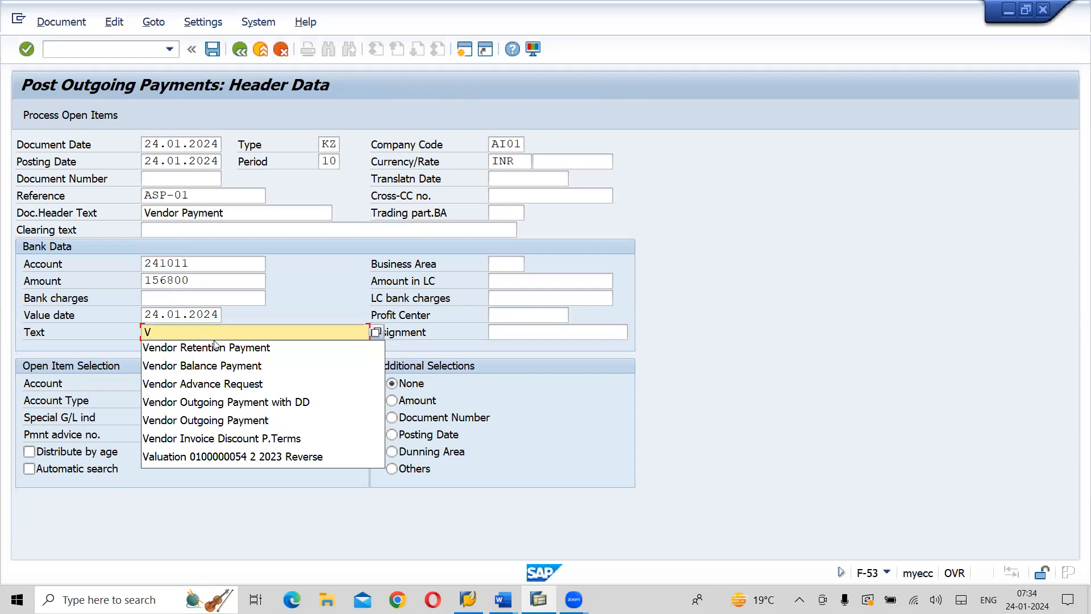
click(218, 421)
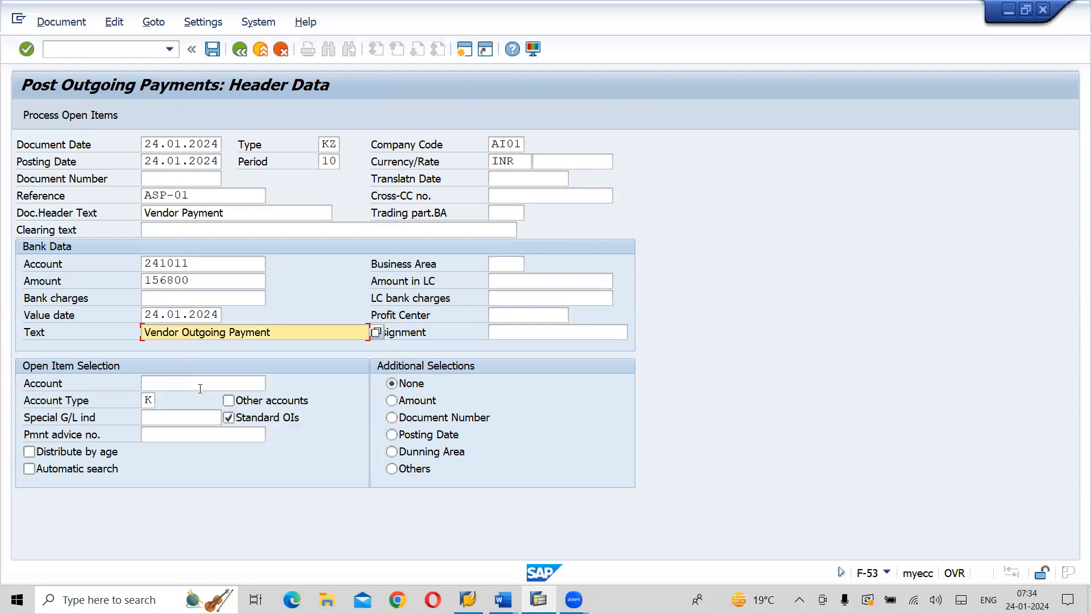
Choose vendor Vivera Consultancy Services of company code AI01 for open item selection, and assign its open invoice item to the payment
click(184, 382)
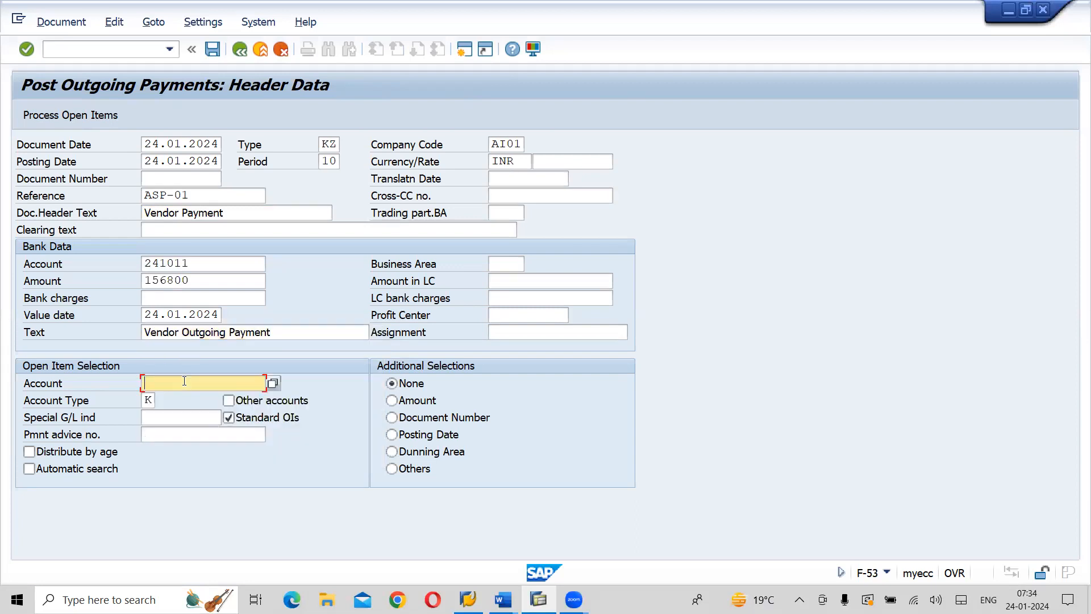
click(273, 383)
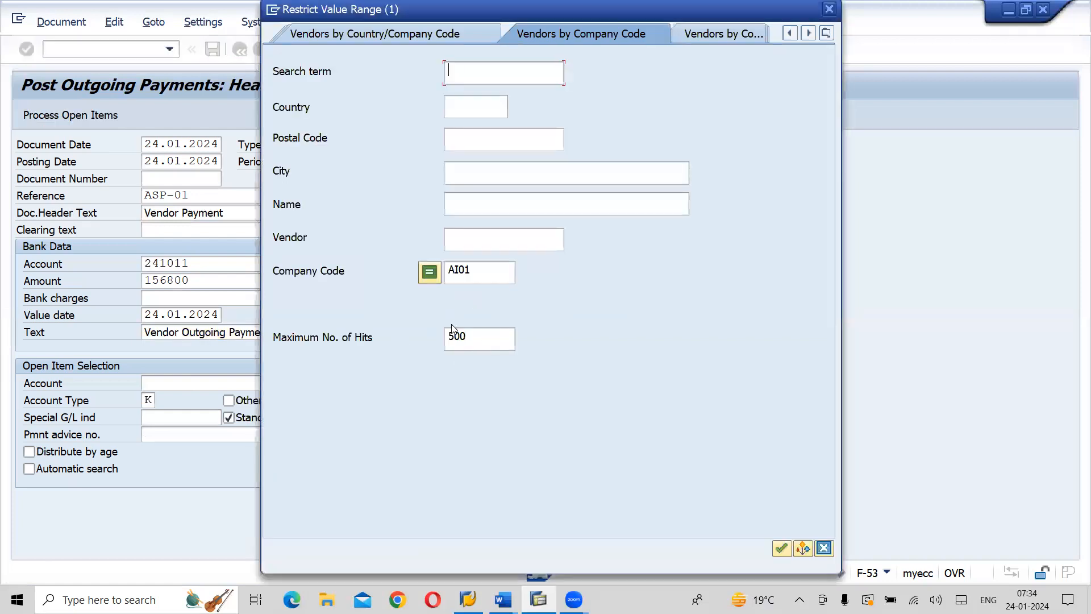
key(Return)
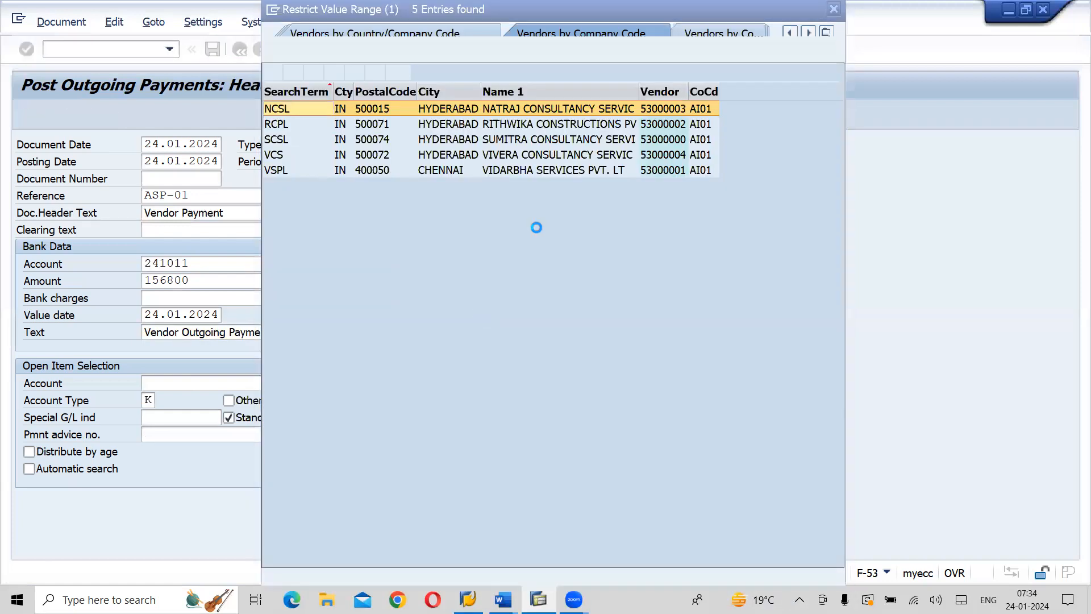
double_click(537, 155)
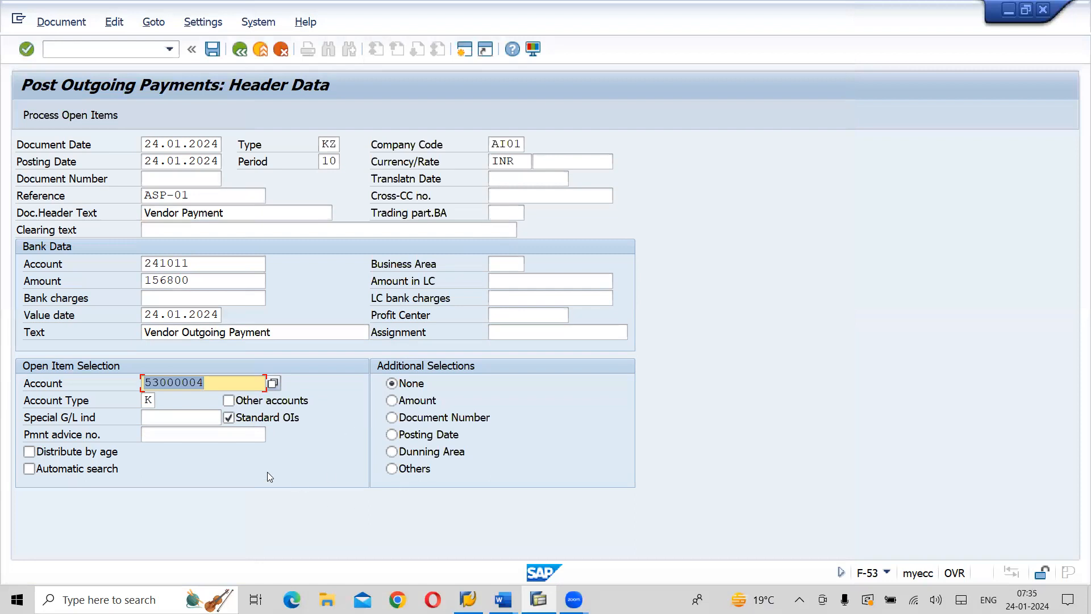
click(78, 120)
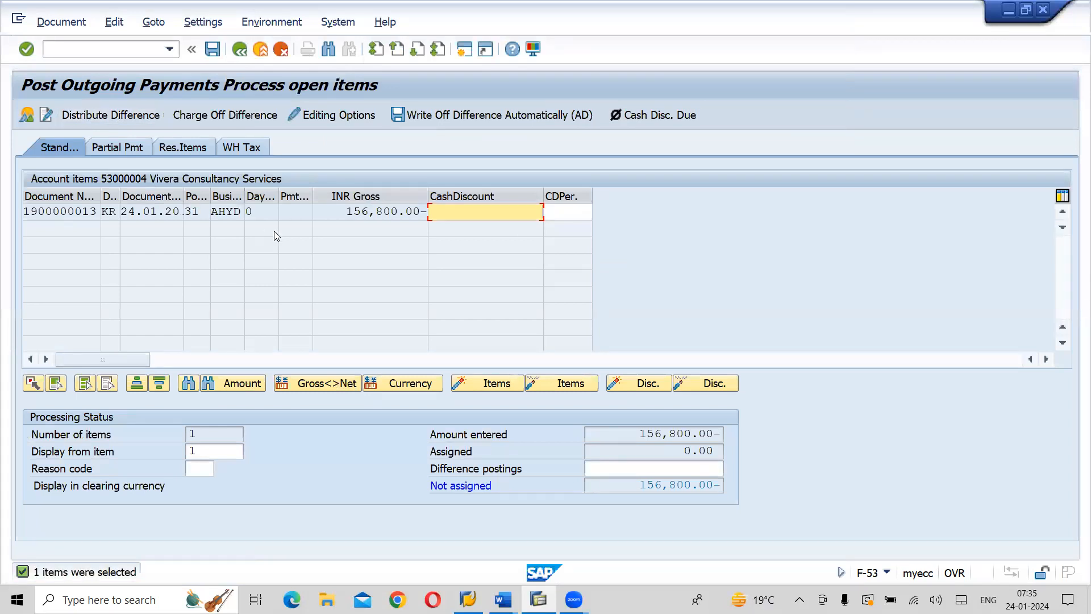
double_click(338, 211)
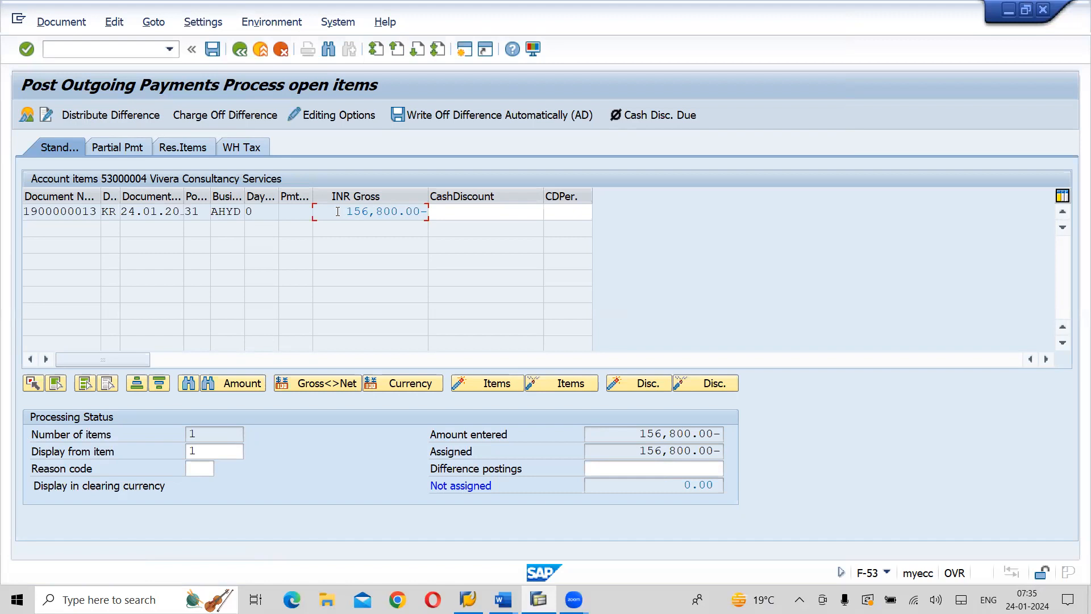
Simulate the outgoing payment document and post it from the display overview
click(59, 23)
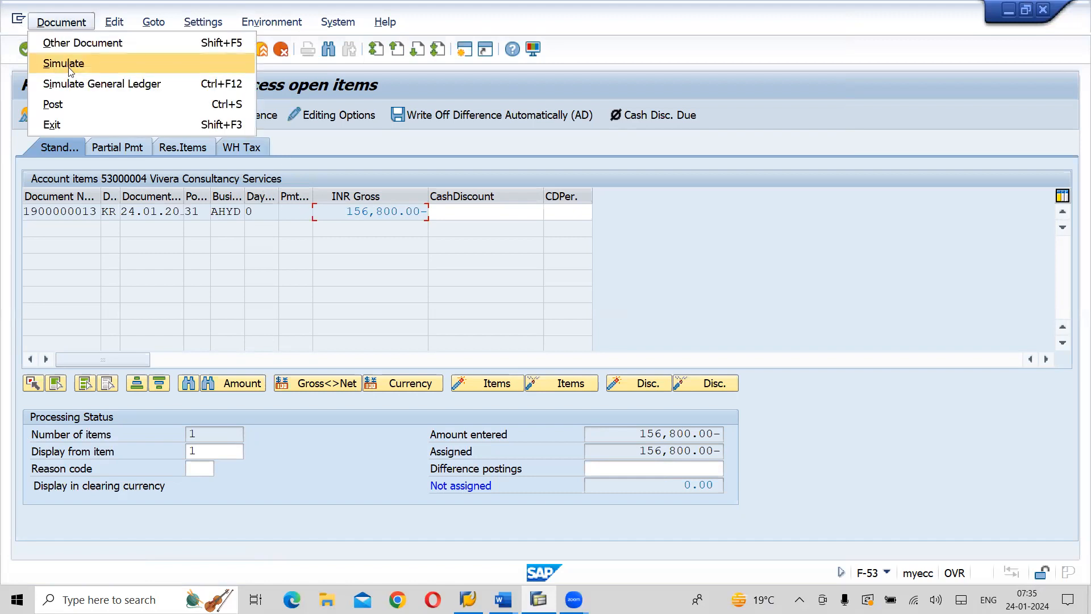
click(69, 64)
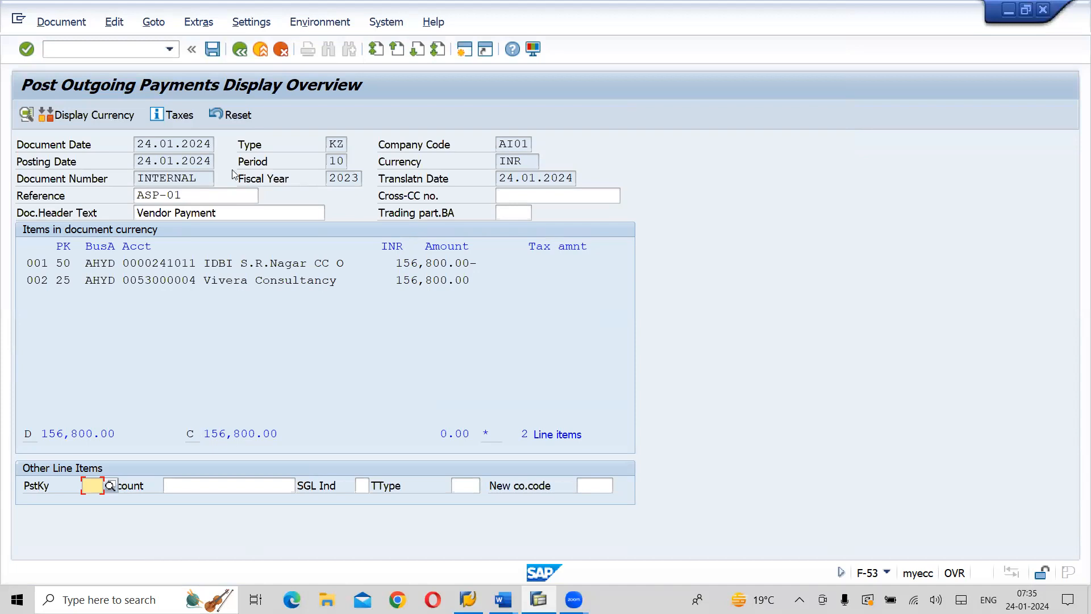
click(221, 61)
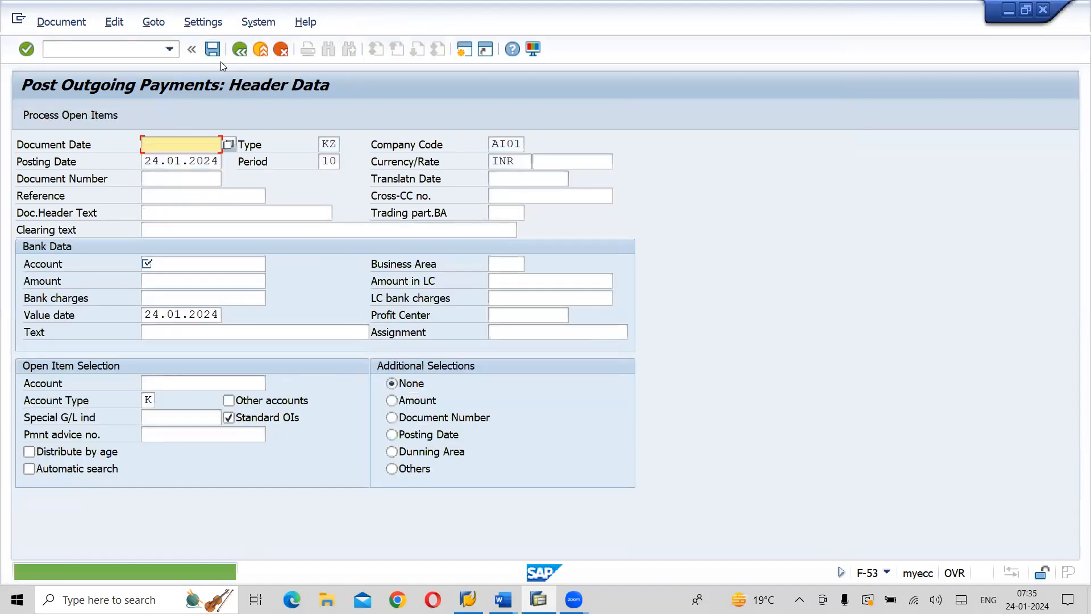
Display the outgoing payment document just posted and show its General Ledger View
click(61, 22)
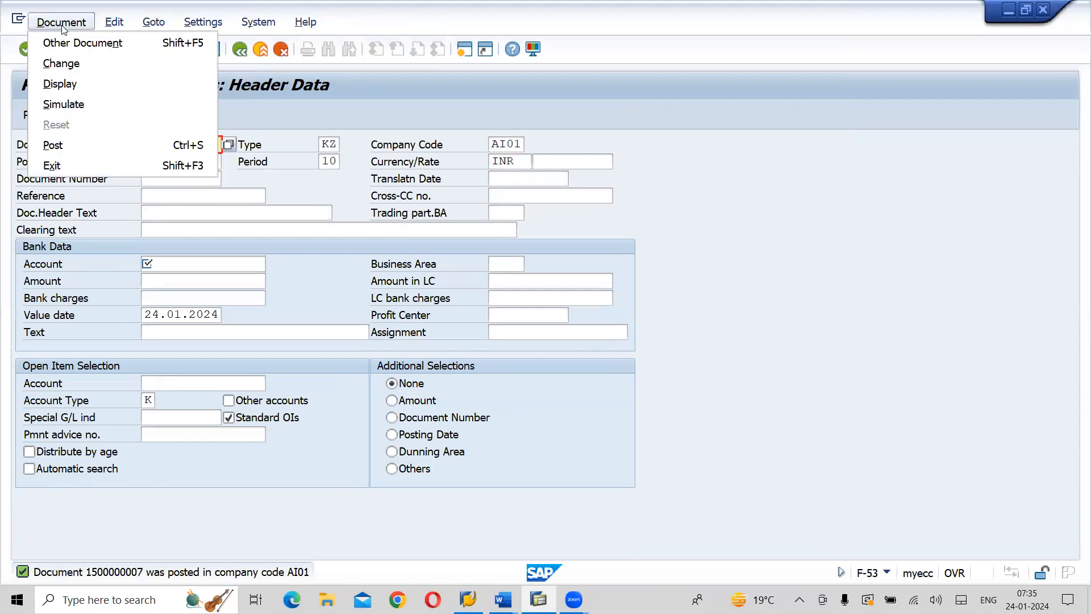
click(62, 86)
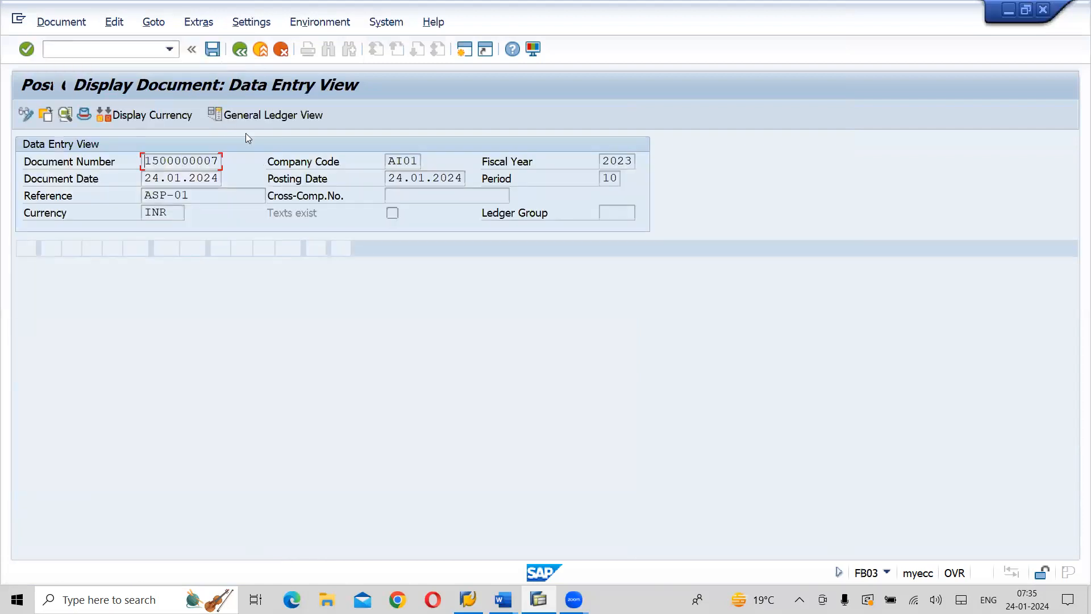
click(305, 116)
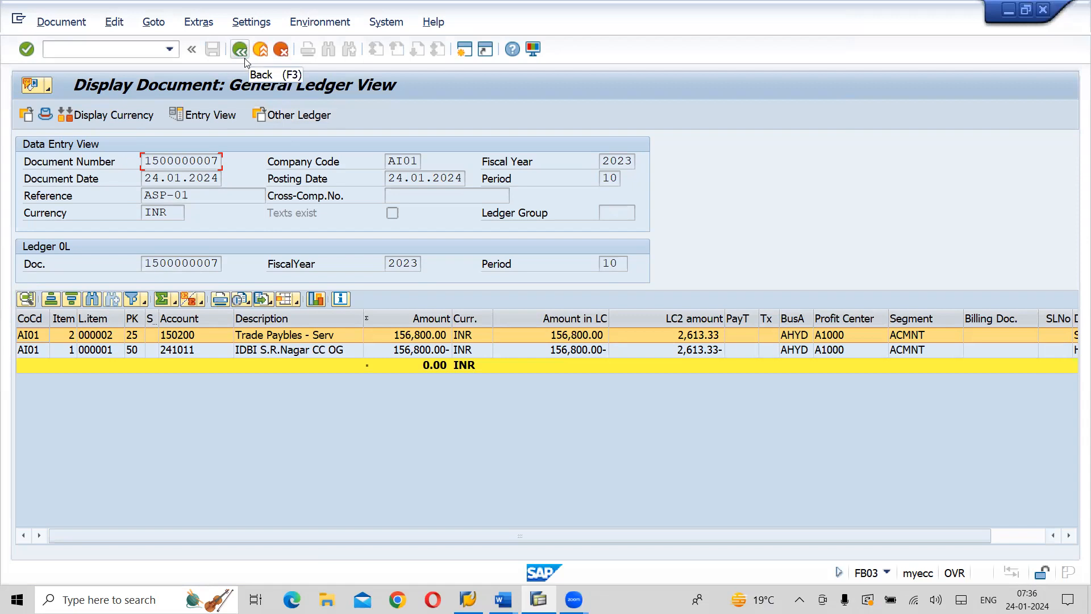
Switch to the Word notes, read the Check & Advise Print section for its menu path and transaction code, and return to SAP
key(alt+Tab)
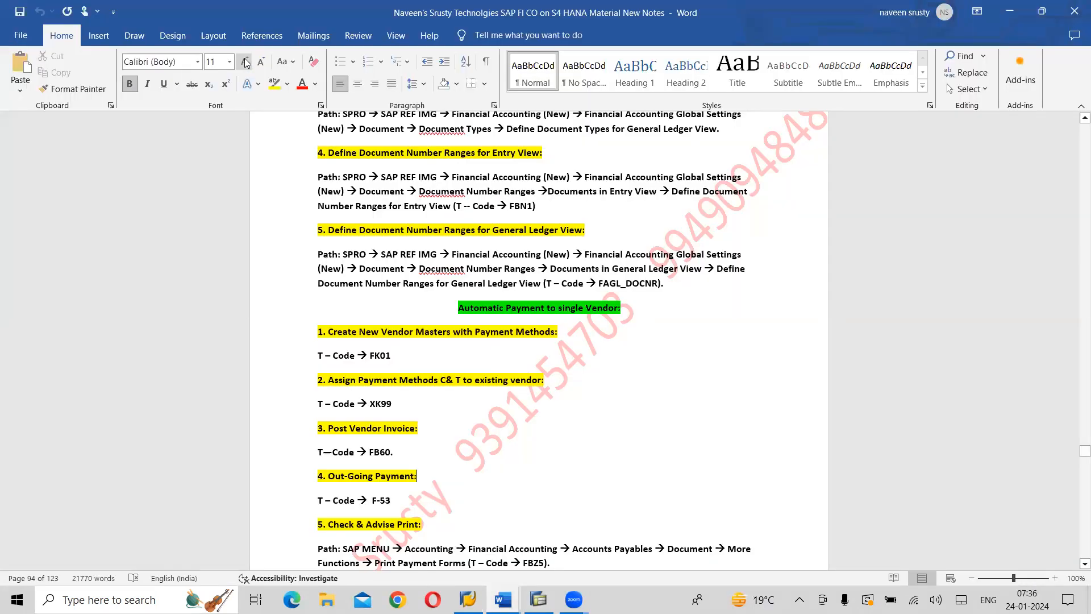
scroll(417, 317, down, 5)
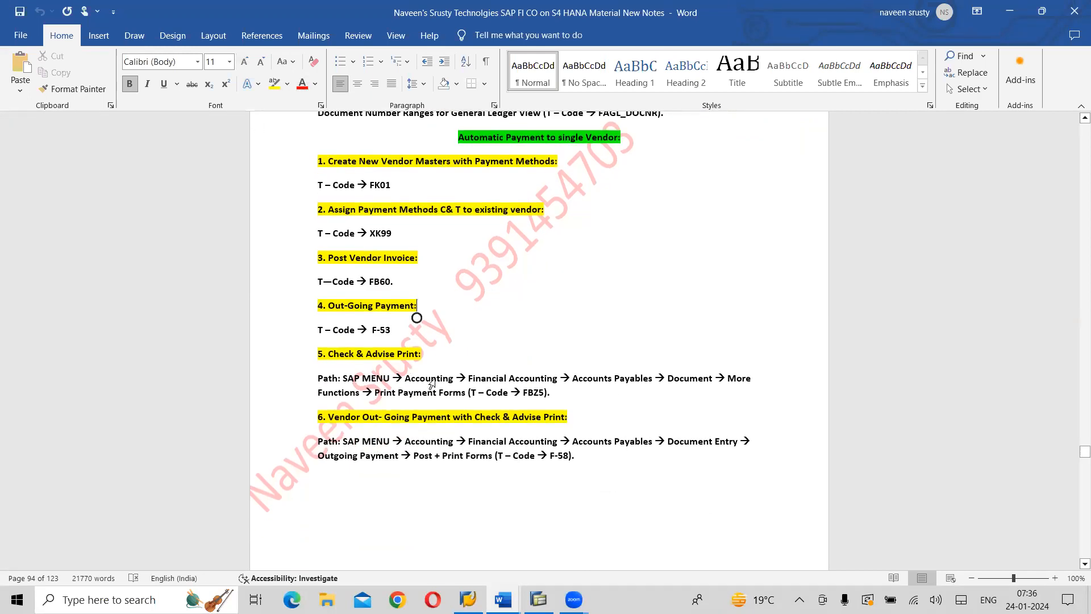
click(454, 353)
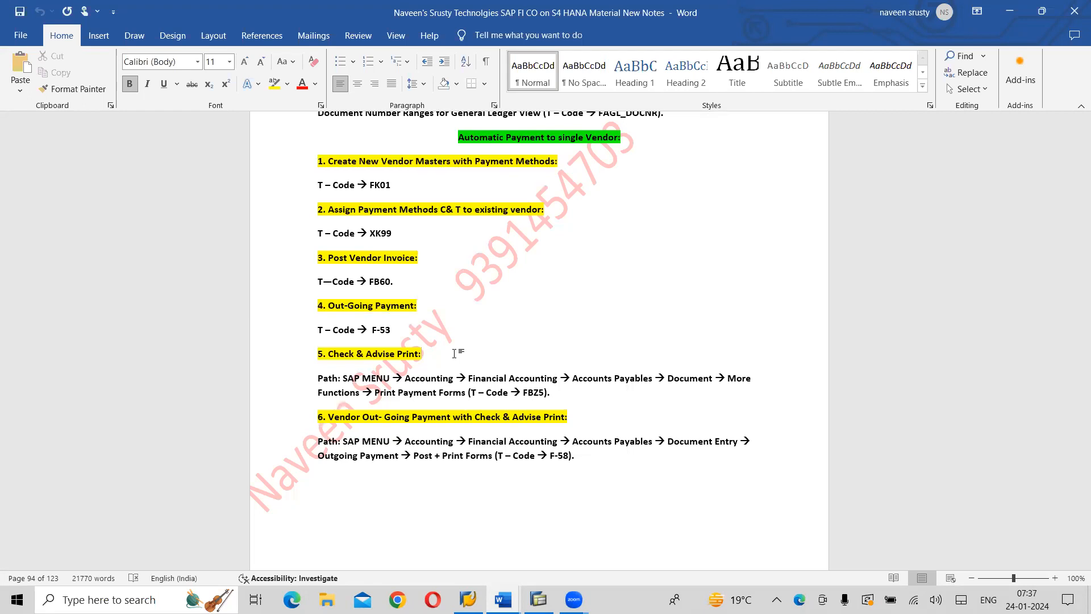
key(alt+Tab)
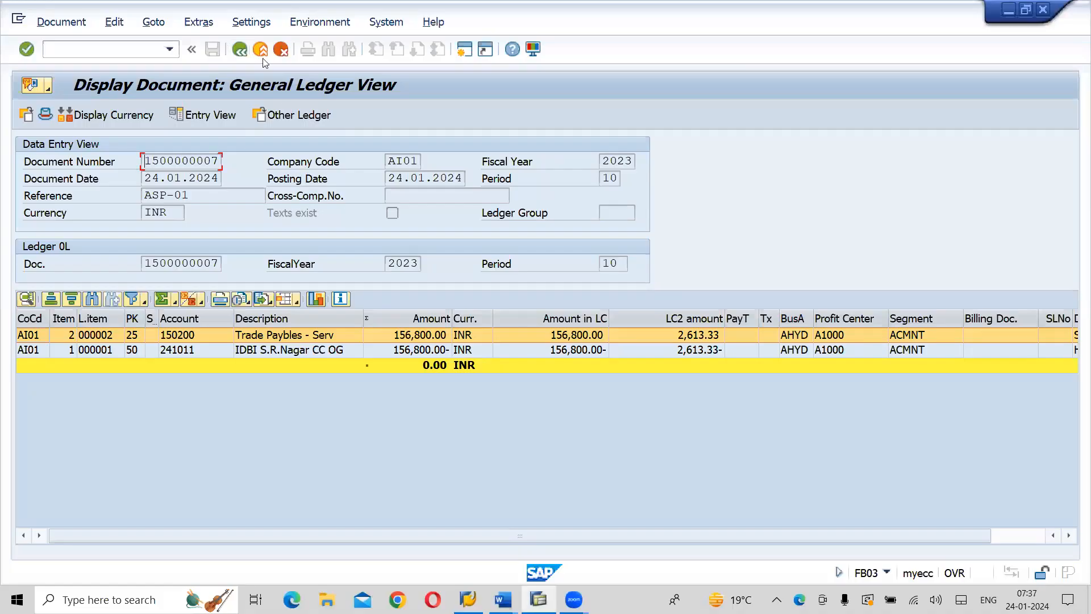
Leave the document display and exit the outgoing payment entry, returning to the SAP Easy Access menu
click(263, 58)
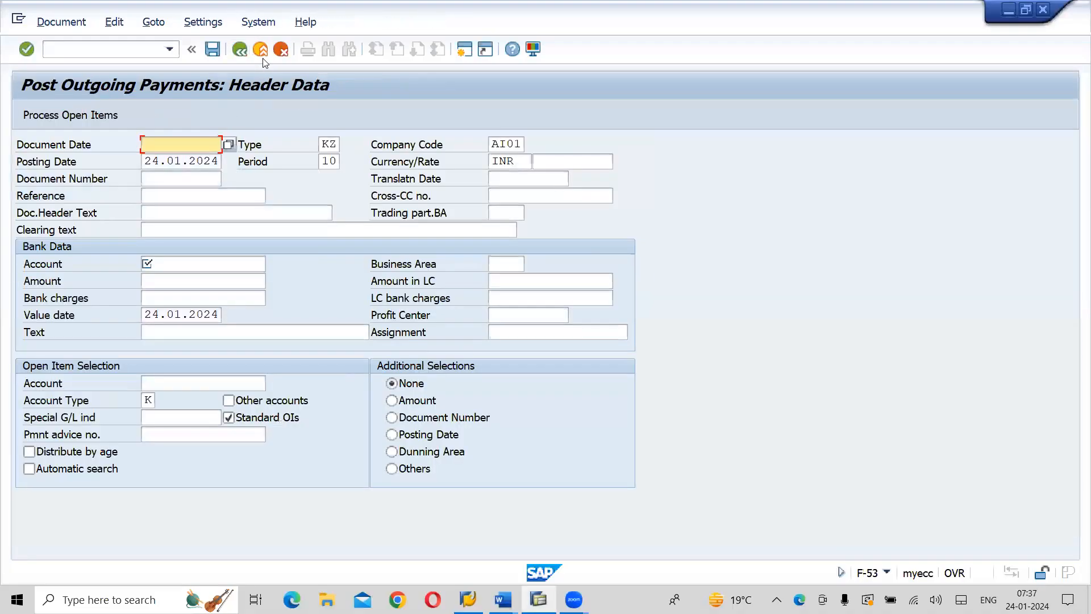
click(261, 54)
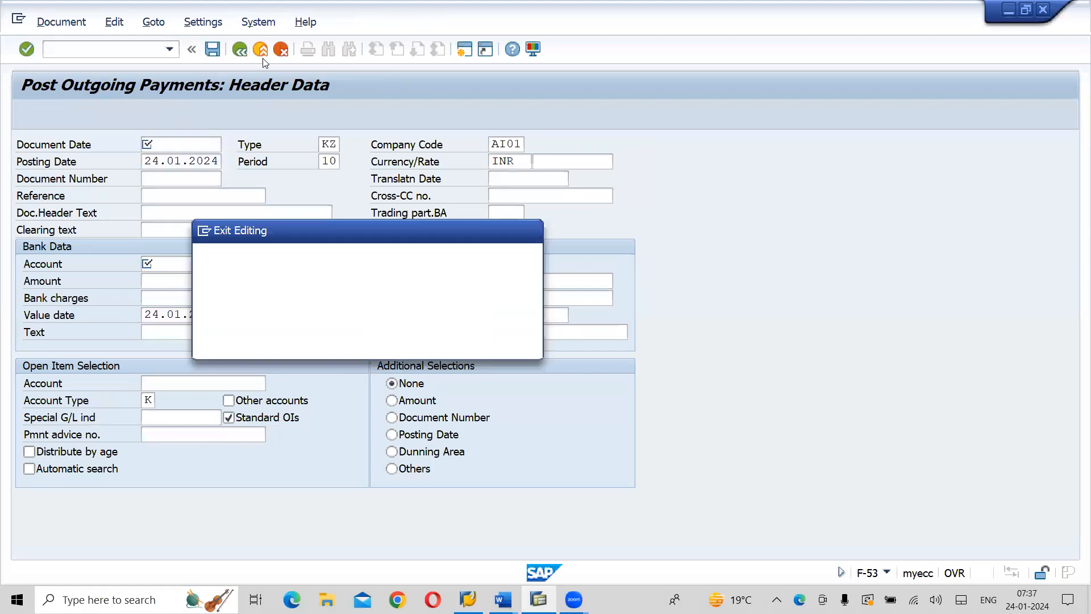
click(306, 347)
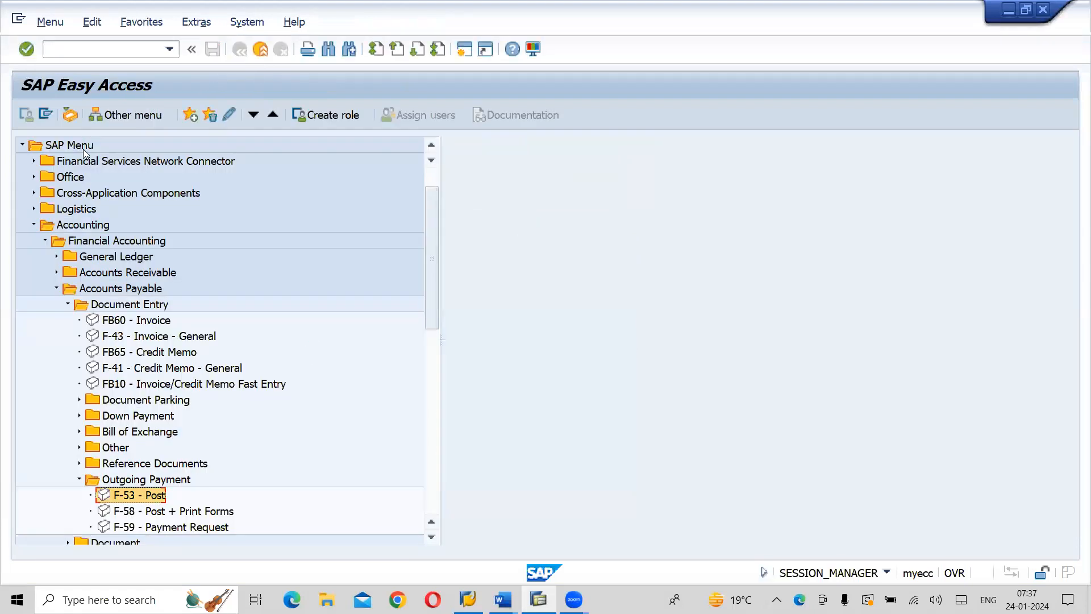
Open FBZ5 - Print Payment Forms from the More Functions folder of Accounts Payable documents in the SAP menu
click(68, 304)
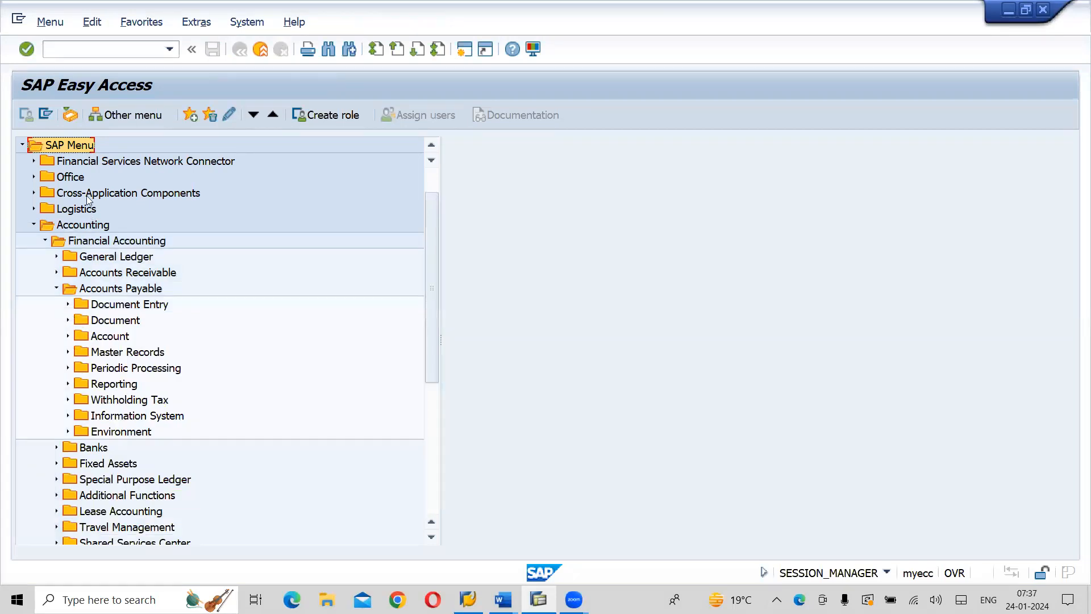
click(81, 227)
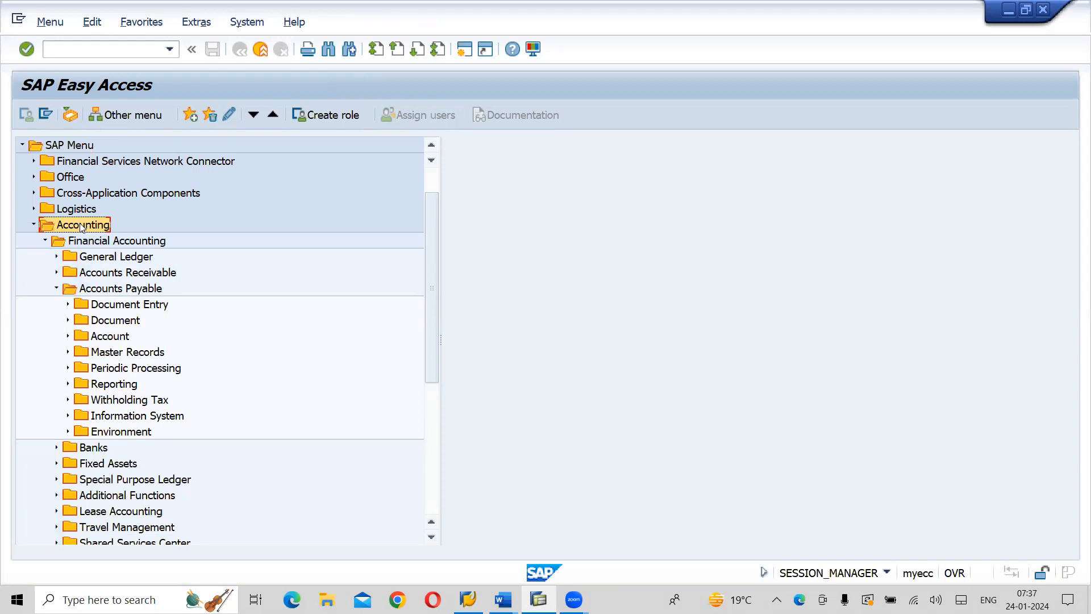
click(95, 244)
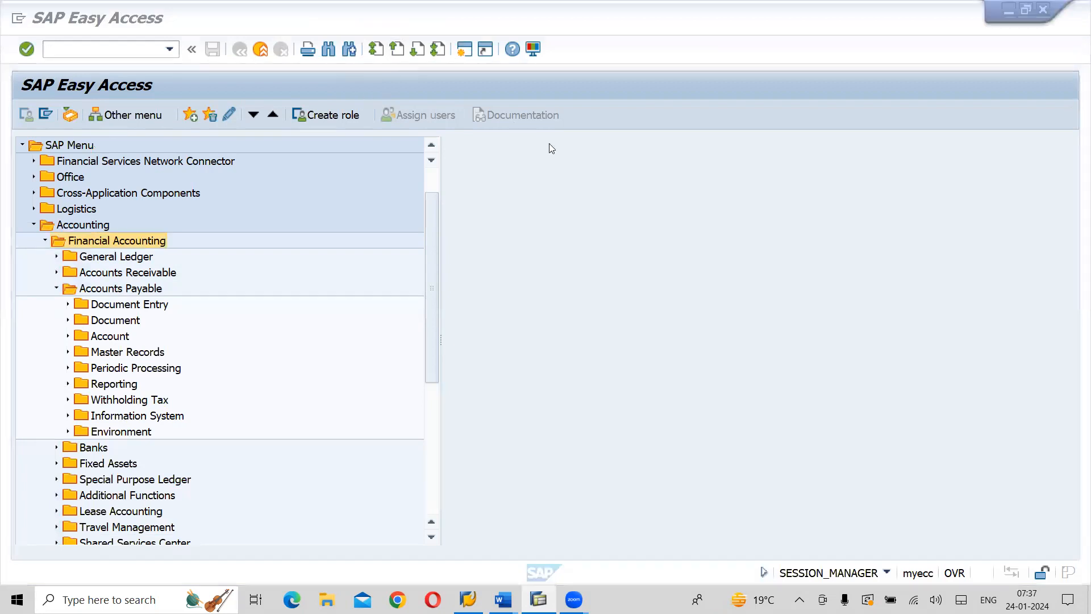
click(122, 289)
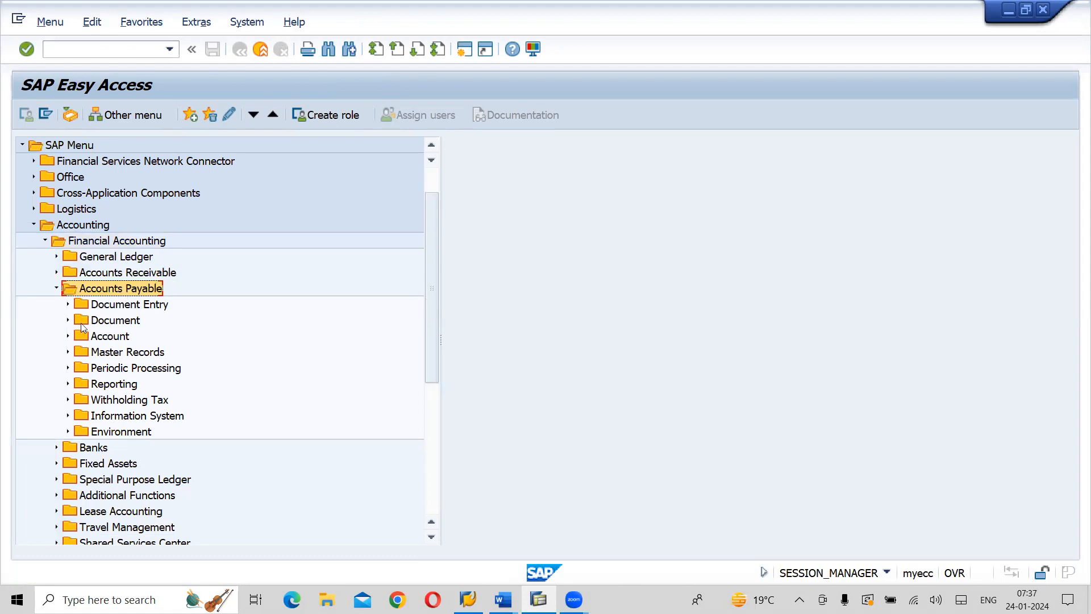
click(101, 323)
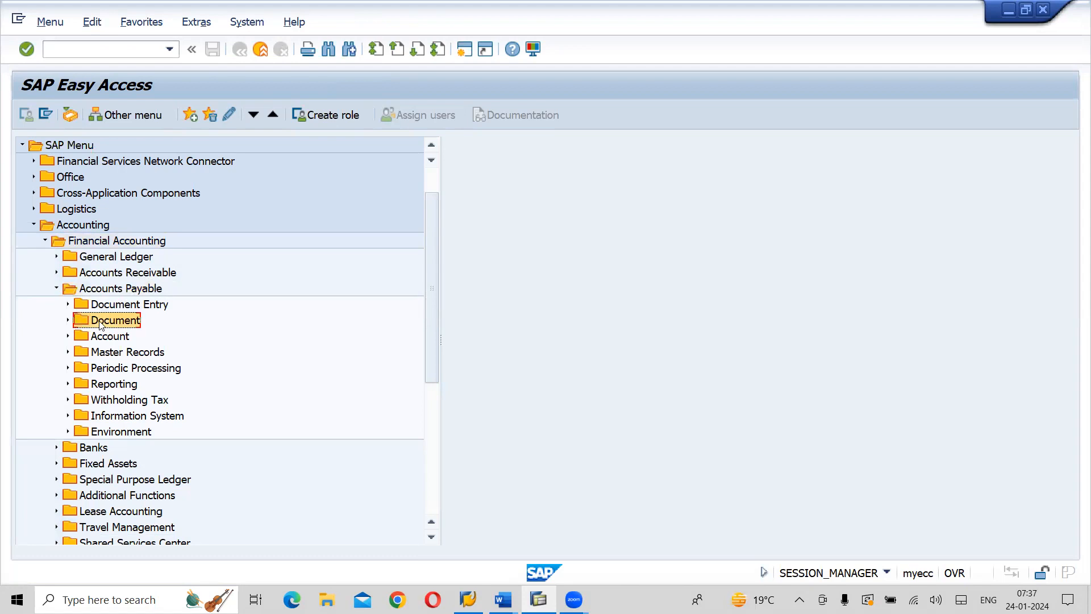
click(68, 321)
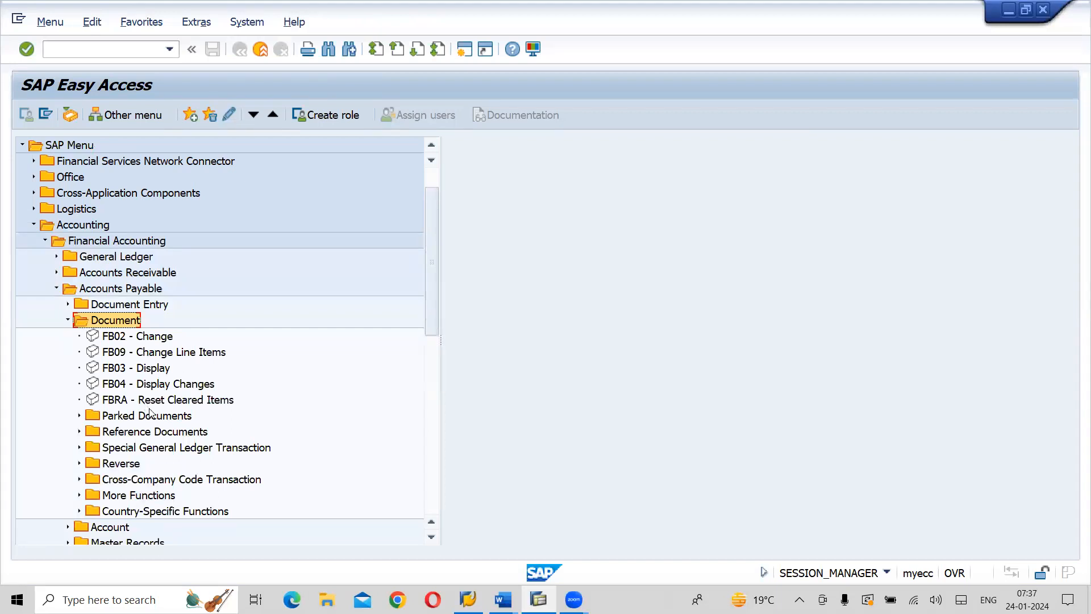
click(134, 495)
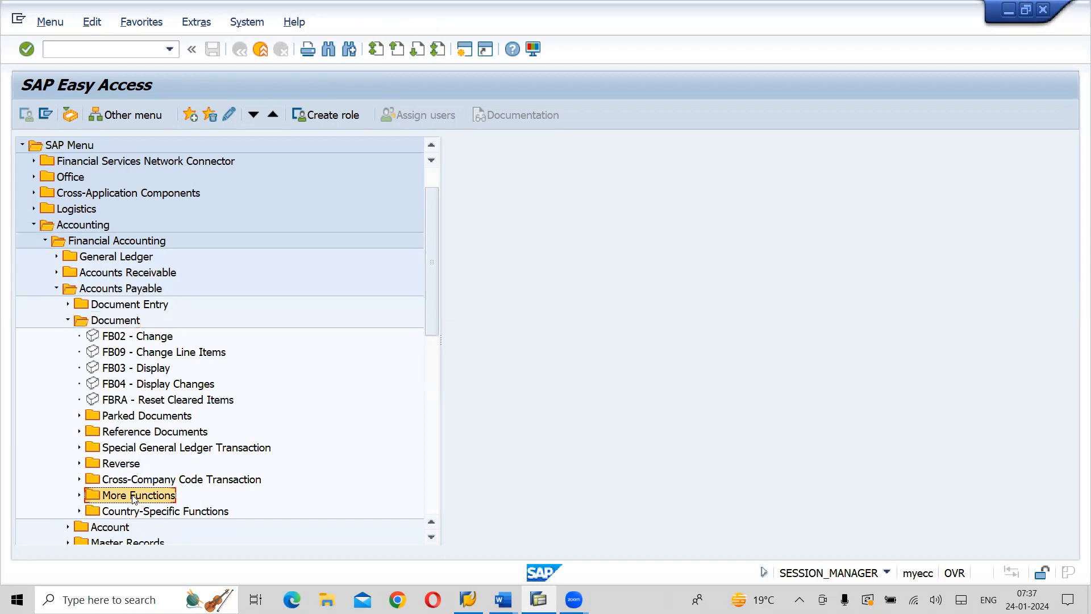
click(80, 495)
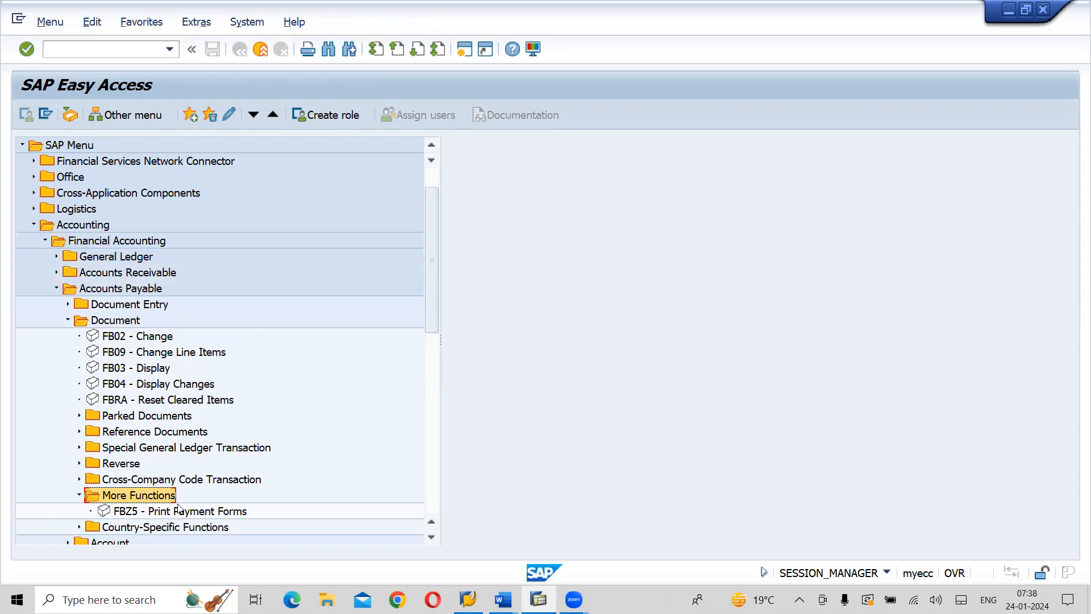
double_click(215, 512)
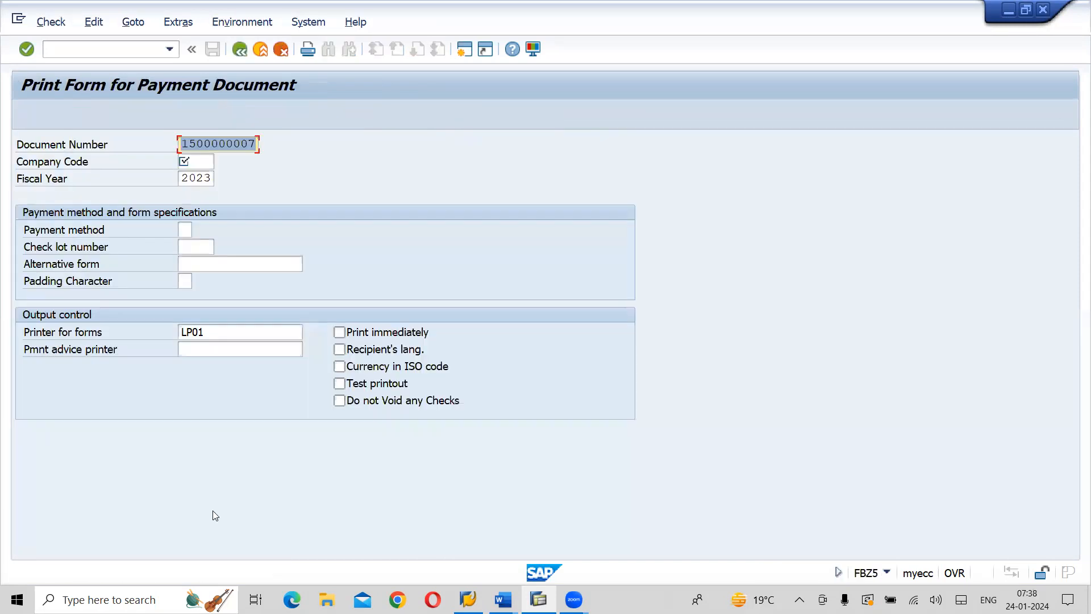
Set the payment form's company code to AI01, the payment method to C and the check lot number to 2010
click(201, 161)
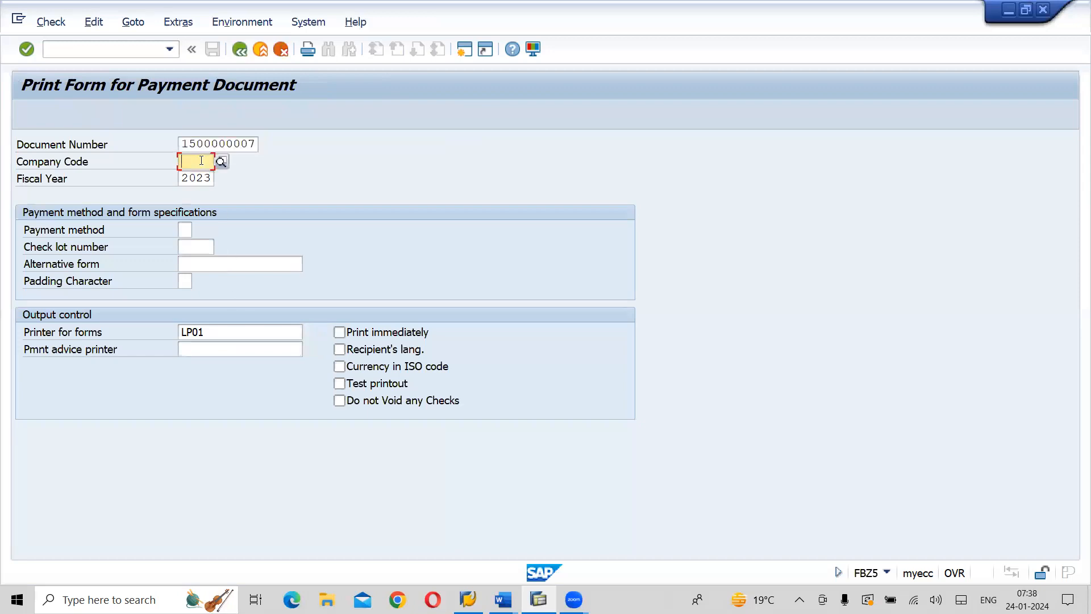
text(A)
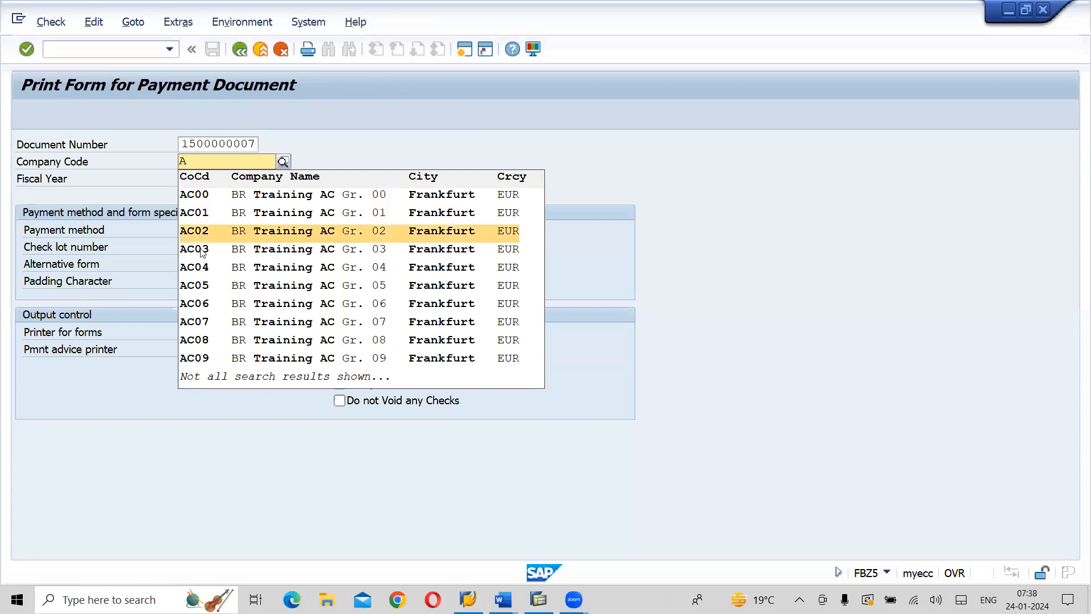
text(I)
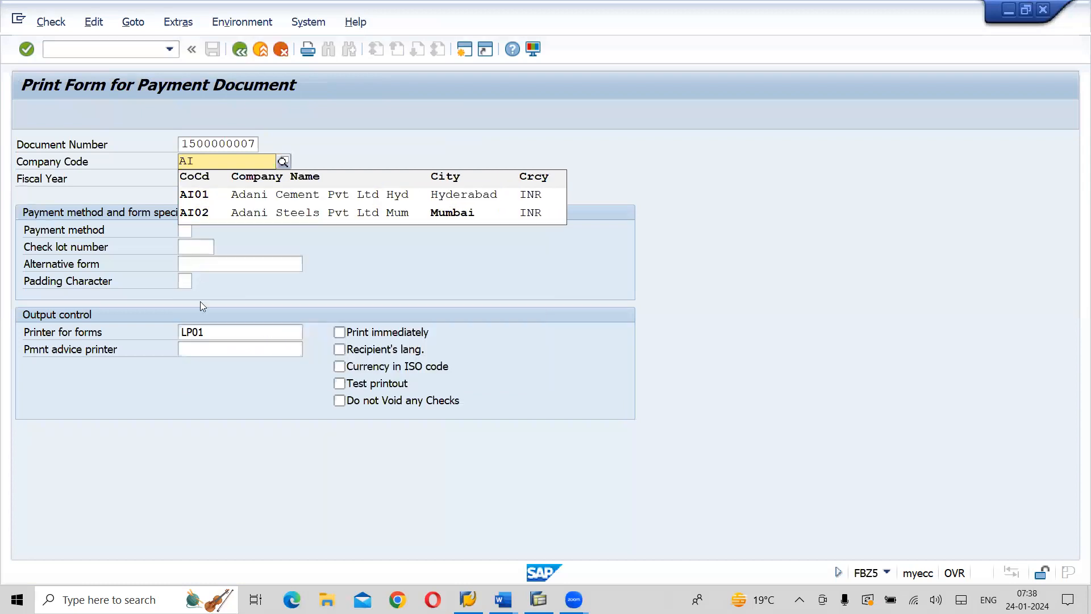
click(230, 196)
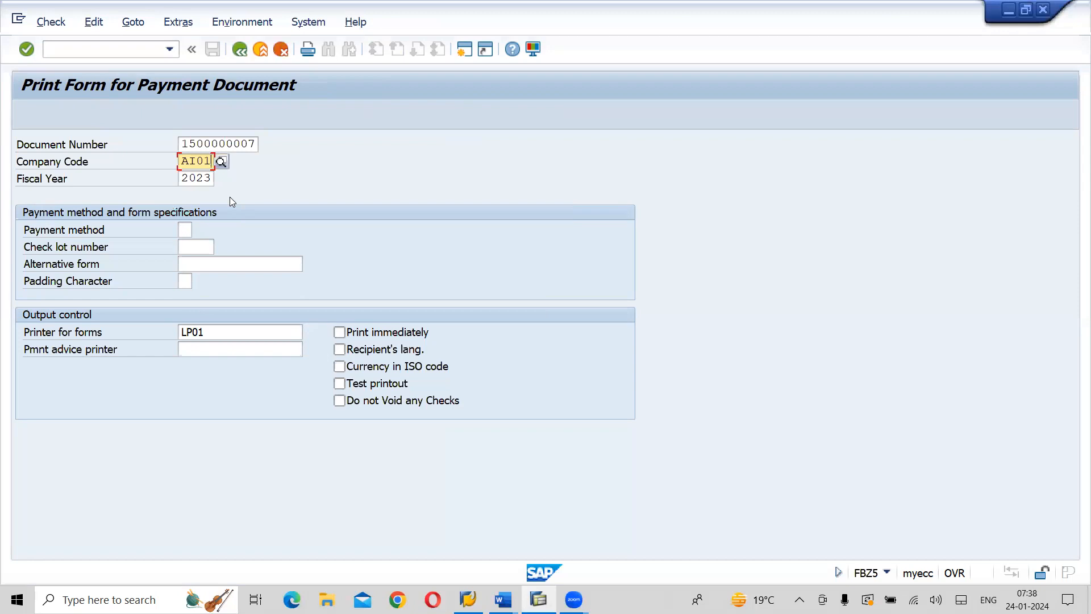
click(183, 230)
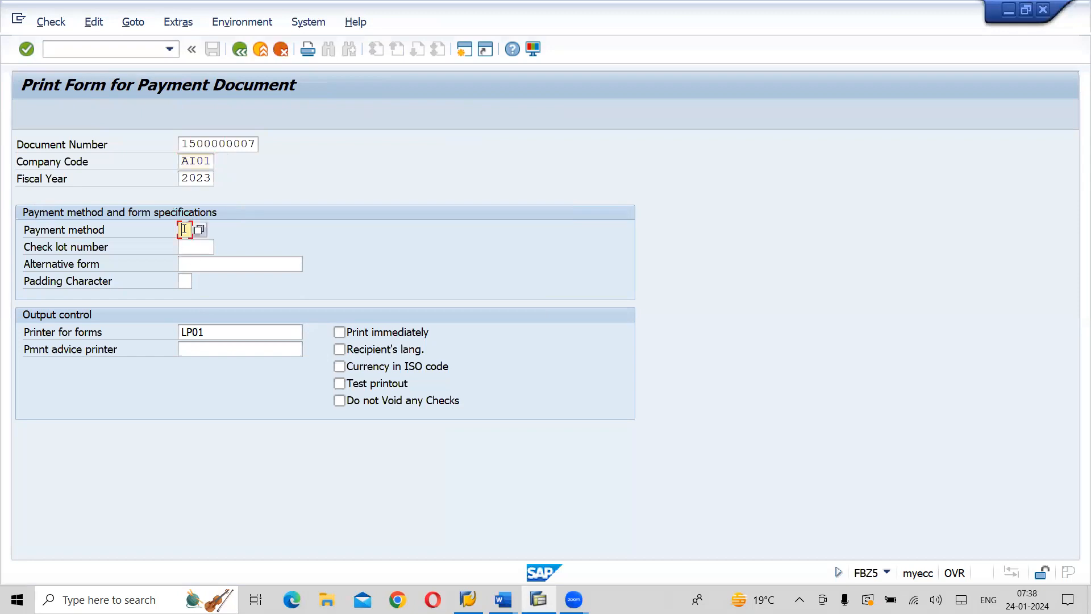
click(204, 250)
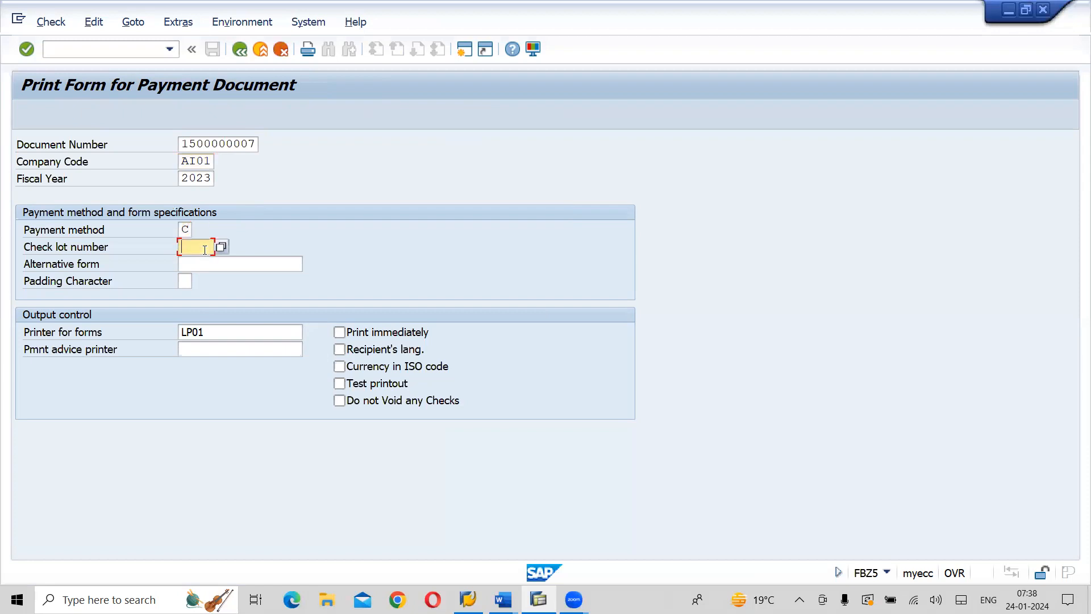
text(2)
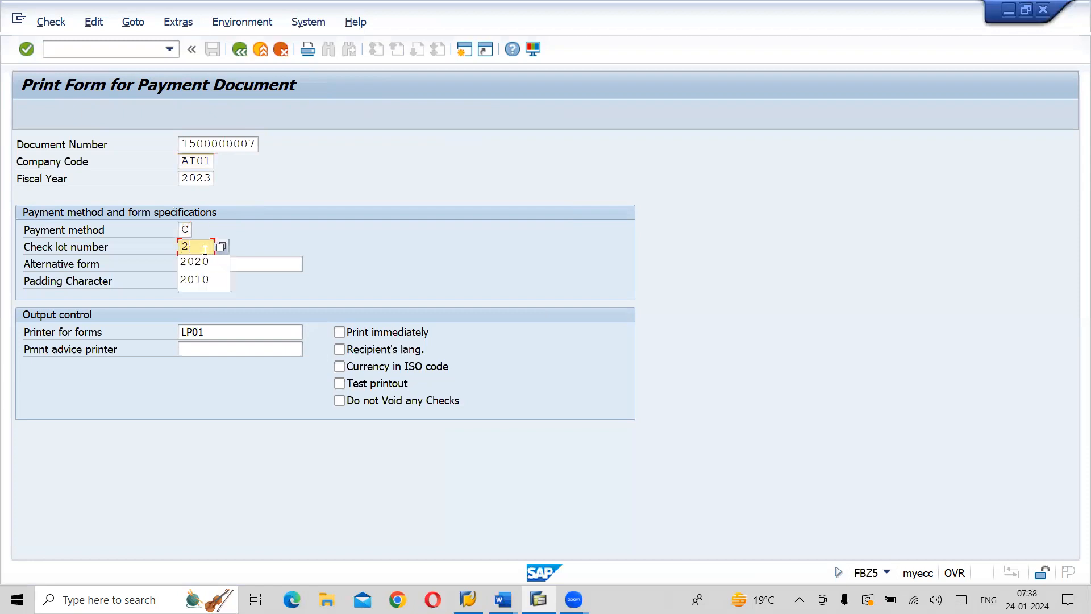
click(203, 287)
Set the alternative form for the check to F110_PRENUM_CHCK
click(232, 262)
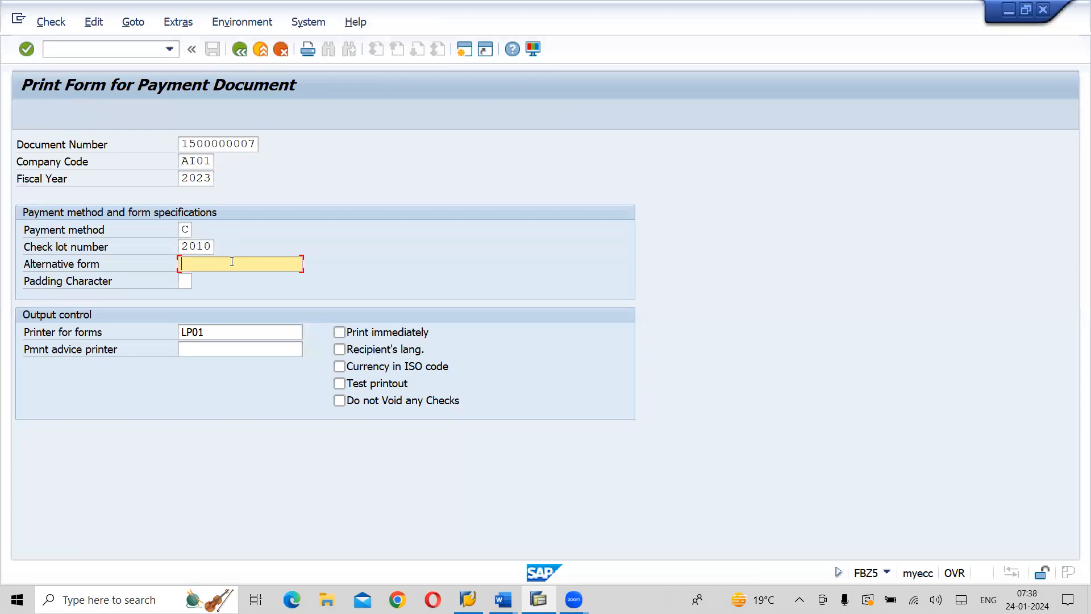
text(F110_PRENUM_CHCK)
Set the payment advice printer to LP01 and print the check for the payment document
click(225, 349)
text(LP01)
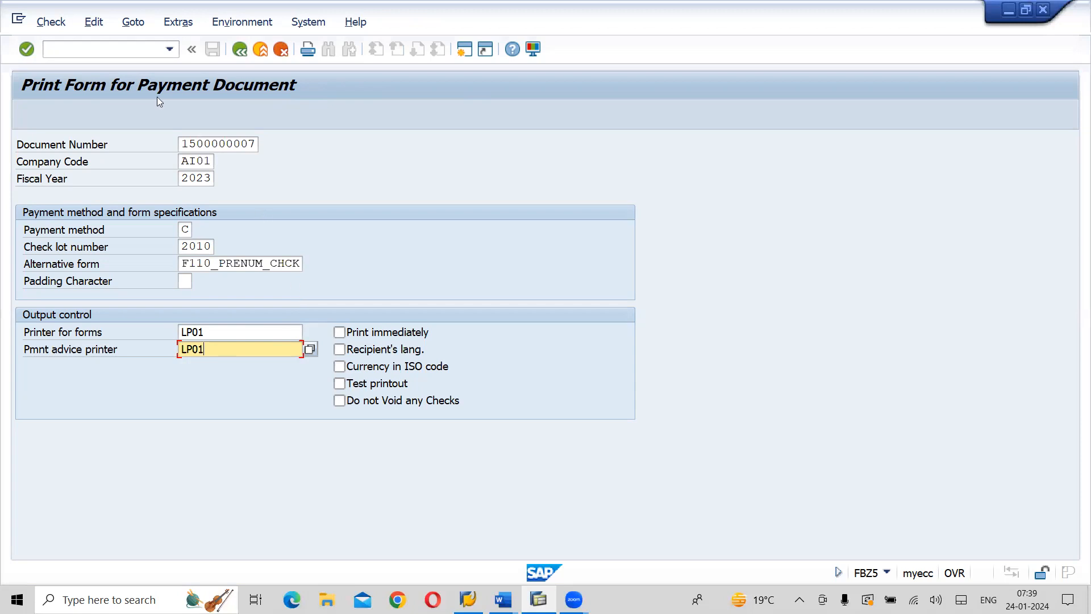
click(53, 23)
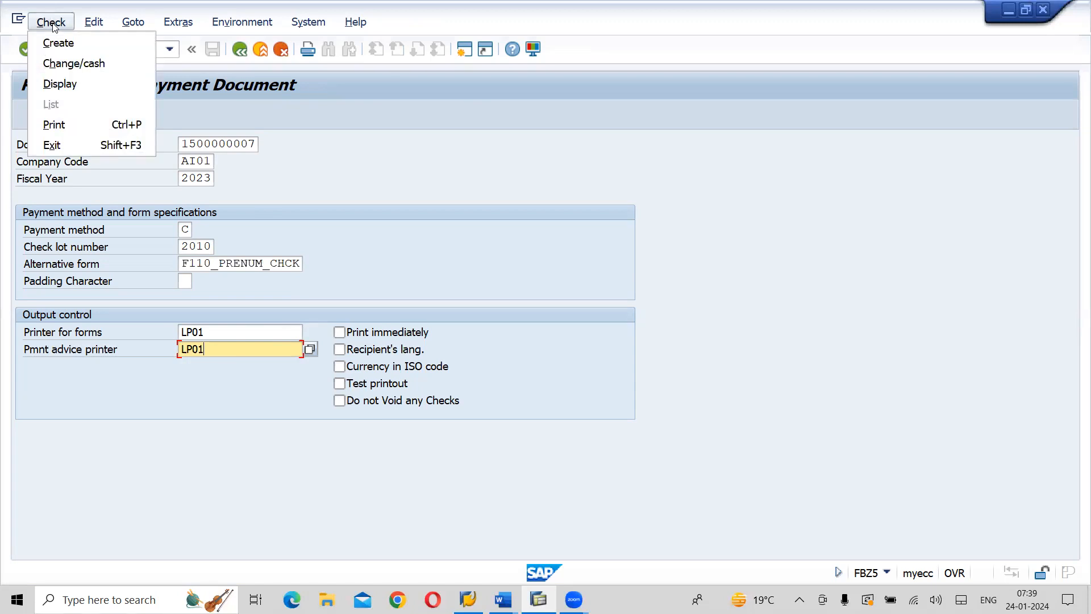
click(67, 124)
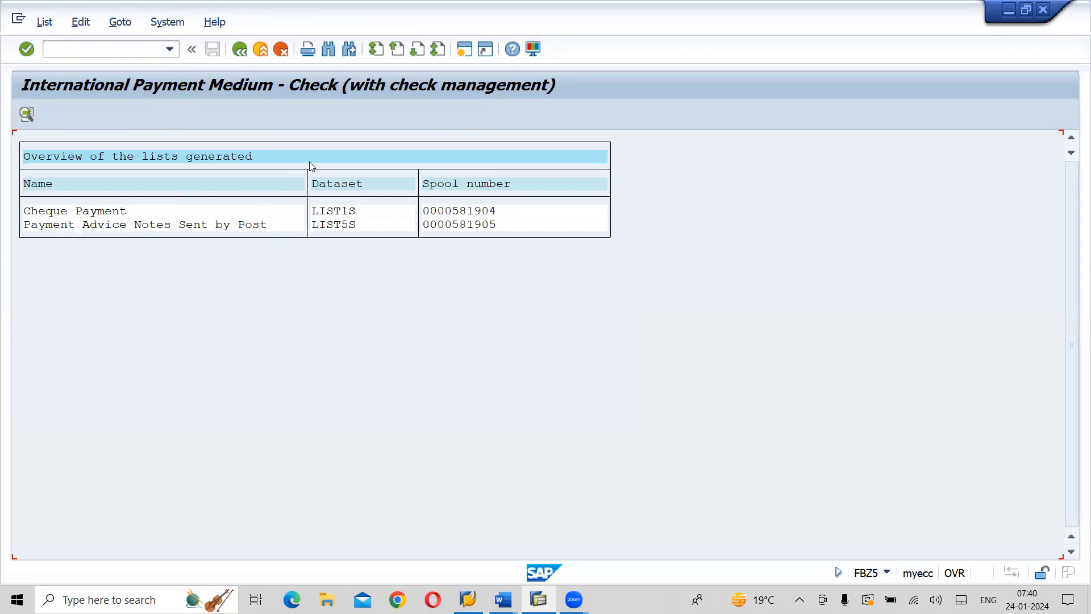
Open the Cheque Payment spool request, display its contents and read through the check's print preview
double_click(100, 217)
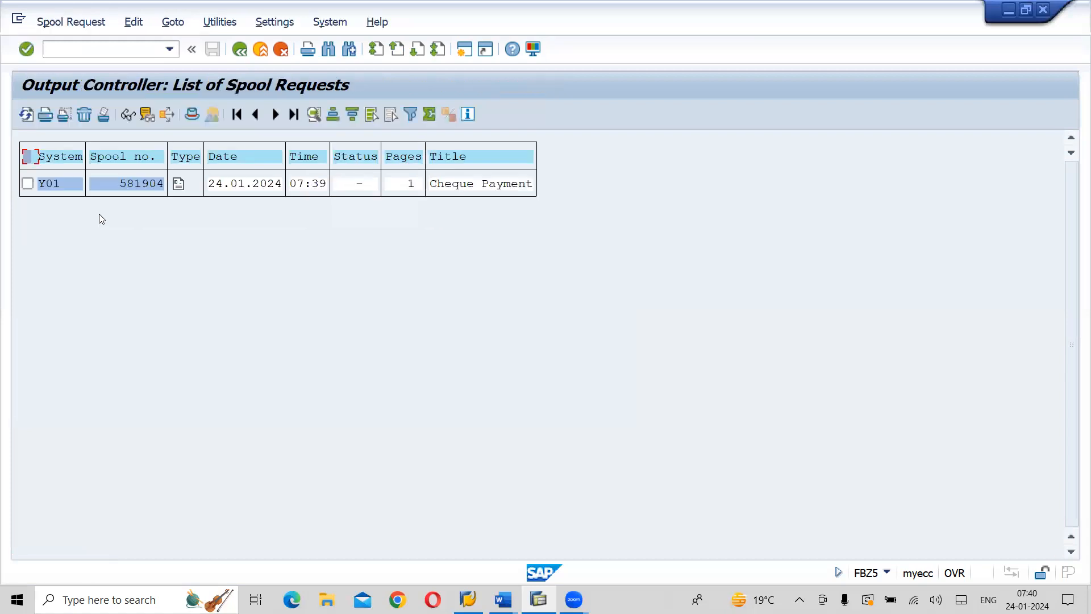
click(27, 185)
click(126, 116)
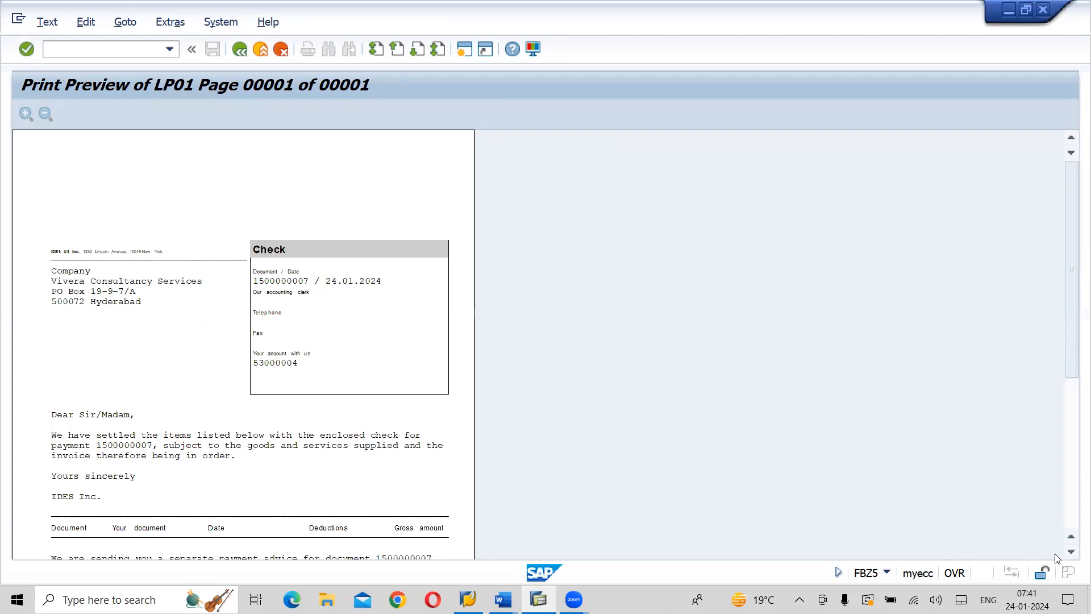
click(1072, 551)
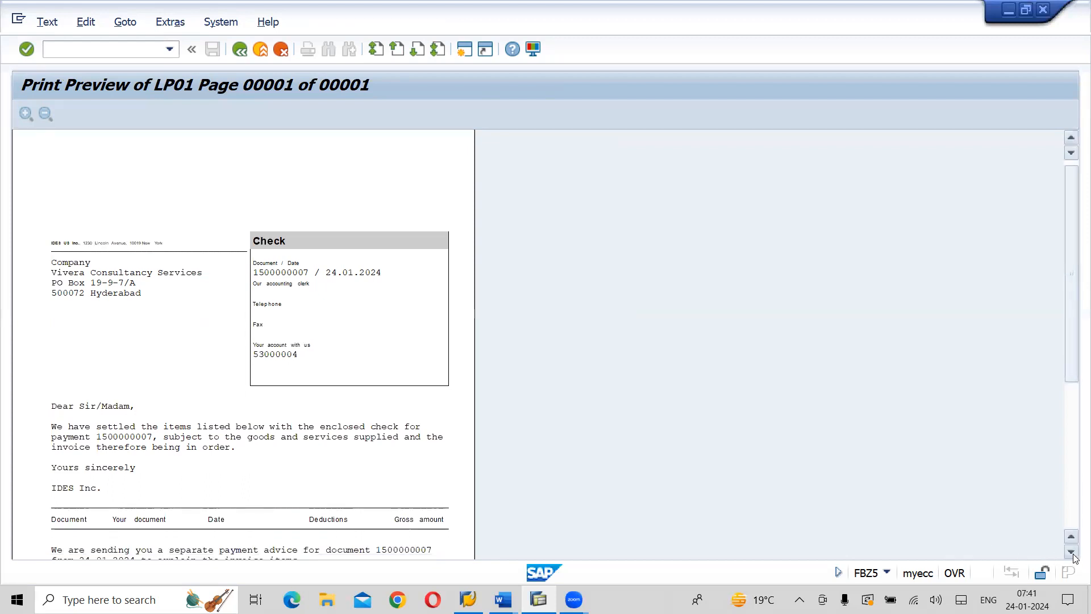
click(1072, 552)
click(1071, 552)
click(1072, 552)
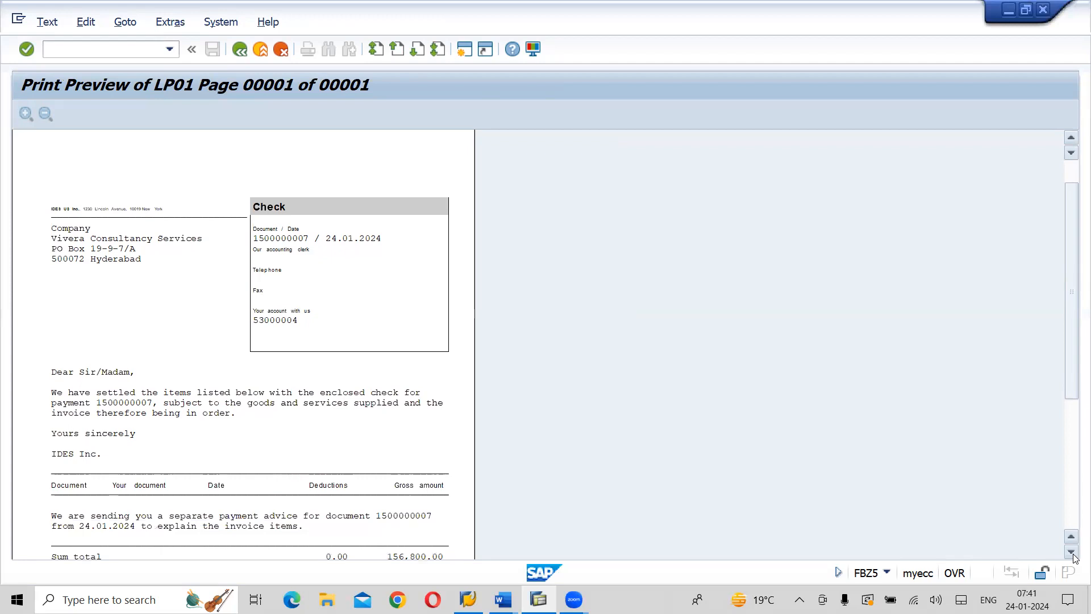
Examine the sum total, payment document line and bank details in the check's print preview, and return to the overview of generated lists
click(1071, 552)
click(1072, 551)
click(1072, 551)
click(1072, 551)
click(1071, 552)
click(1072, 551)
click(1072, 552)
click(1071, 552)
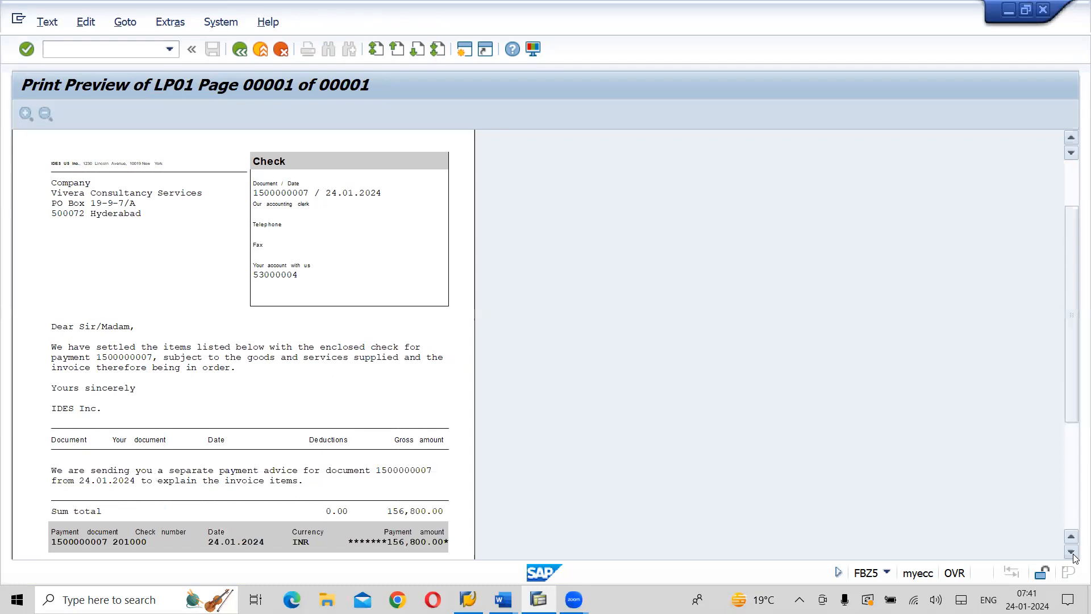
click(1071, 552)
click(1072, 552)
click(1072, 552)
click(1072, 551)
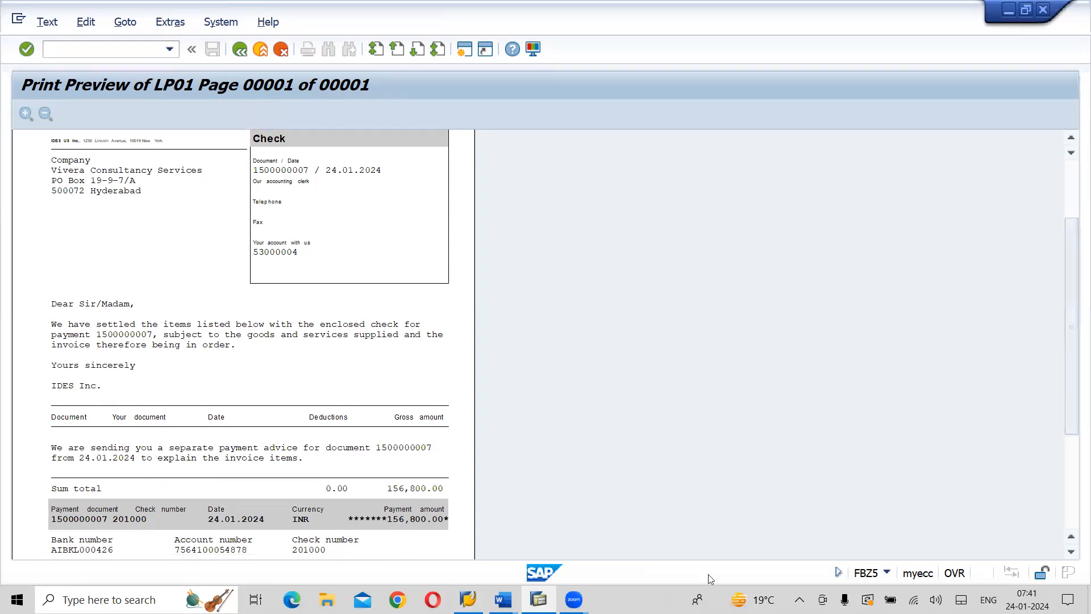
click(1072, 552)
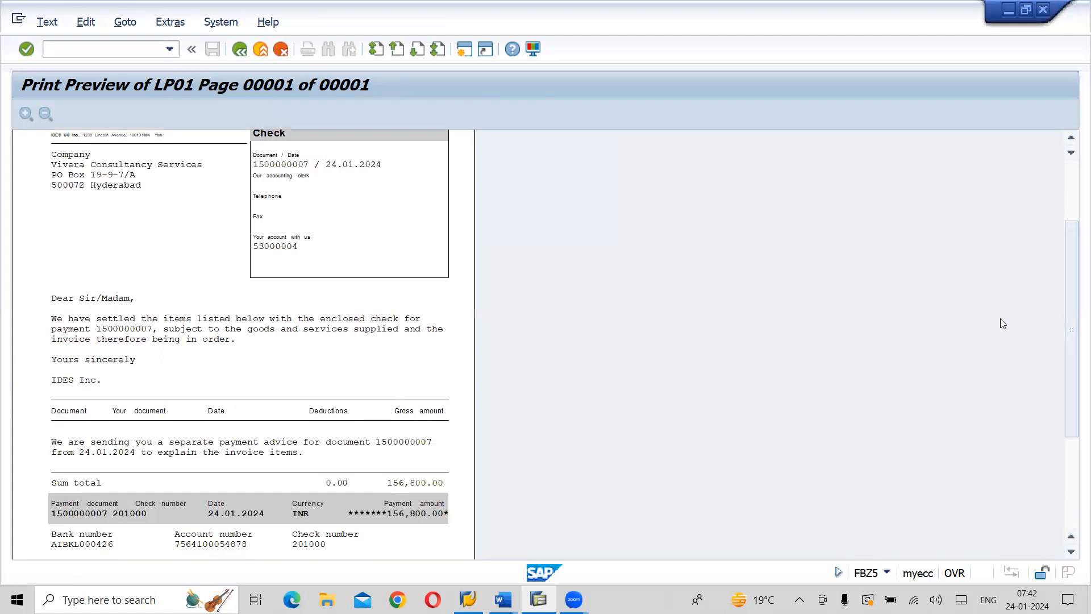
click(247, 60)
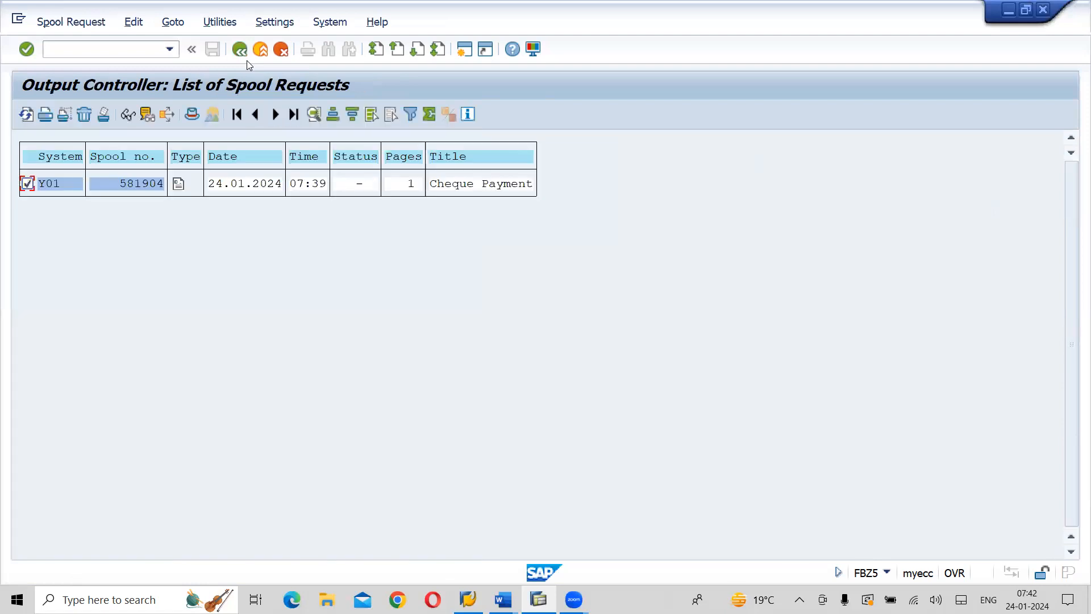
click(246, 60)
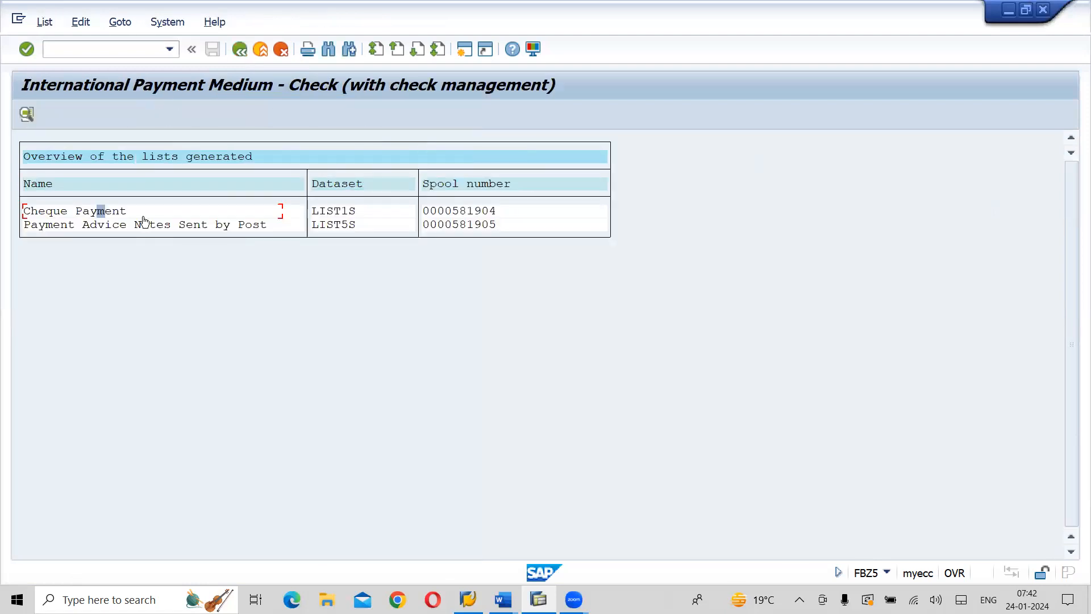
Open the Payment Advice Notes Sent by Post spool request and display its contents
double_click(180, 227)
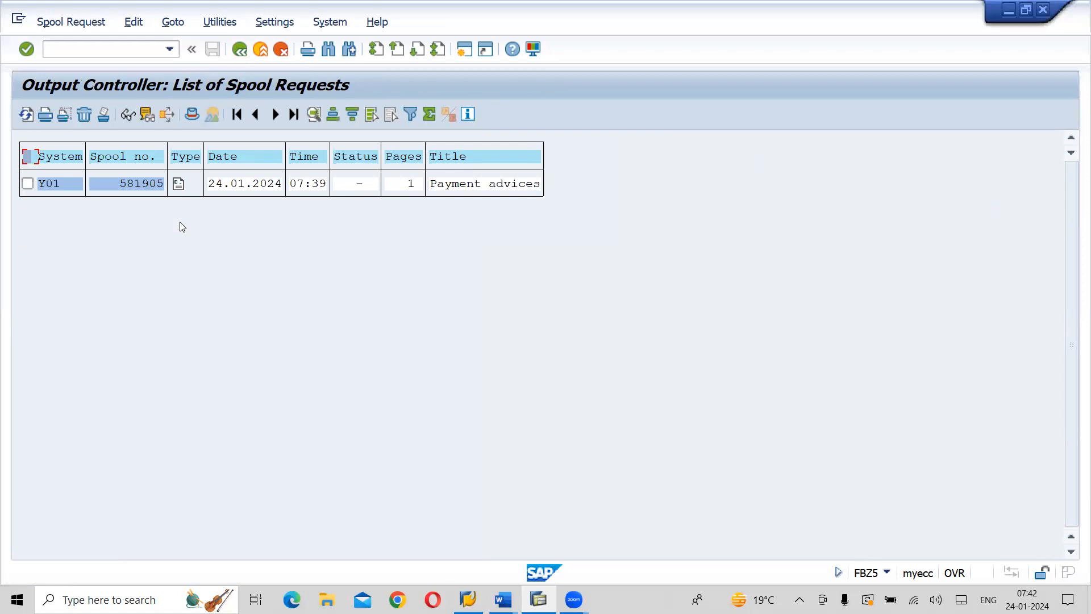
click(27, 183)
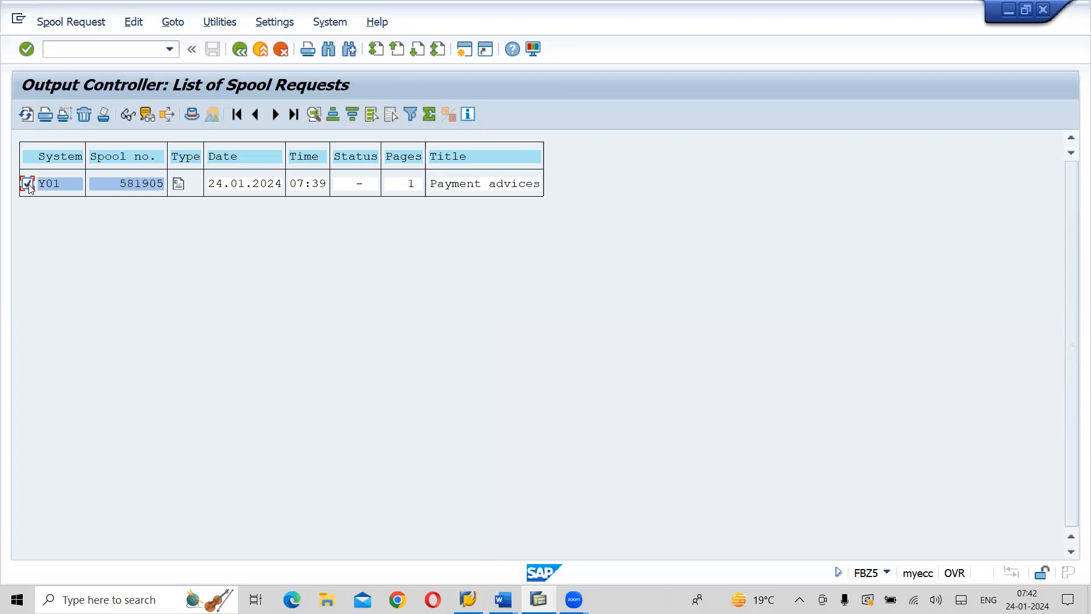
click(128, 114)
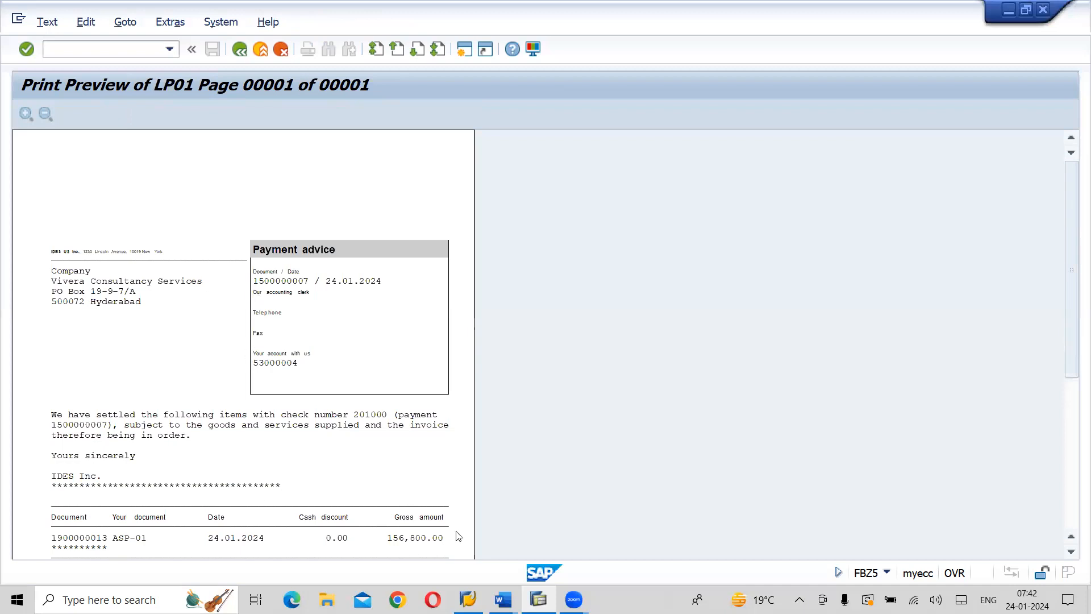
Read through the payment advice's print preview down to the payment amount line, and return to the payment document print form
click(1072, 552)
click(1072, 553)
click(1071, 552)
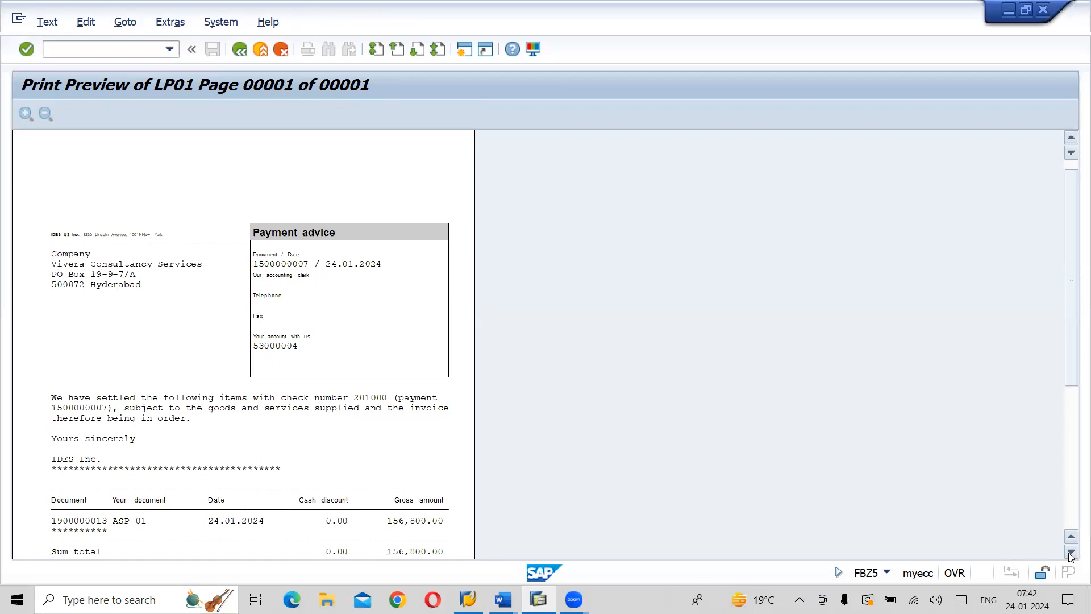
click(1071, 552)
click(1072, 552)
click(1072, 552)
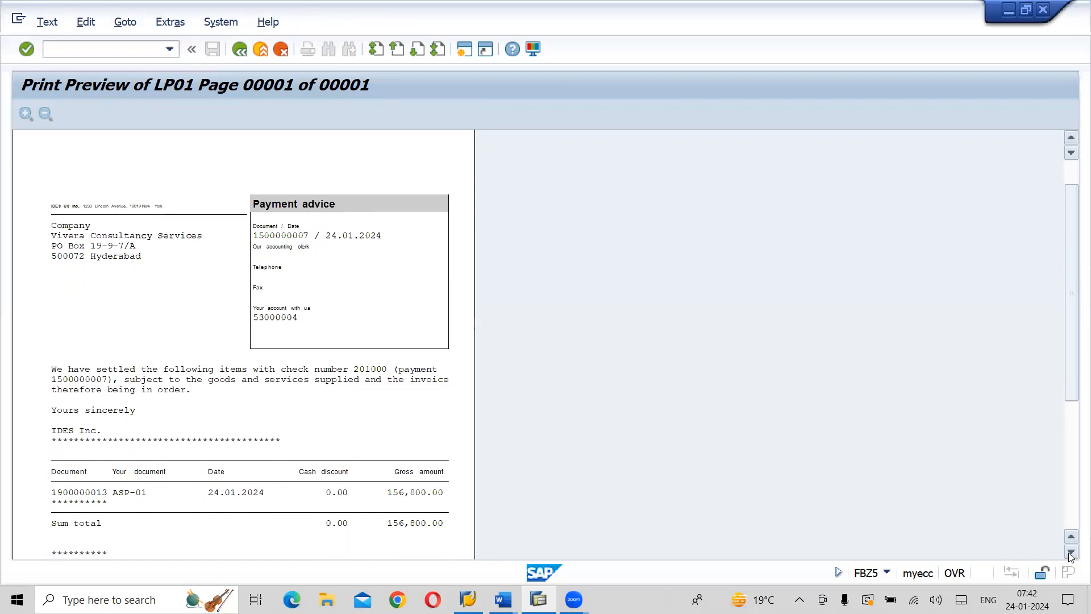
click(1072, 552)
click(1072, 552)
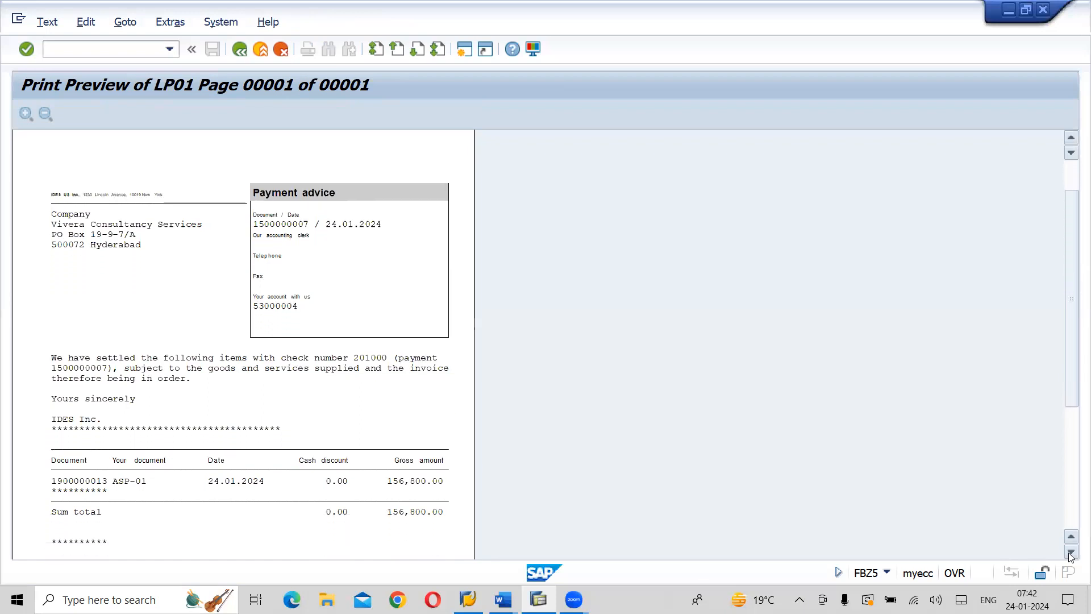
click(1071, 554)
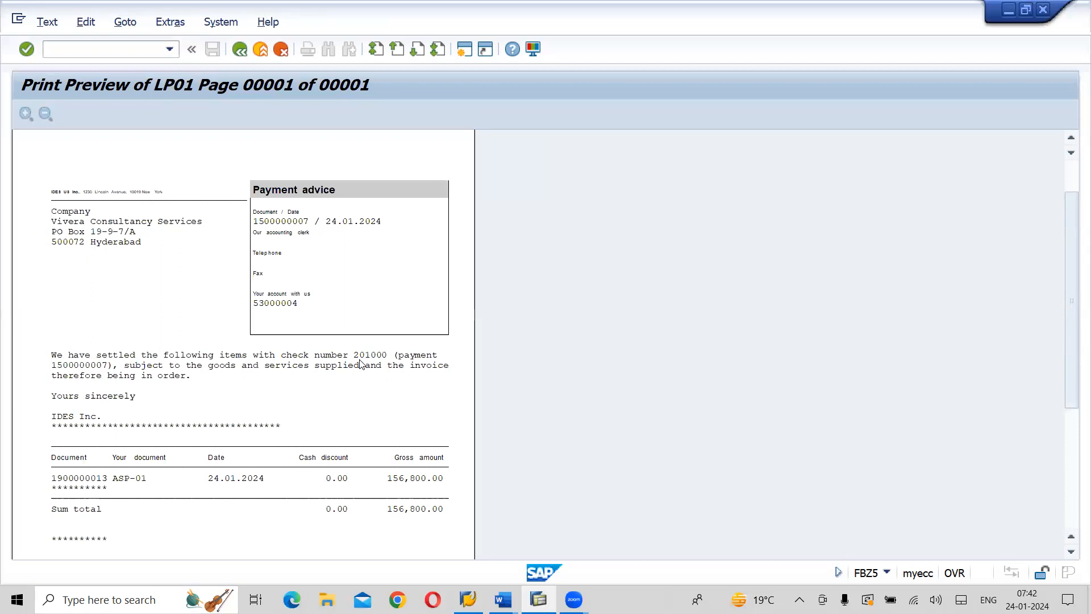
click(1073, 507)
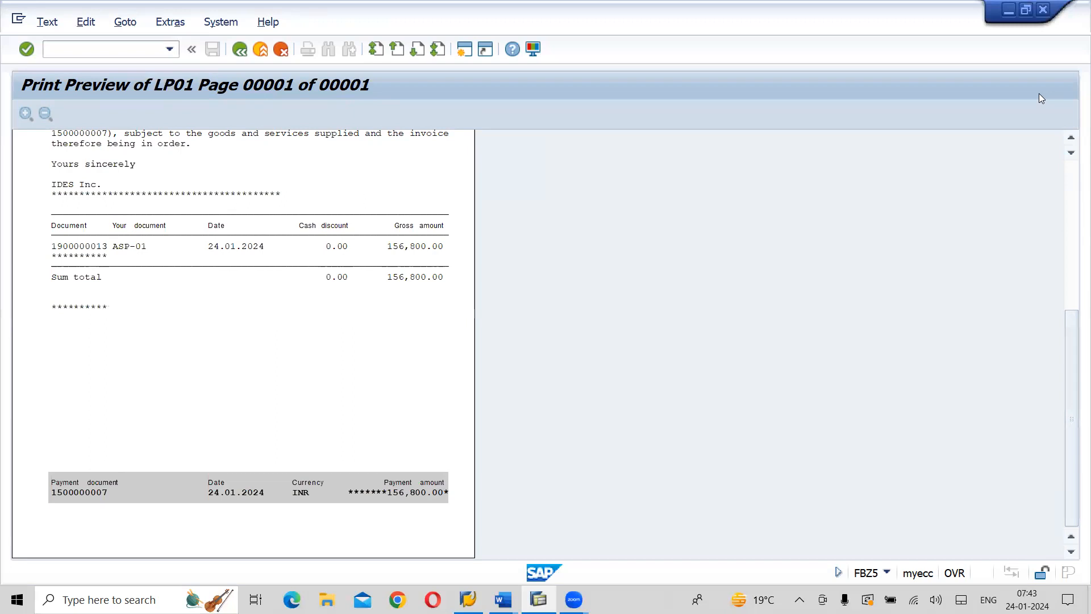
click(254, 59)
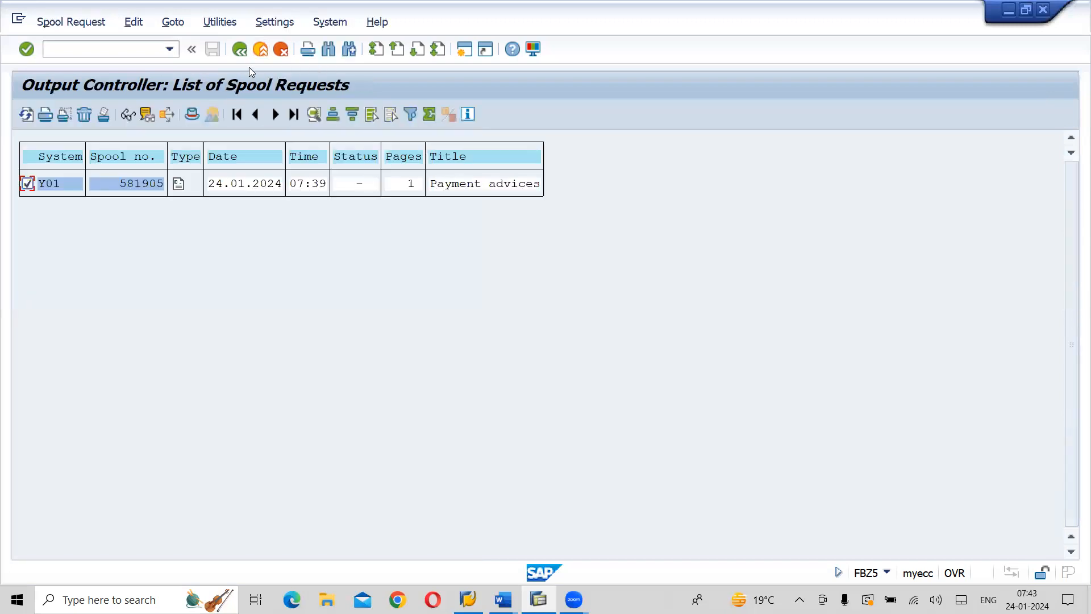
click(250, 60)
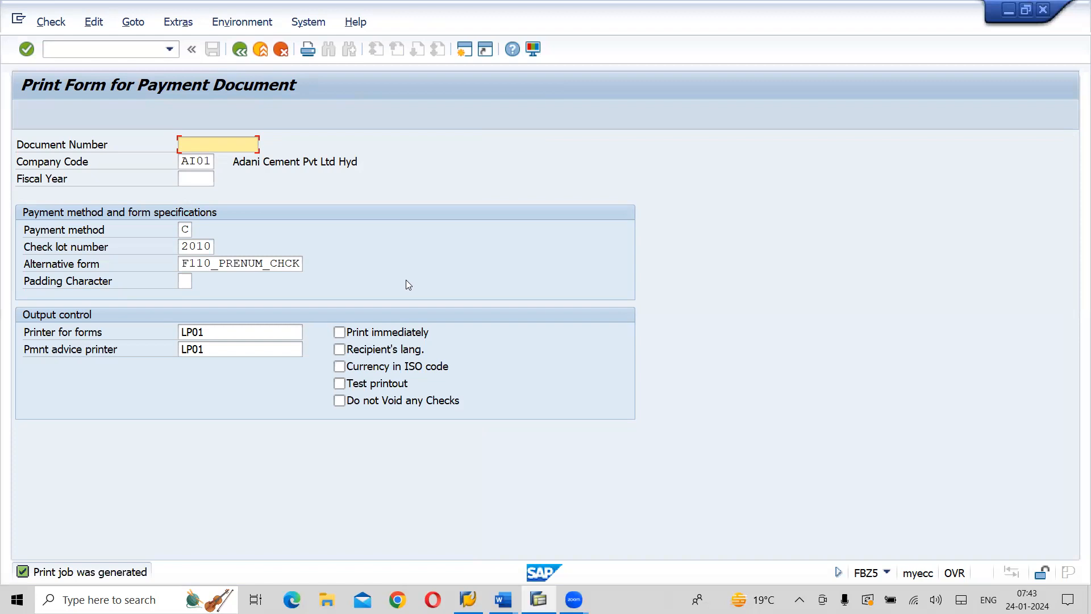
Switch to the Word notes and review the single-vendor payment steps and the start of the multiple-vendors section
key(alt+Tab)
key(alt+Tab)
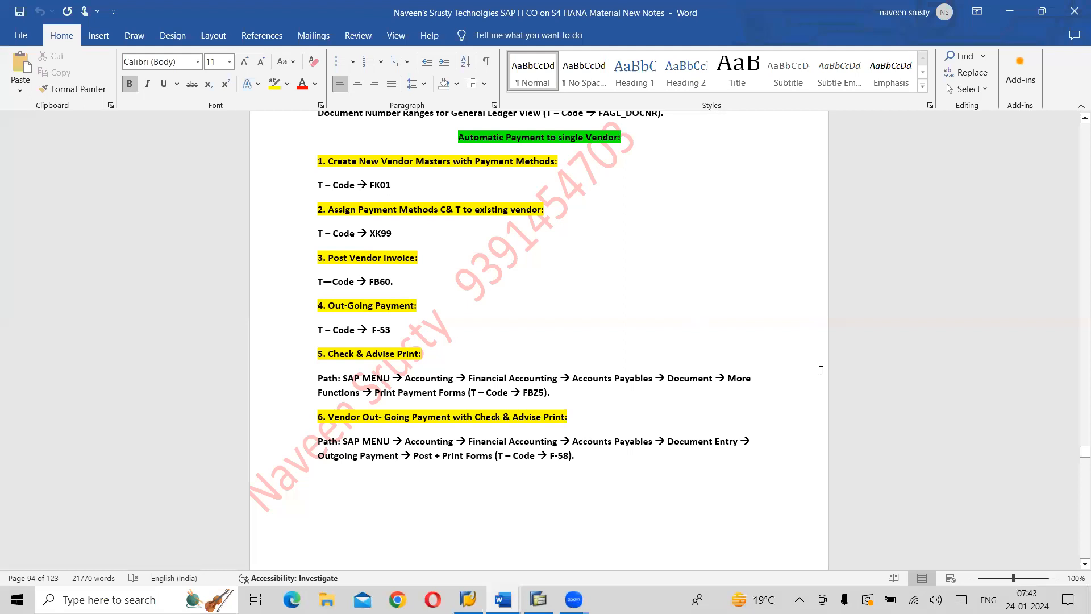
click(1079, 566)
scroll(1073, 566, down, 1)
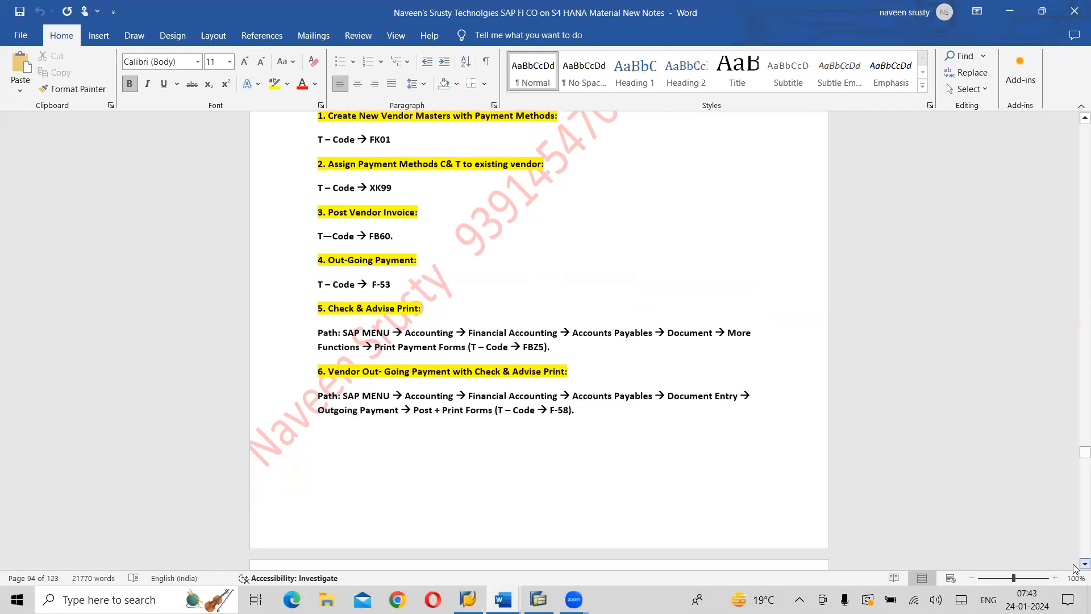
scroll(1073, 566, down, 2)
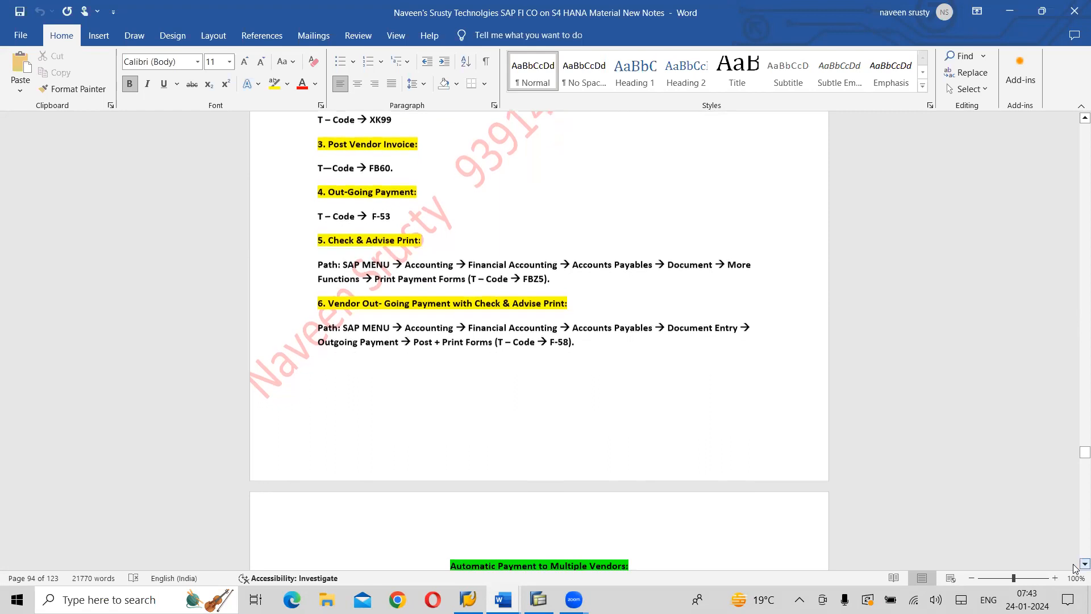
scroll(1076, 567, down, 3)
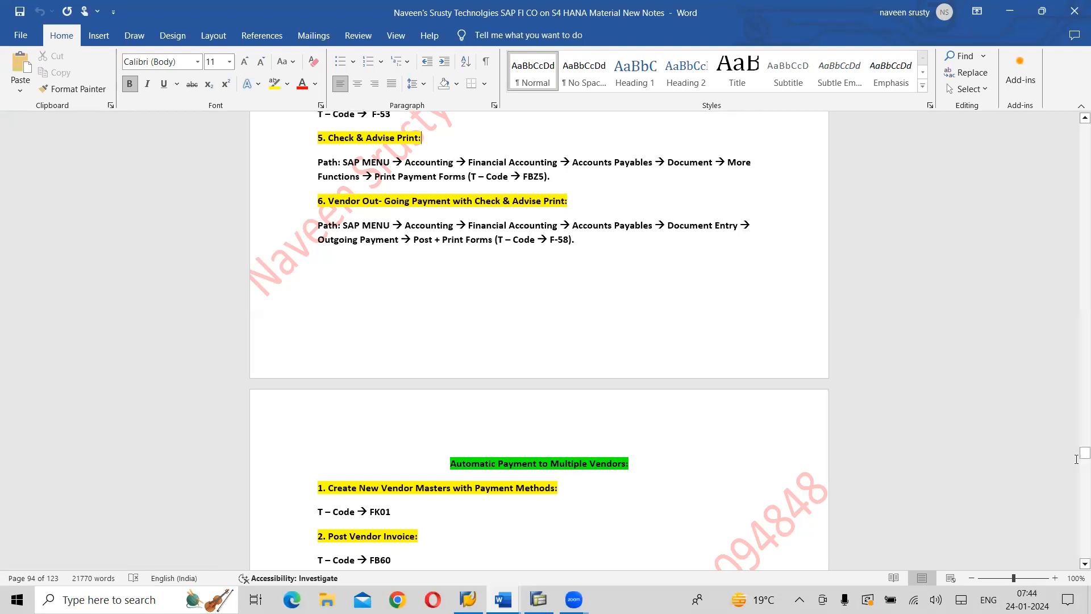
drag(1076, 458, 1074, 453)
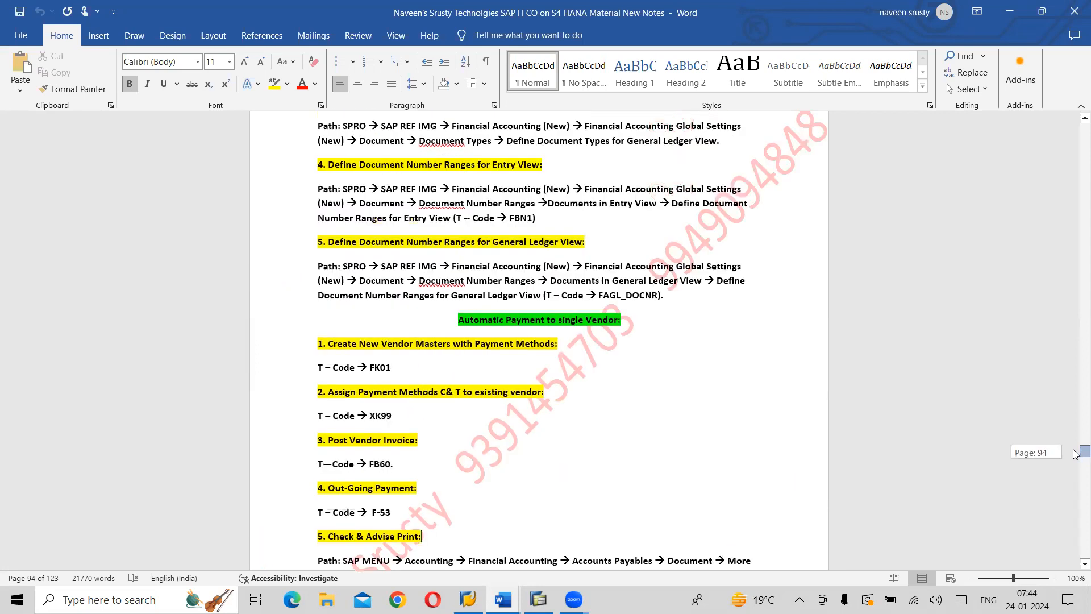
Switch back to SAP and open the Vendor Line Item Display with transaction FBL1N
key(alt+Tab)
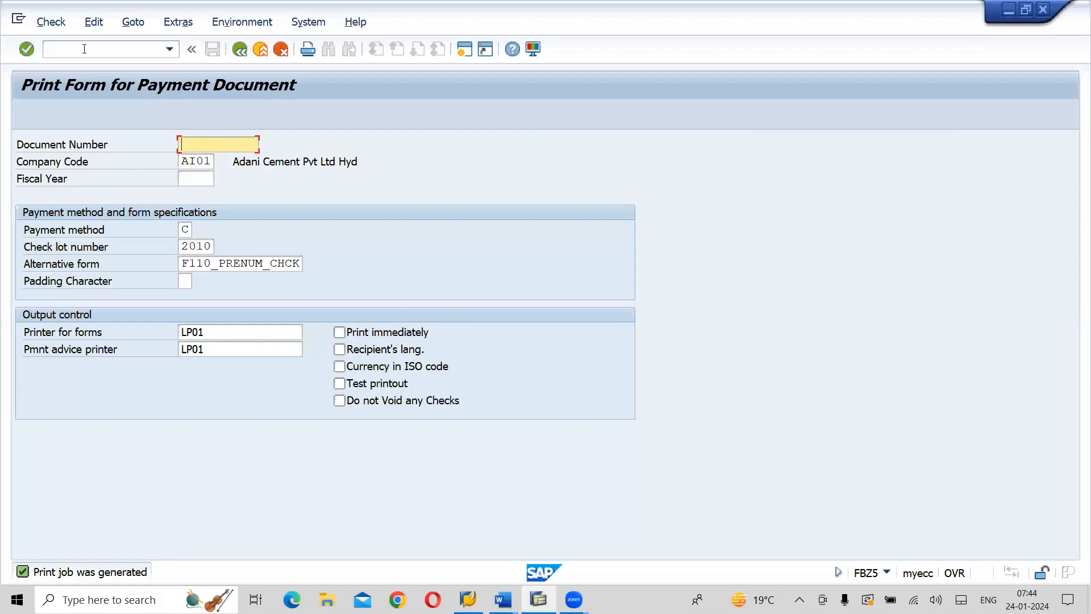
click(84, 48)
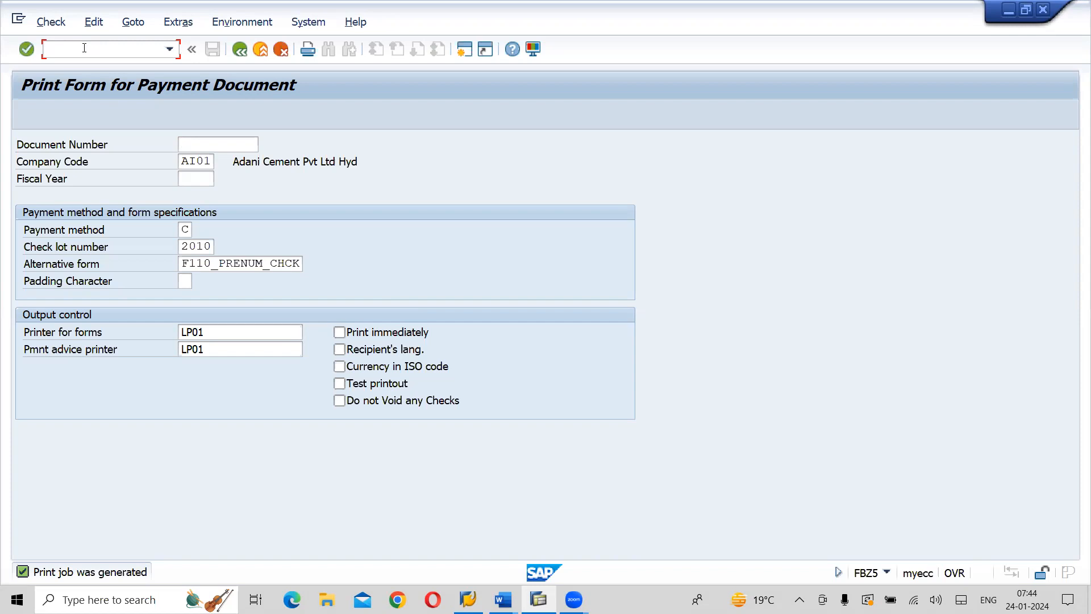
text(FBL1N)
key(Return)
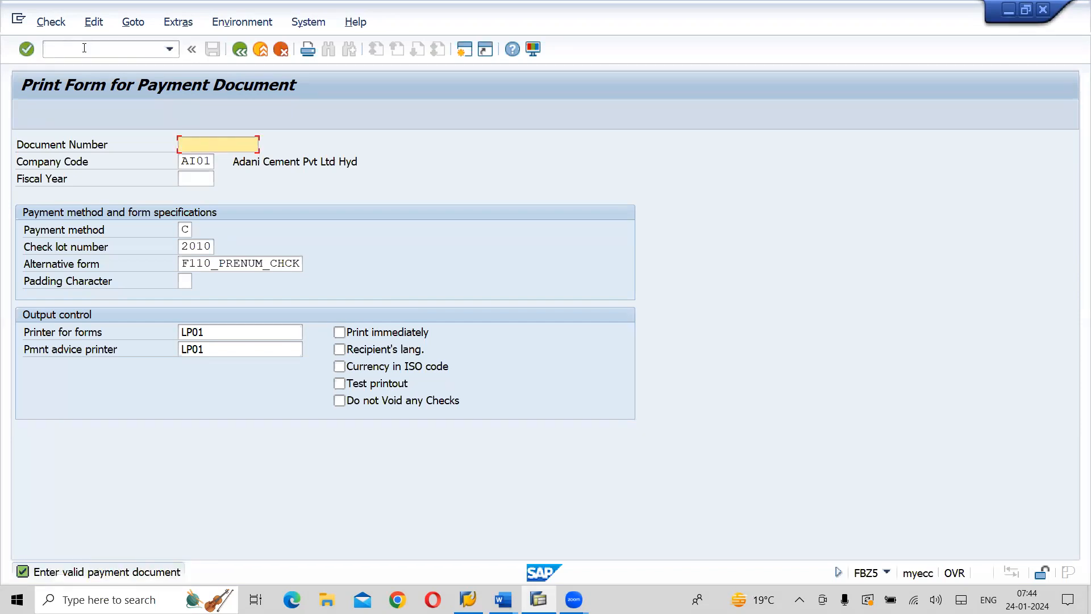
click(84, 48)
text(/N)
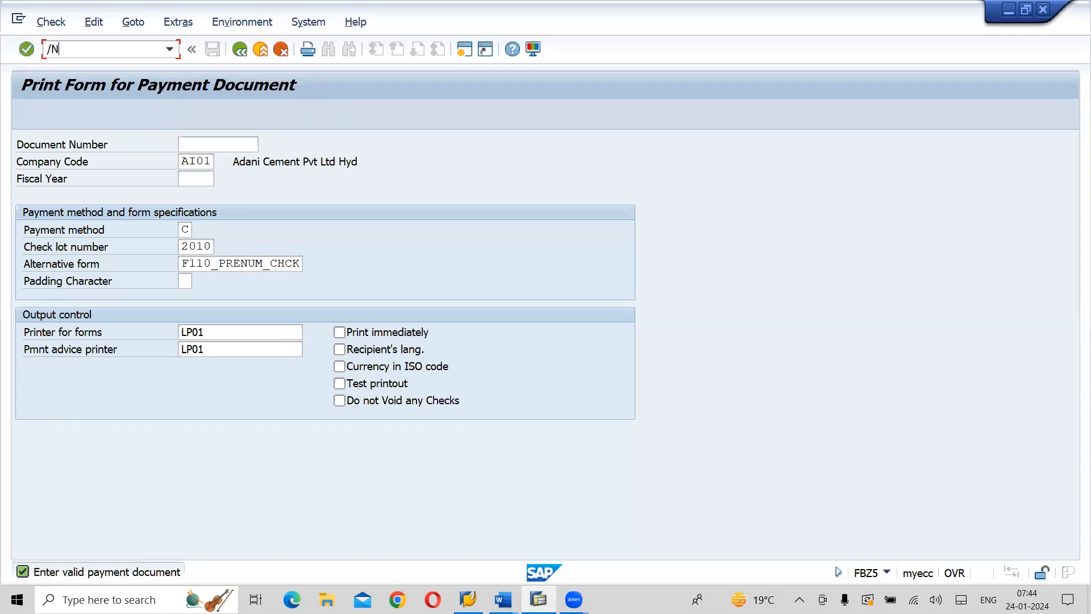
text(FBL1N)
key(Return)
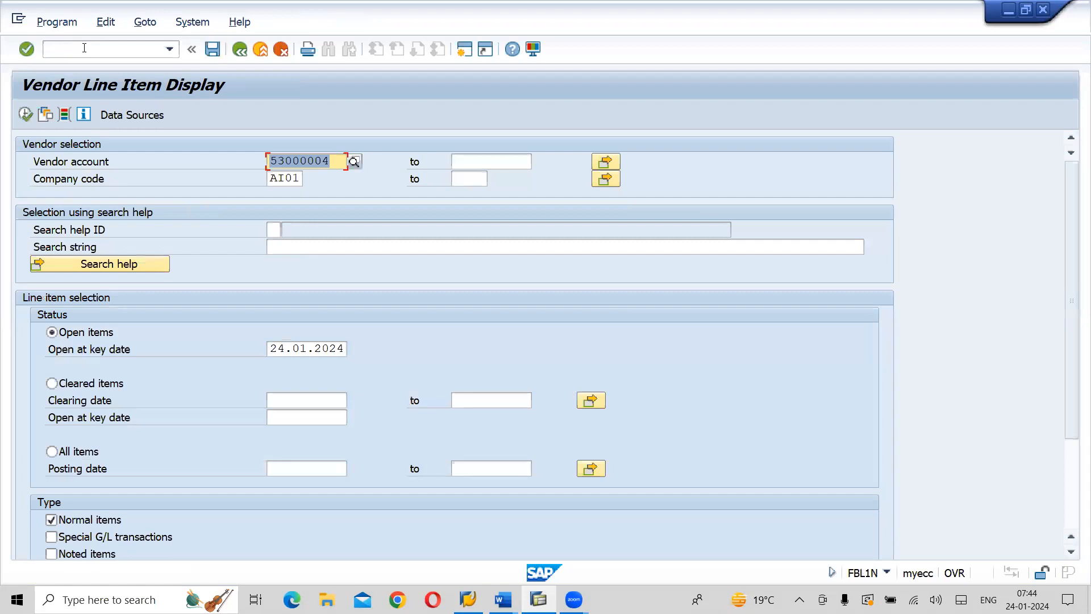
Clear the vendor account selection and list the open items of all vendors in company code AI01
key(BackSpace)
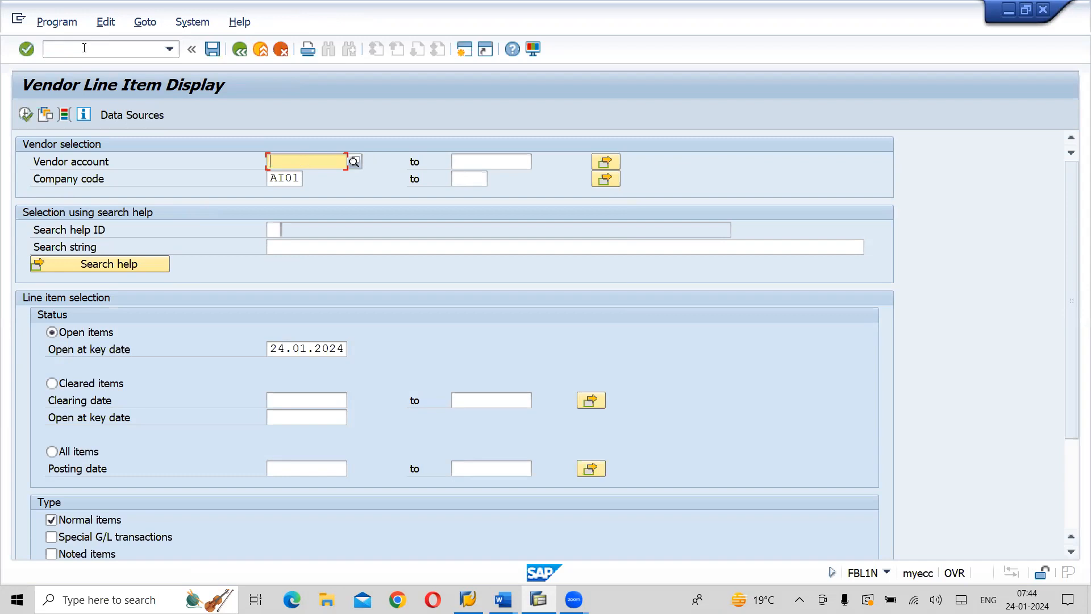
click(26, 113)
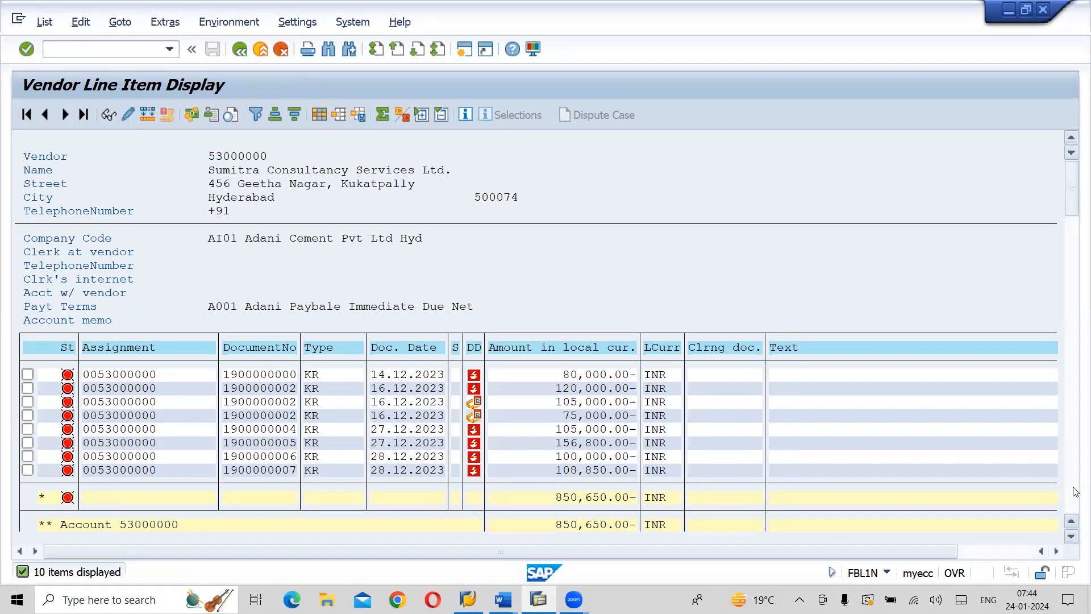
scroll(1075, 492, down, 5)
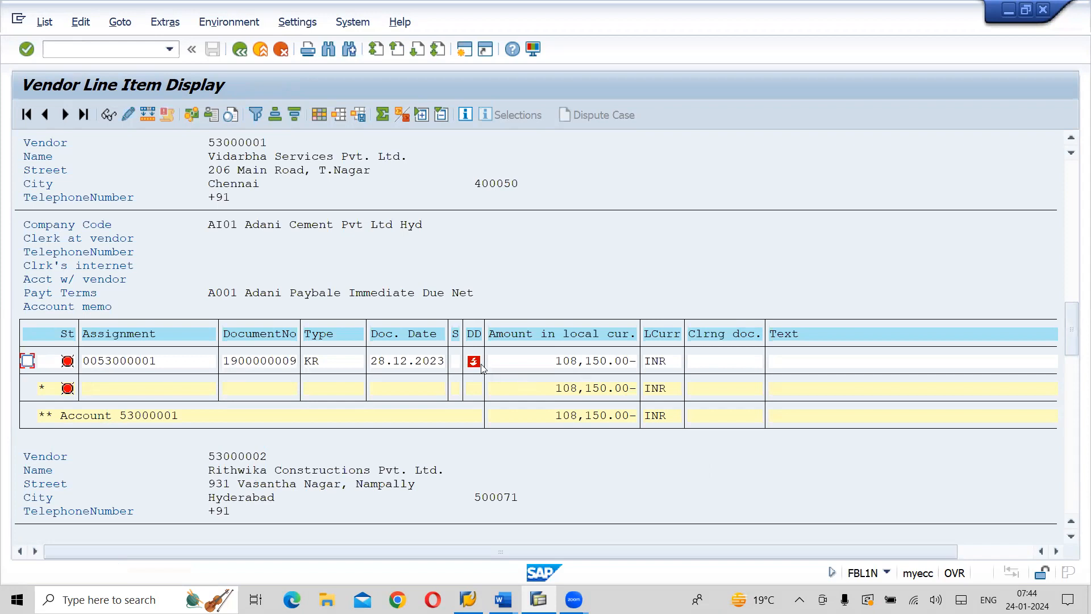
Display the open invoice item of Vidarbha Services Pvt. Ltd. and its document's data entry view, and return to the line item list
mouse_move(478, 368)
click(27, 362)
click(110, 116)
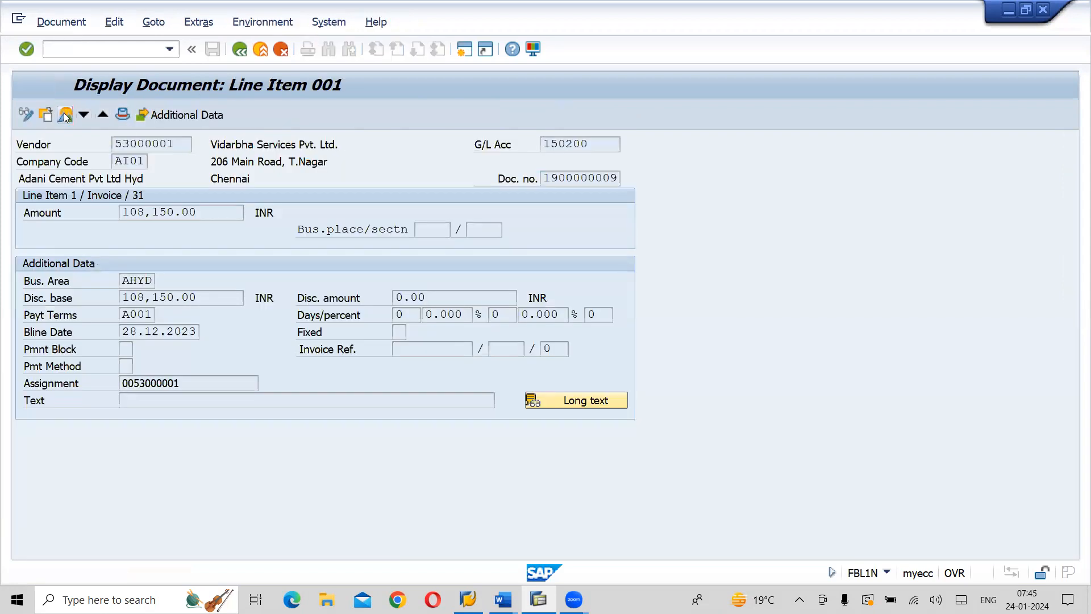
click(65, 114)
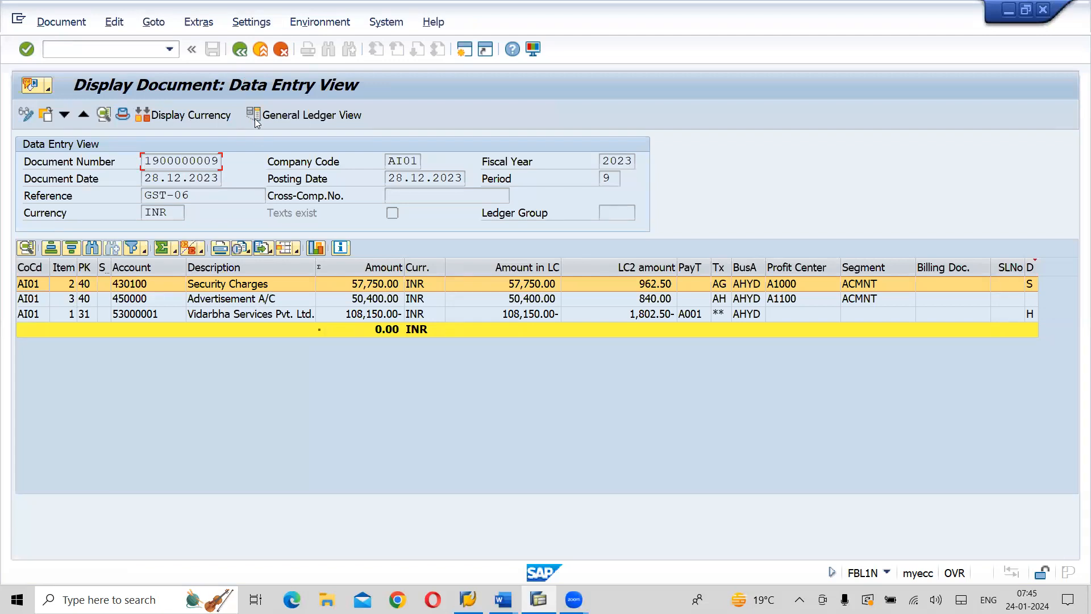
click(239, 61)
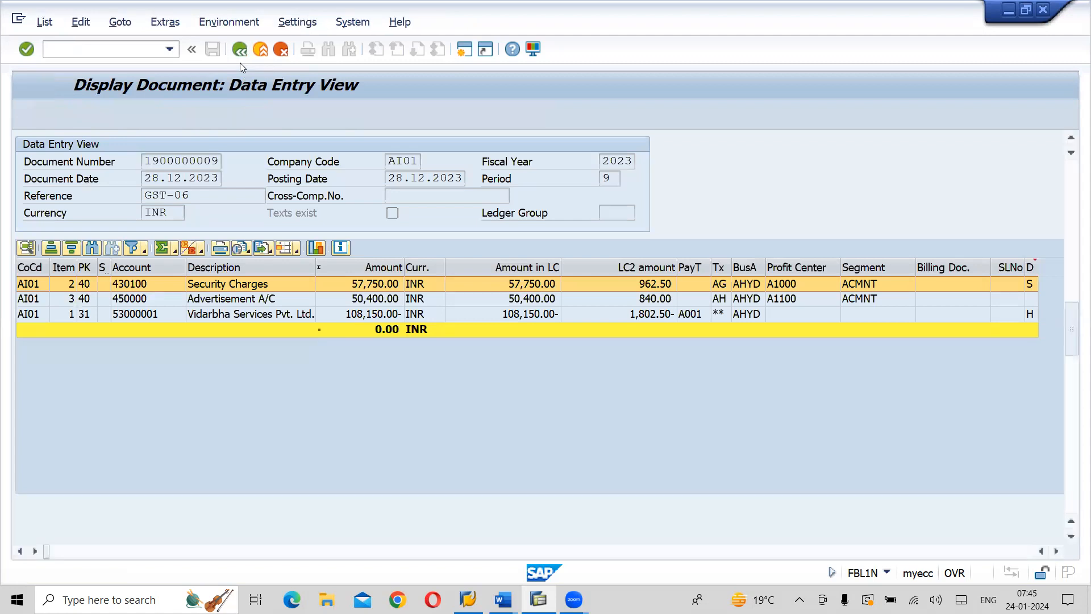
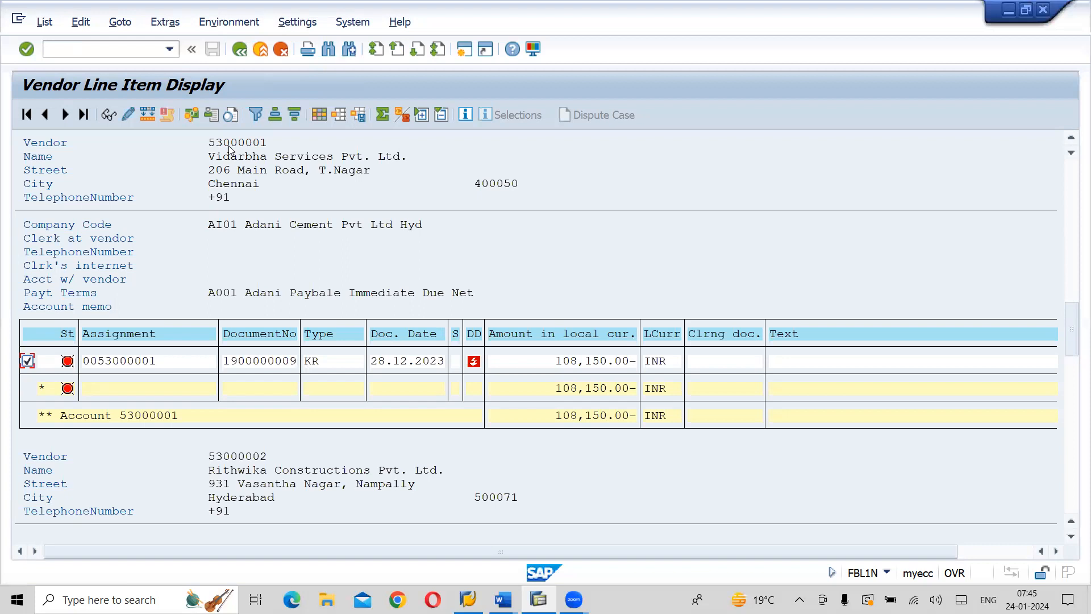
Switch to the Word notes and review the steps for automatic payment to a single vendor
key(alt+Tab)
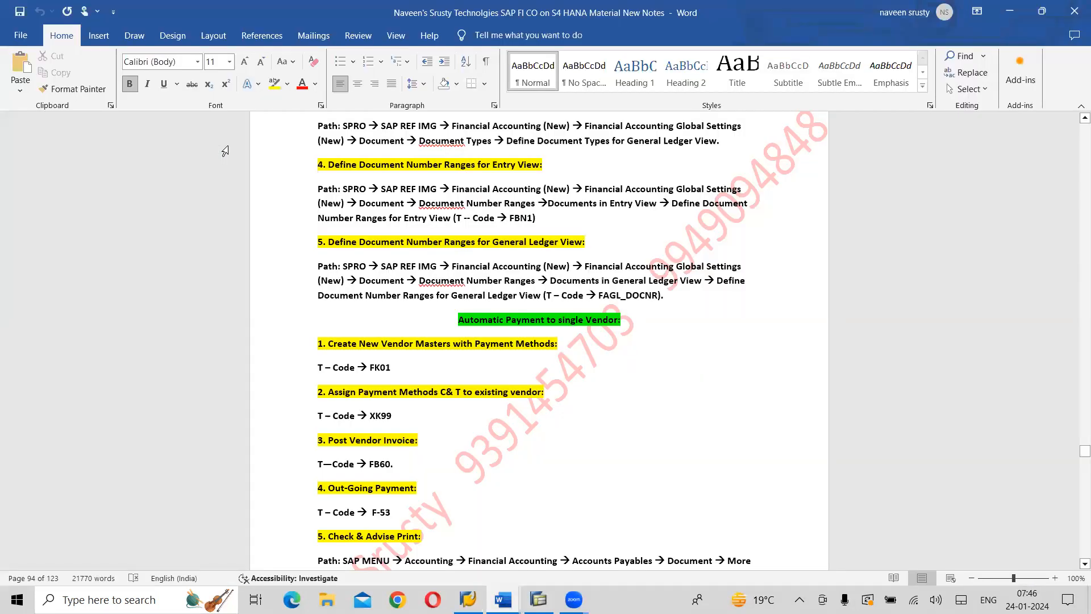
scroll(225, 151, up, 3)
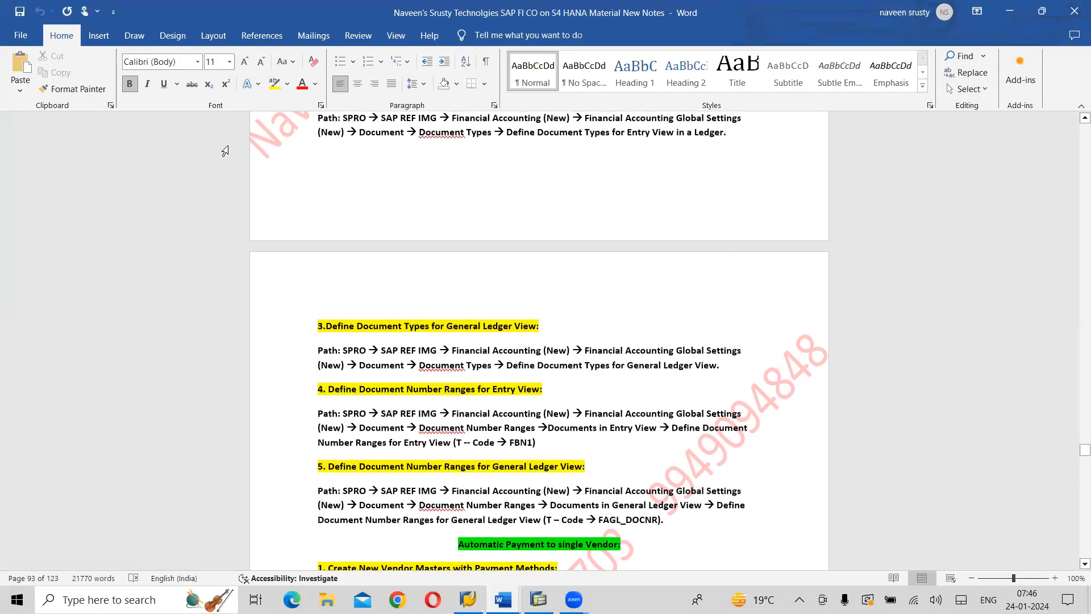
scroll(225, 151, down, 4)
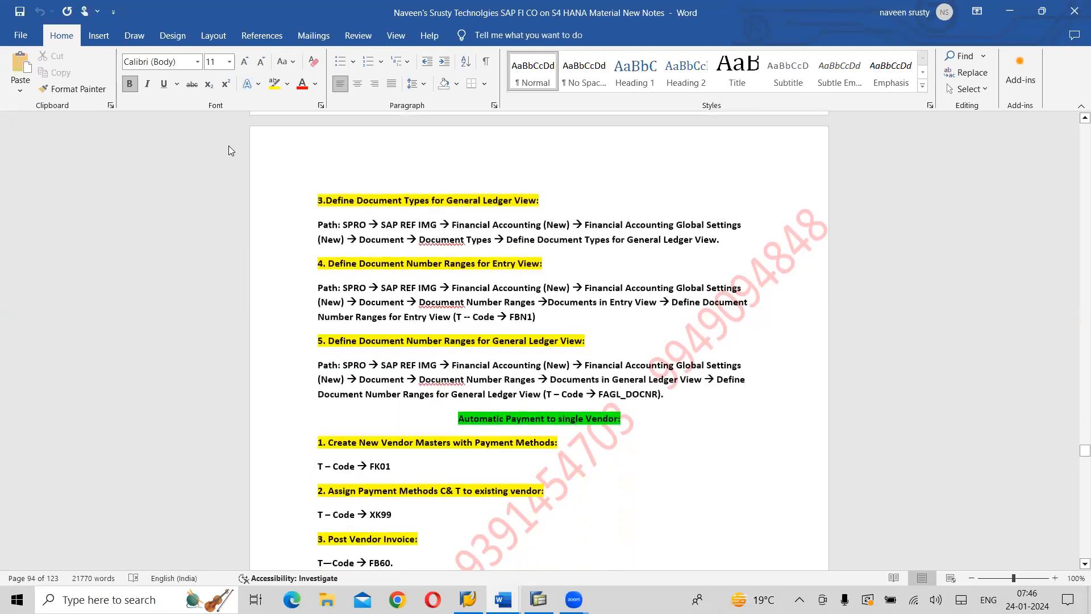
scroll(229, 146, down, 5)
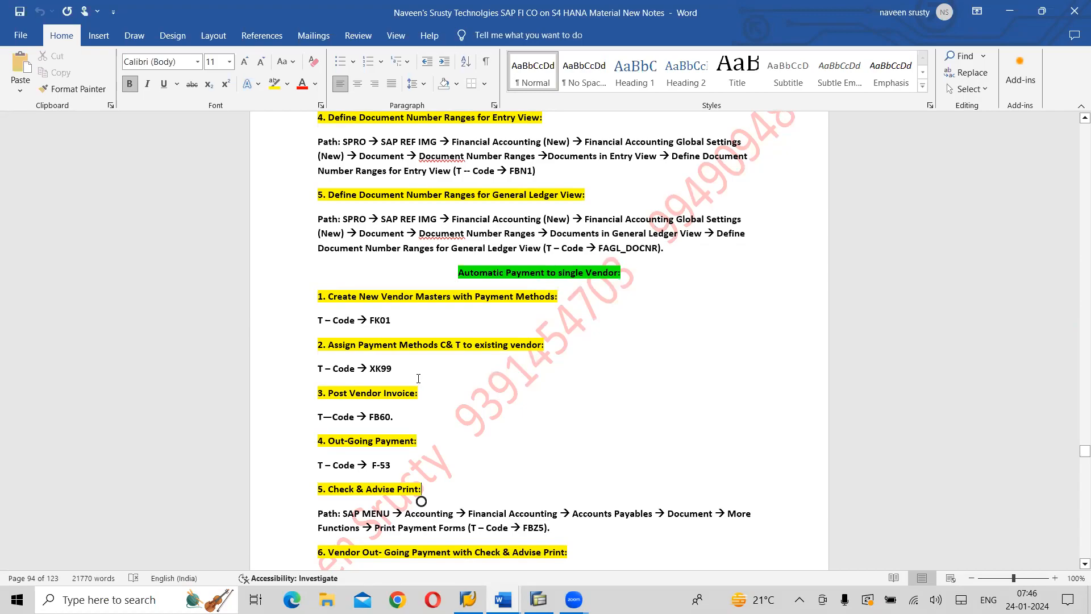
Switch back to SAP and open vendor mass maintenance with transaction XK99 in a new session, dismissing the information dialog
key(alt+Tab)
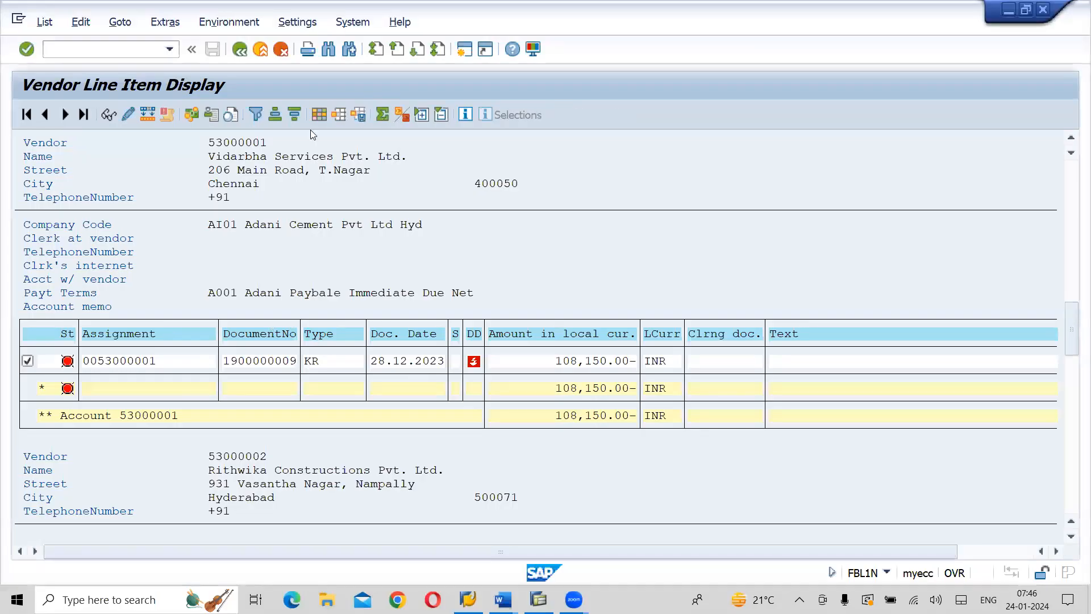
click(469, 57)
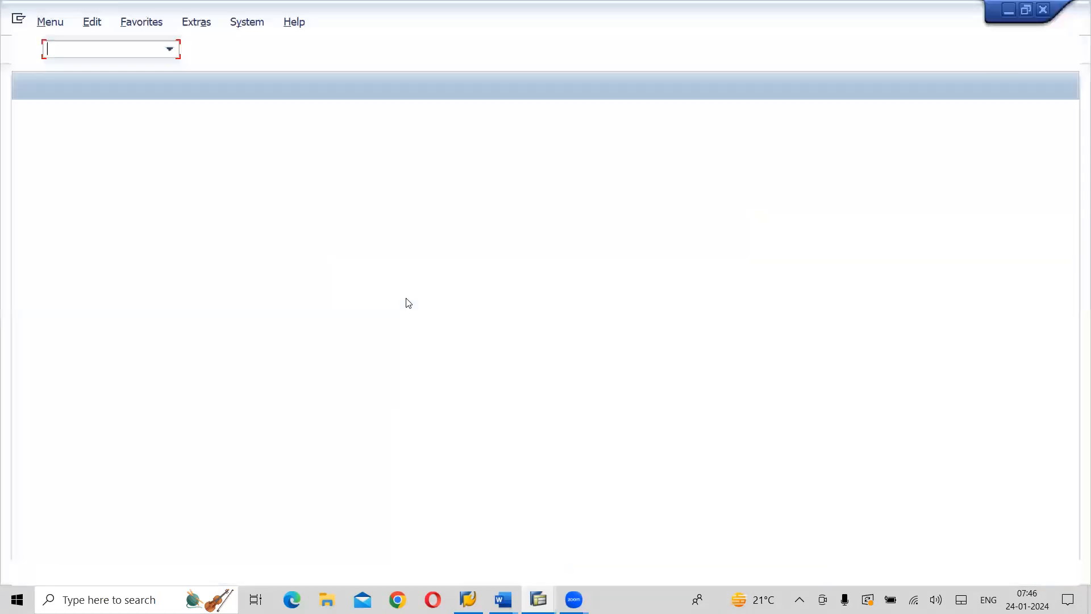
text(XK99)
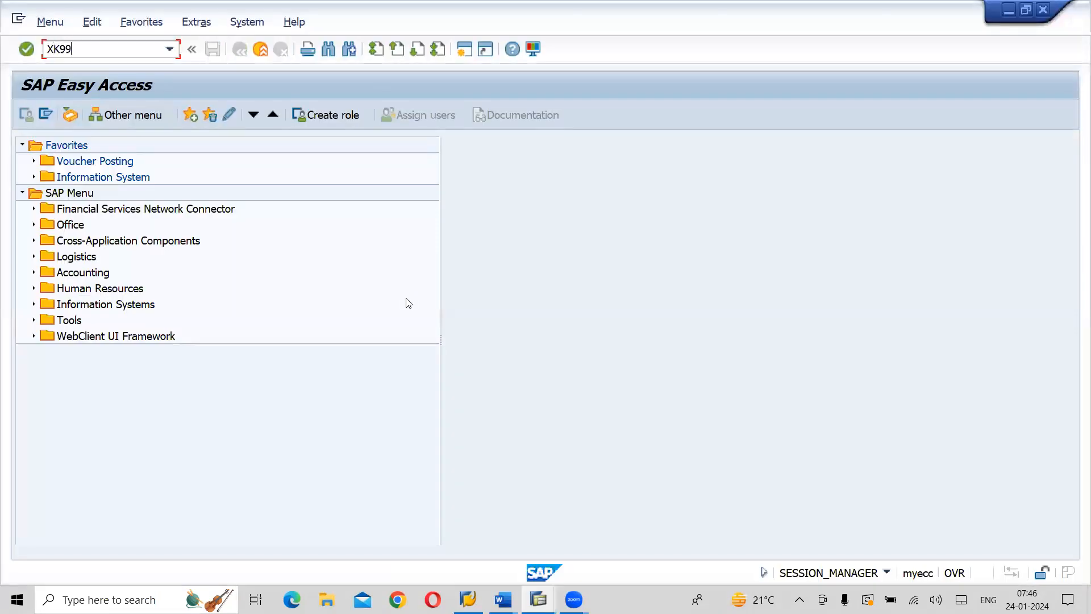
key(Return)
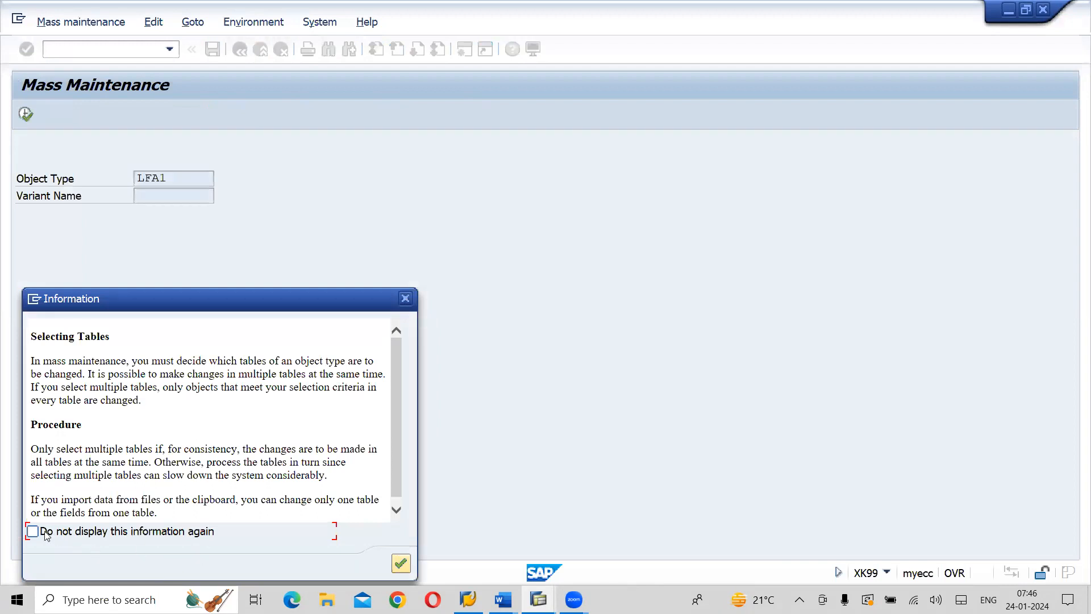
click(400, 563)
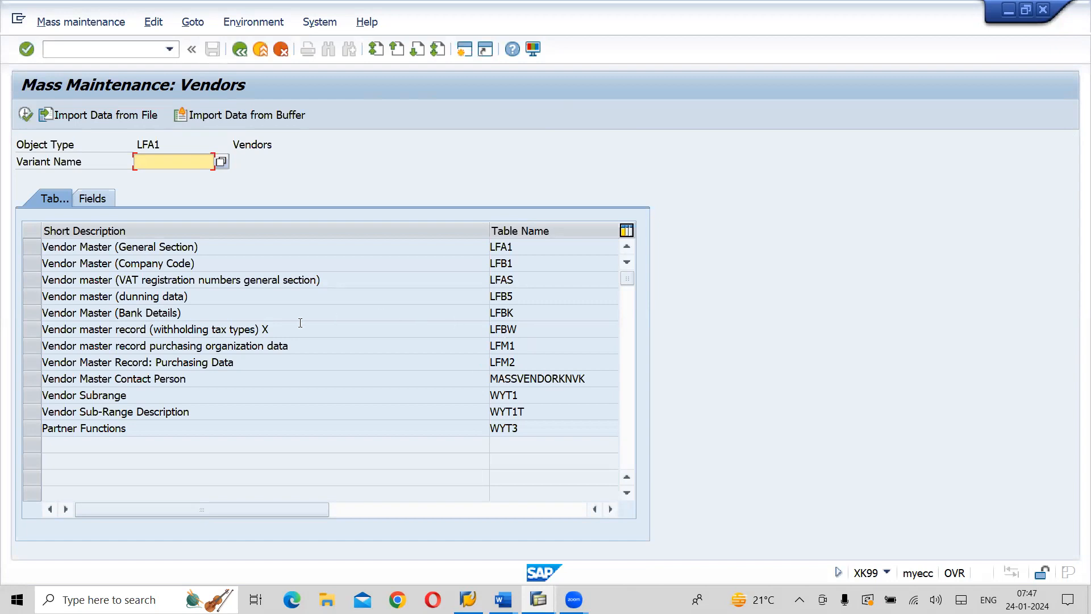
Look up the available variants for the vendor mass maintenance
double_click(156, 312)
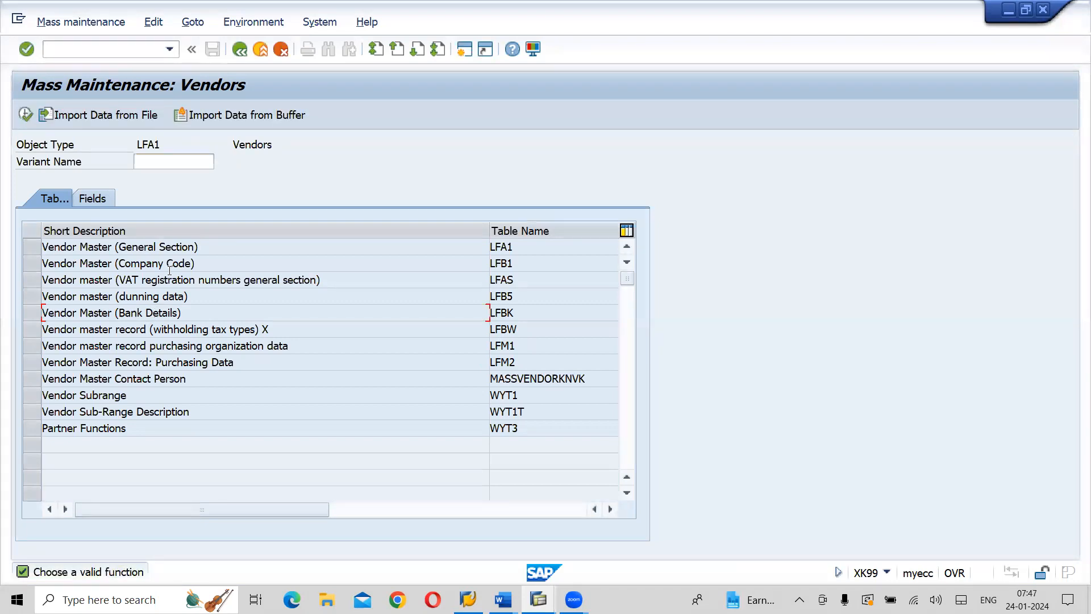
click(188, 159)
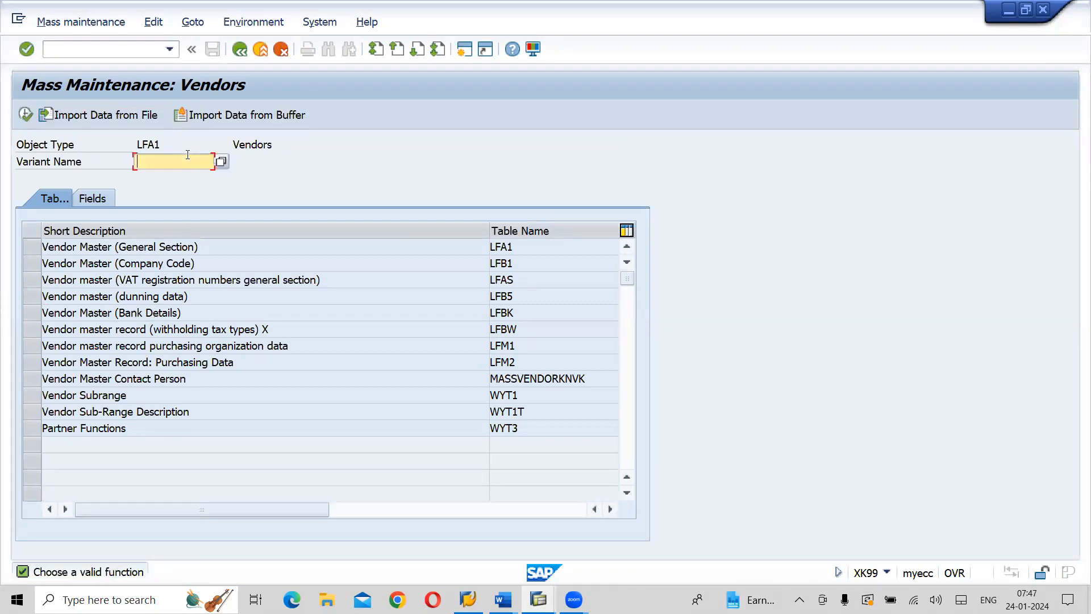
click(224, 164)
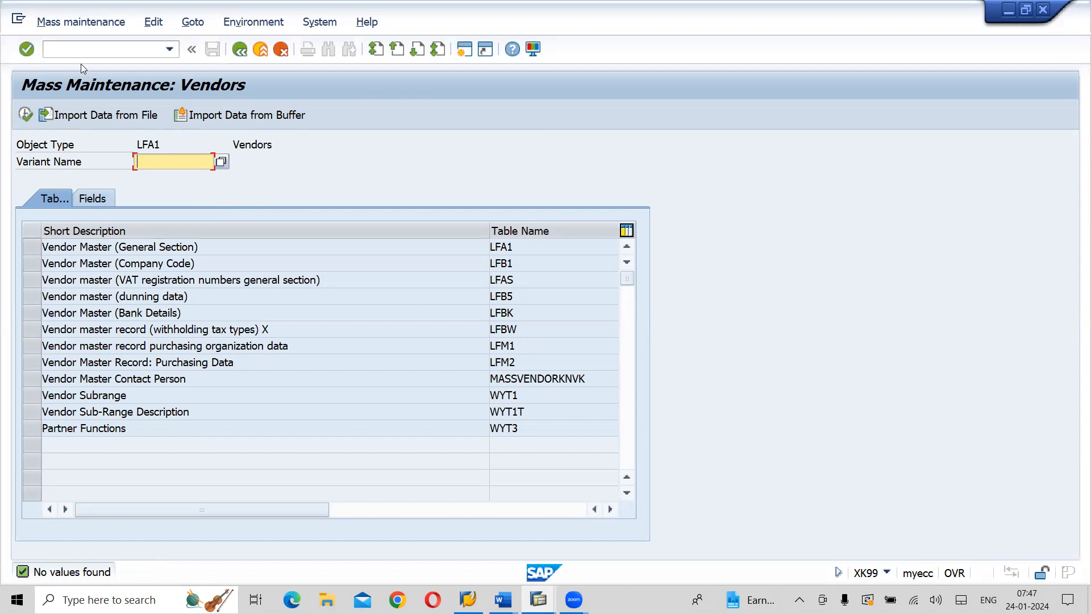
Leave mass maintenance and open the Change Vendor transaction FK02
click(77, 48)
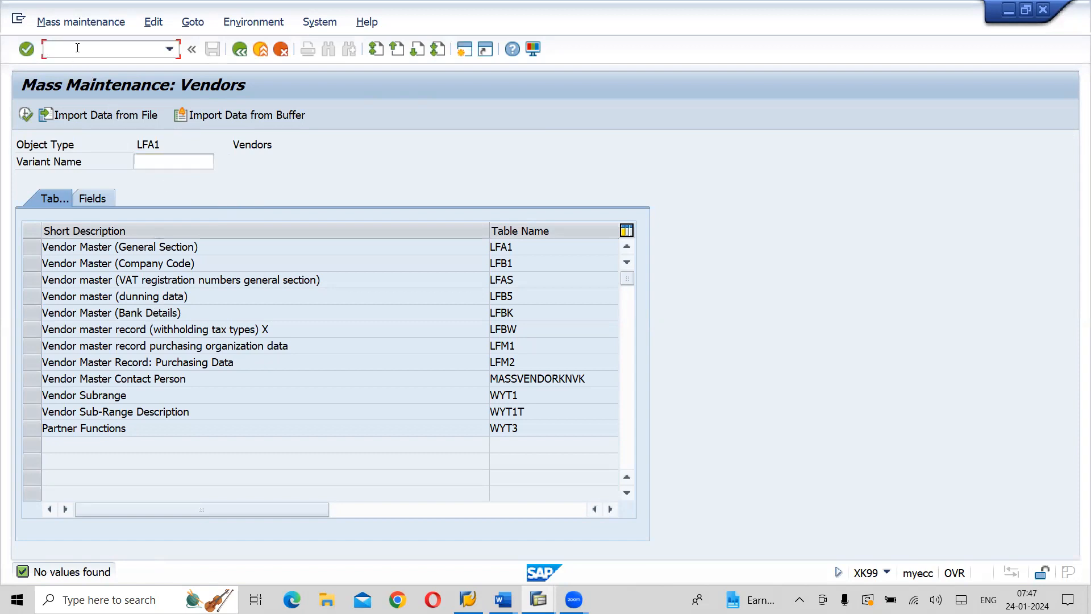
text(/NFK02)
key(Return)
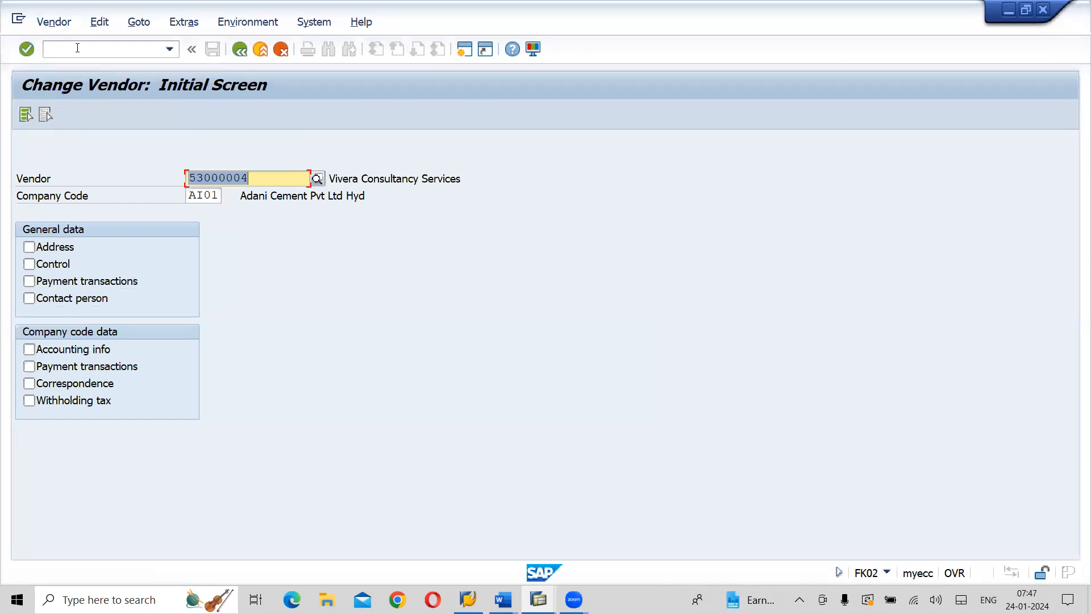
Copy the vendor number of Vidarbha Services Pvt. Ltd. from the line item list into the Change Vendor screen
key(alt+Tab)
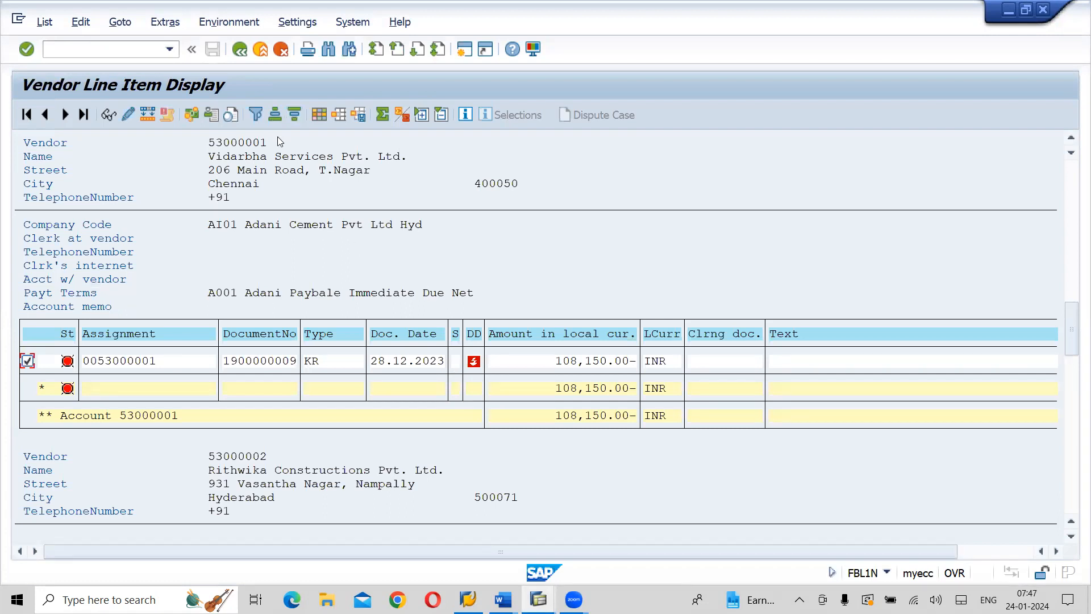
drag(206, 138, 270, 146)
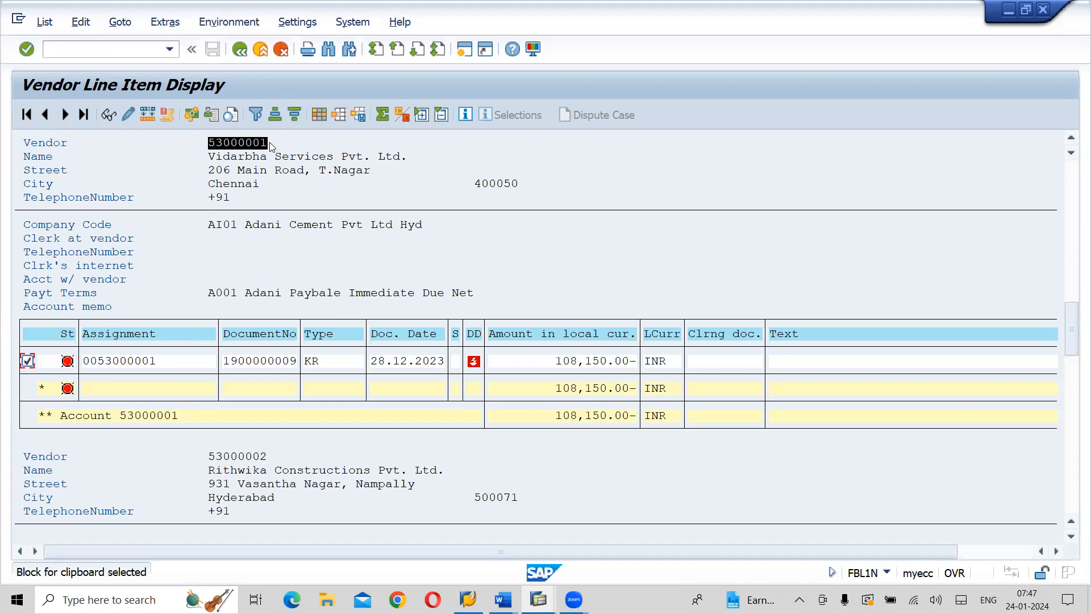
key(ctrl+c)
key(alt+Tab)
key(ctrl+v)
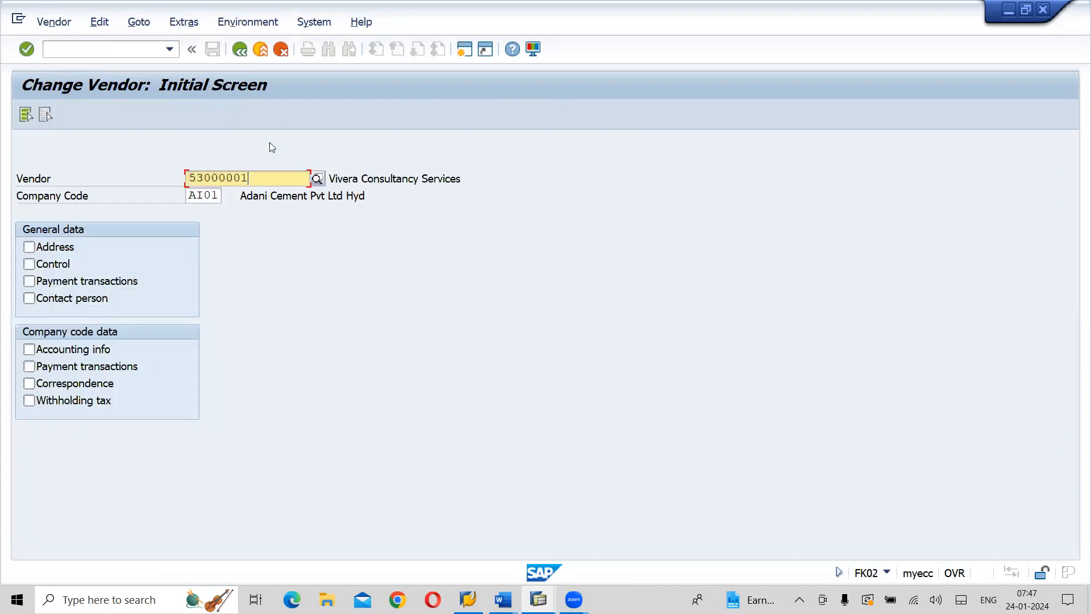
Display the vendor's company code payment transactions data to check its payment methods, and save the record
click(29, 366)
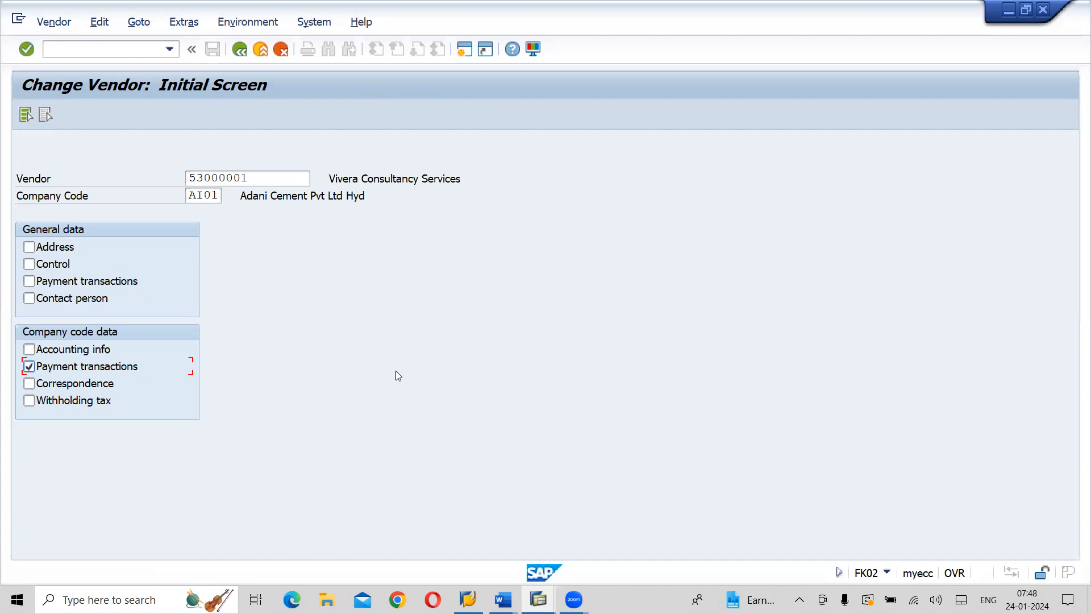
key(Return)
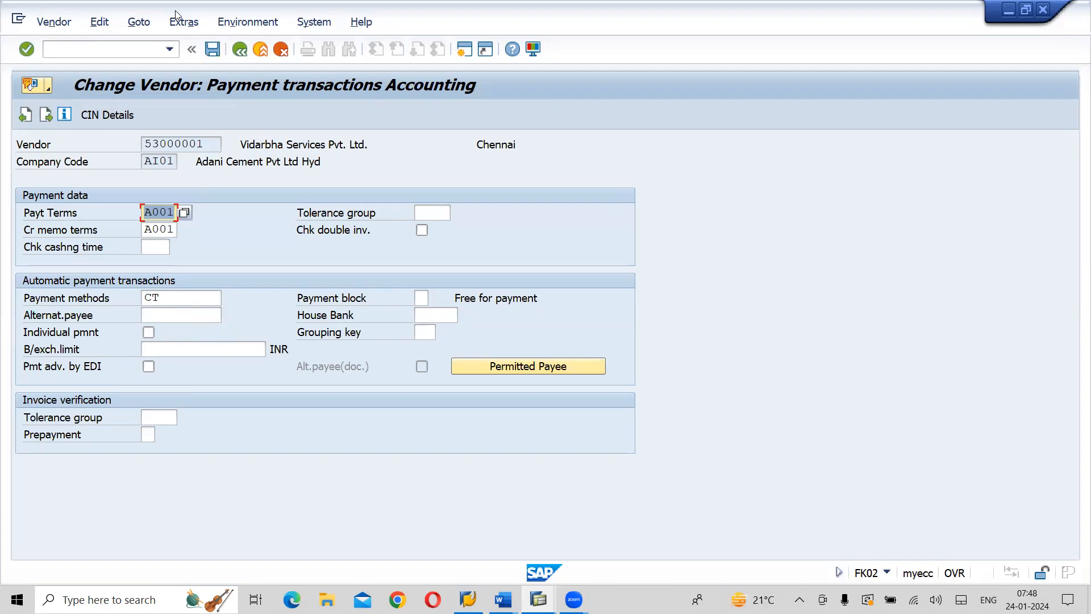
key(ctrl+s)
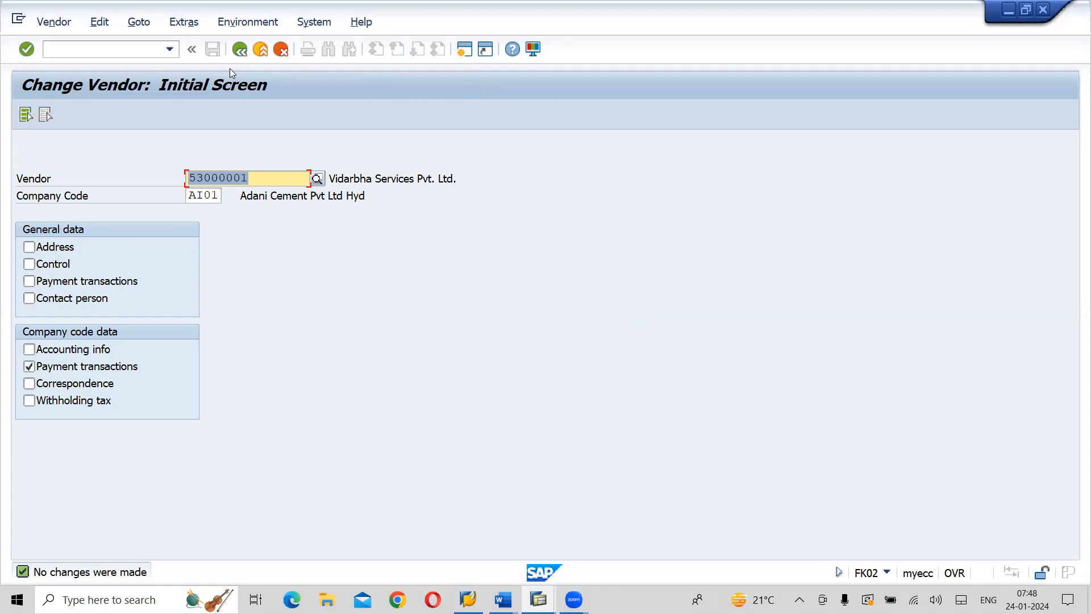
Recheck the open item of Vidarbha Services Pvt. Ltd. in the line item list and return to the Change Vendor screen
text(C)
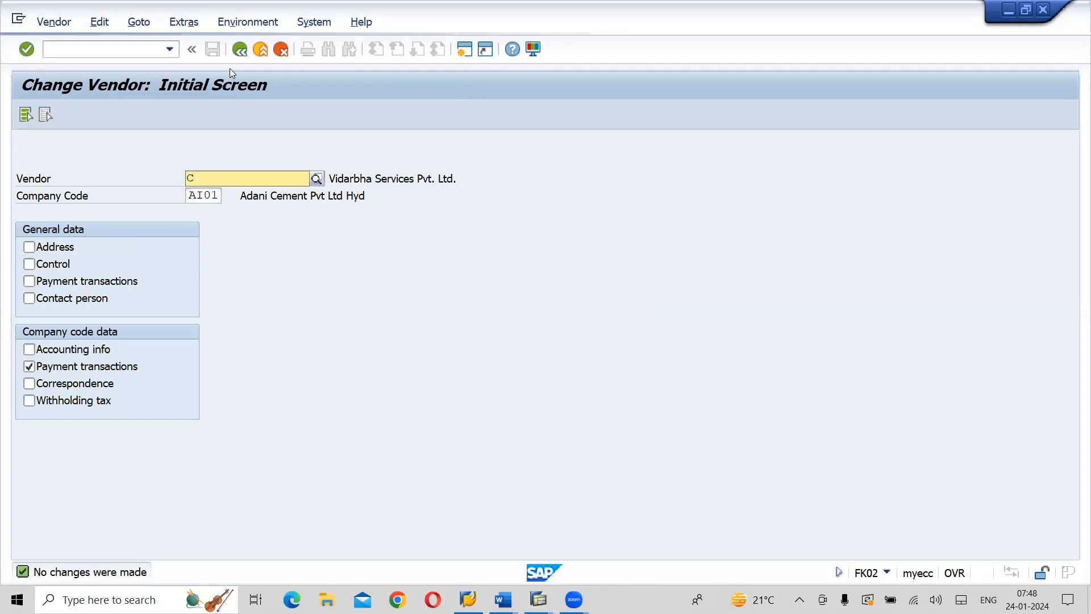
key(alt+Tab)
key(alt+Tab)
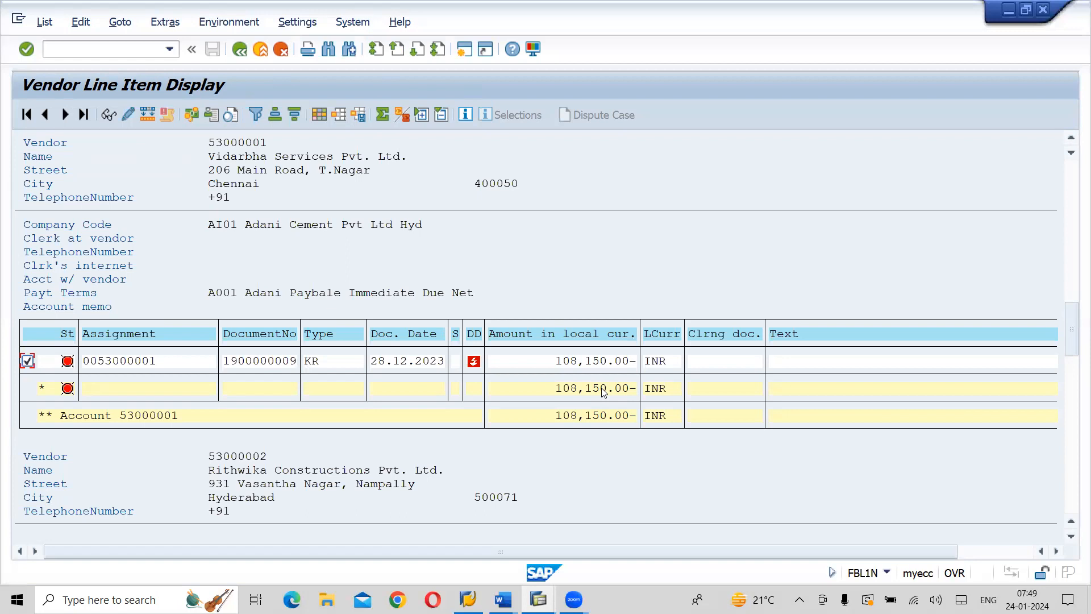
key(alt+Tab)
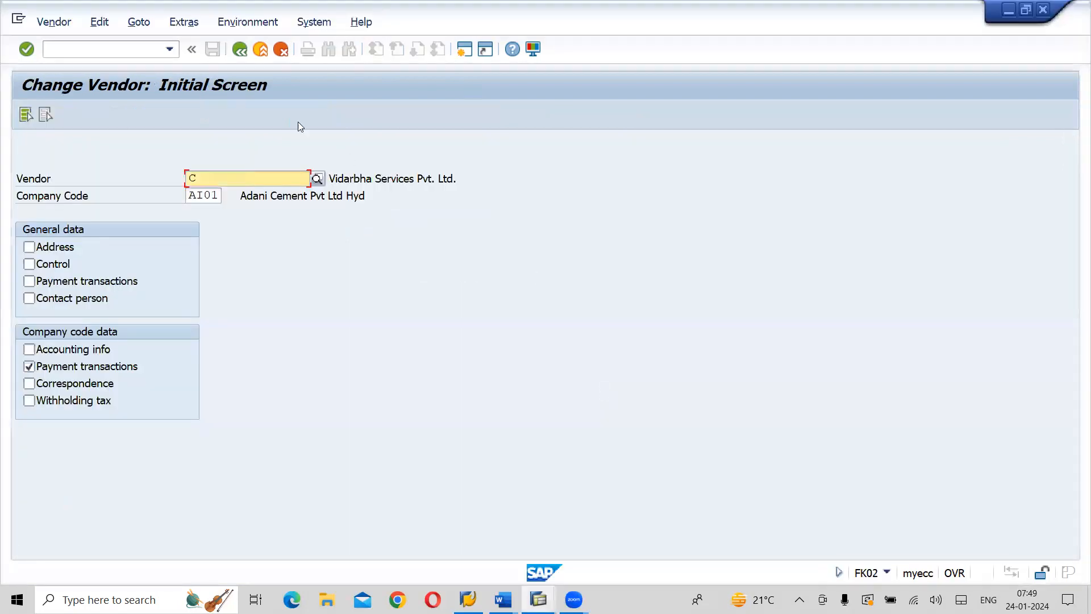
Leave Change Vendor and expand the SAP Menu tree through Accounting, Financial Accounting, Accounts Payable and Document Entry to Outgoing Payment
click(268, 56)
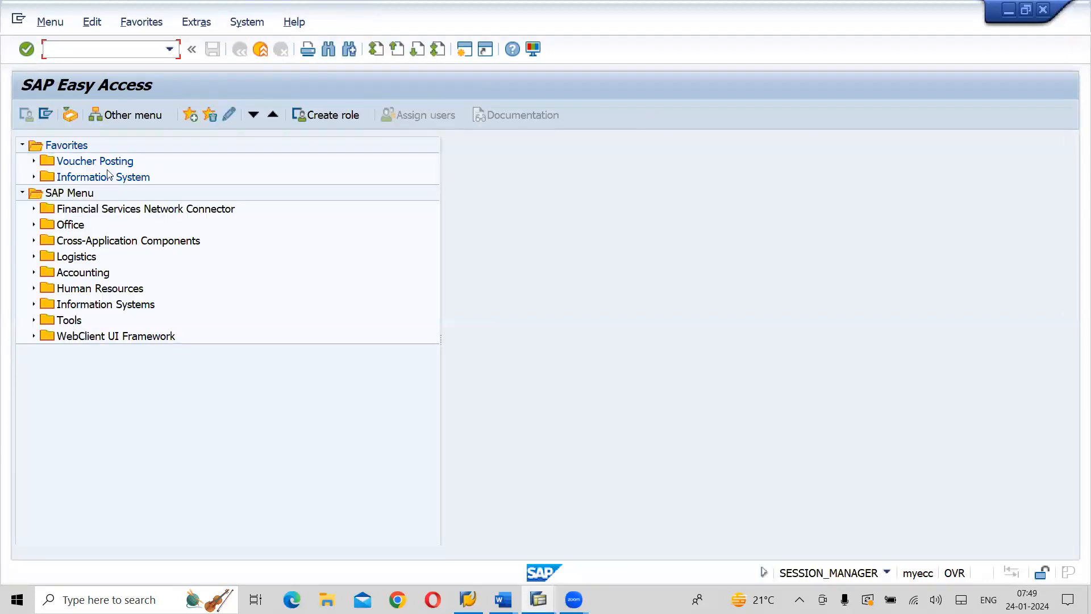
click(82, 196)
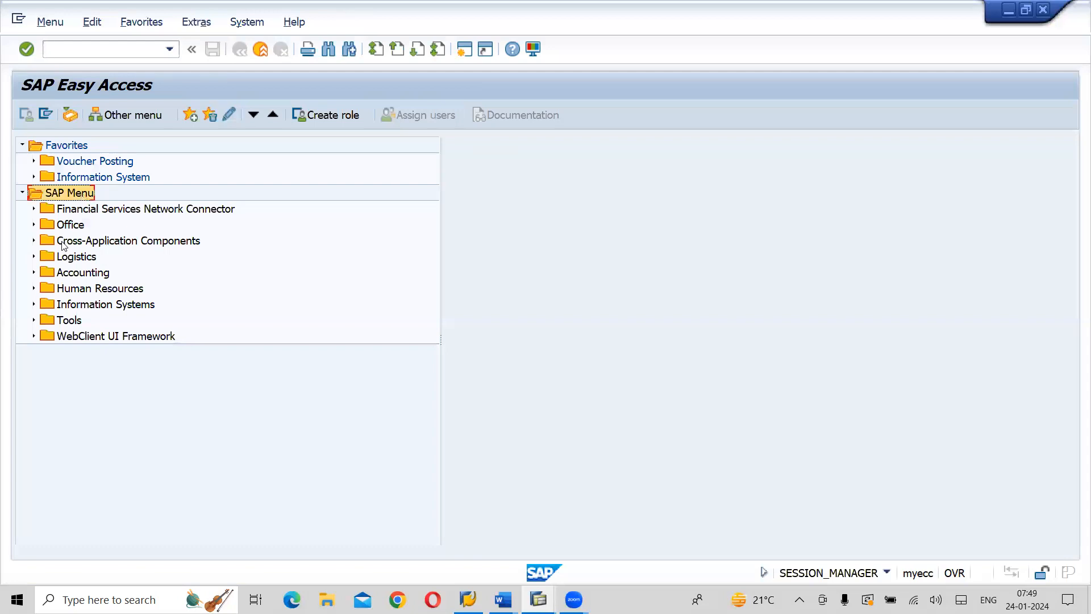
click(34, 273)
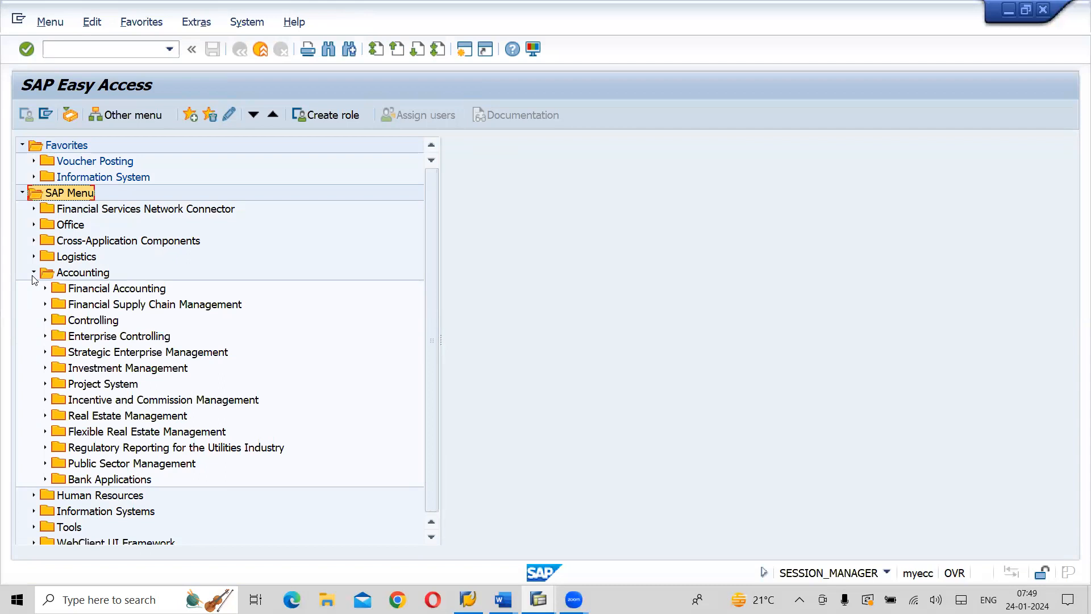
click(45, 289)
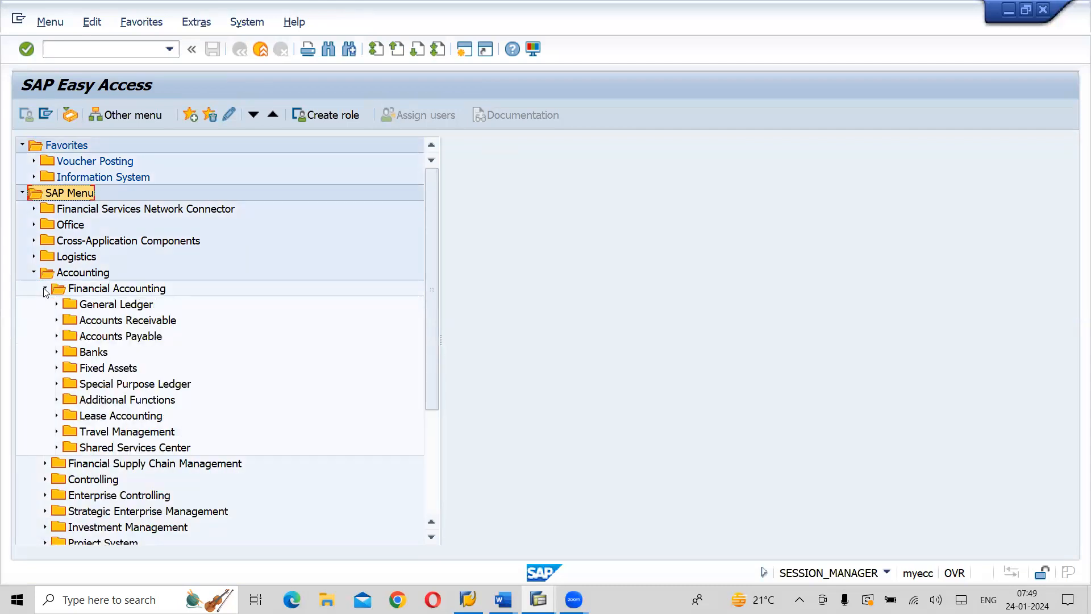
click(57, 337)
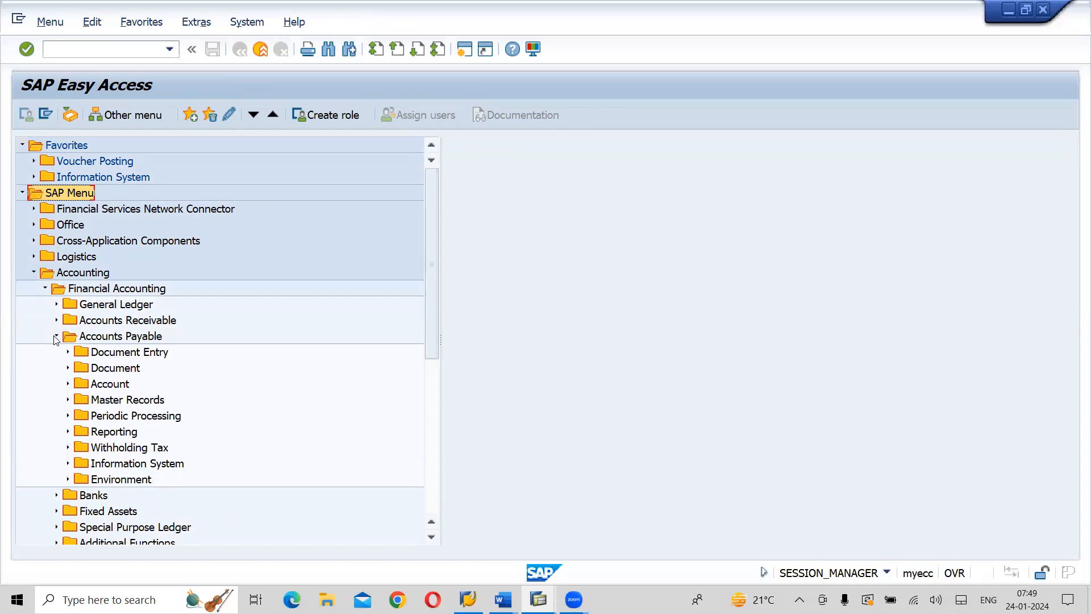
click(139, 338)
click(135, 353)
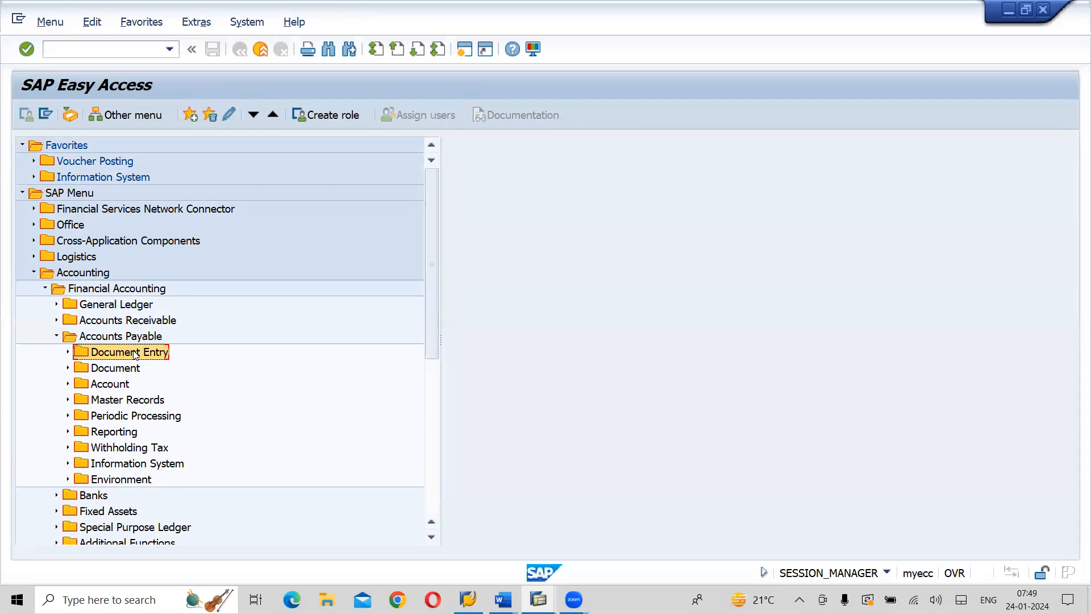
click(67, 352)
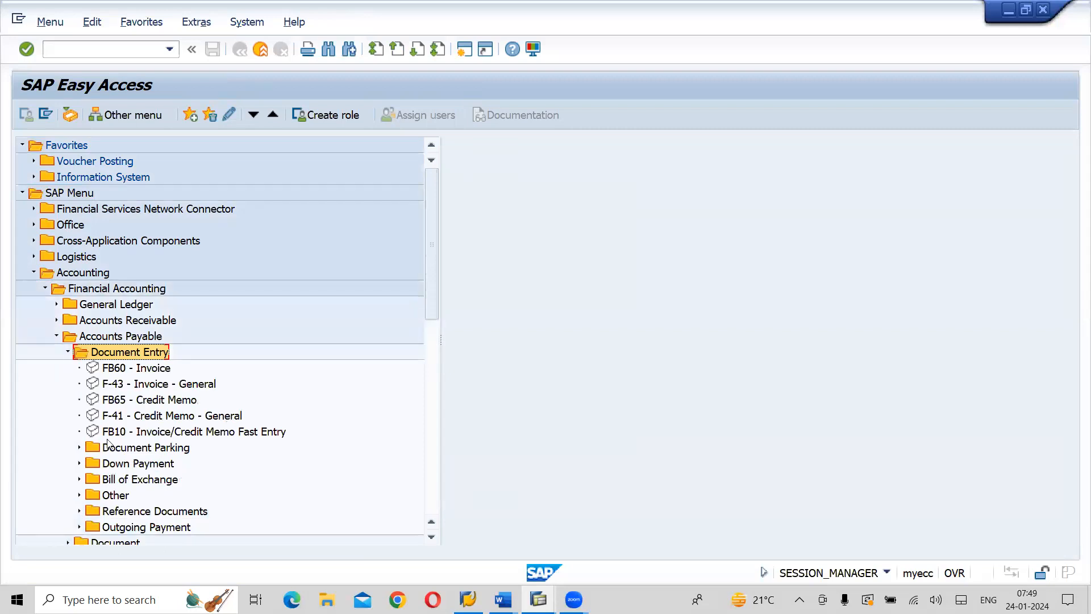
click(79, 526)
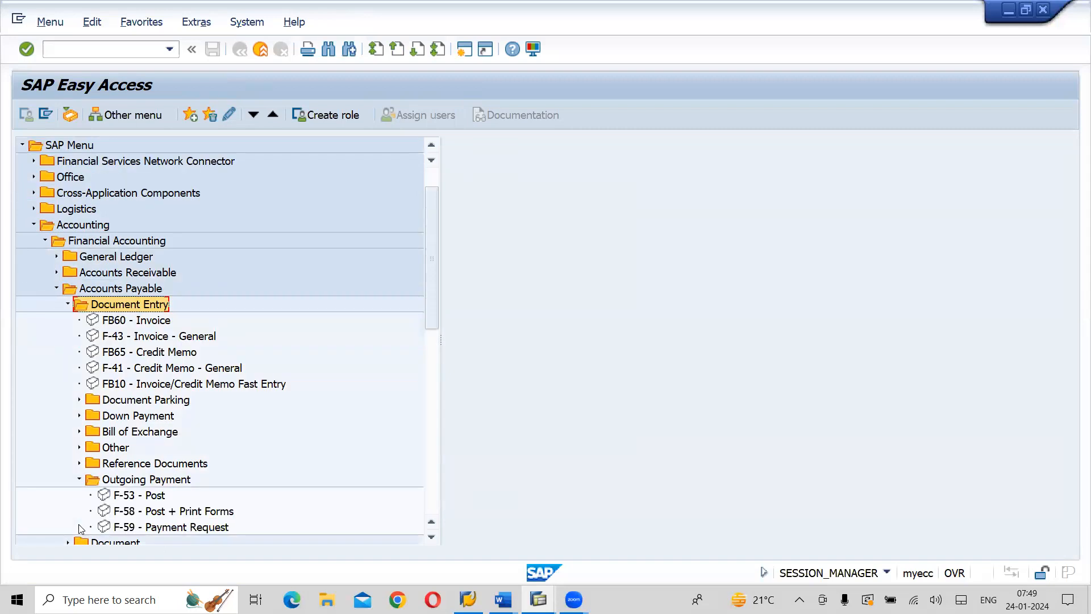
click(431, 537)
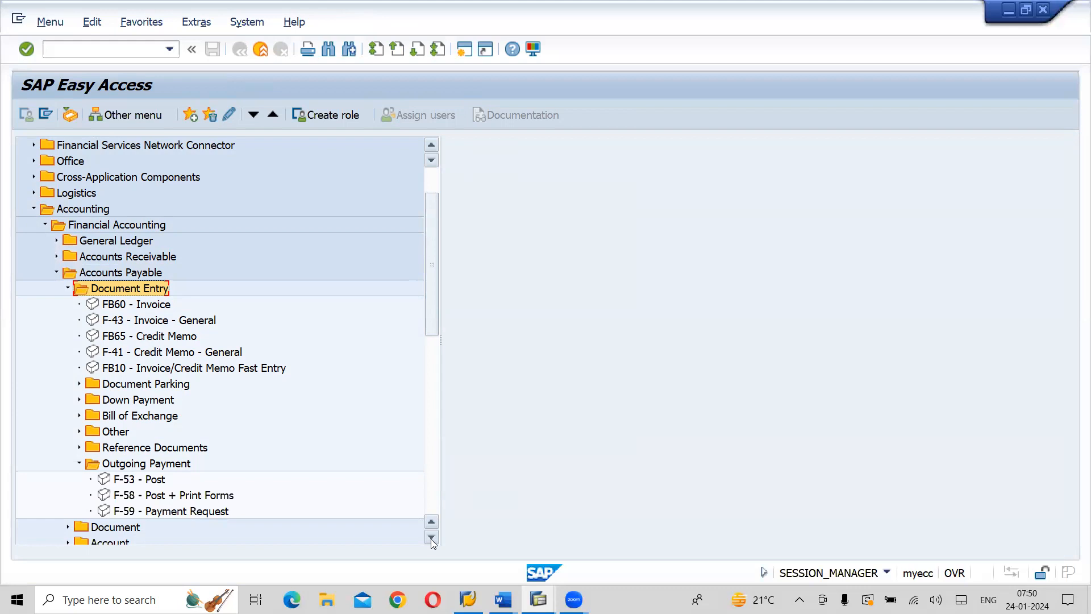
Start transaction F-58 Post + Print Forms and set the company code to AI01
click(209, 496)
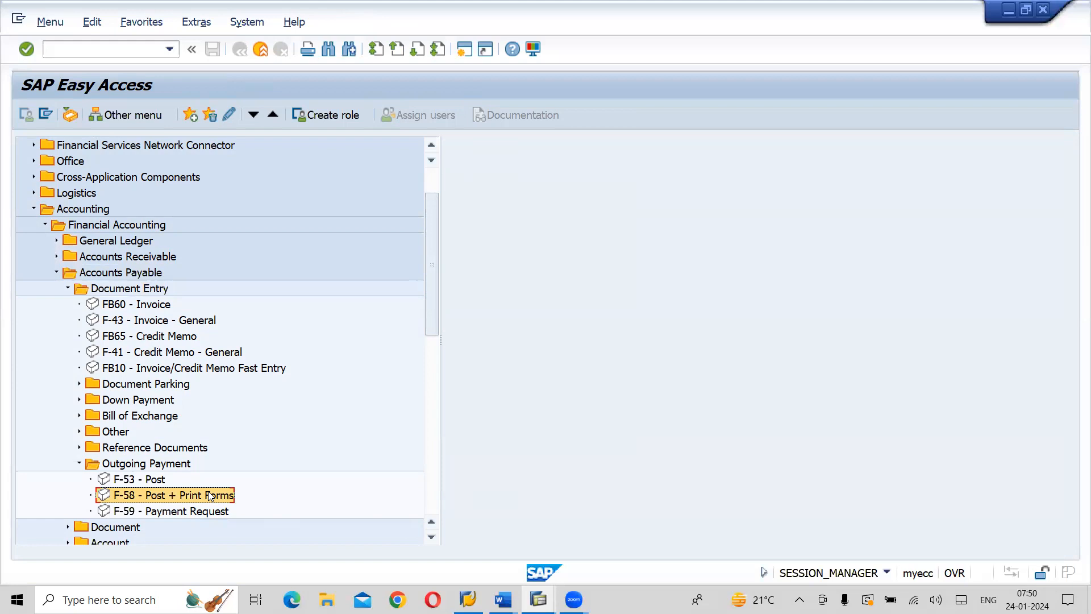
double_click(209, 496)
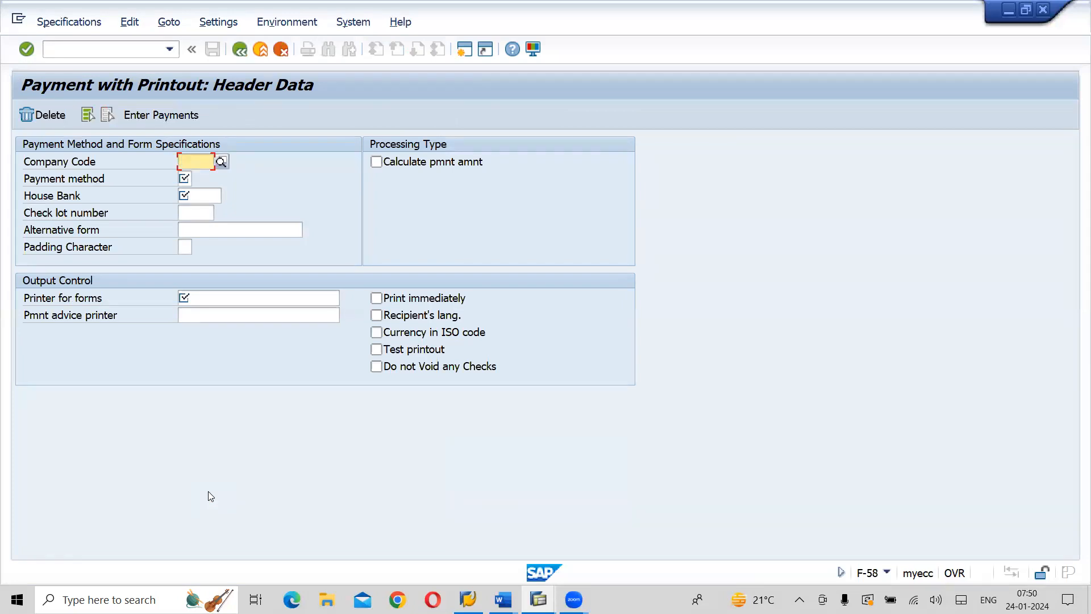
text(AI)
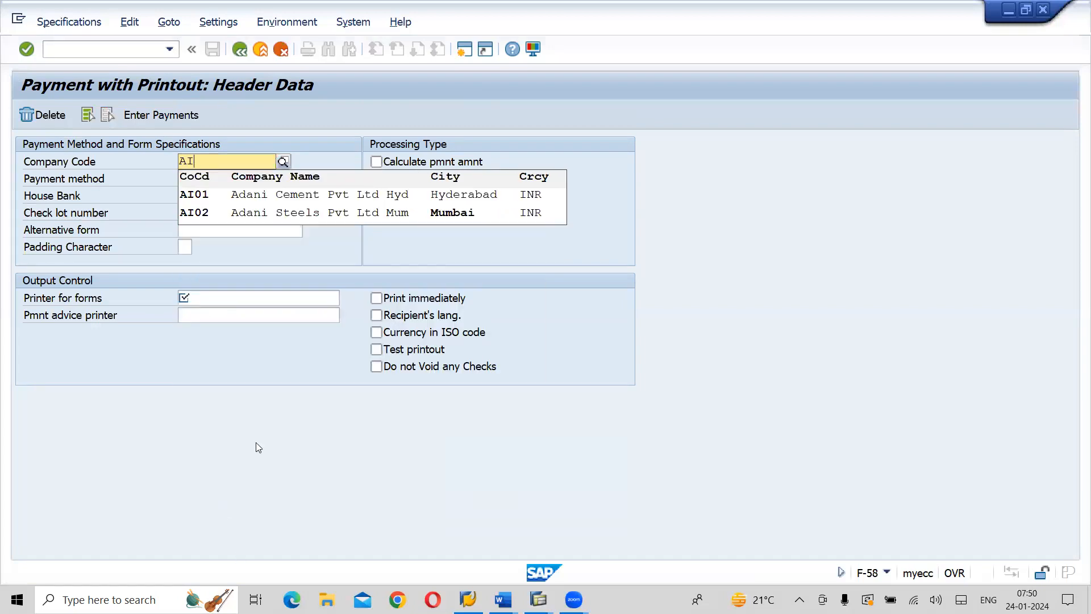
click(301, 194)
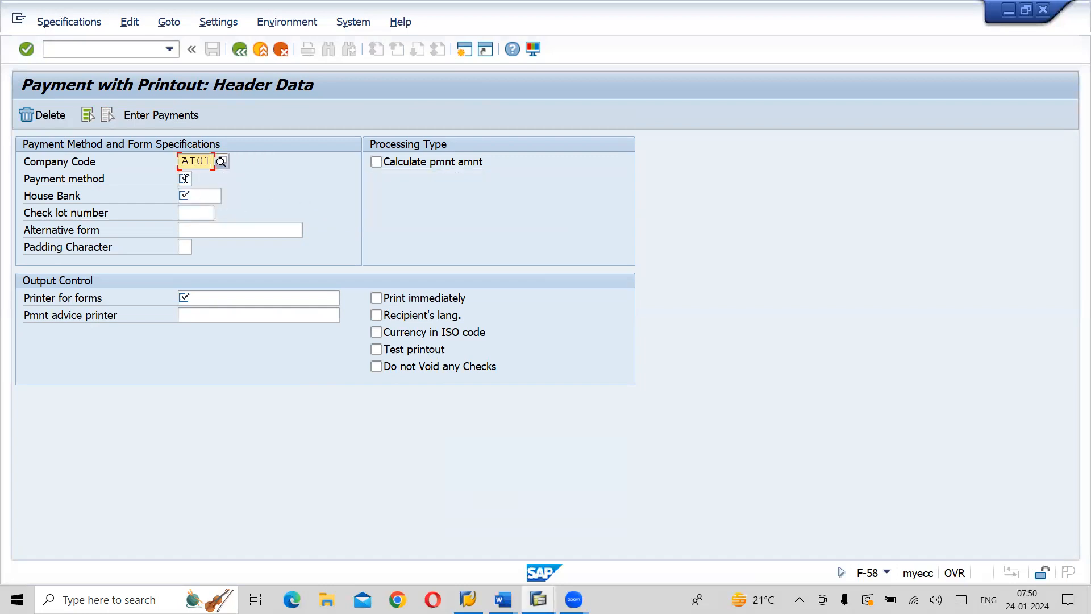
Specify payment method C, house bank IDB00, check lot number 2020 and alternative form F110_PRENUM_CHCK
click(185, 178)
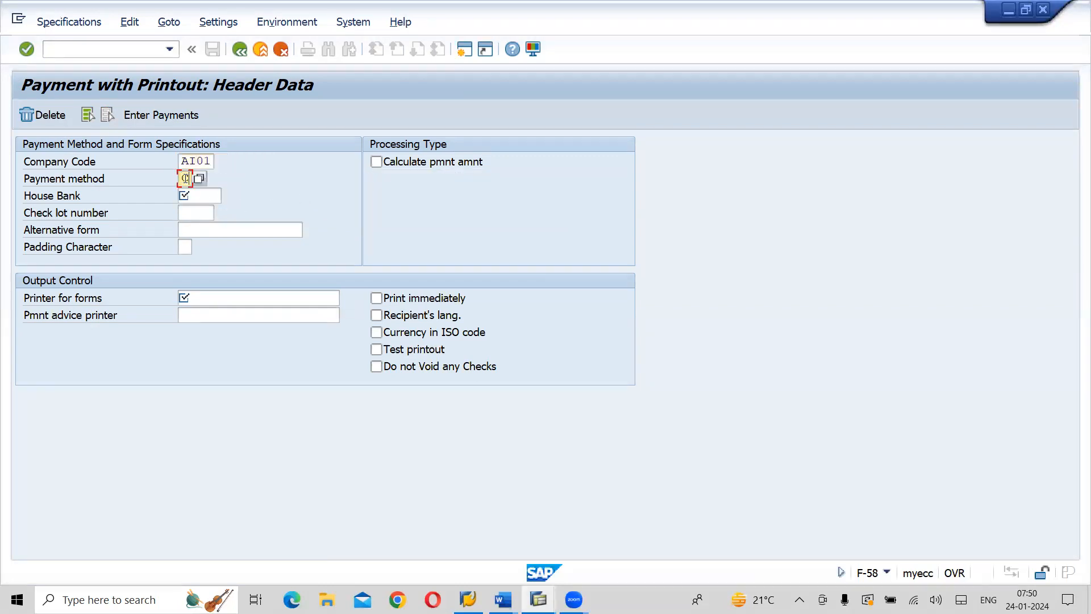
click(193, 199)
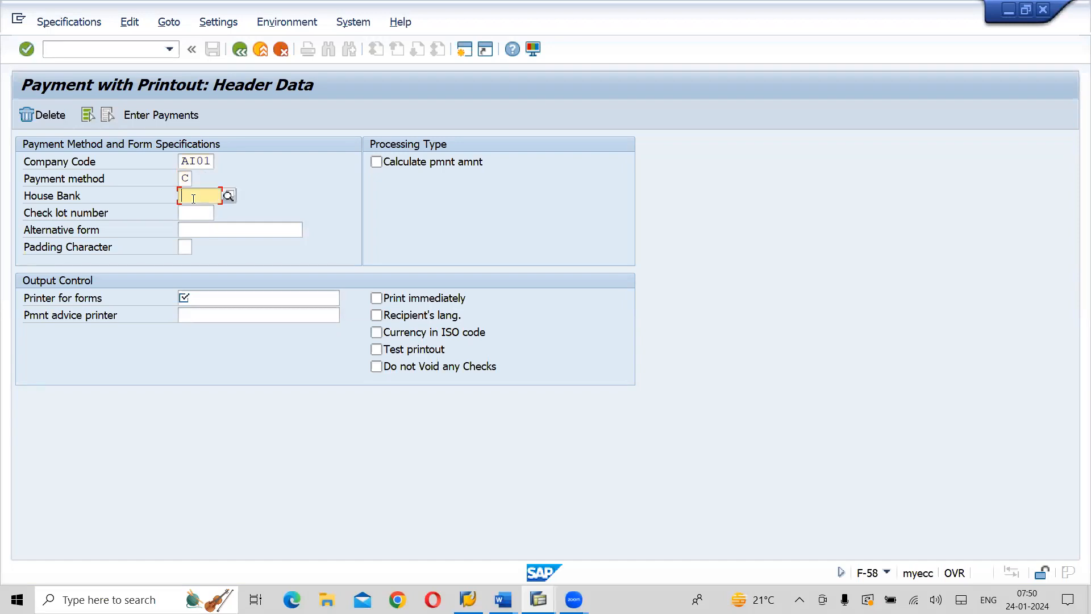
click(229, 195)
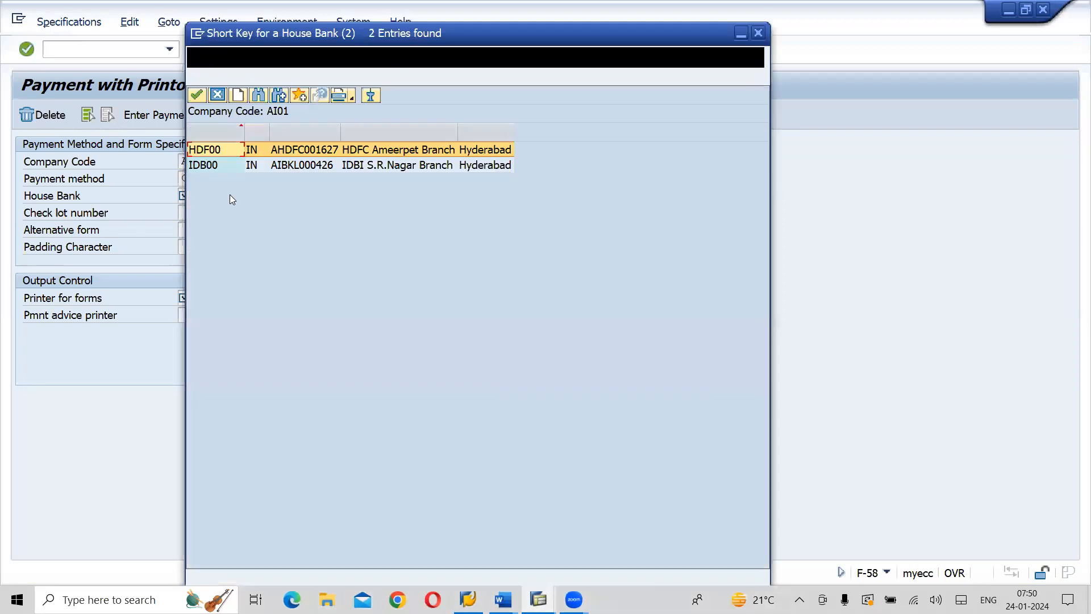
double_click(278, 167)
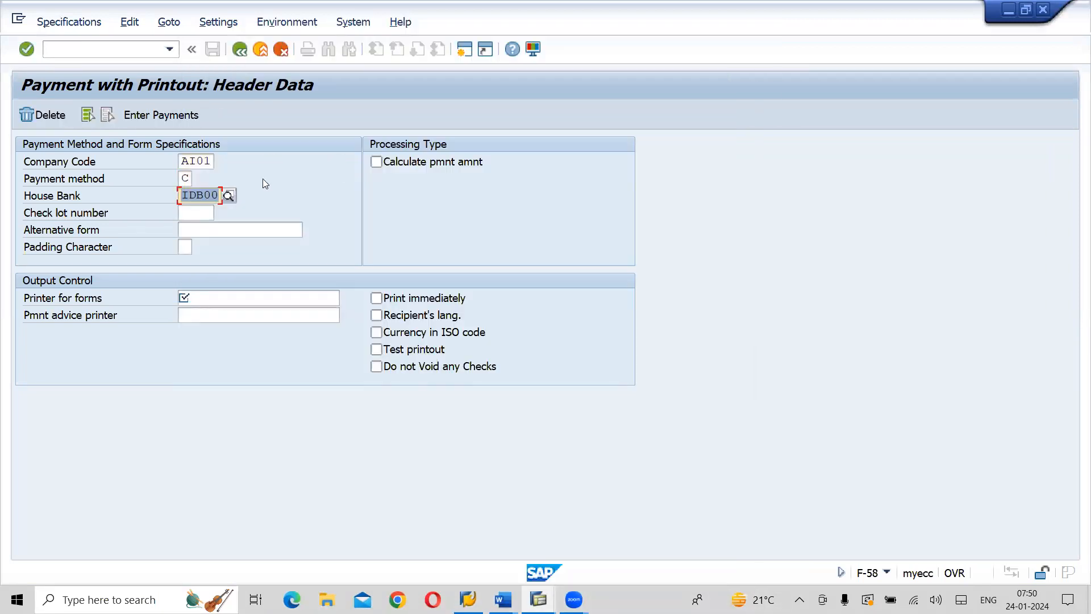
click(199, 214)
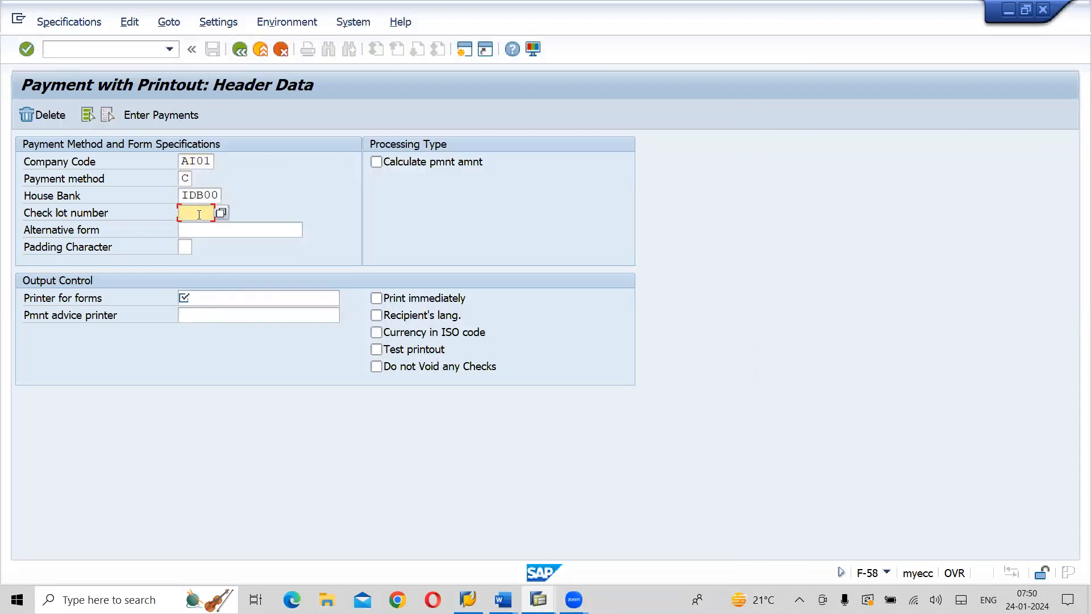
click(217, 215)
click(213, 228)
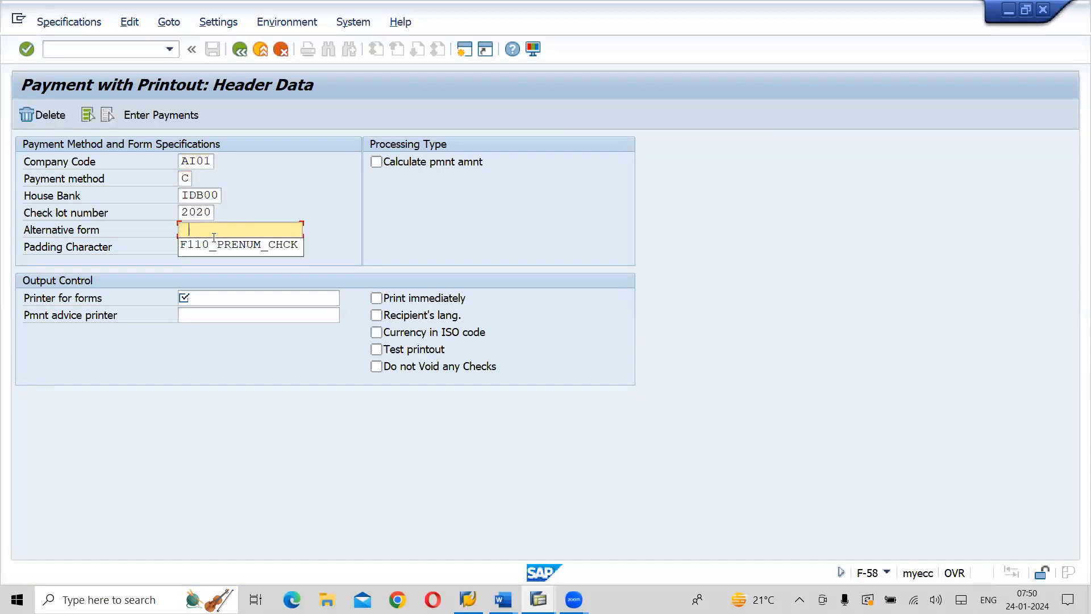
click(212, 241)
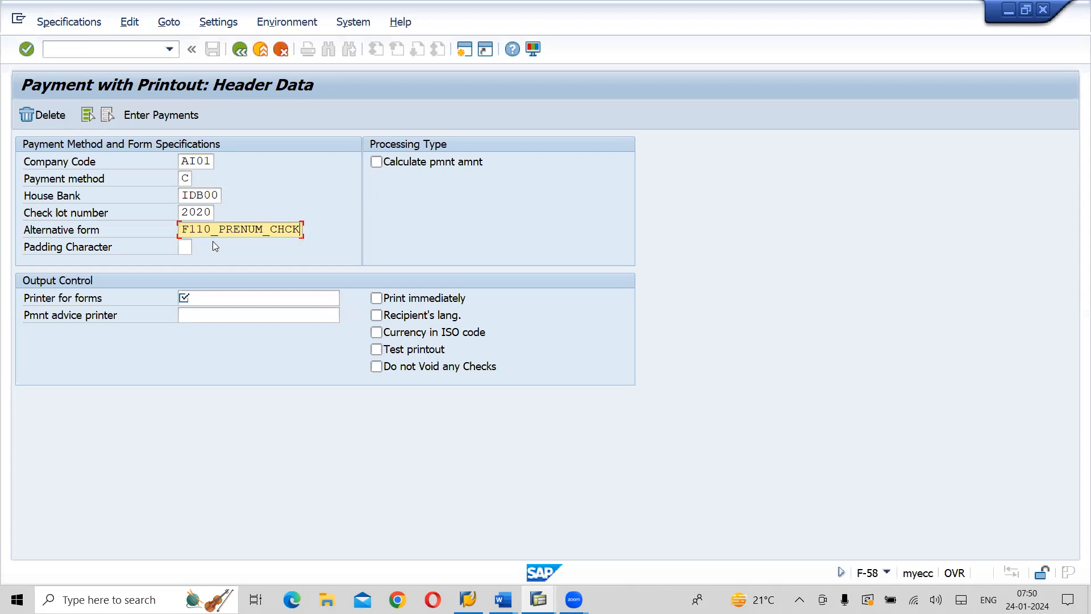
Set both the printer for forms and the payment advice printer to LP01
click(218, 293)
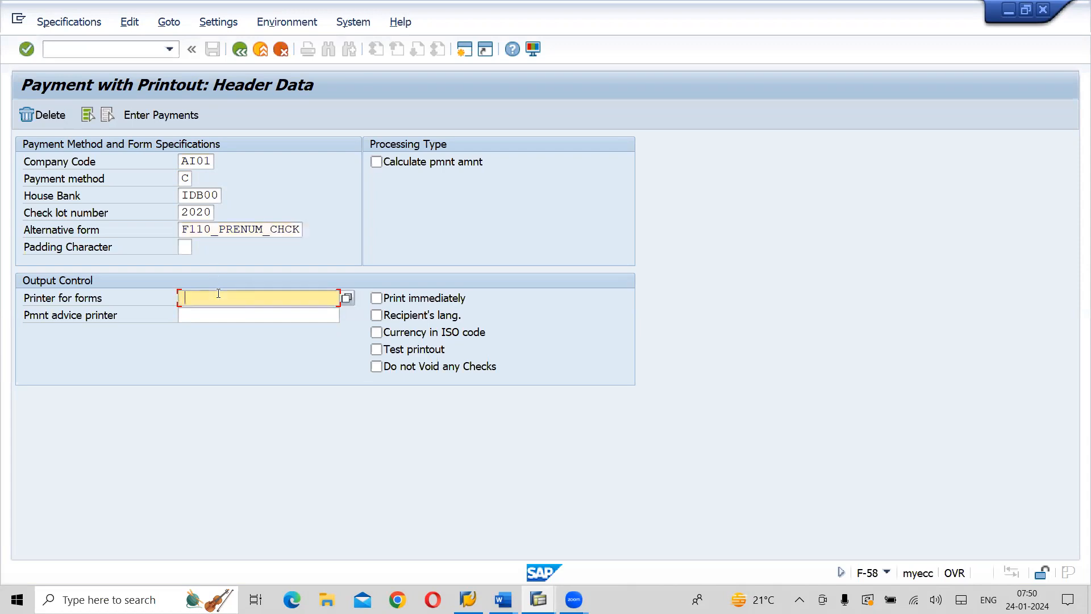
text(LP01)
click(211, 314)
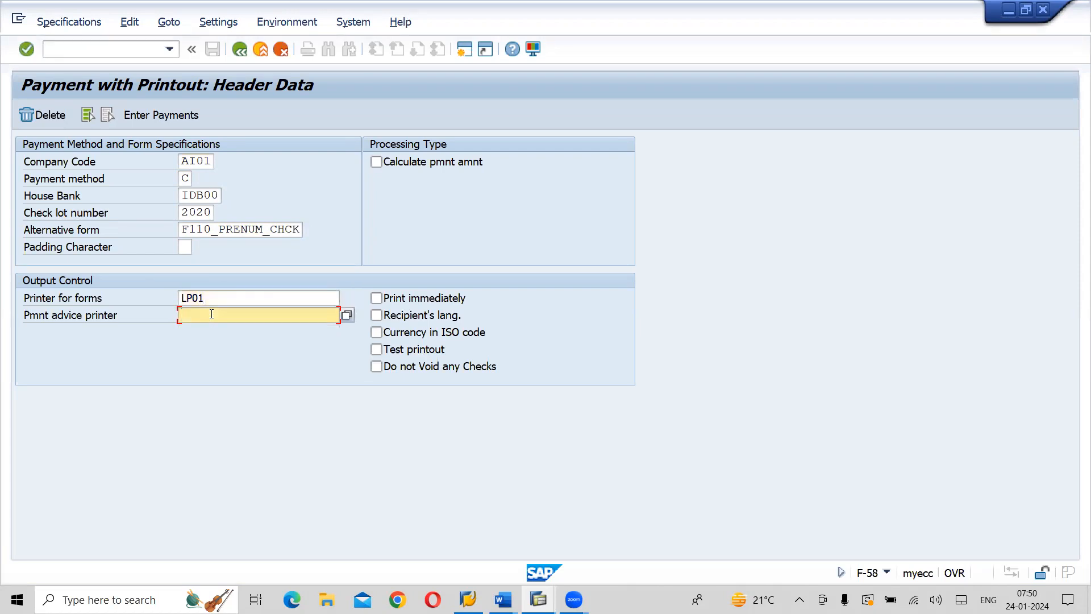
text(LP0)
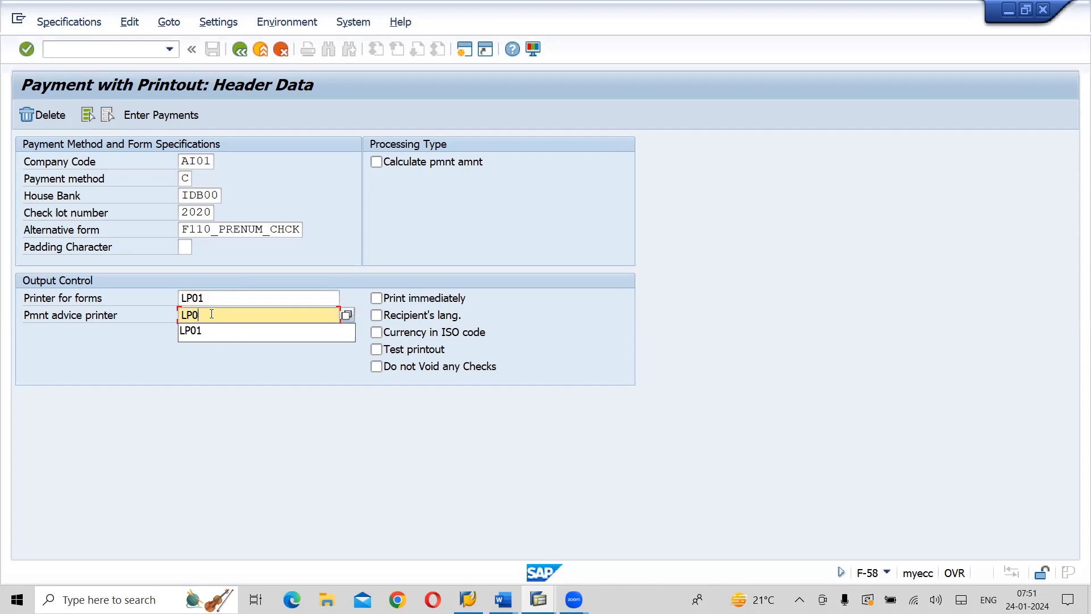
text(1)
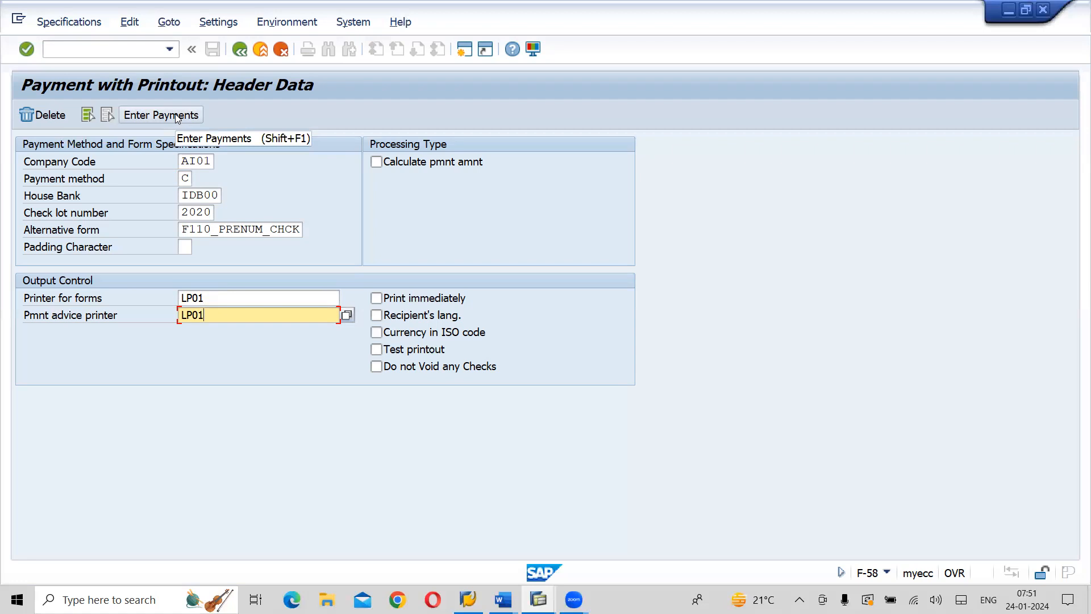
Proceed to entering payments and set the payment document's reference to ASP-02
click(147, 116)
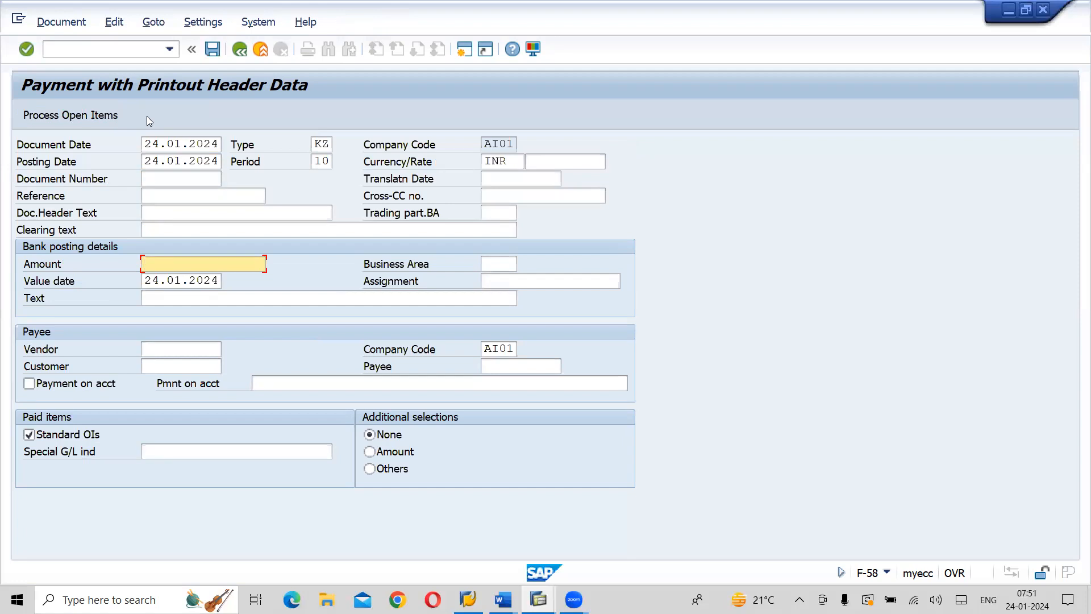
click(173, 196)
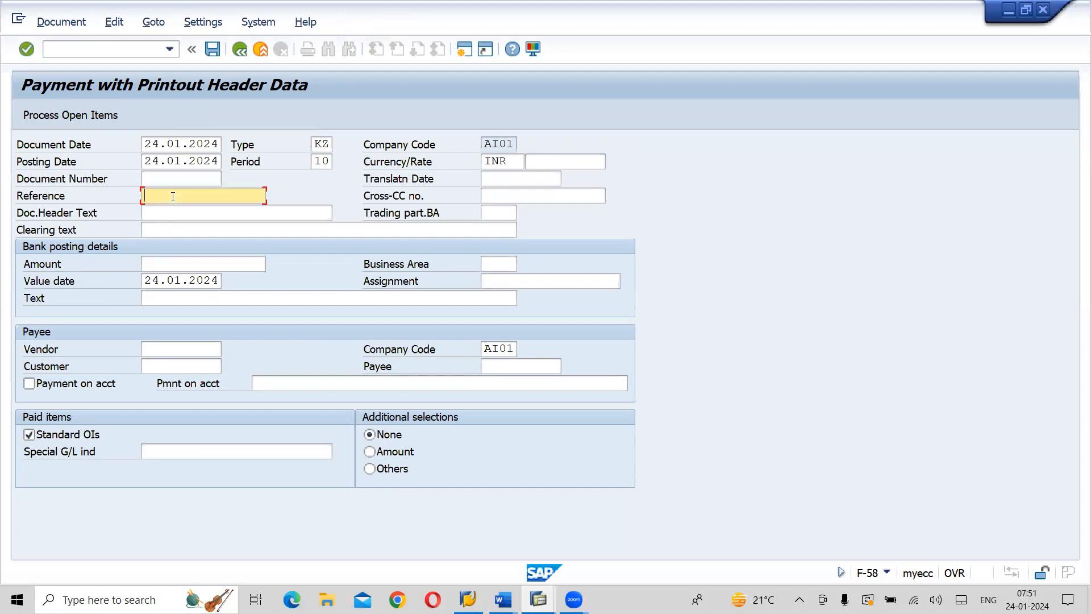
click(172, 197)
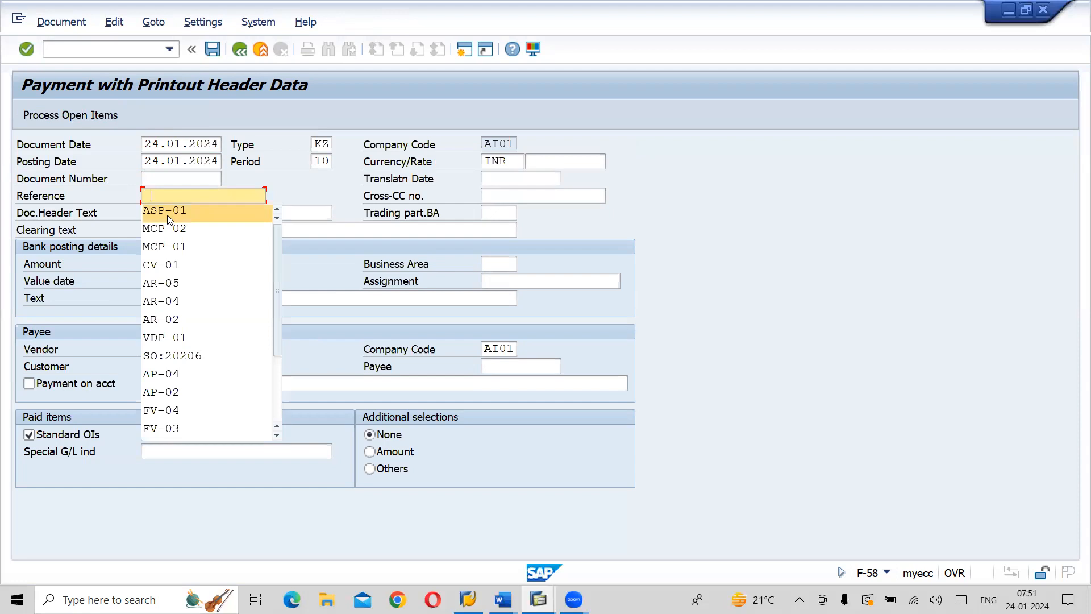
click(167, 215)
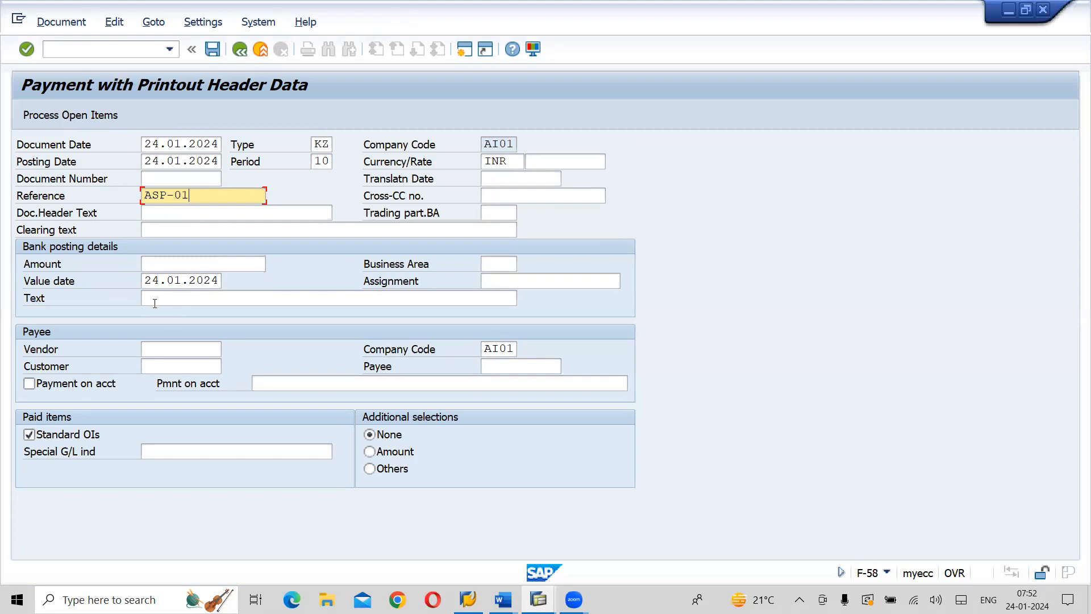
key(BackSpace)
click(216, 228)
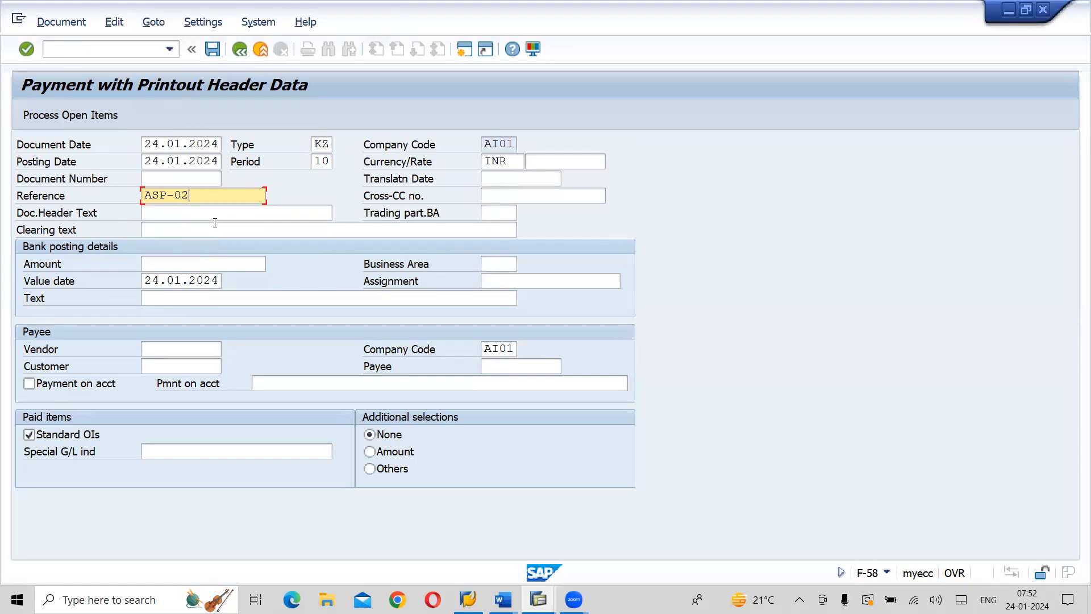
Check the vendor's open item in the line item list and enter 108150 as the payment amount
click(210, 264)
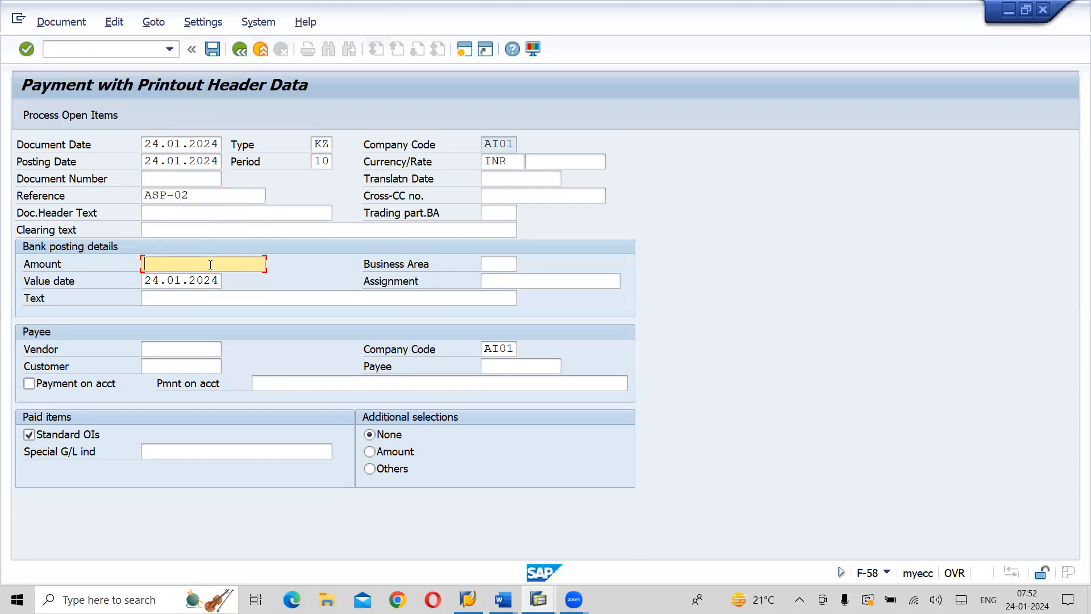
key(alt+Tab)
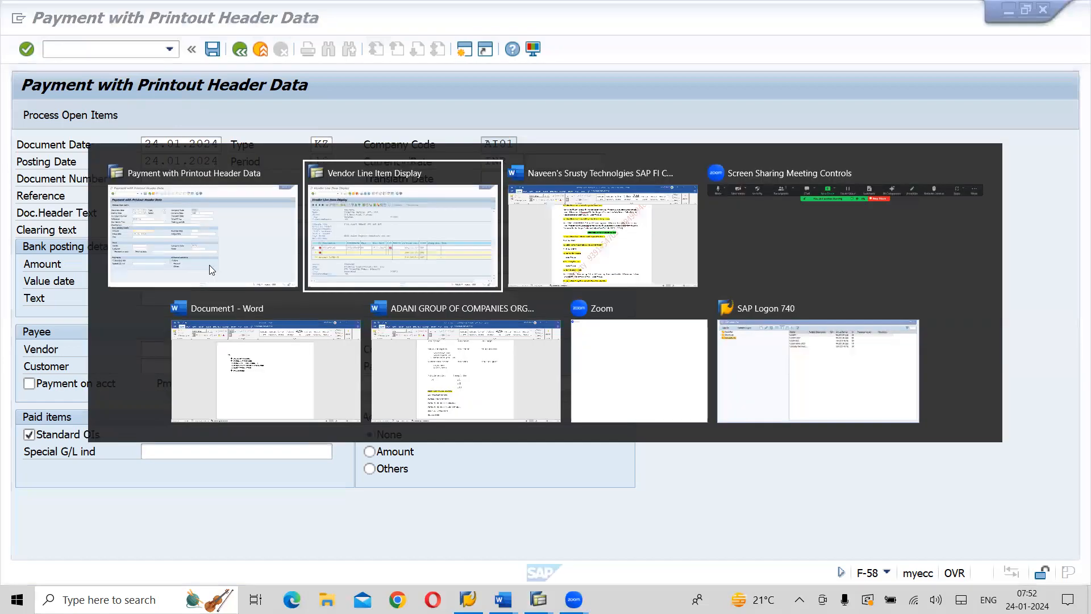
key(alt+Tab)
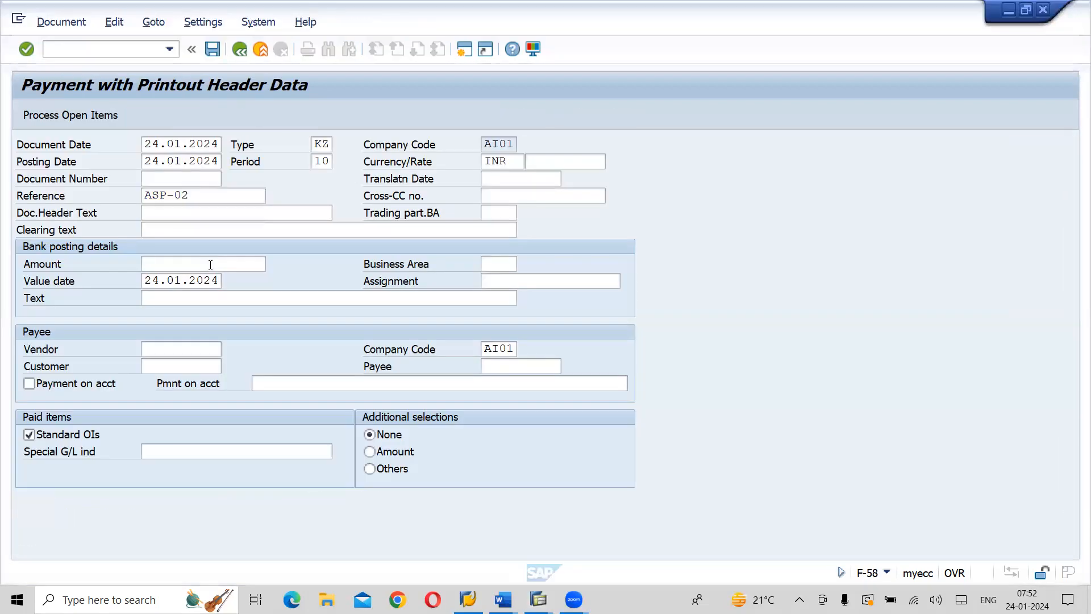
text(108150)
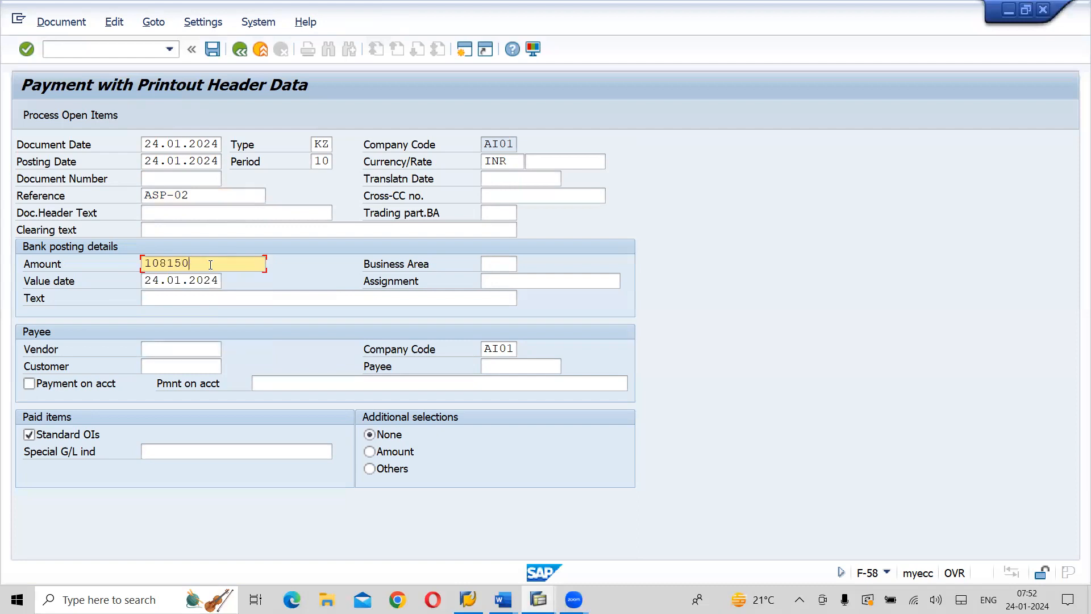
Enter the vendor number of Vidarbha Services Pvt. Ltd. as payee and set the bank posting text to Vendor Outgoing Payment
click(196, 347)
text(53000001)
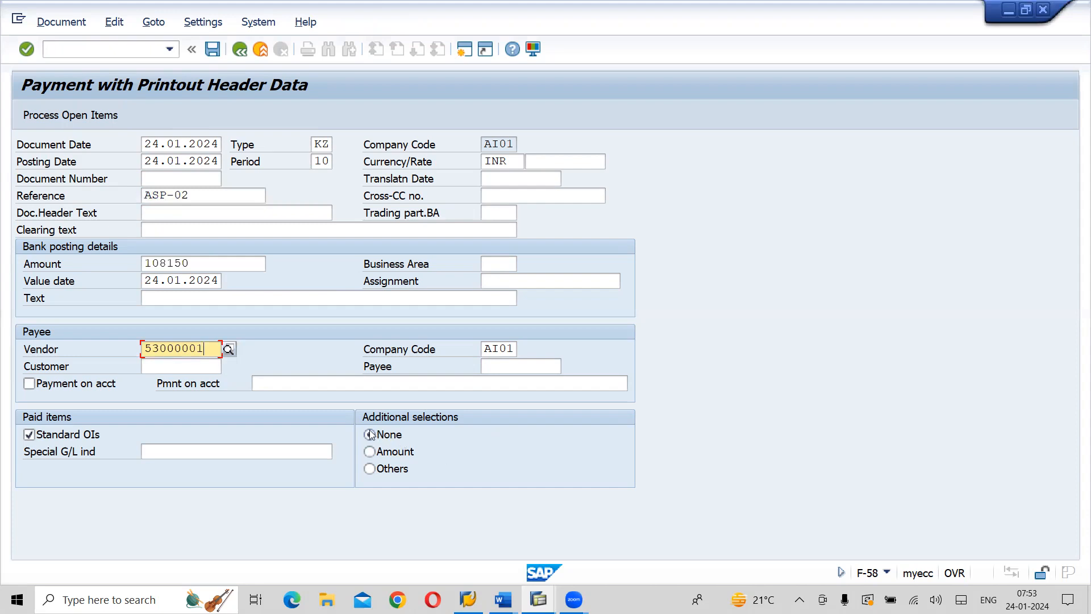
click(208, 298)
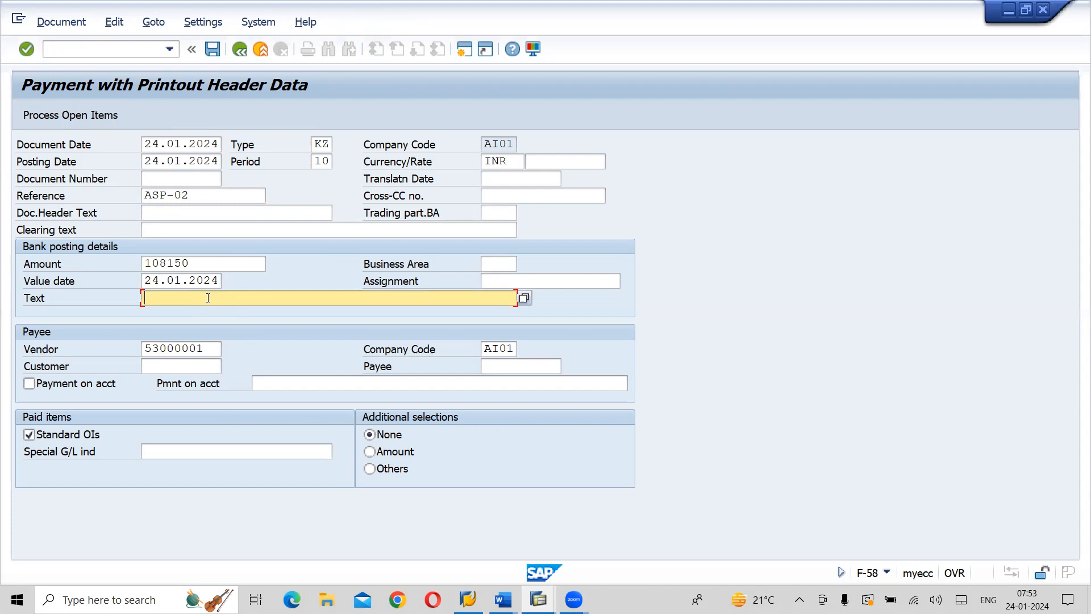
text(Vendor)
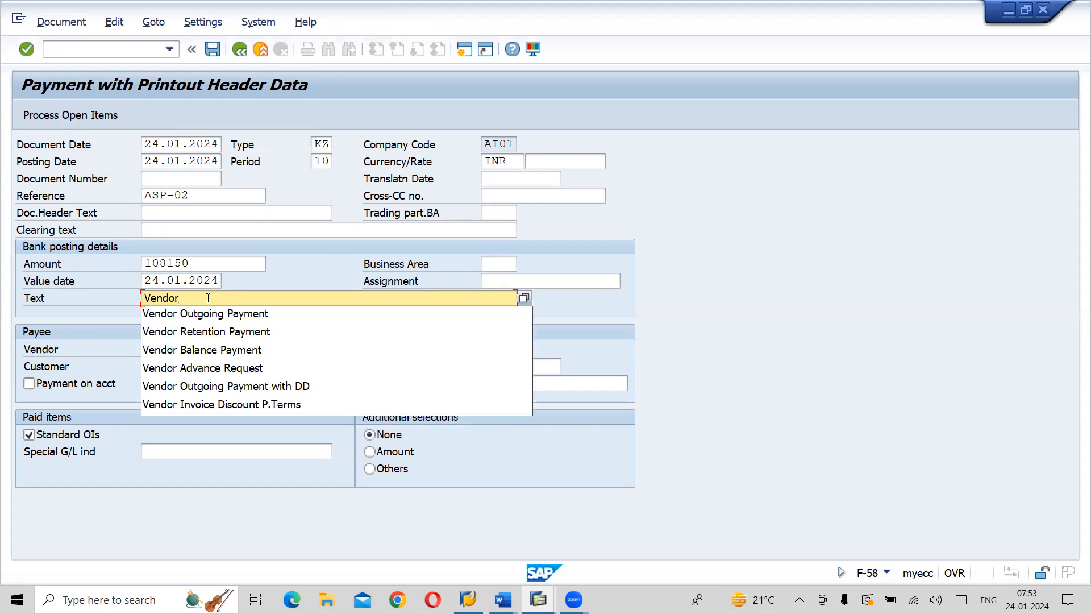
key(Down)
key(Return)
key(Tab)
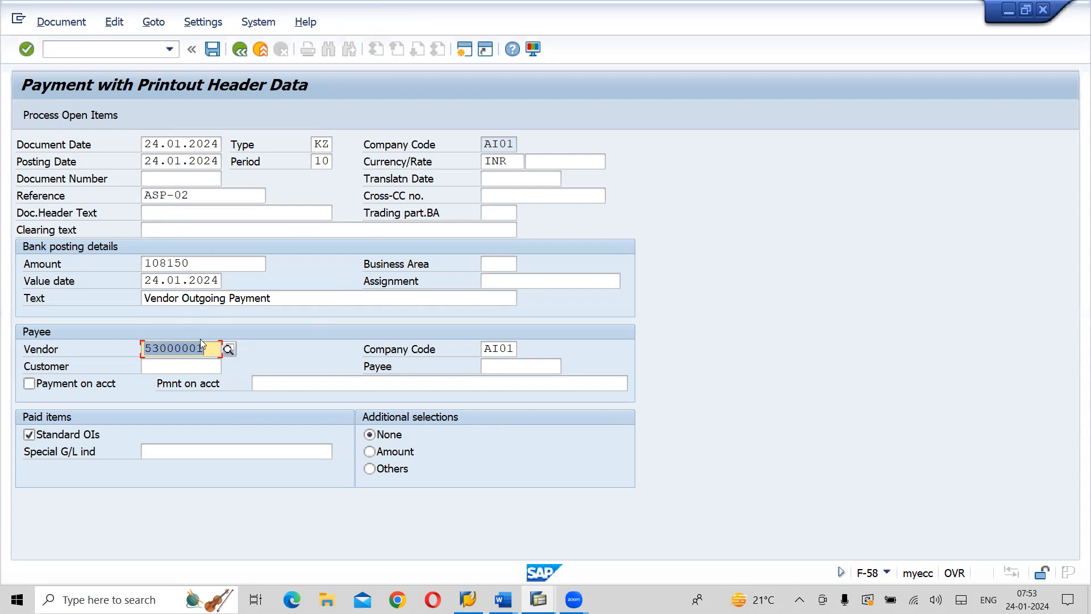
Process the vendor's open items and assign the open KR invoice to the payment
click(78, 117)
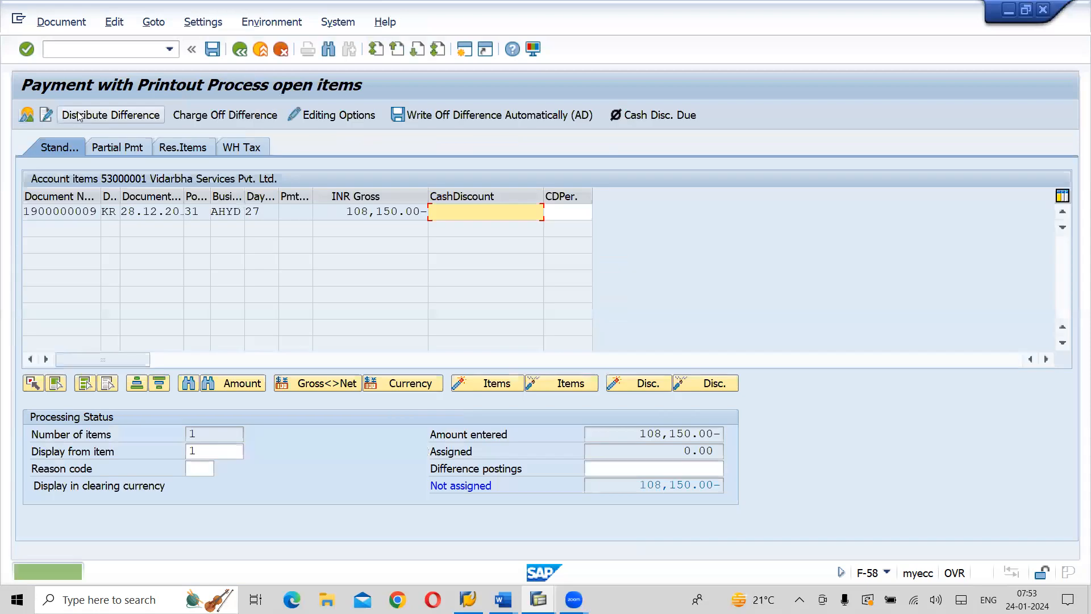
double_click(339, 211)
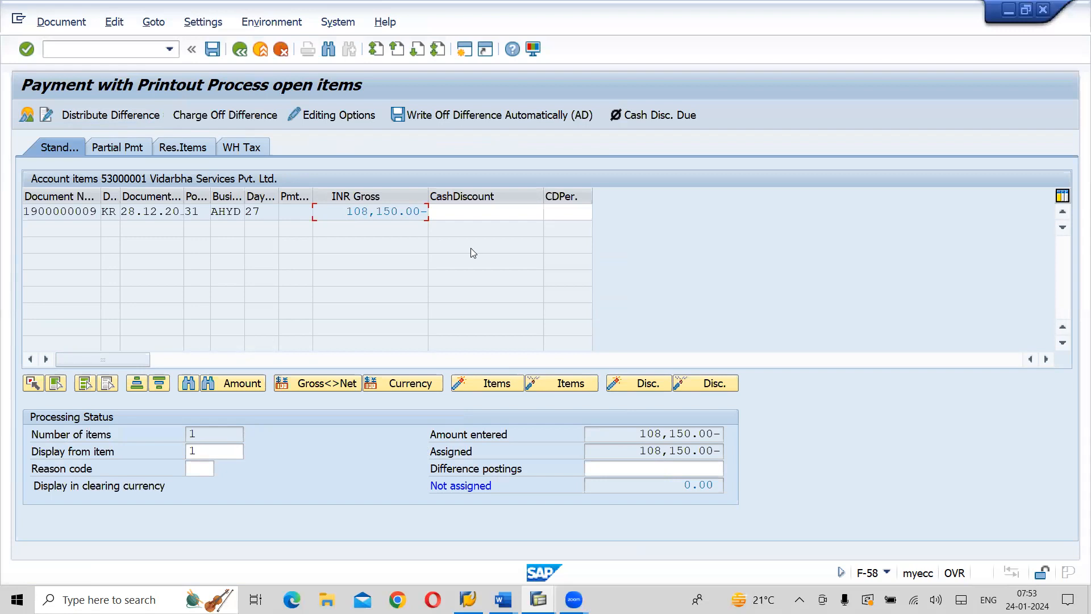
Simulate the payment document, post it, and continue to the generated payment medium lists
click(50, 26)
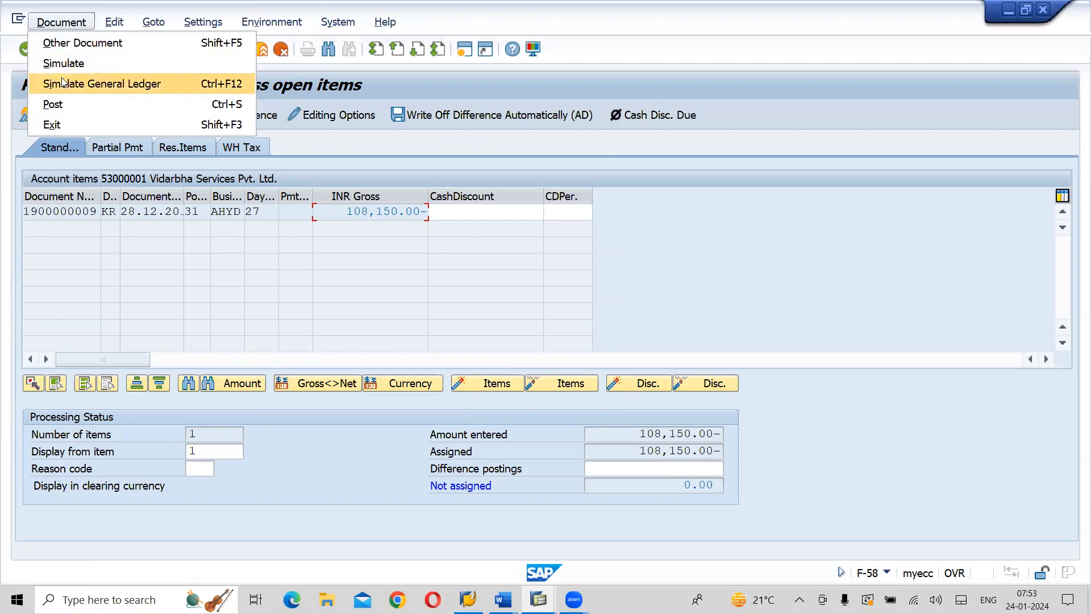
click(63, 70)
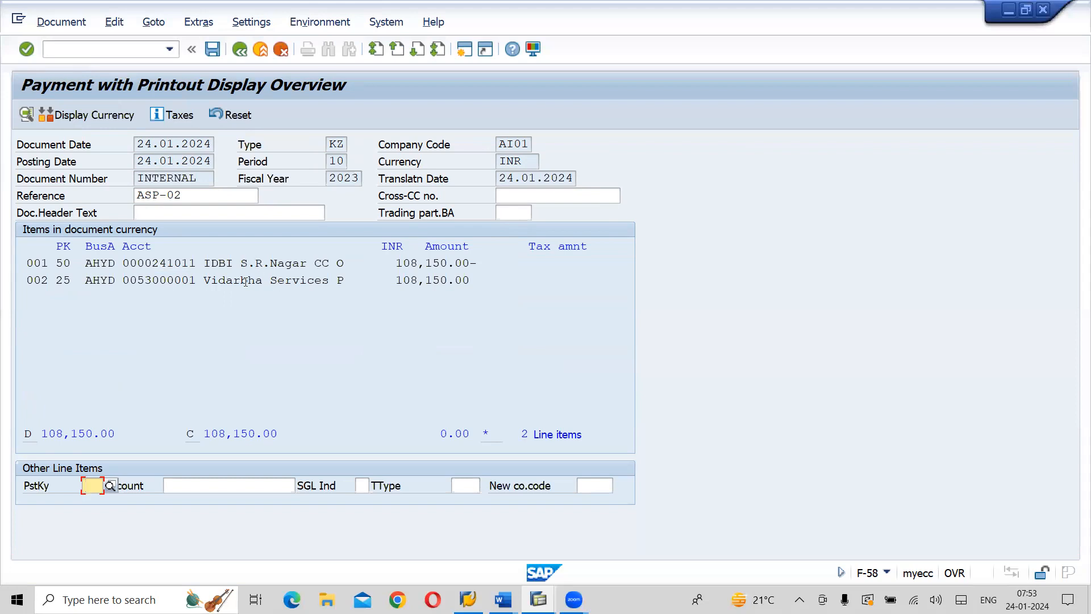
click(217, 59)
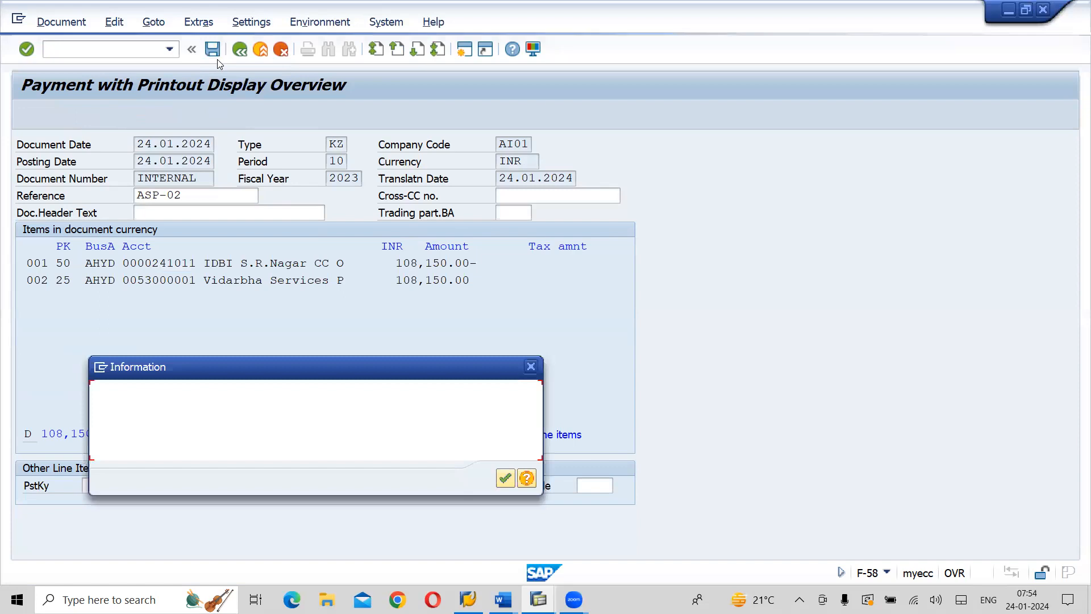
click(504, 479)
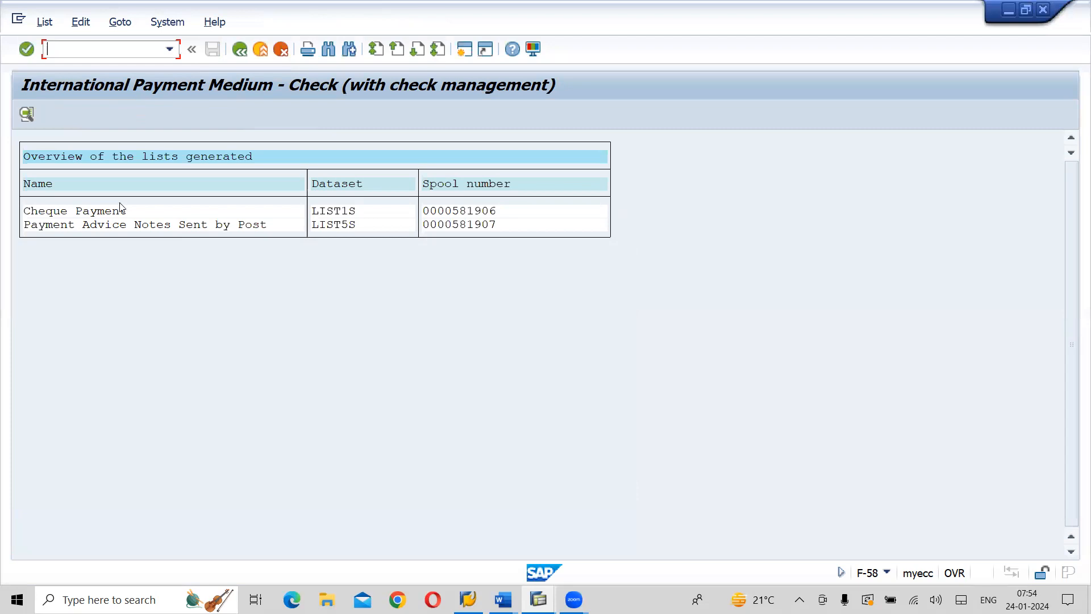
Open the Cheque Payment spool request, display its contents to review the check printout, and return to the overview of generated lists
double_click(99, 215)
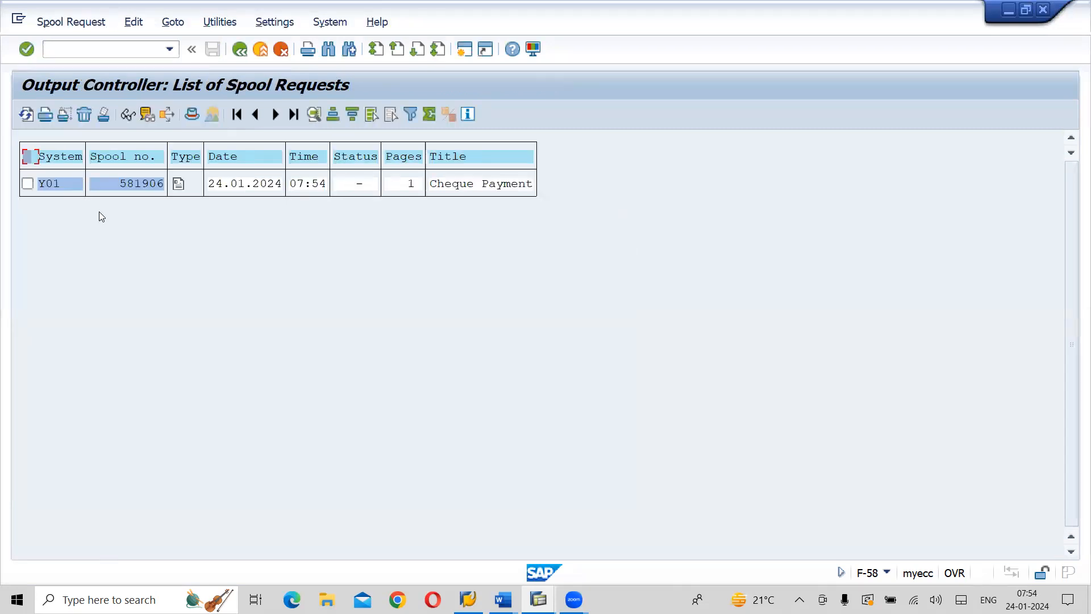
click(27, 183)
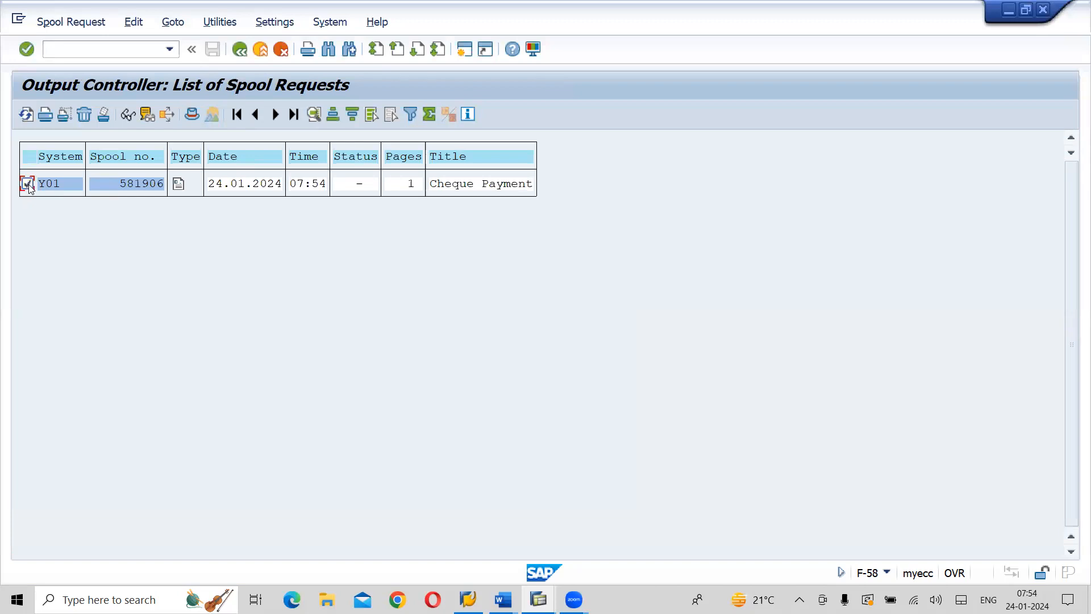
click(128, 117)
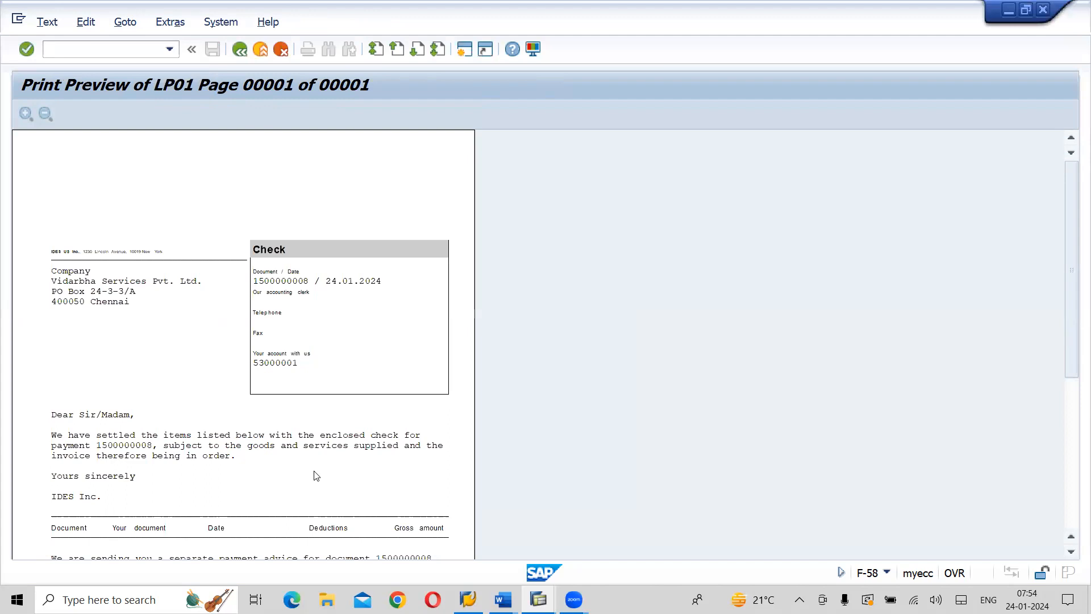
scroll(316, 476, down, 5)
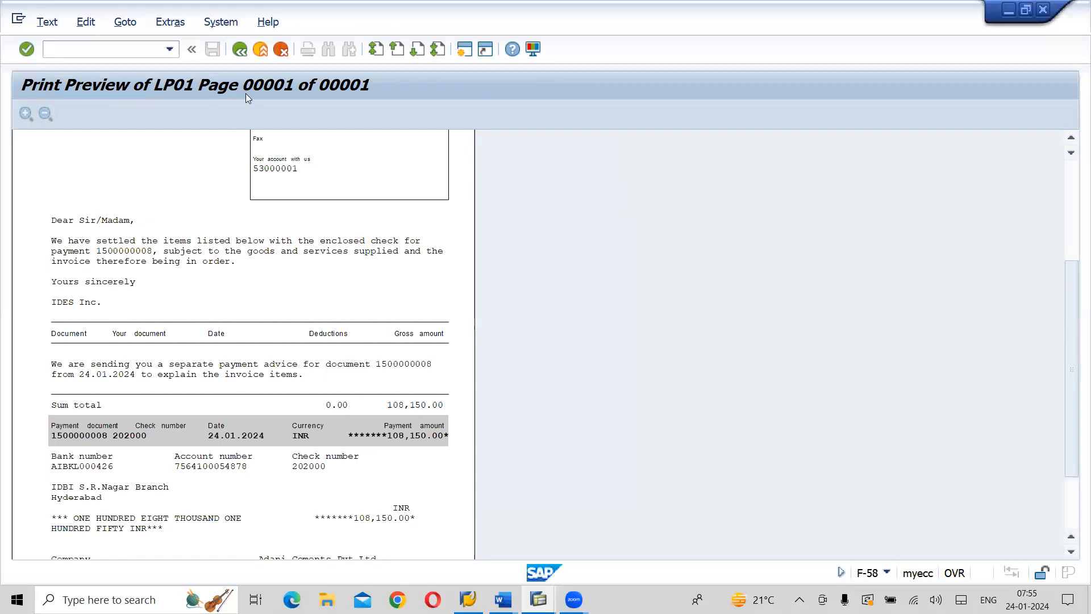
click(241, 58)
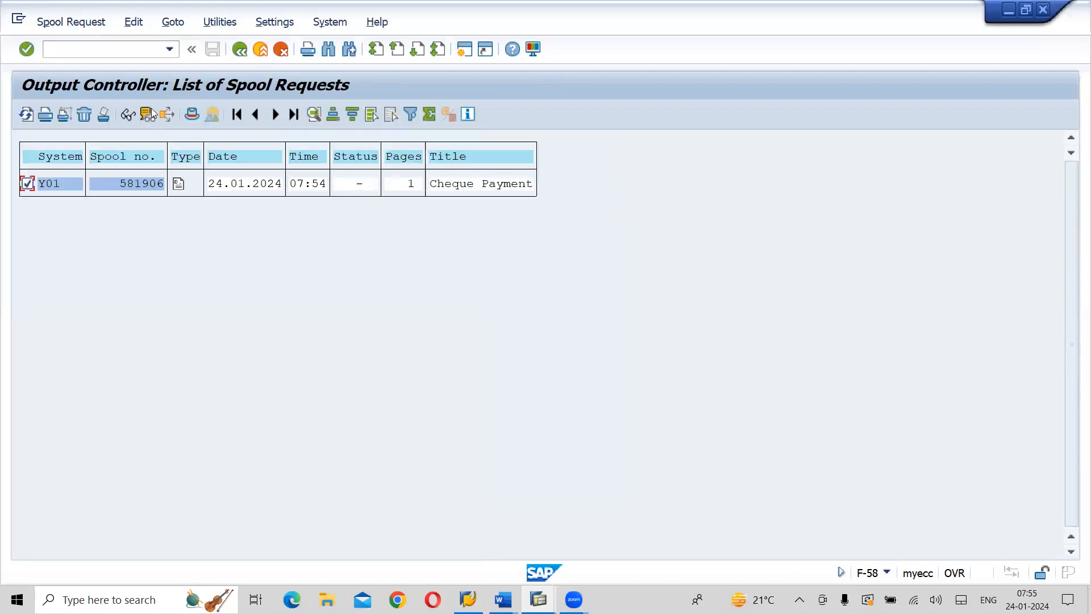
click(239, 50)
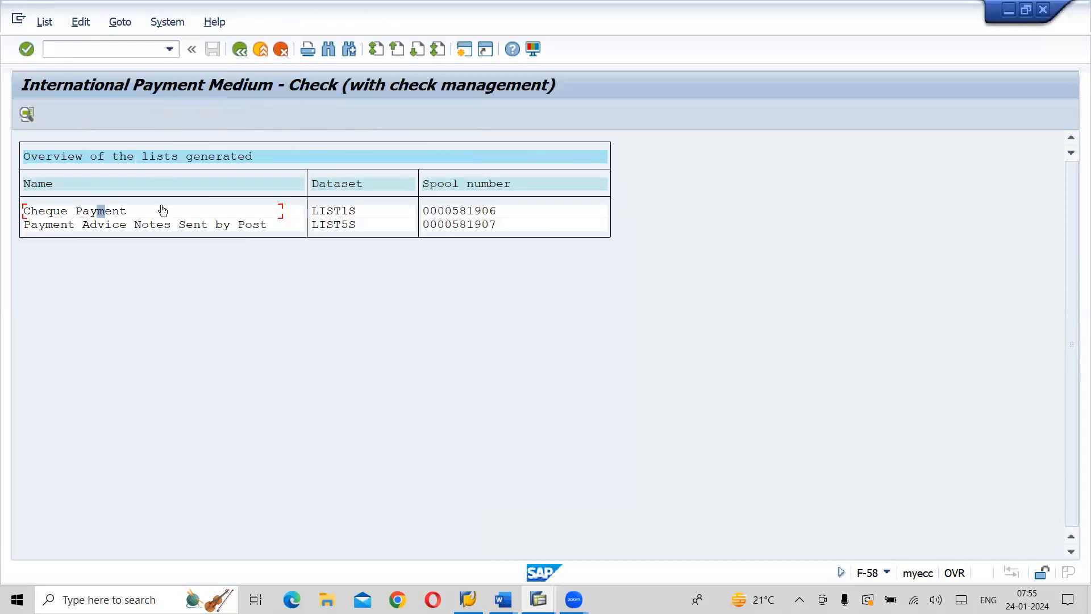
Open the Payment Advice Notes spool request, display its contents to review the advice, and return to the overview of generated lists
double_click(161, 233)
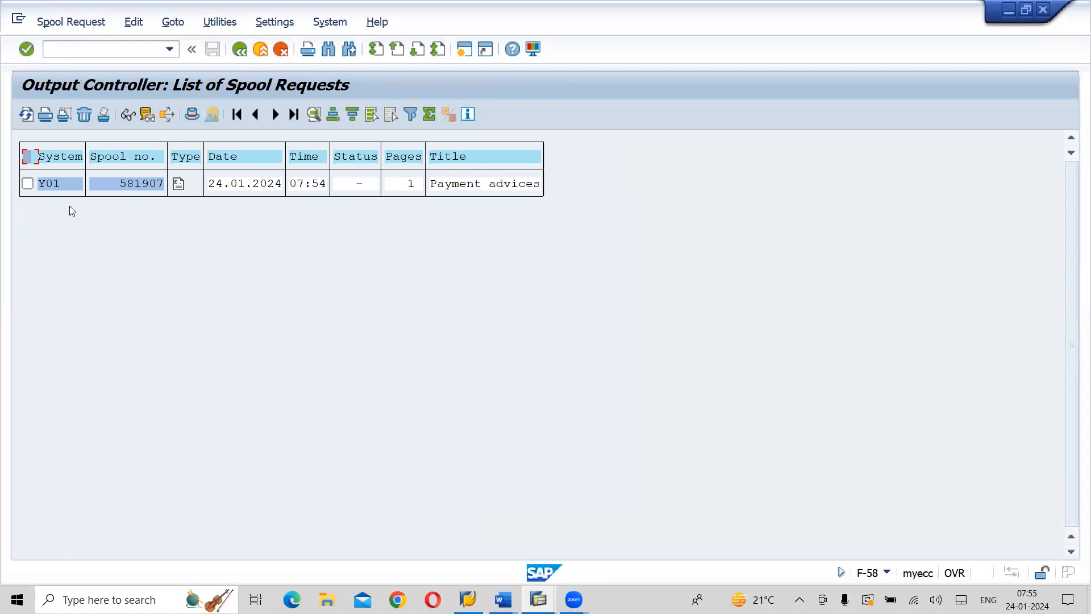
click(27, 184)
click(127, 120)
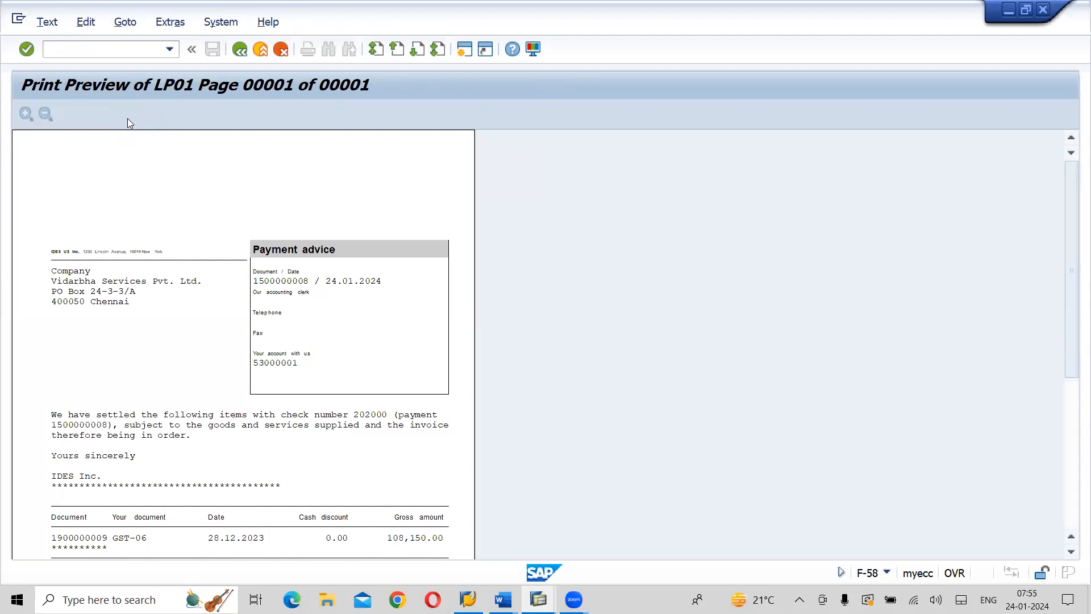
scroll(128, 118, down, 5)
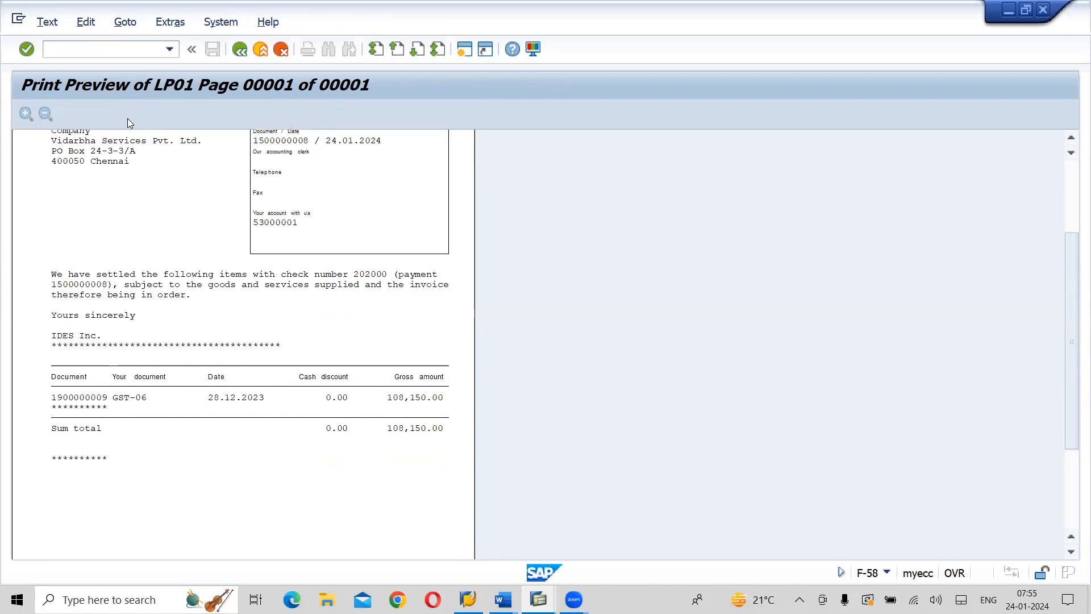
click(240, 51)
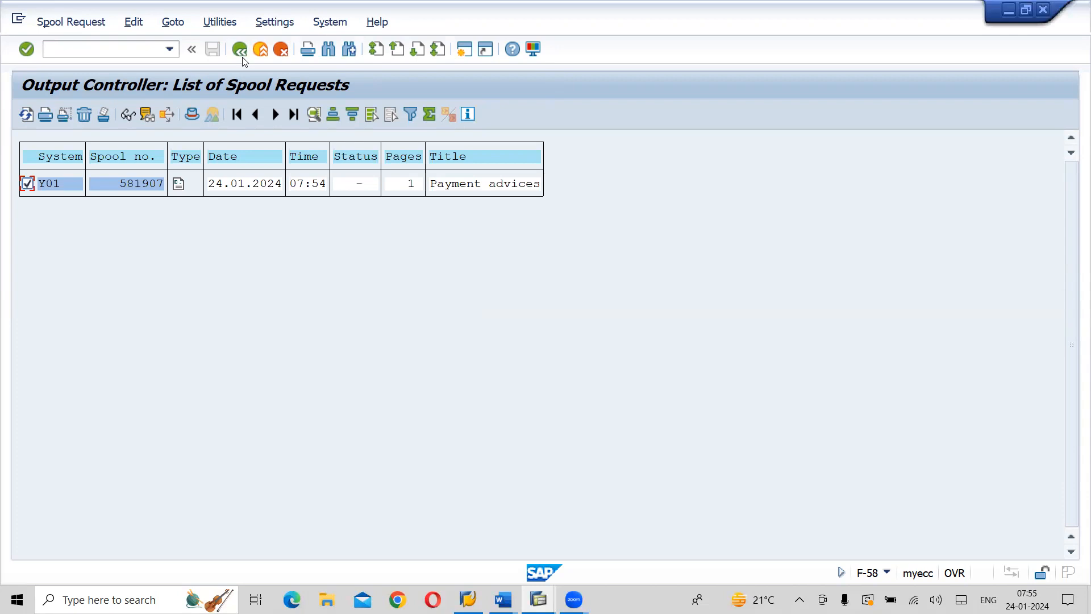
click(242, 58)
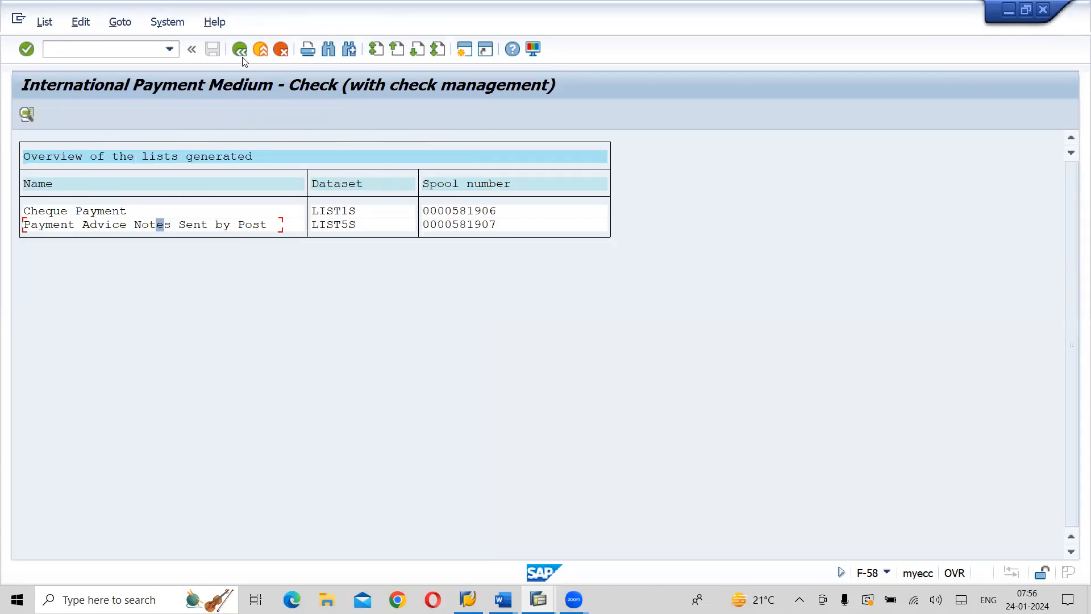
Leave the payment medium lists for the payment header data and display the payment document just posted
click(40, 27)
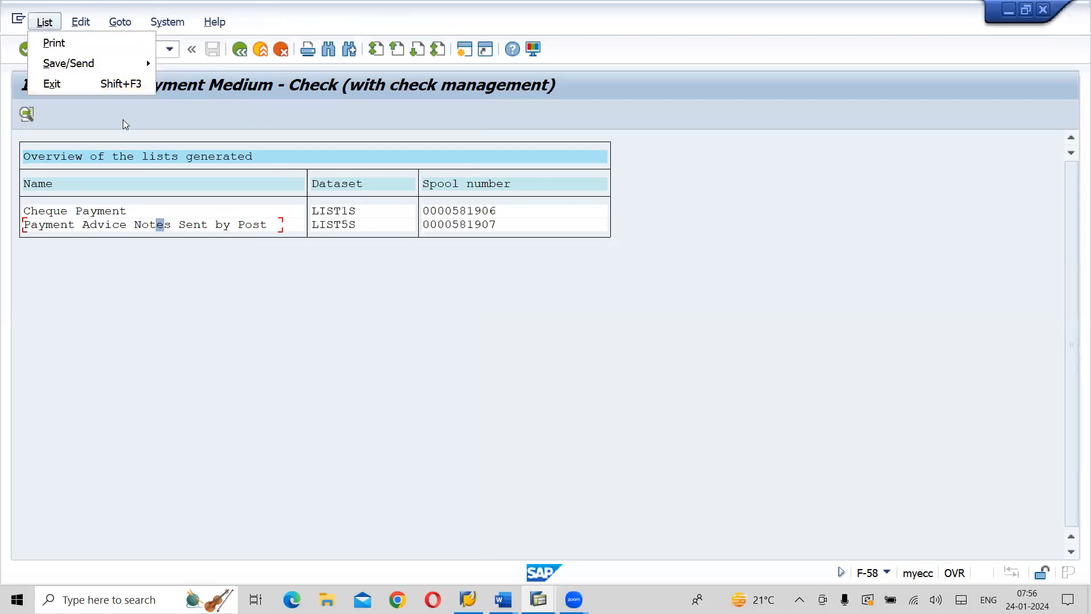
click(218, 147)
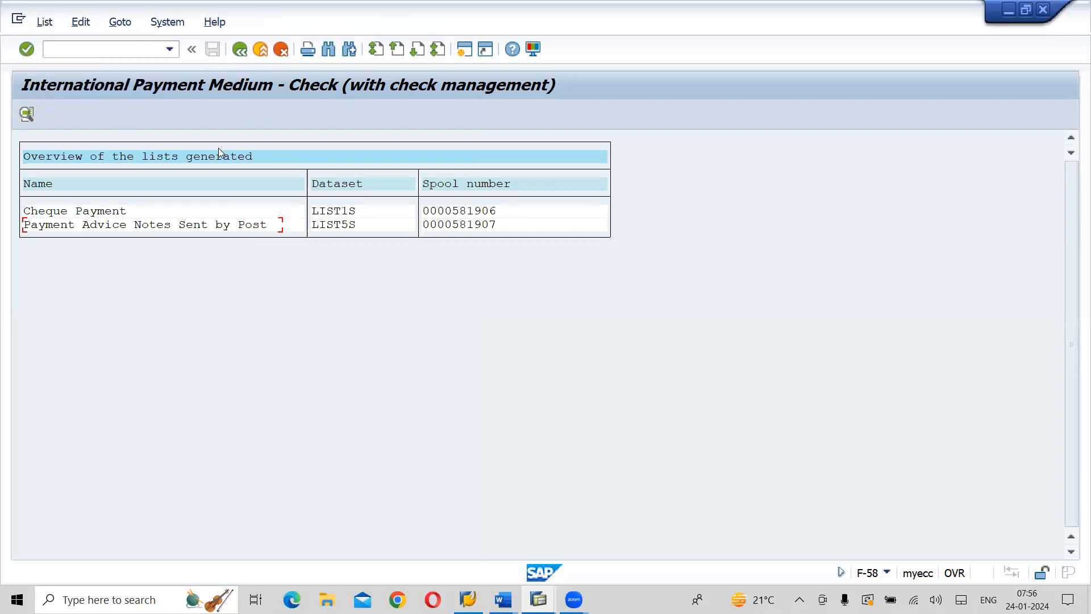
click(243, 54)
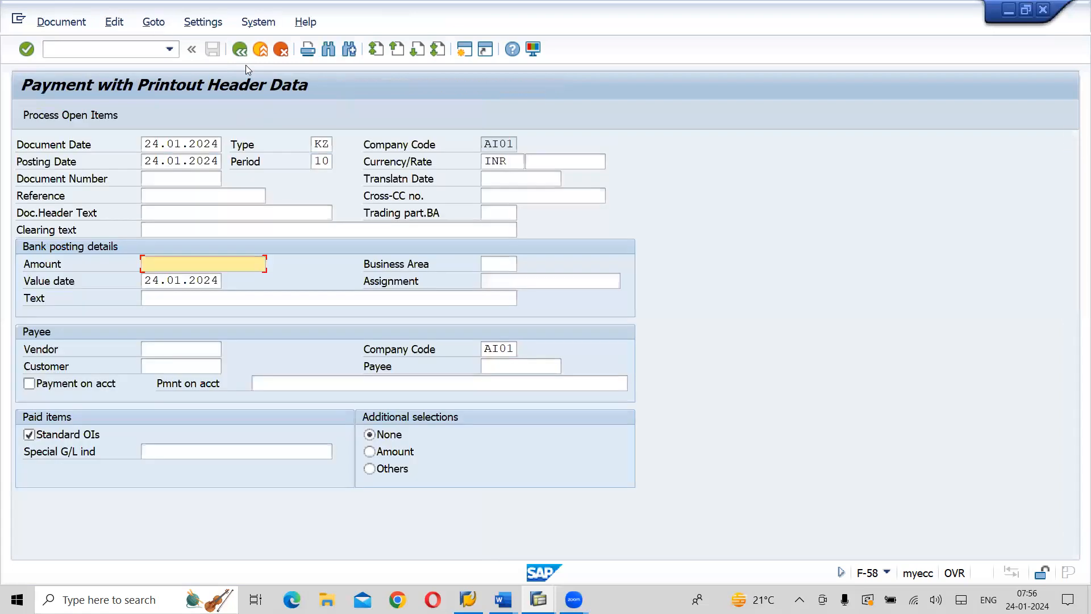
click(54, 25)
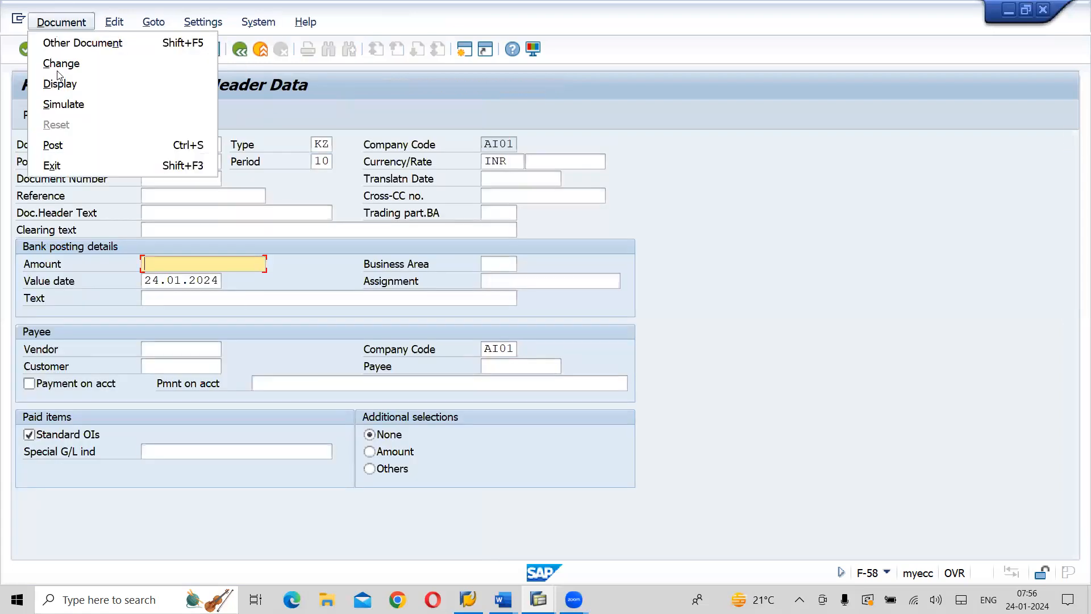
click(60, 84)
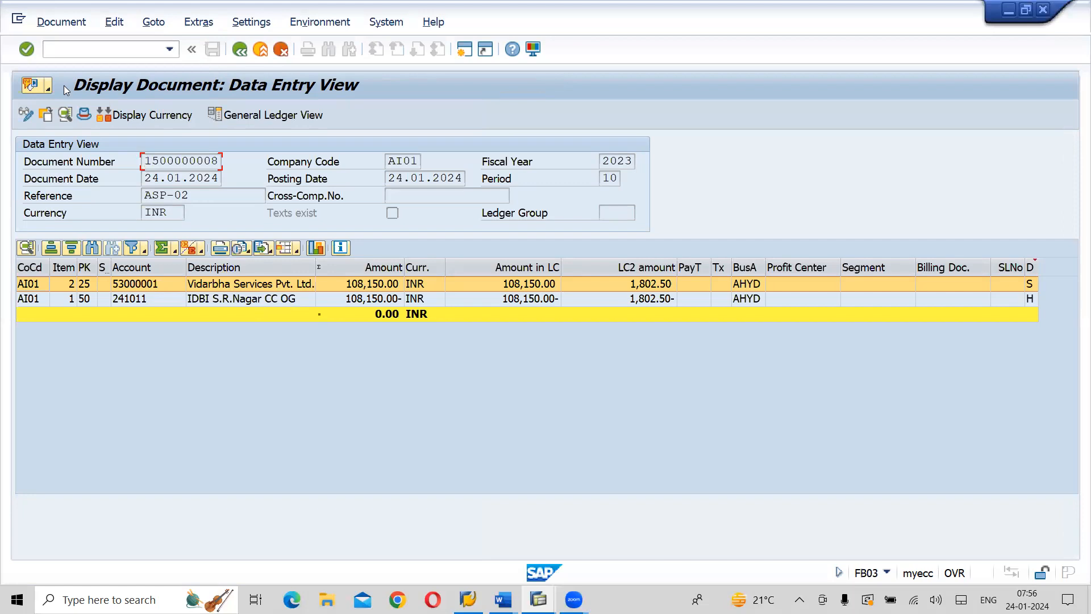
Switch the payment document to the General Ledger View and subtotal its line items by Profit Center
click(257, 116)
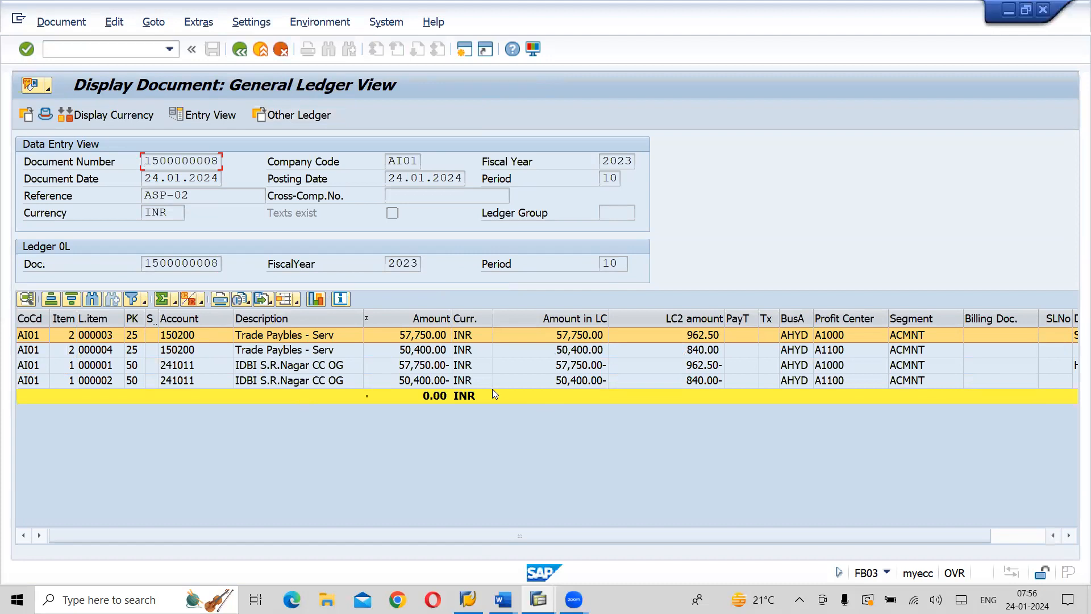
click(827, 318)
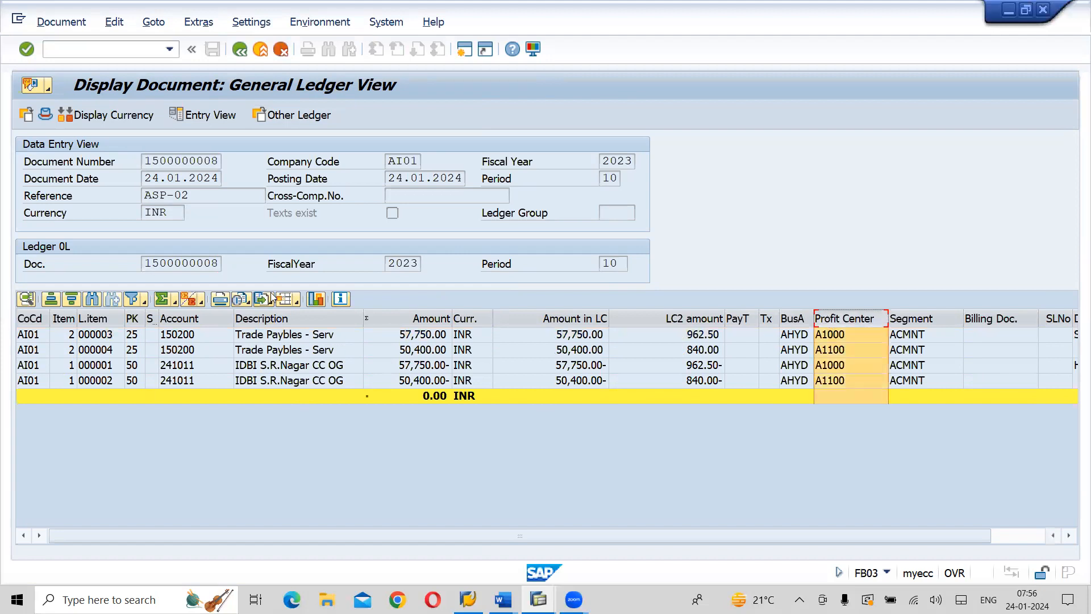
click(188, 299)
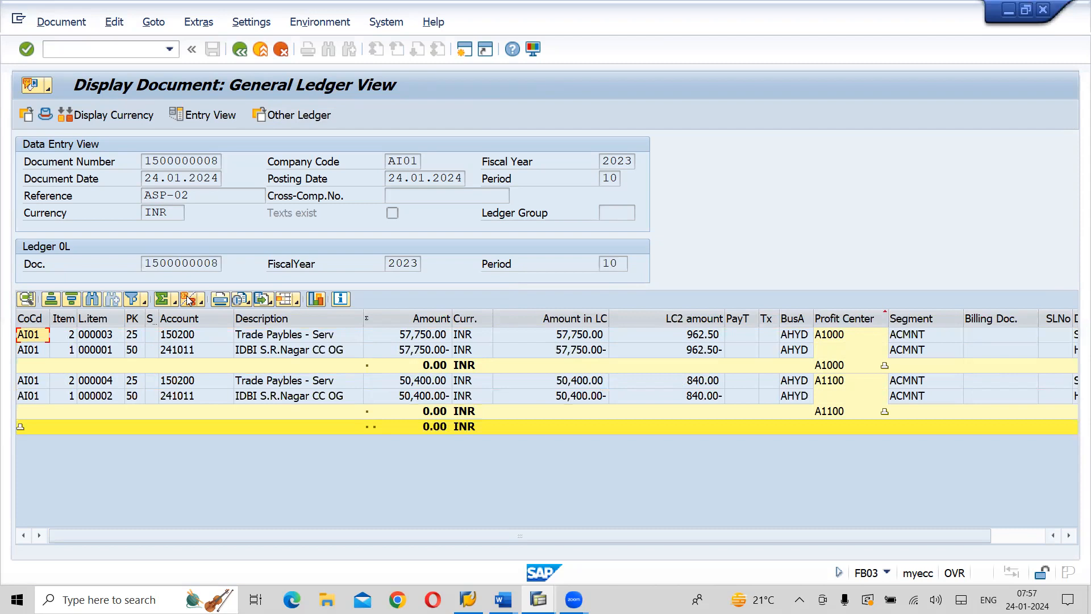
Switch to the Word notes and review the sections from vendor outgoing payment with check print to Automatic Payment to Multiple Vendors
key(alt+Tab)
key(alt+Tab)
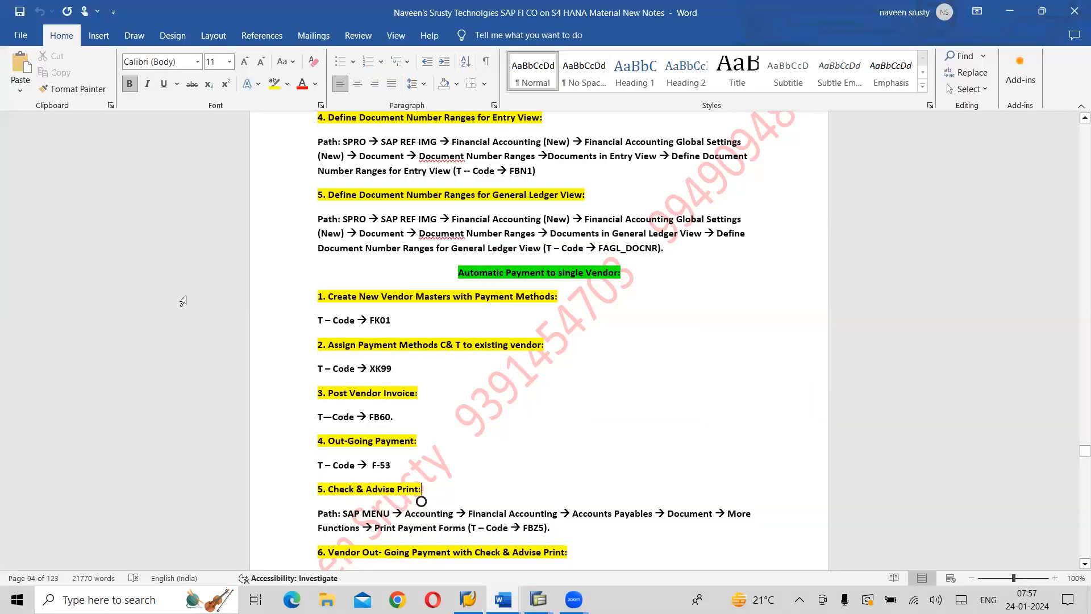
scroll(183, 301, down, 10)
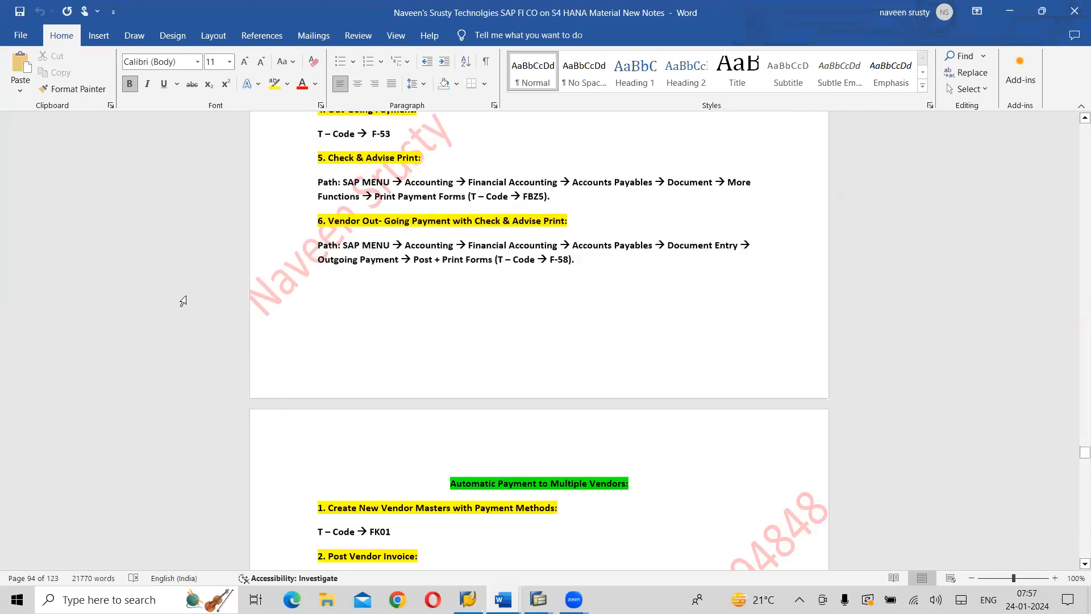
scroll(183, 301, down, 1)
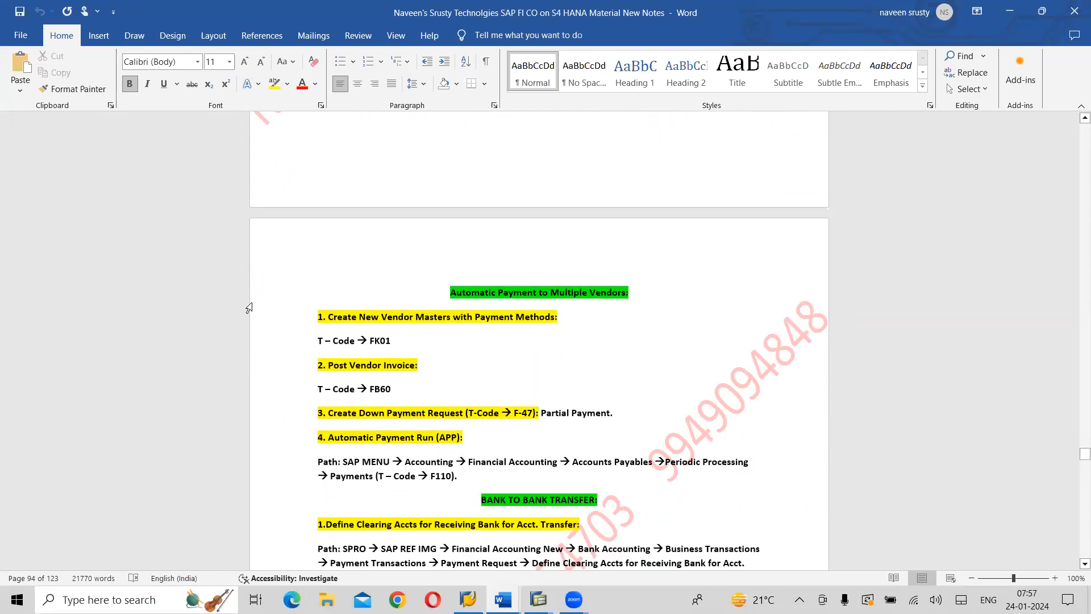